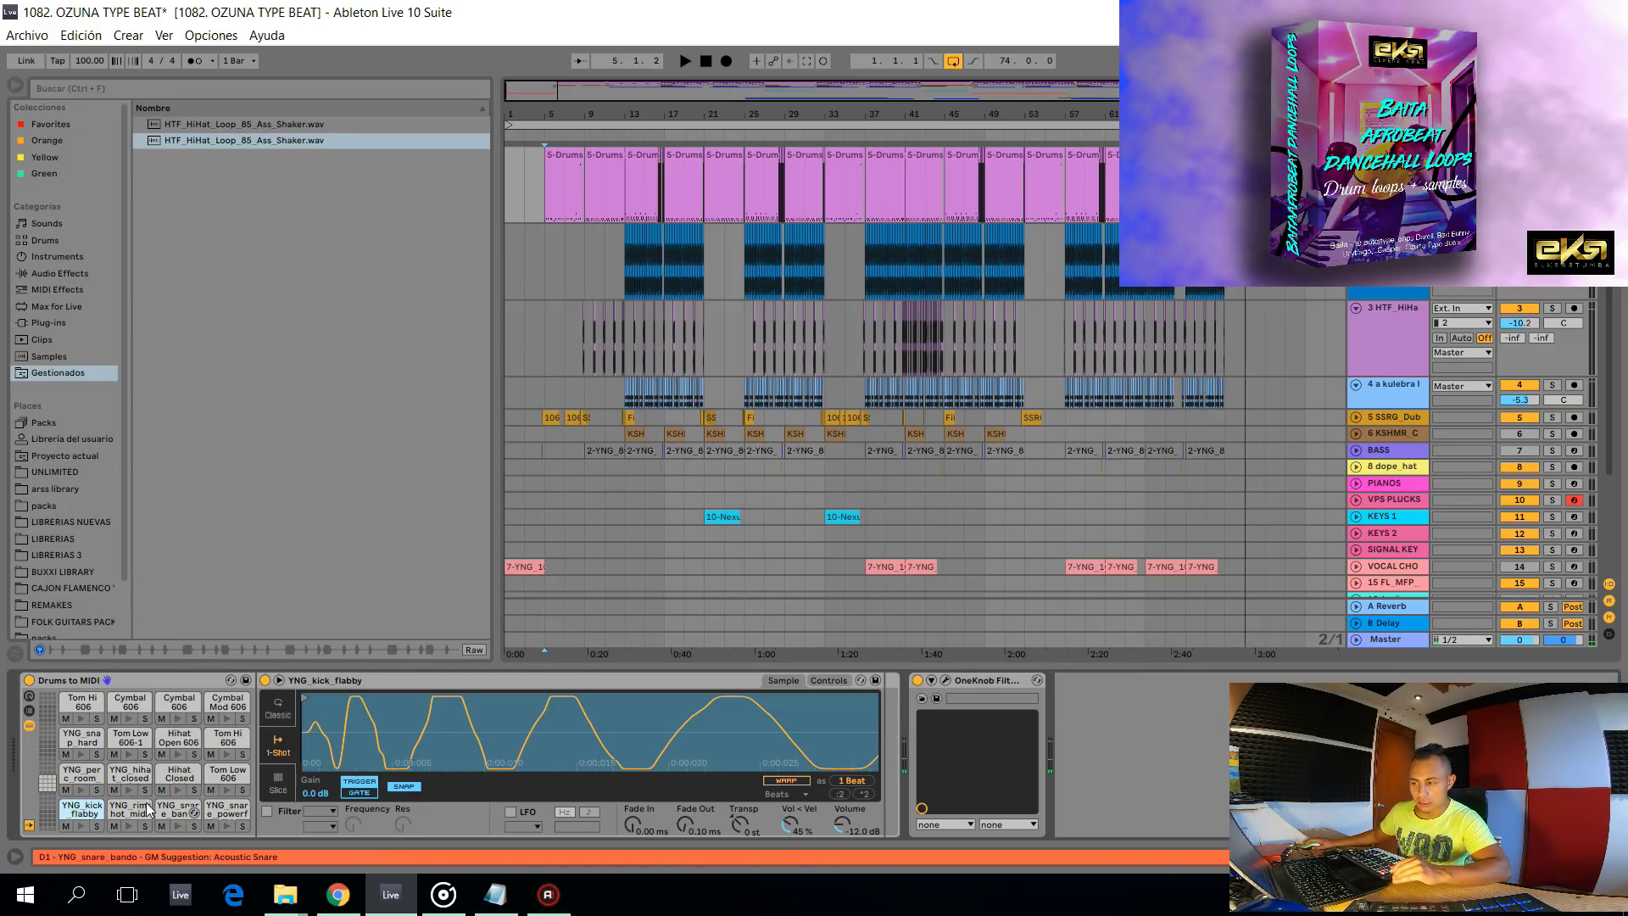
# Play the drum track from bar 5 to hear the first drum clip's pattern
pyautogui.click(547, 200)
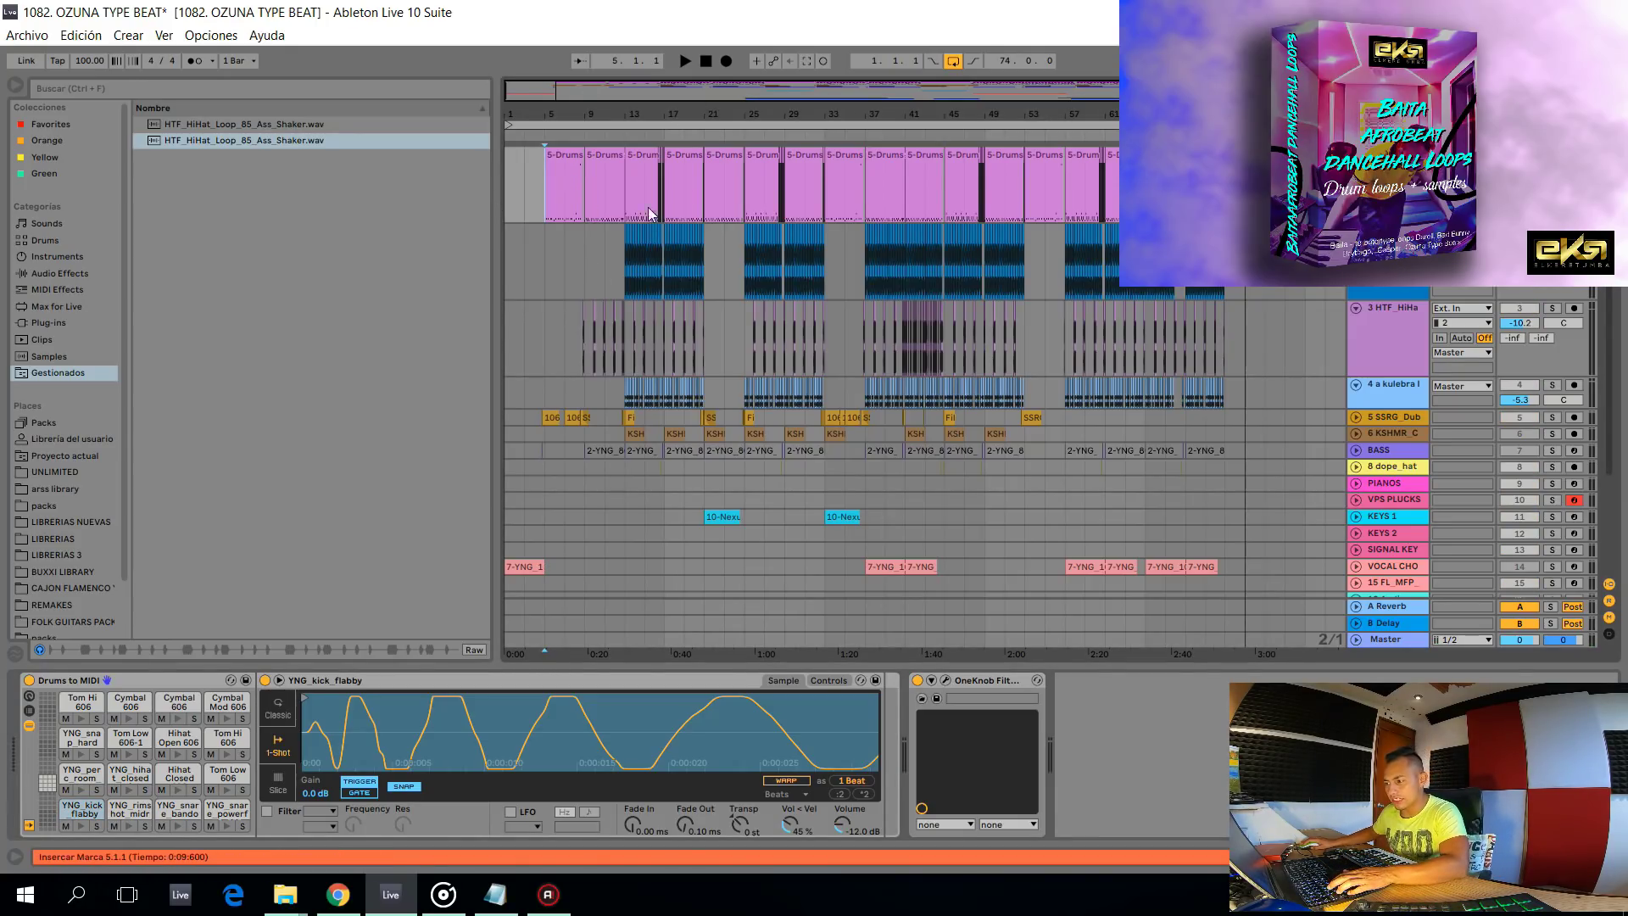
pyautogui.press('+')
pyautogui.press('+')
pyautogui.press('+')
pyautogui.hscroll(-3, 561, 267)
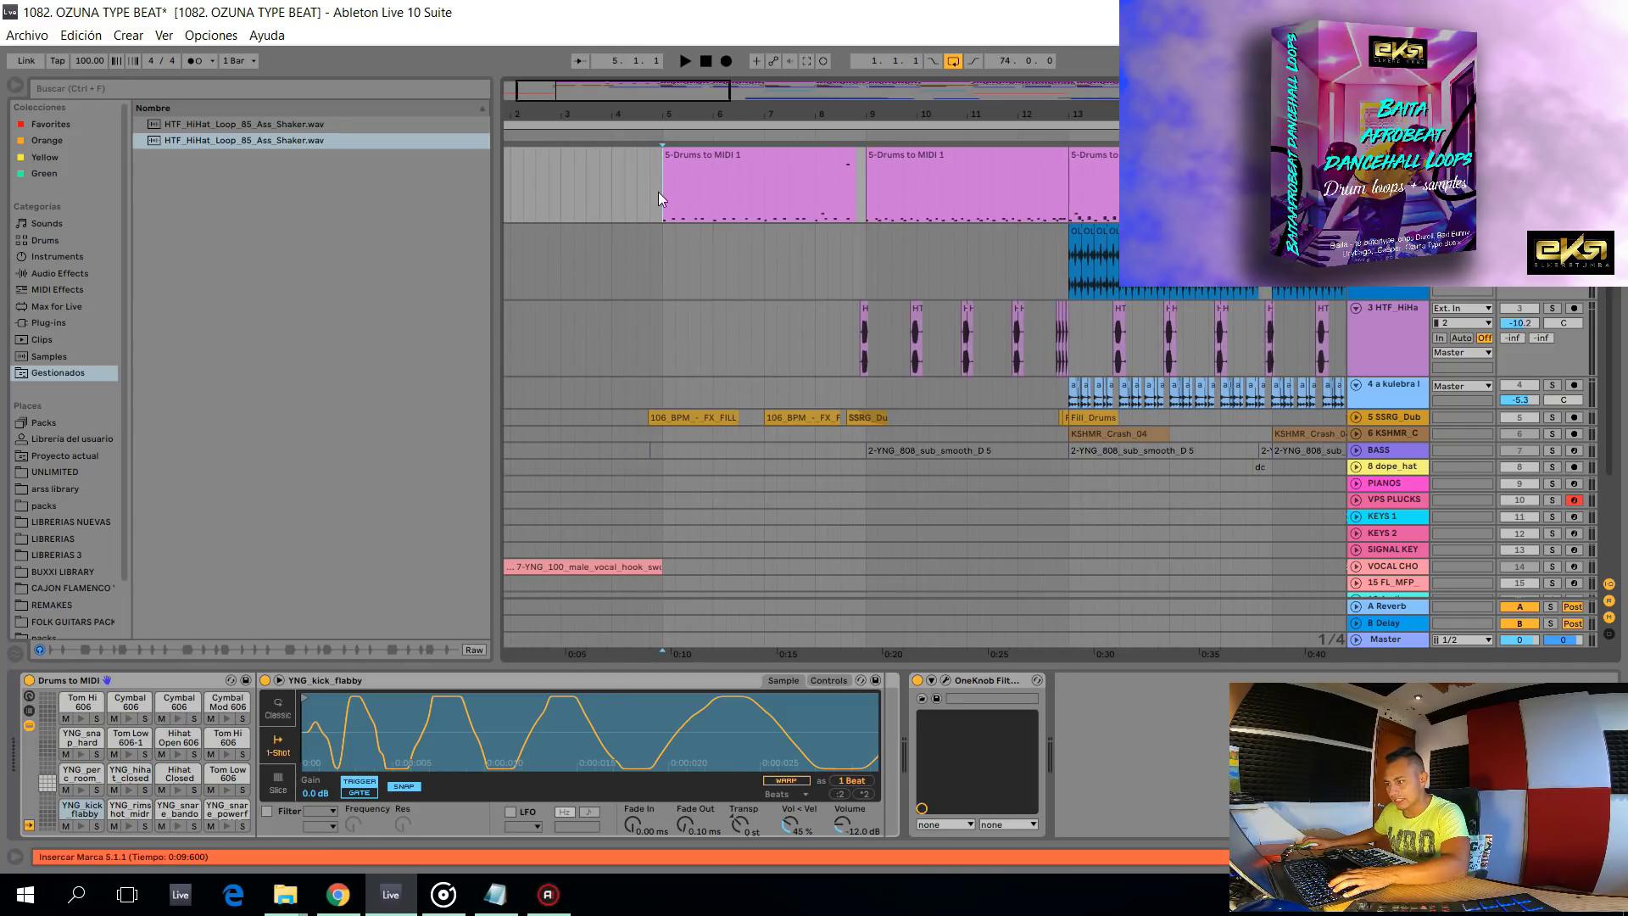
pyautogui.press('space')
pyautogui.scroll(2, 665, 192)
pyautogui.scroll(-1, 675, 198)
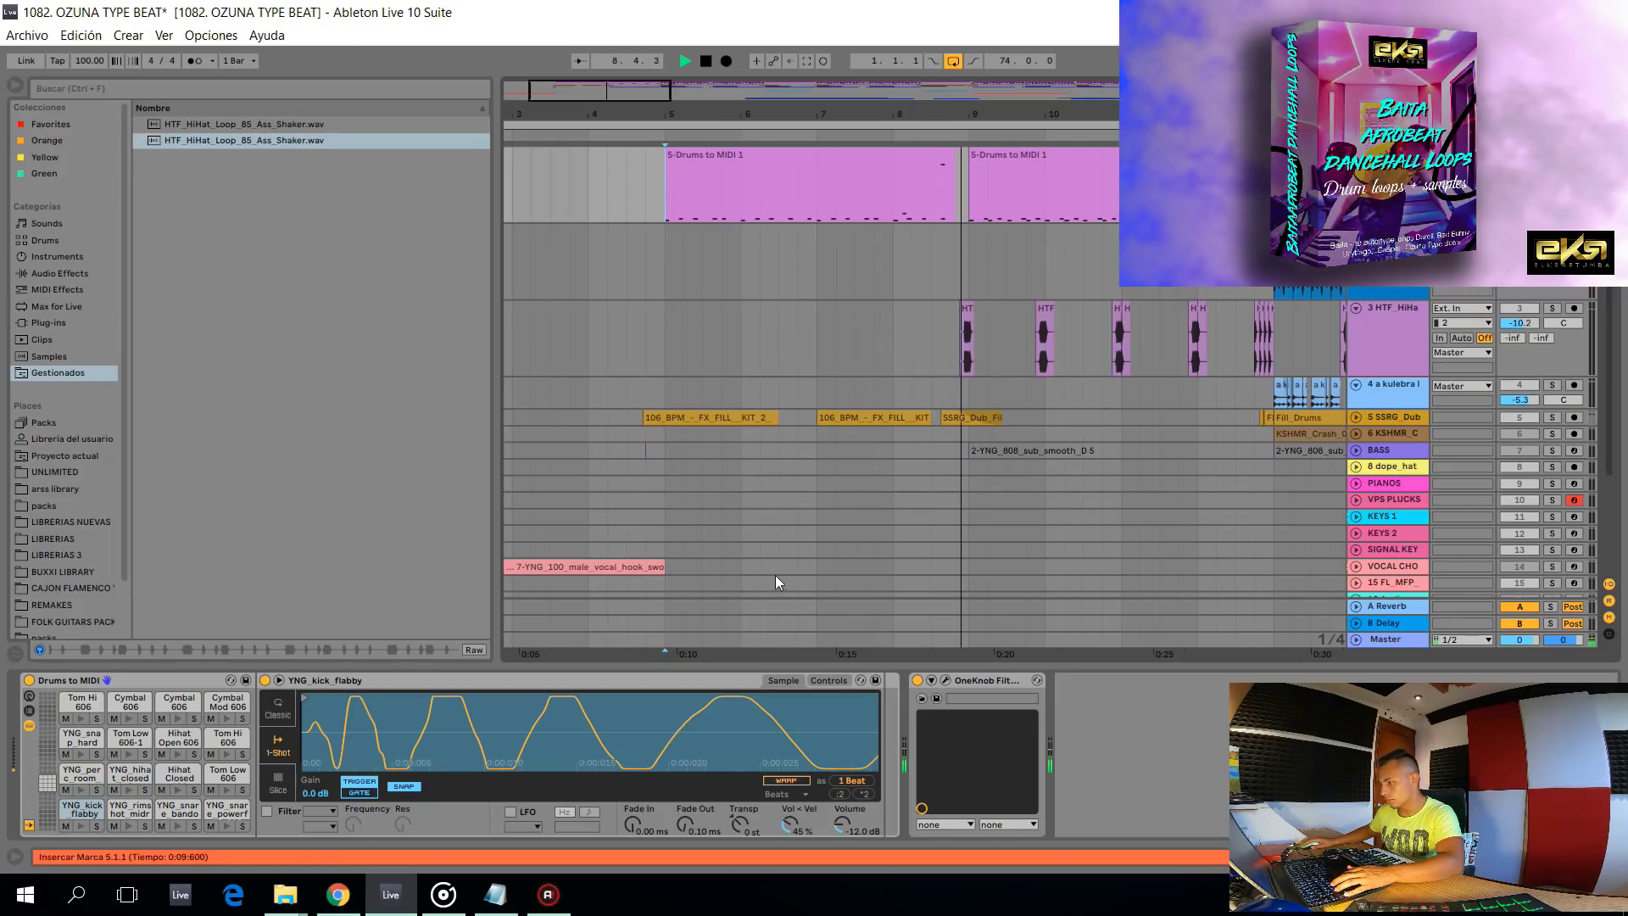
# Play the second drum clip from bar 9 and open its MIDI notes
pyautogui.click(975, 199)
pyautogui.press('space')
pyautogui.press('space')
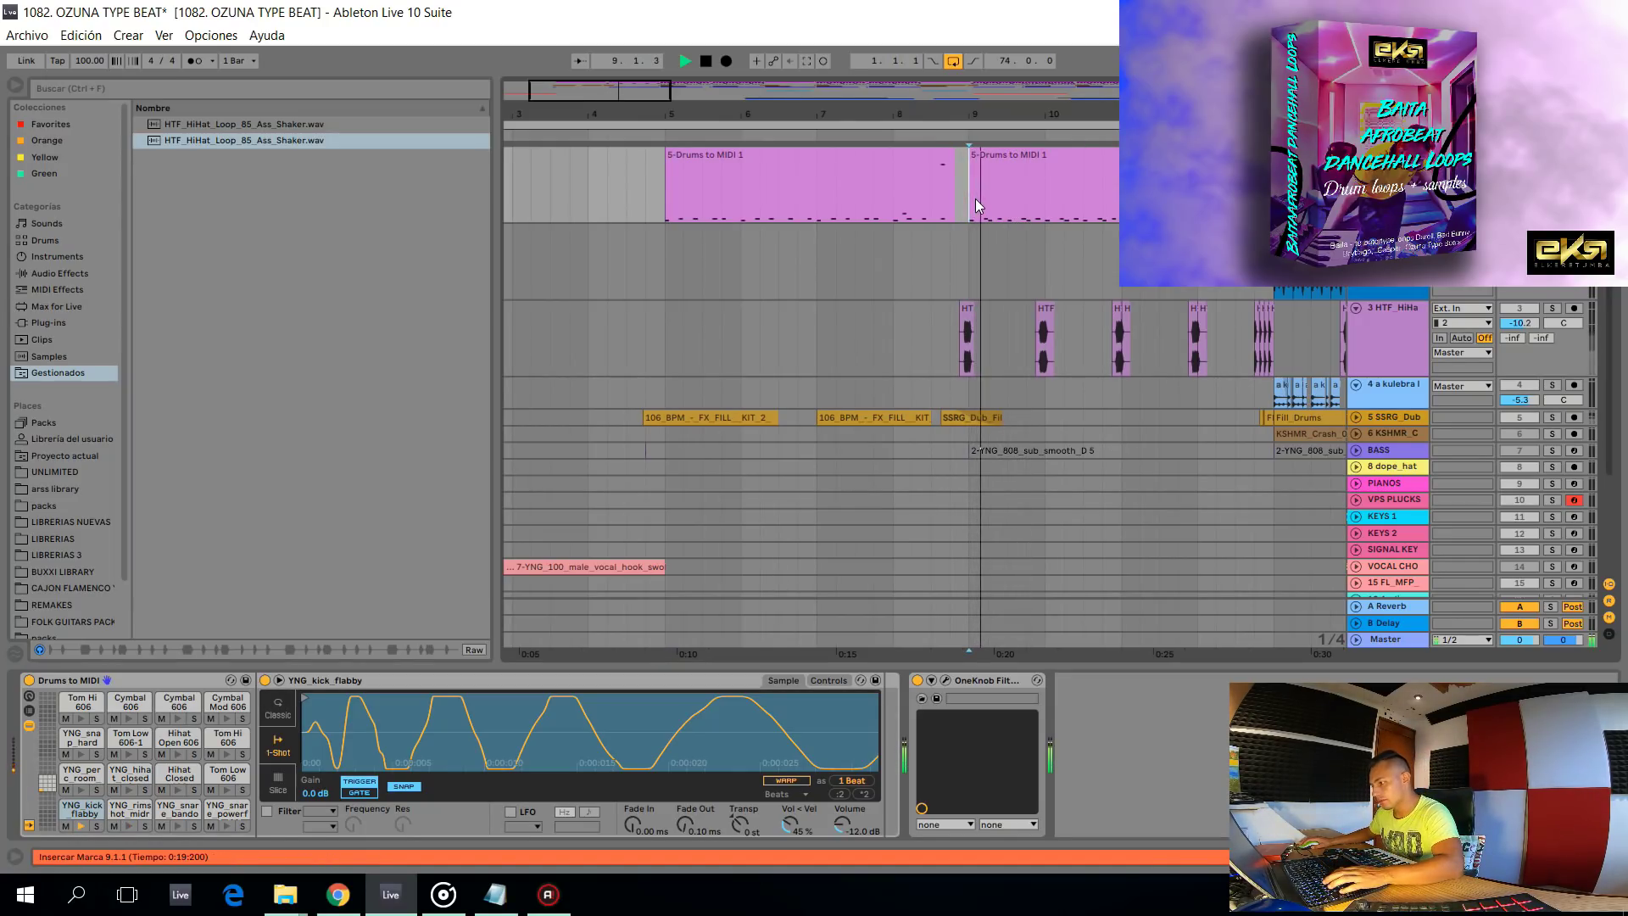
pyautogui.press('-')
pyautogui.press('-')
pyautogui.press('+')
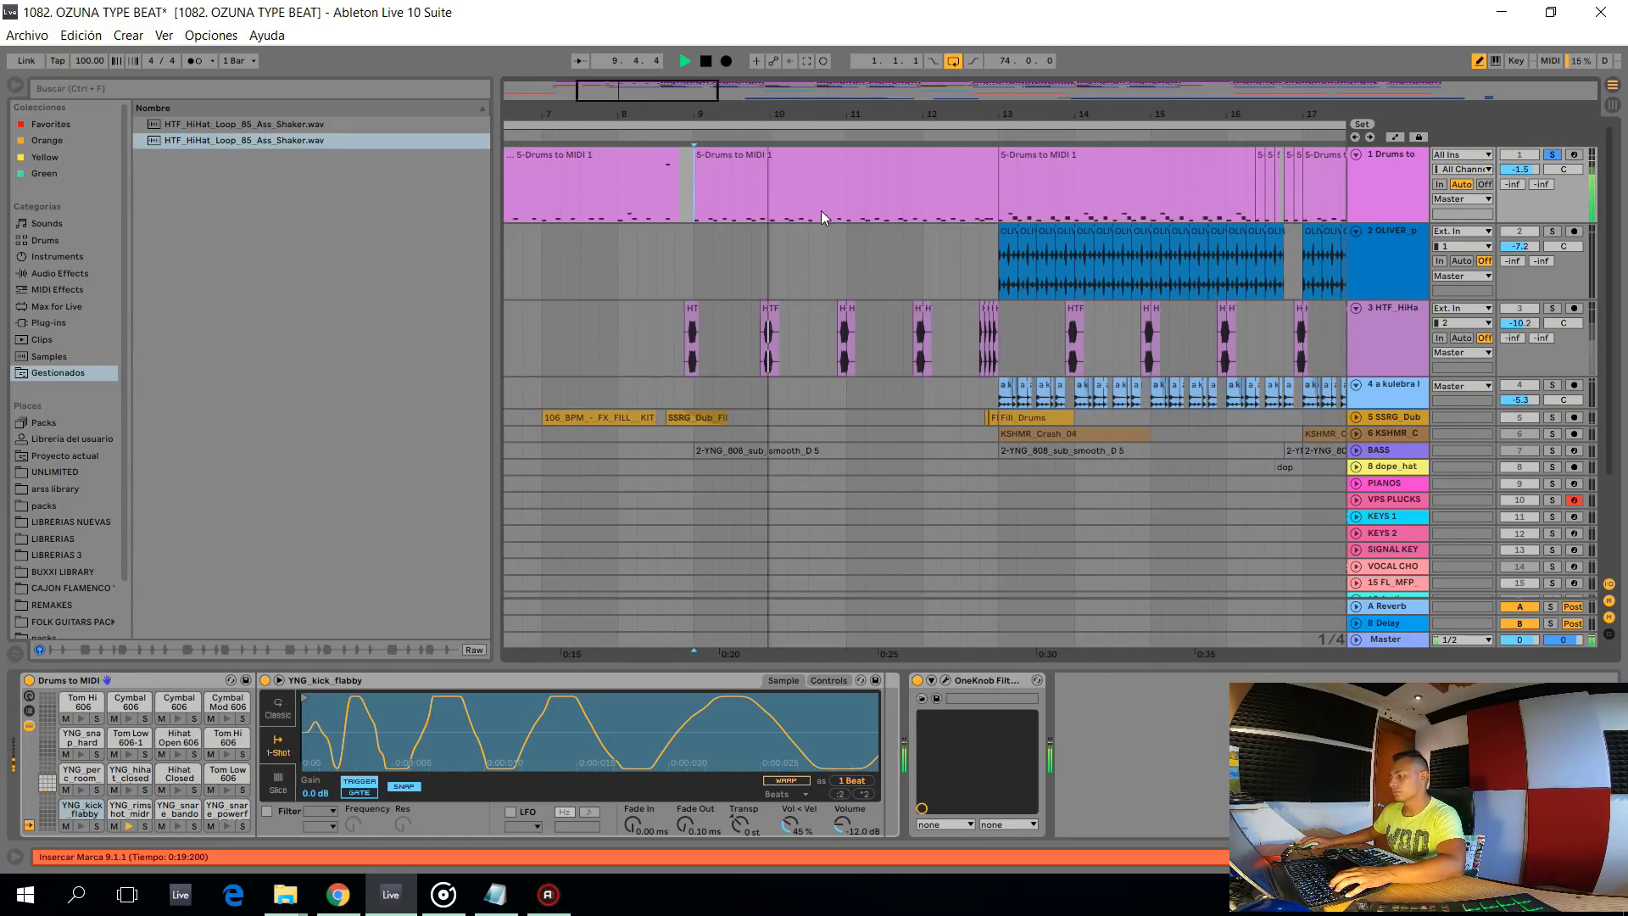
pyautogui.doubleClick(820, 210)
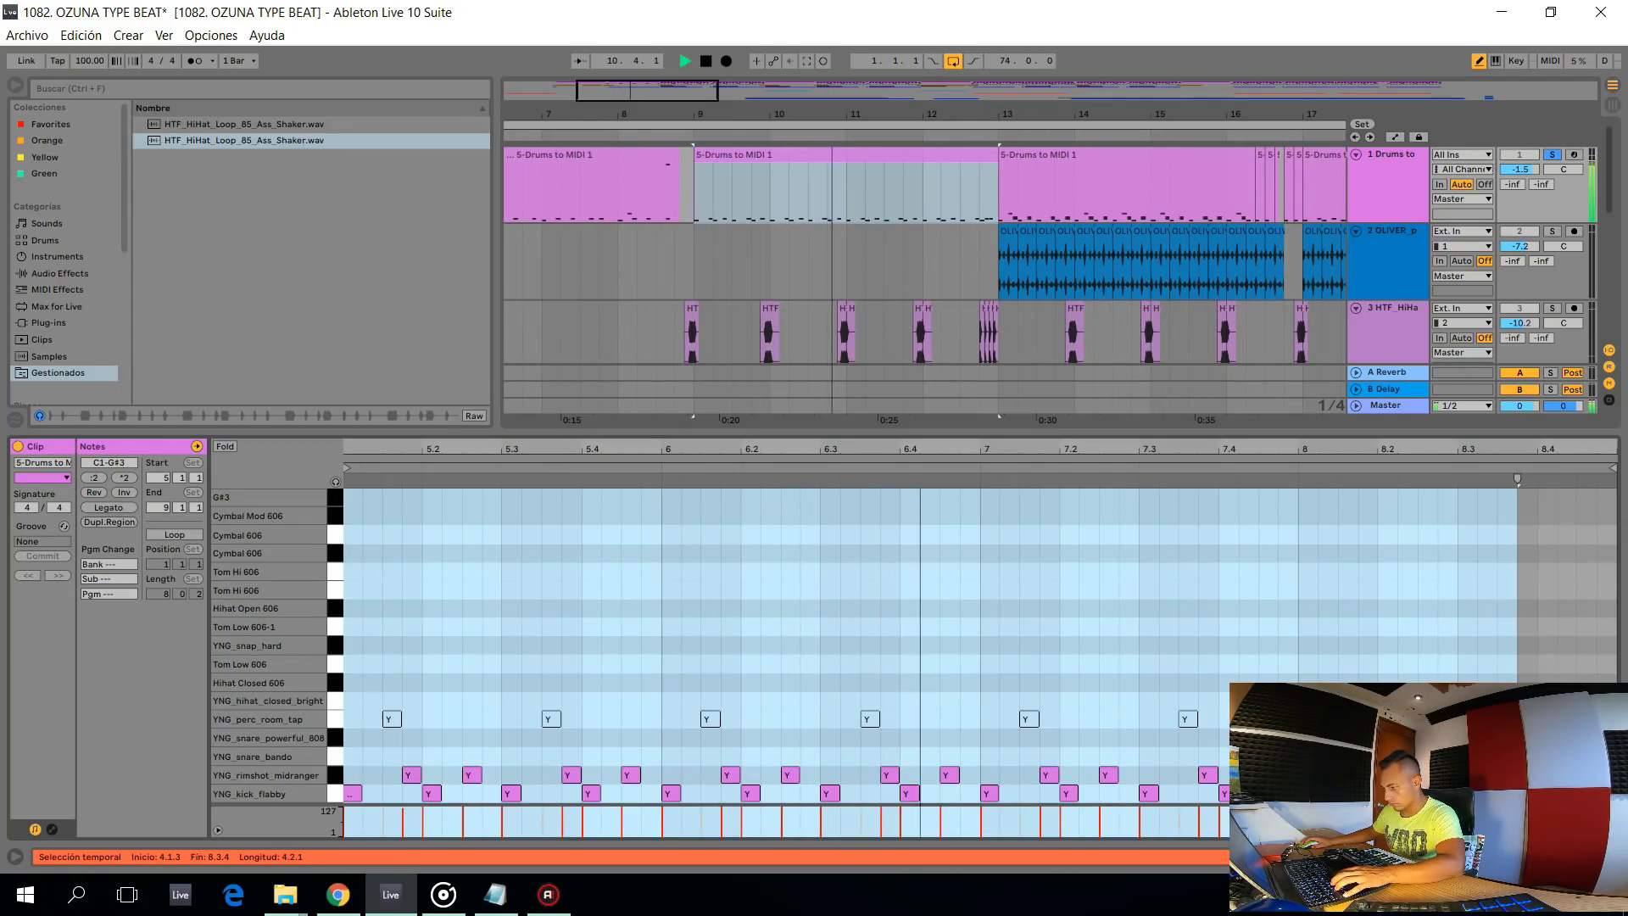
# Play from bar 13 and open the MIDI notes of the drum clip that starts there
pyautogui.click(997, 192)
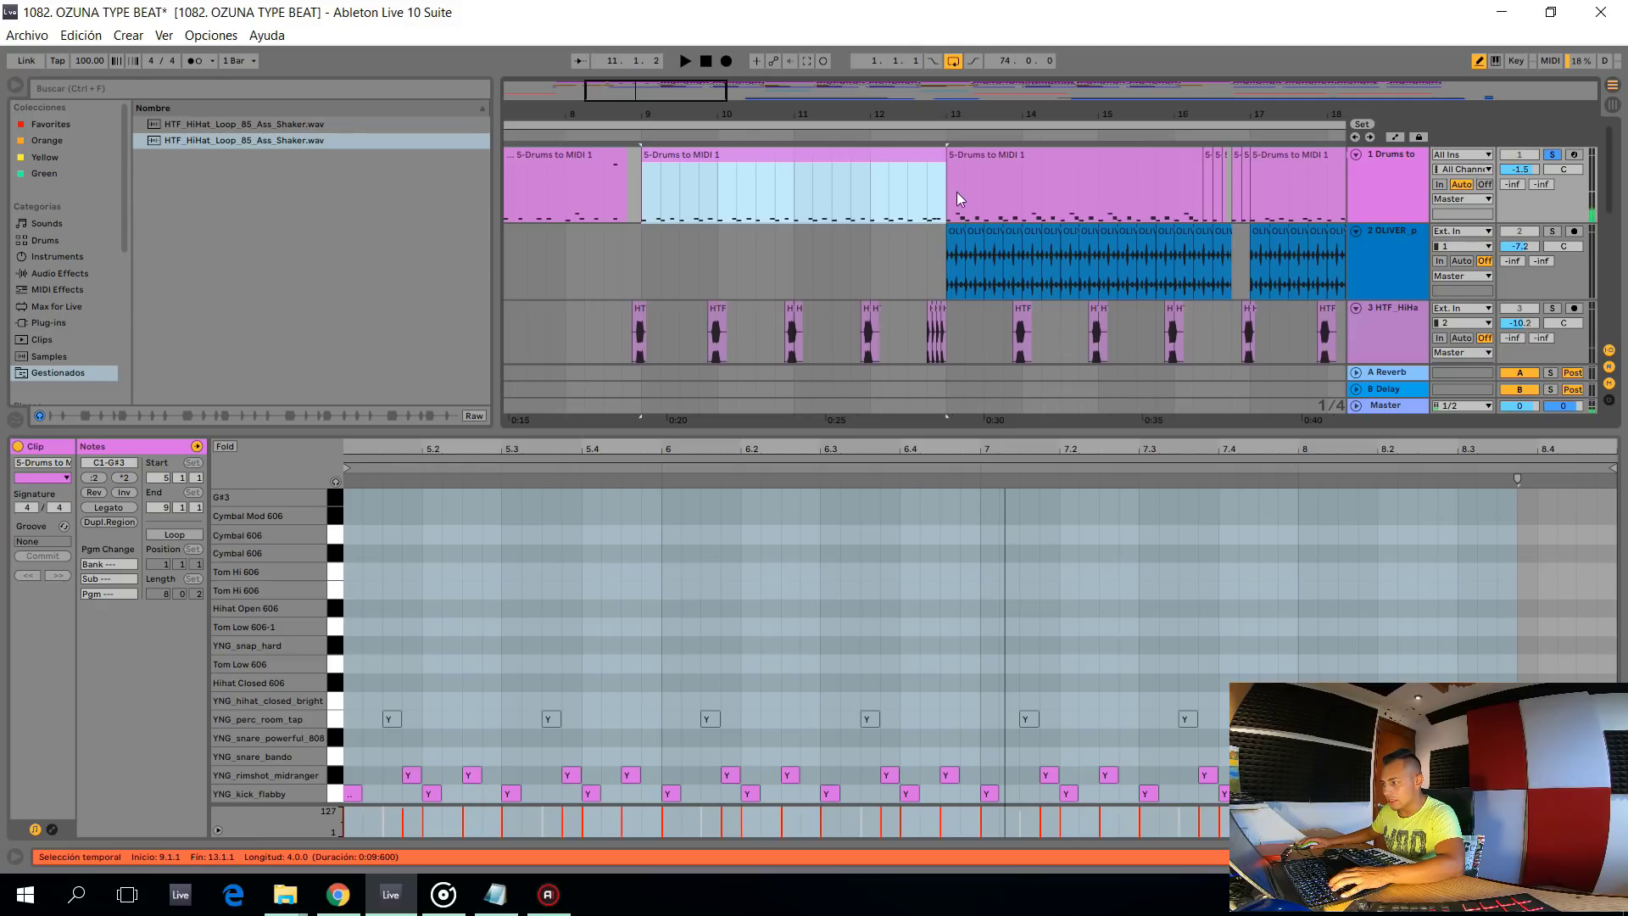
pyautogui.scroll(2, 1129, 204)
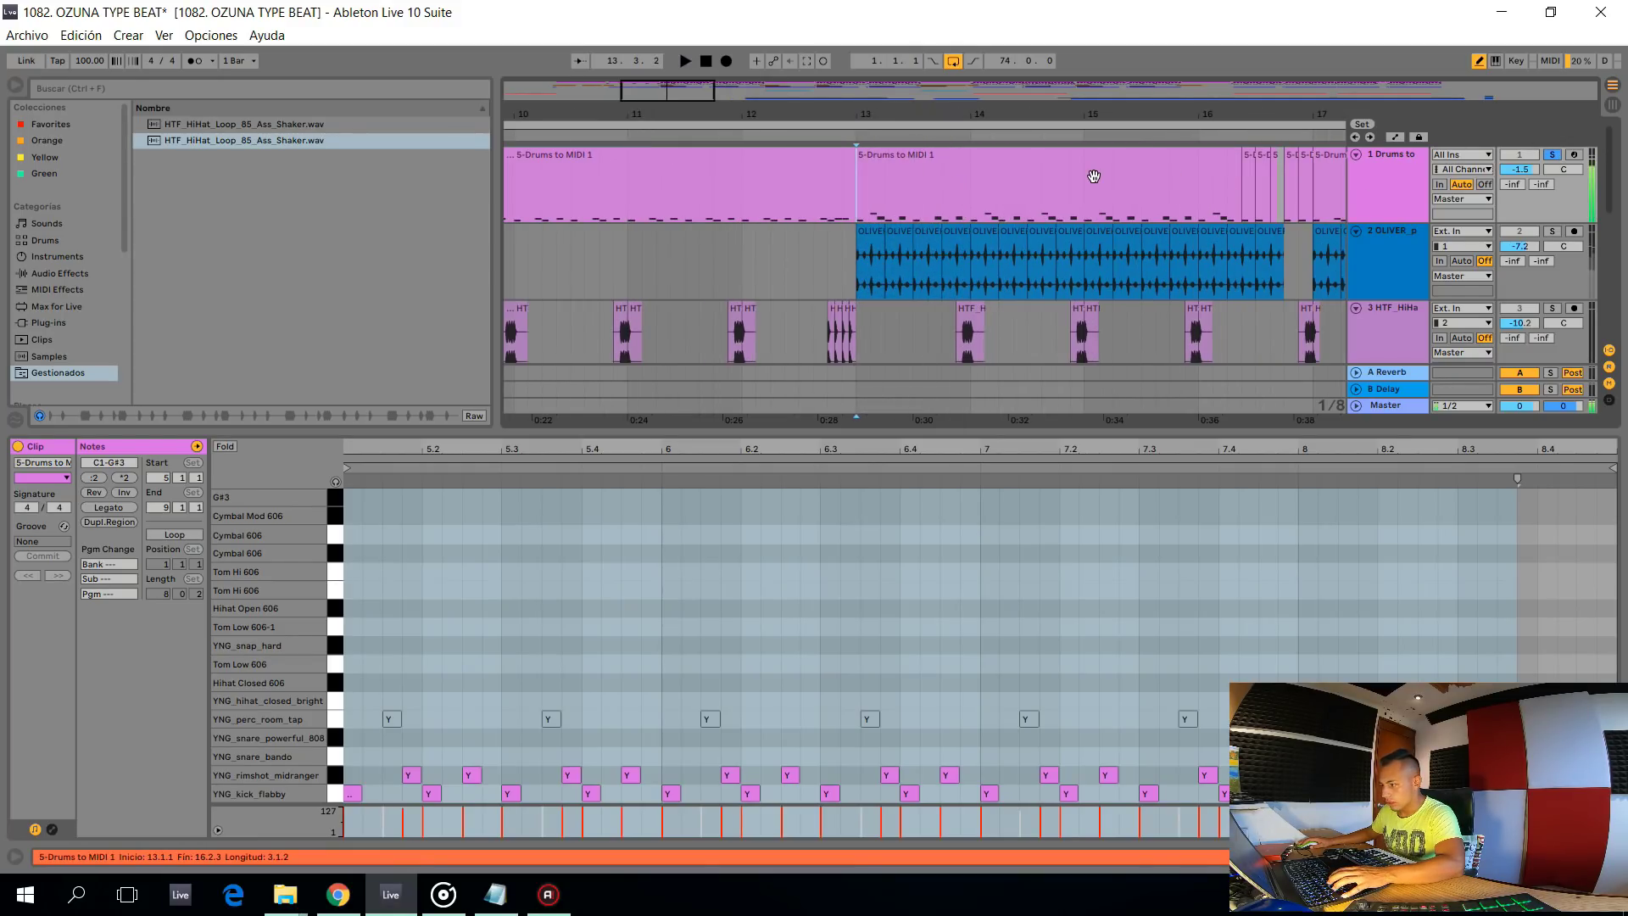
pyautogui.doubleClick(1093, 173)
pyautogui.press('space')
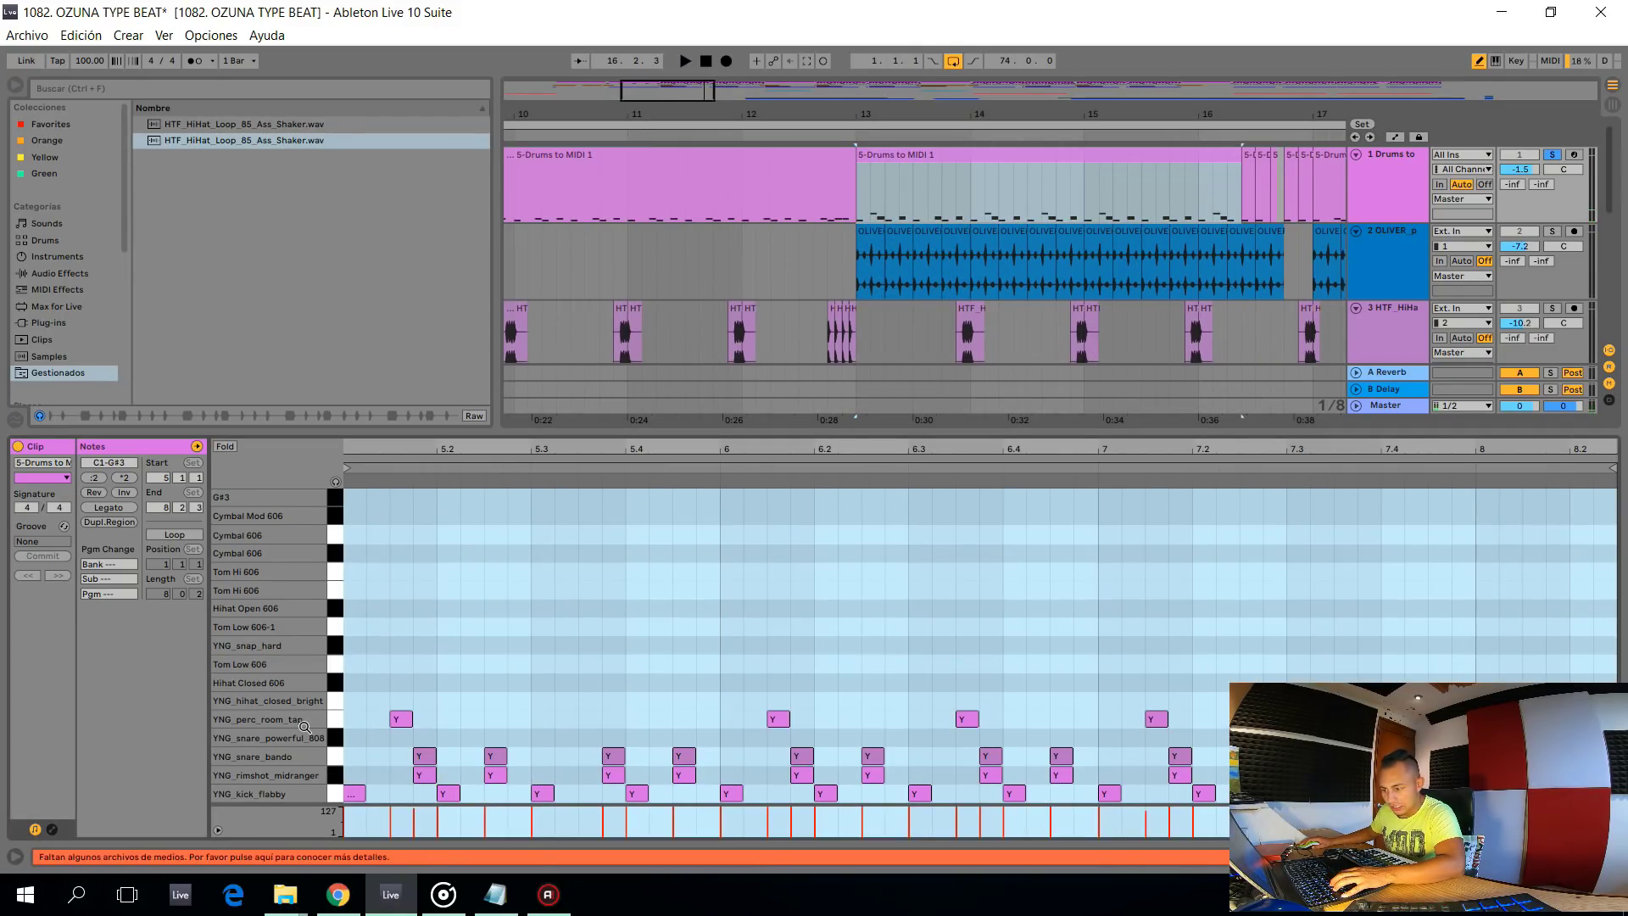
# Bring back the drum rack's device view and listen to the drum clip from bar 13 up to bar 17
pyautogui.hotkey('shift', 'Tab')
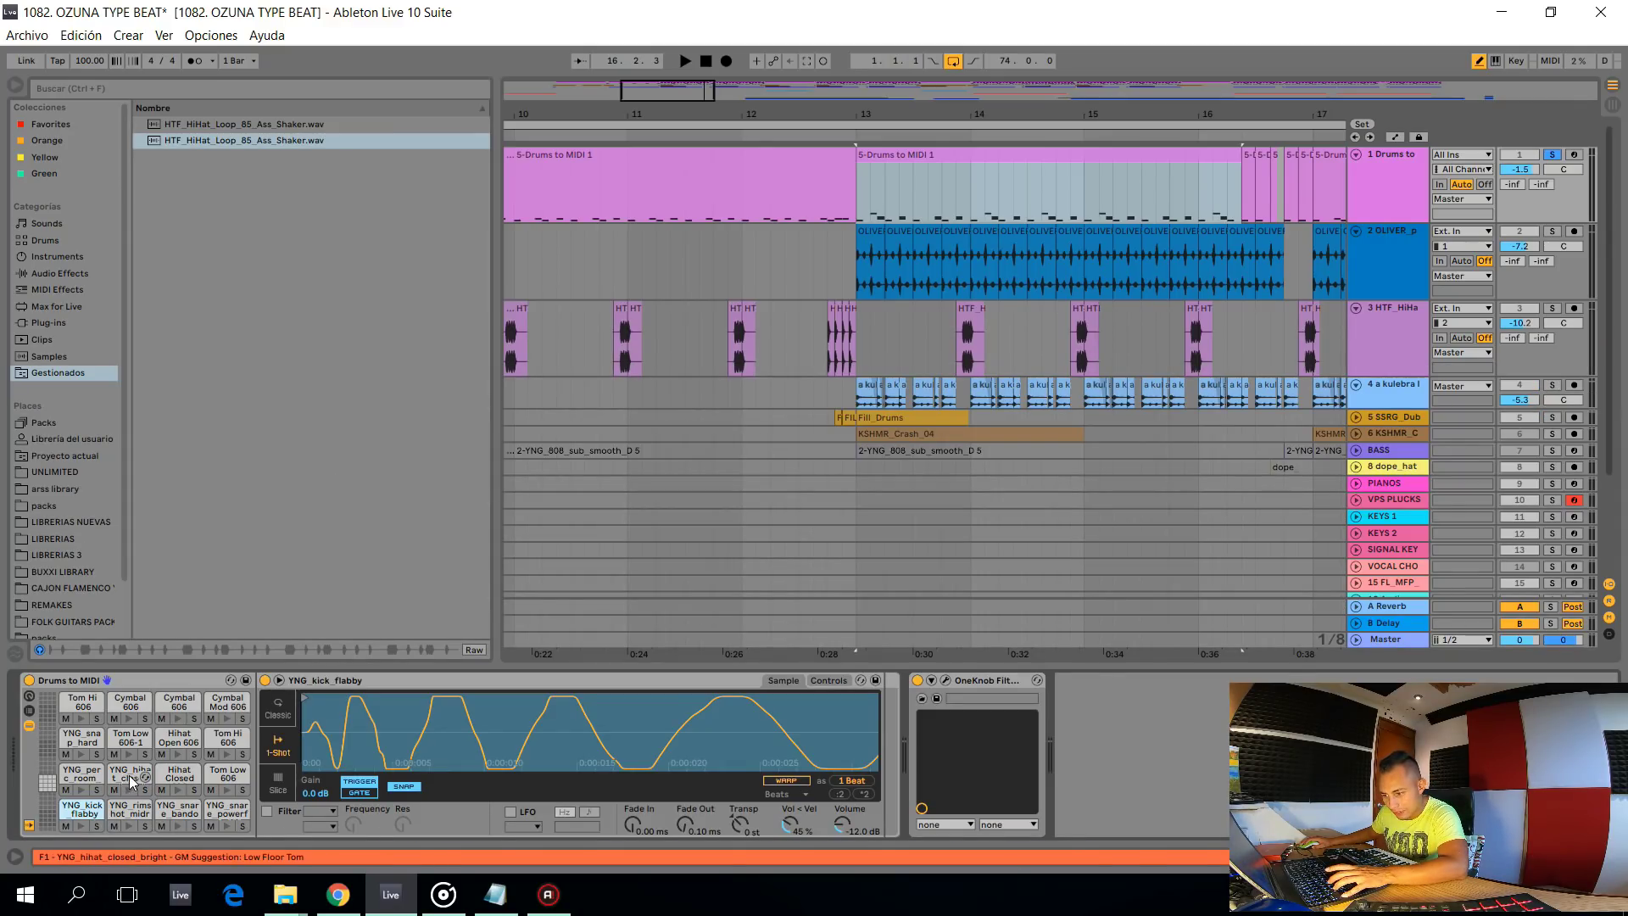
pyautogui.press('space')
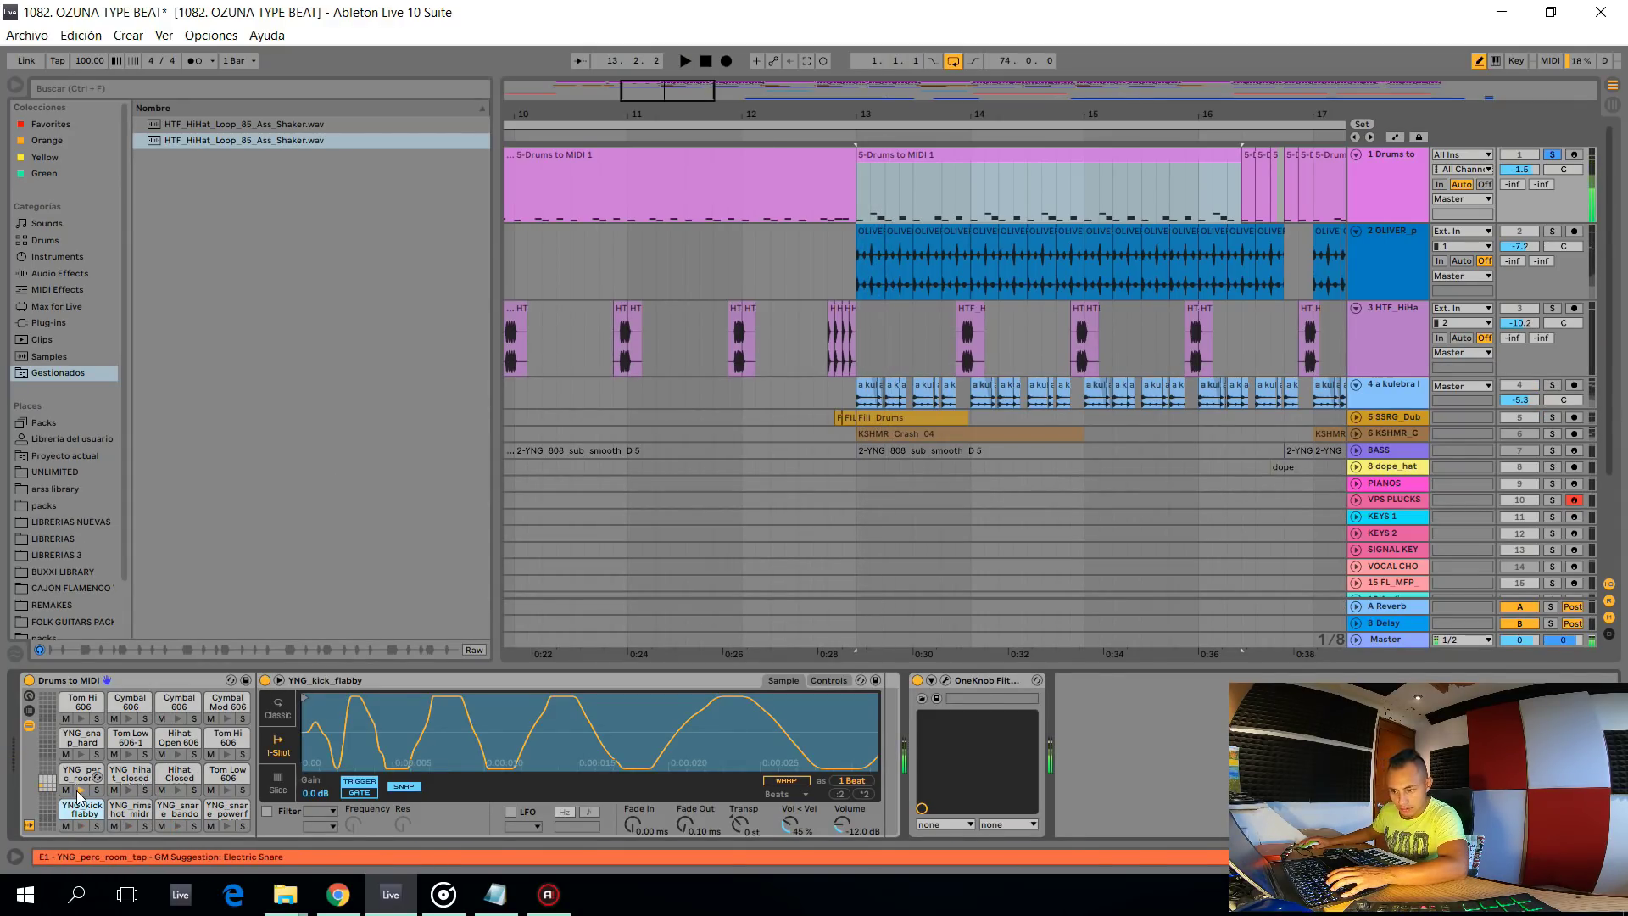
pyautogui.press('z')
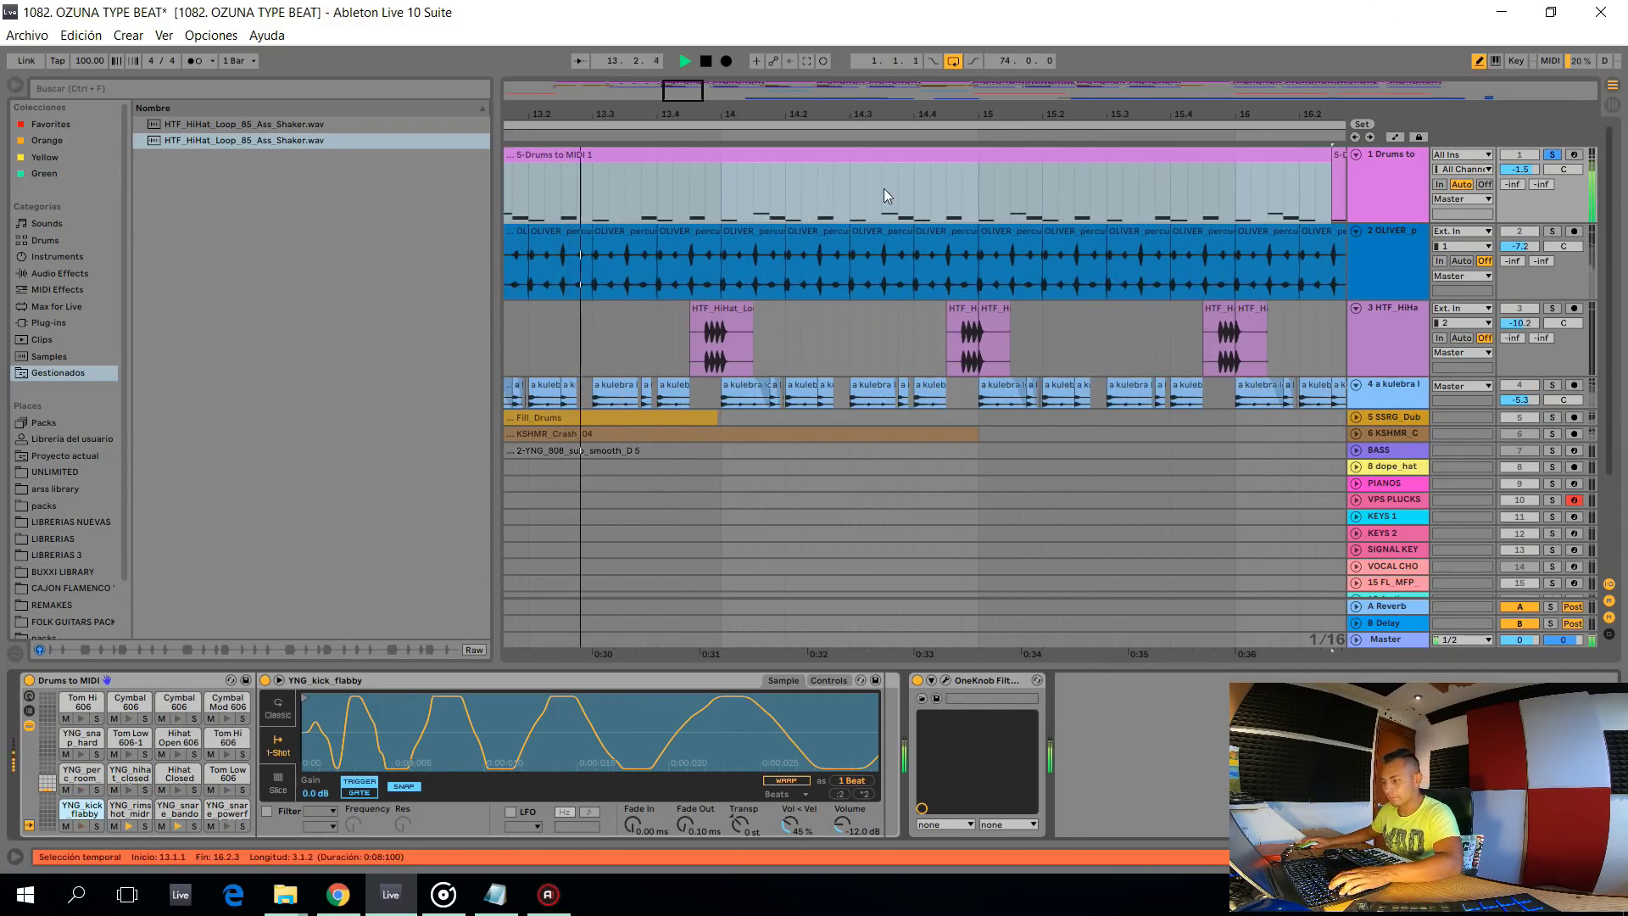
pyautogui.press('x')
pyautogui.click(889, 190)
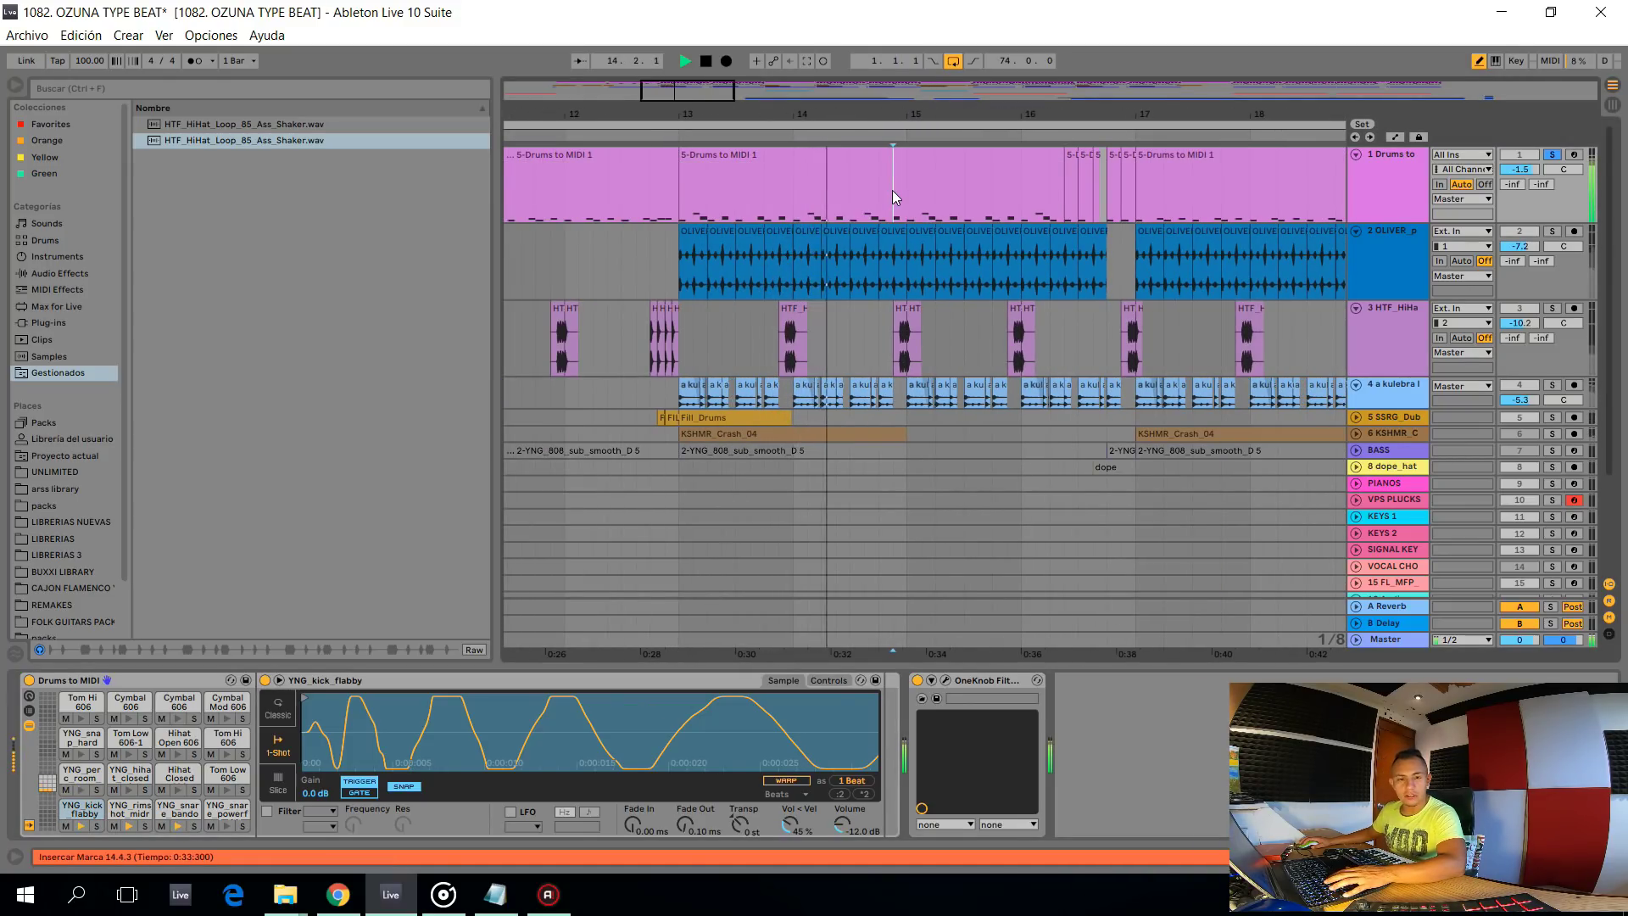
pyautogui.scroll(-1, 885, 191)
pyautogui.scroll(4, 982, 186)
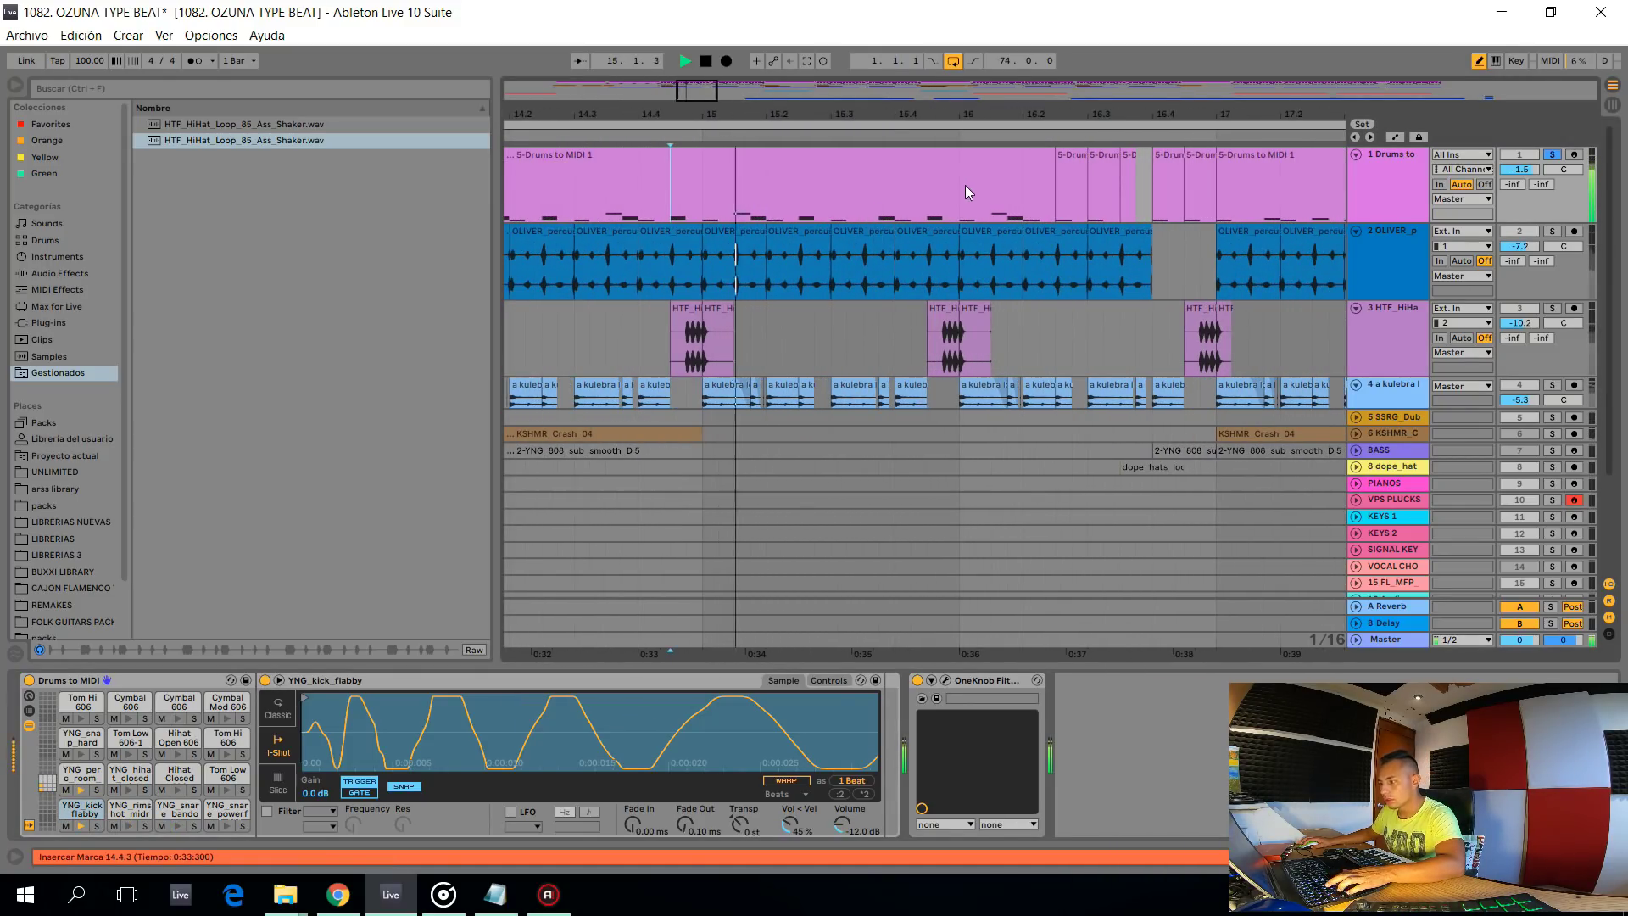
pyautogui.scroll(-4, 963, 185)
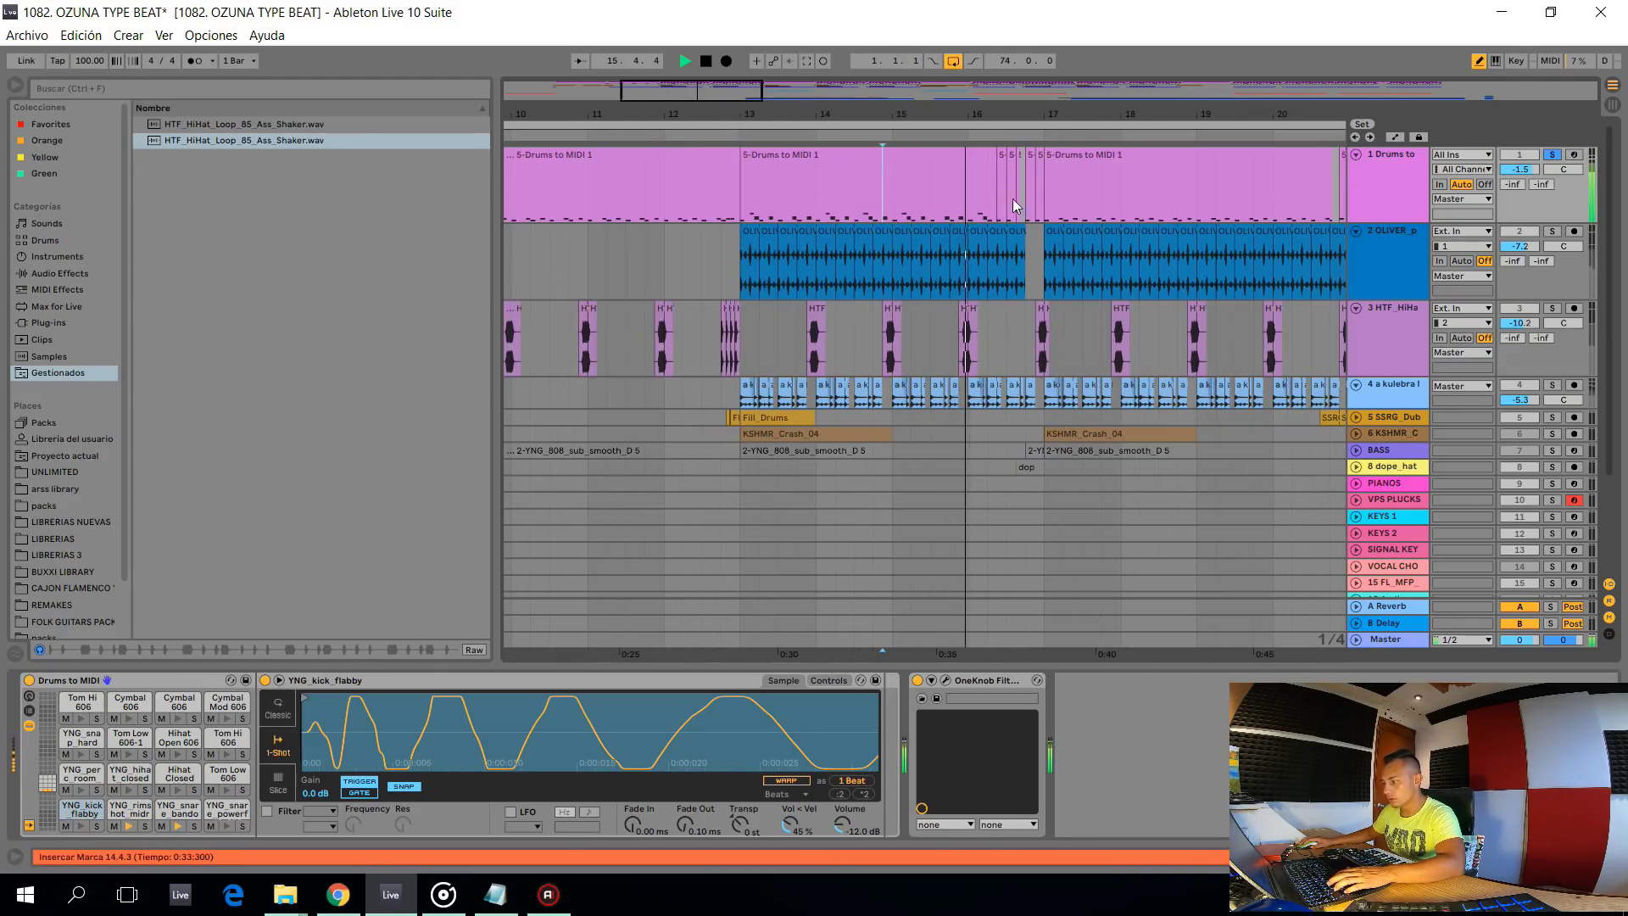
pyautogui.scroll(-4, 885, 193)
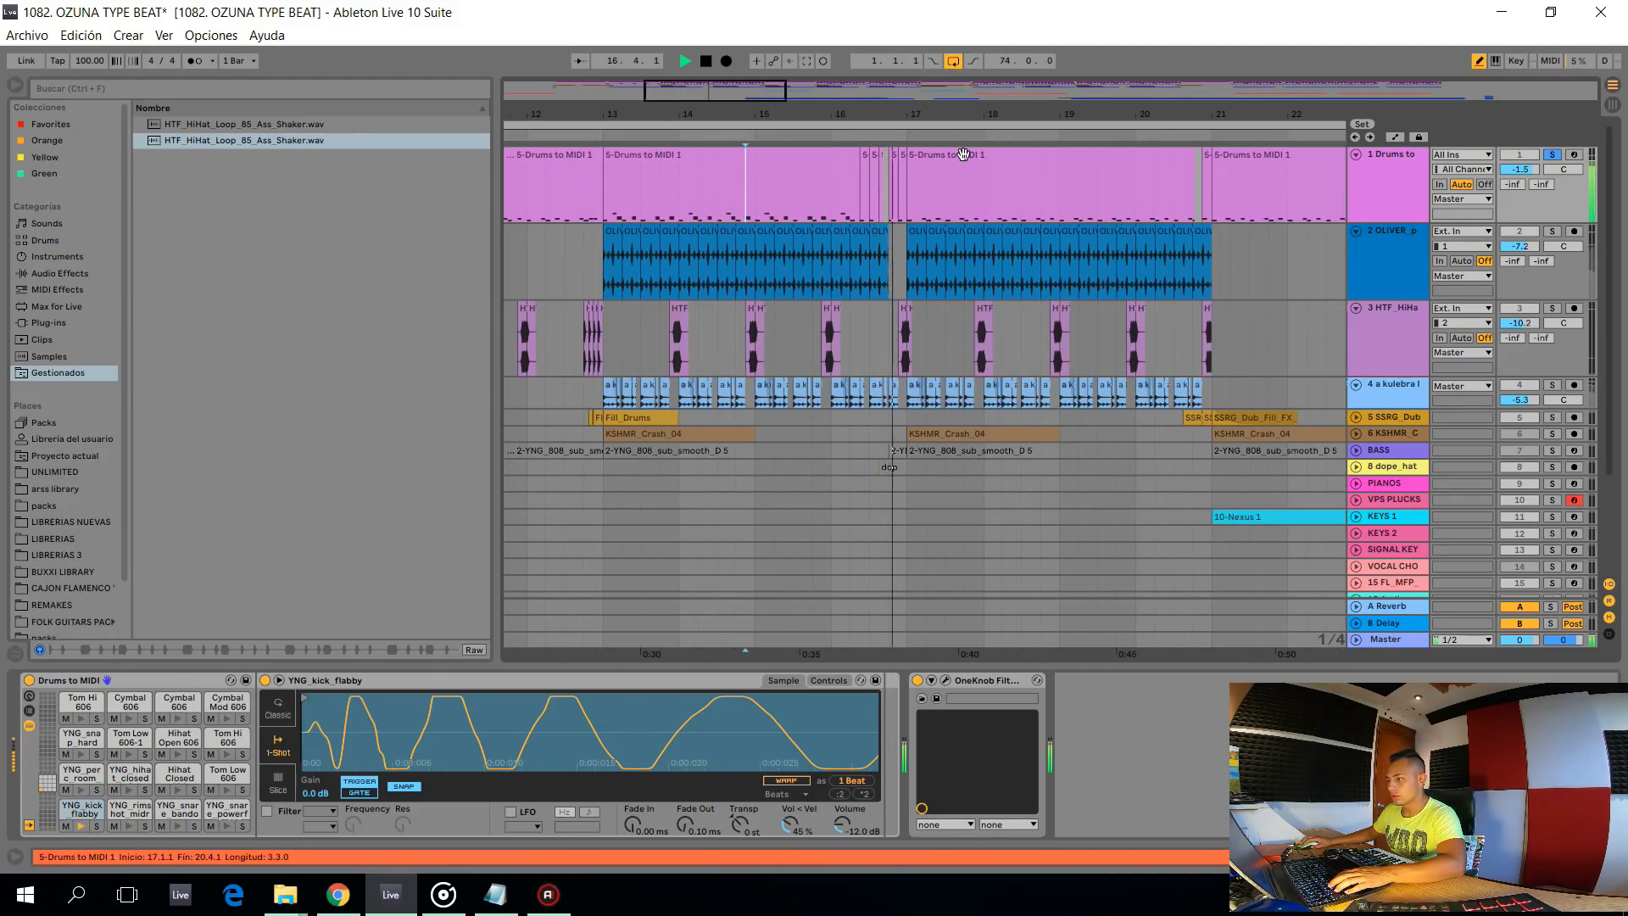
pyautogui.scroll(-8, 934, 185)
pyautogui.press('space')
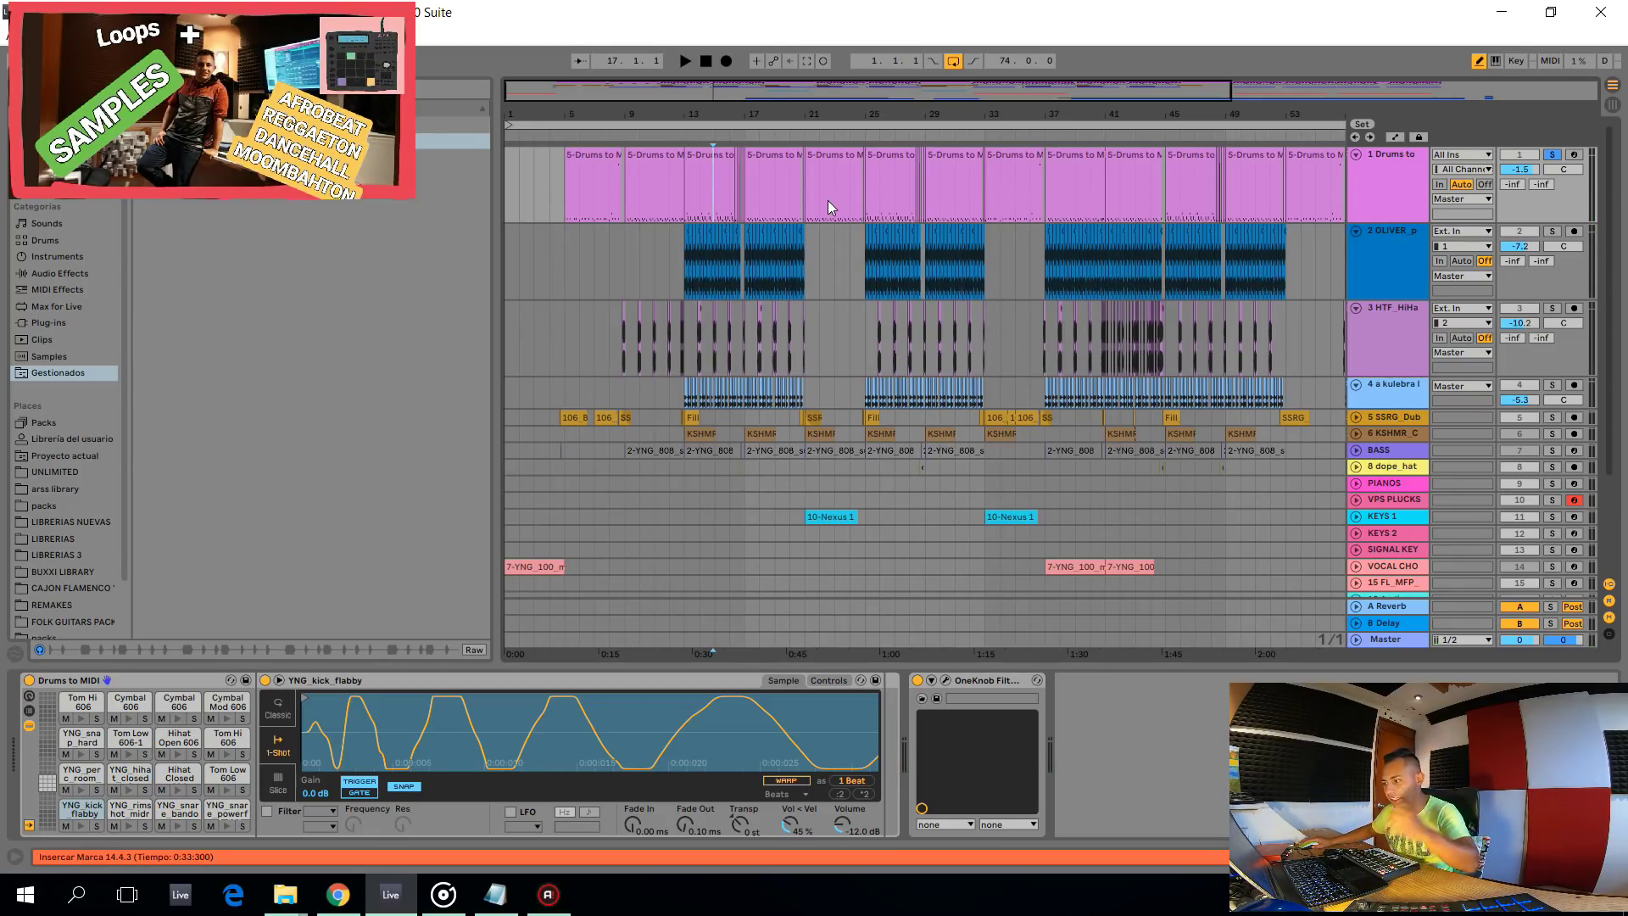
# Move the HTF_HiHat track above the OLIVER percussion track and solo it alongside the drums for playback from bar 8.4
pyautogui.scroll(6, 631, 272)
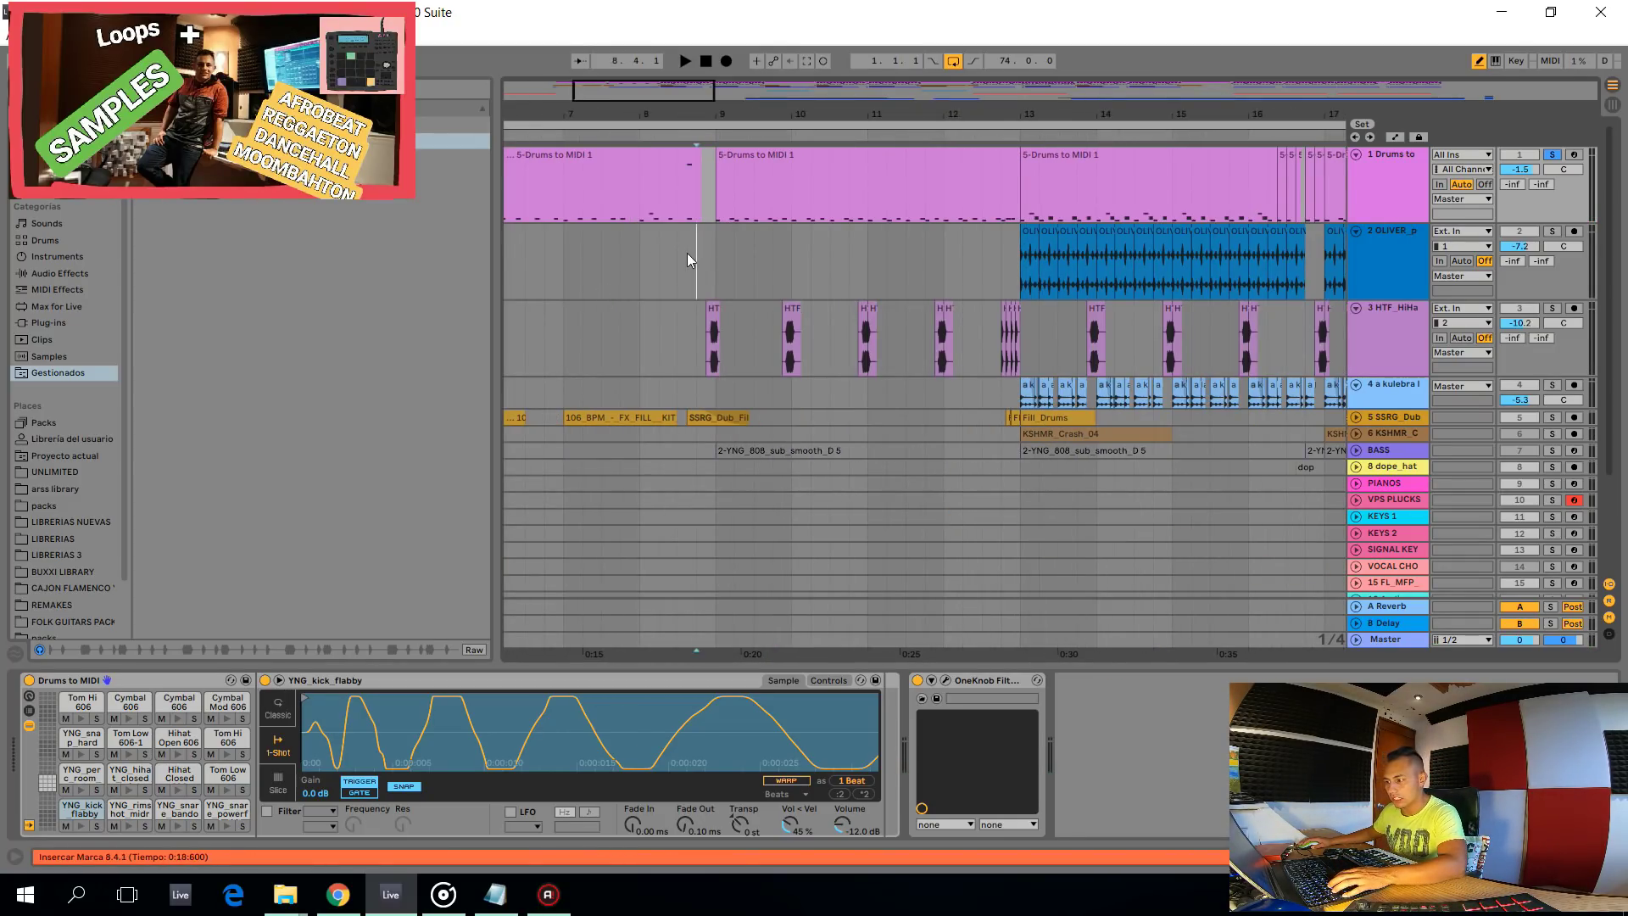
pyautogui.moveTo(1385, 316); pyautogui.dragTo(1372, 243)
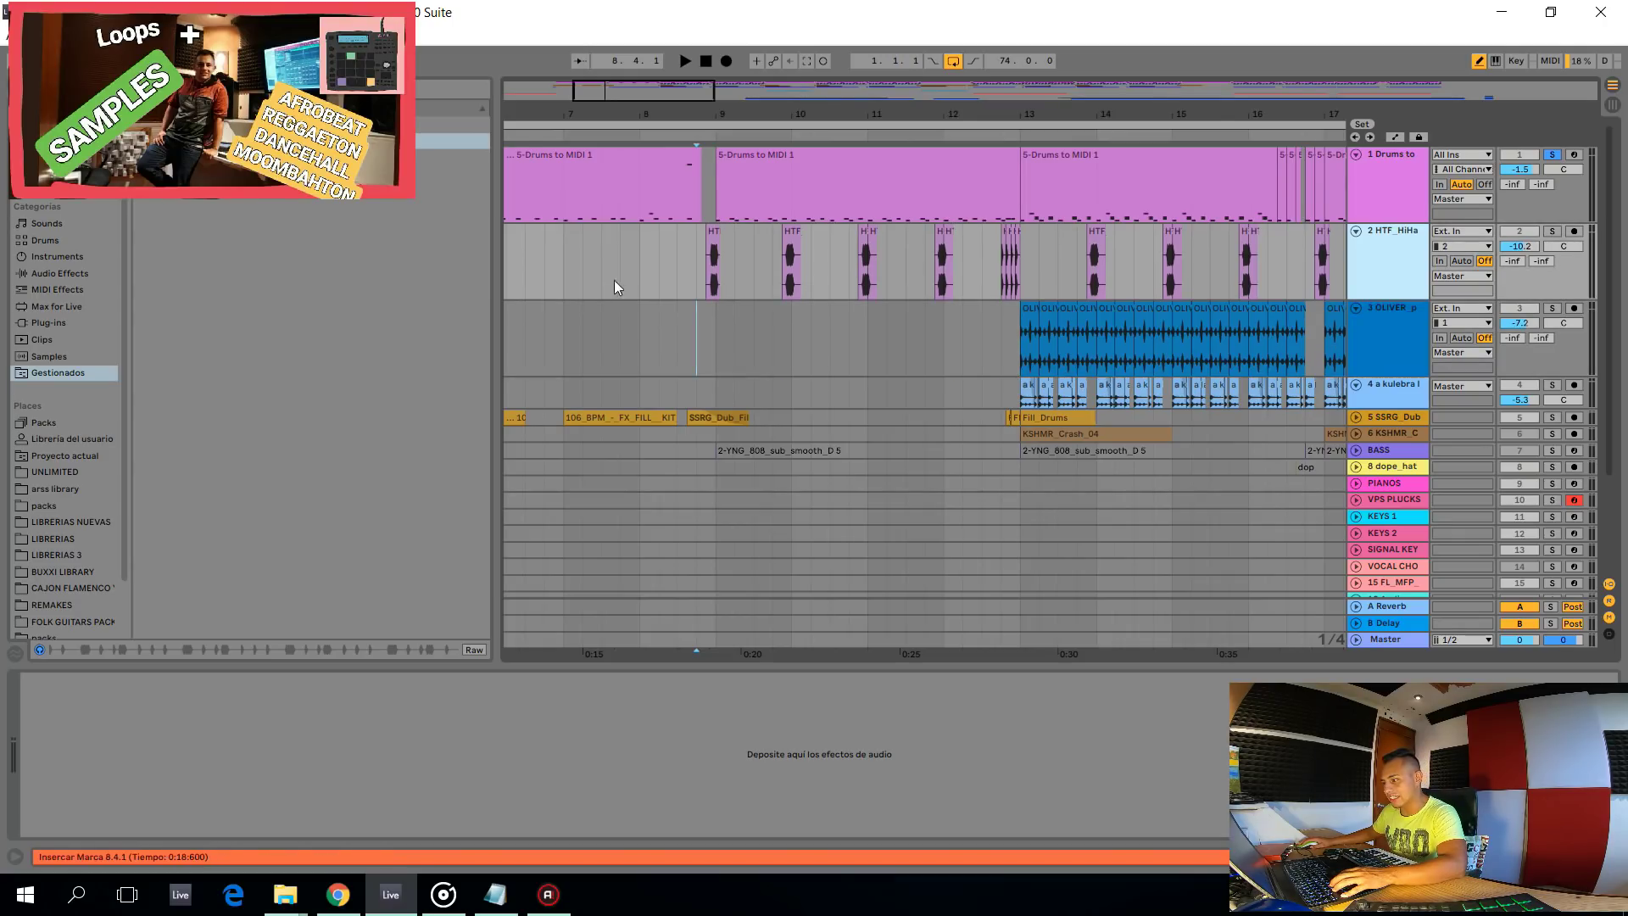
pyautogui.click(1552, 231)
pyautogui.press('space')
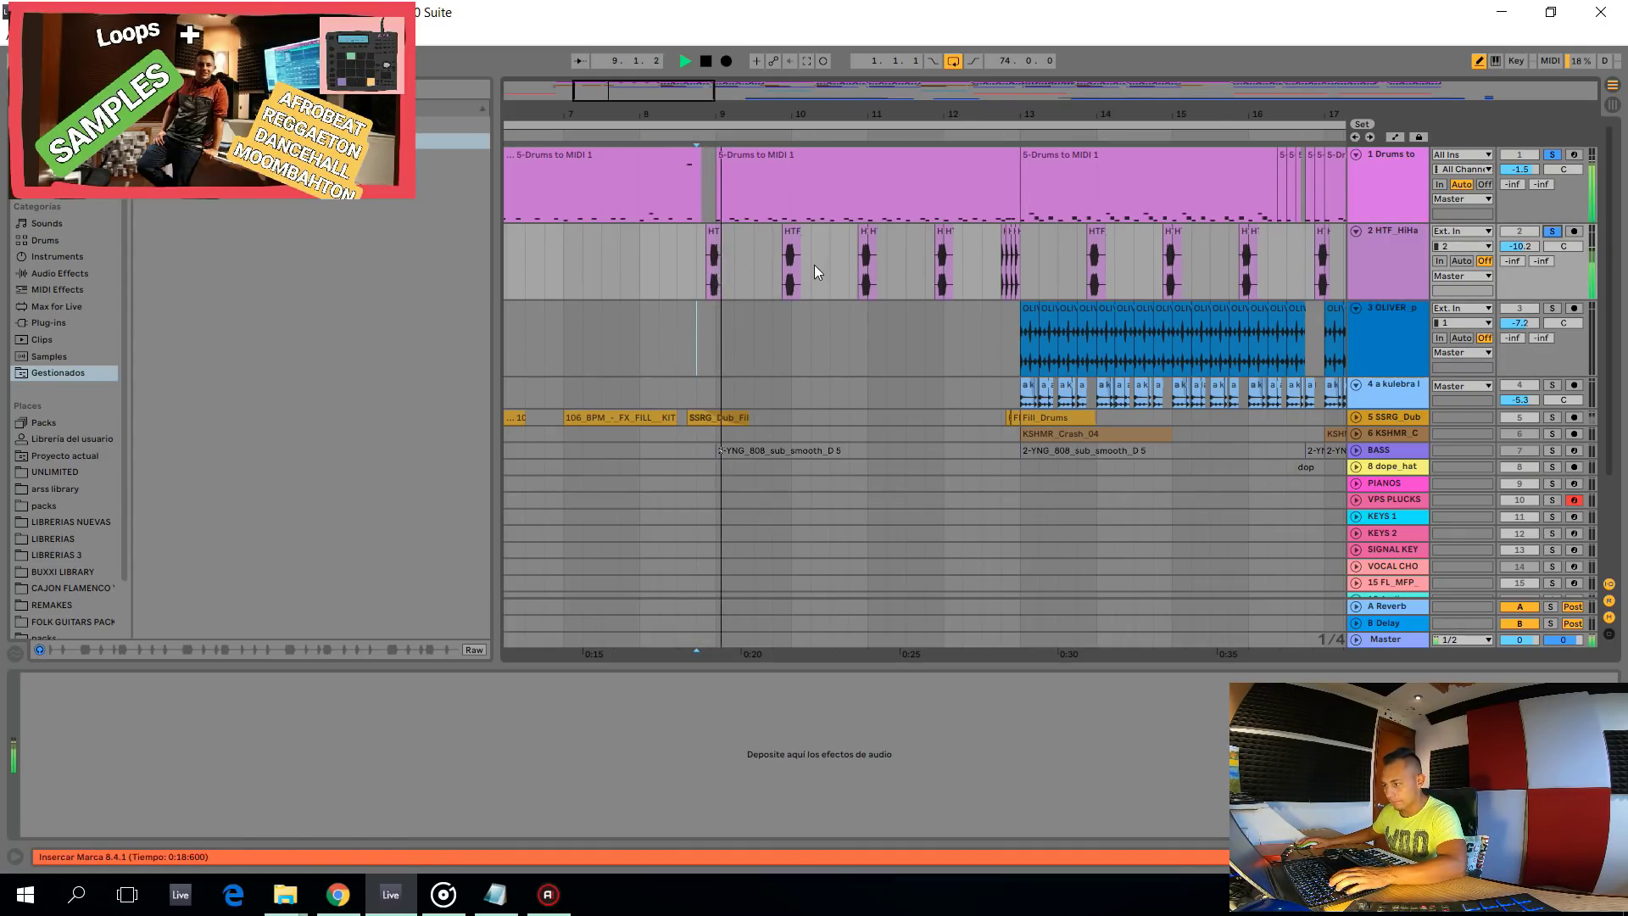
pyautogui.scroll(-3, 766, 216)
pyautogui.scroll(5, 796, 231)
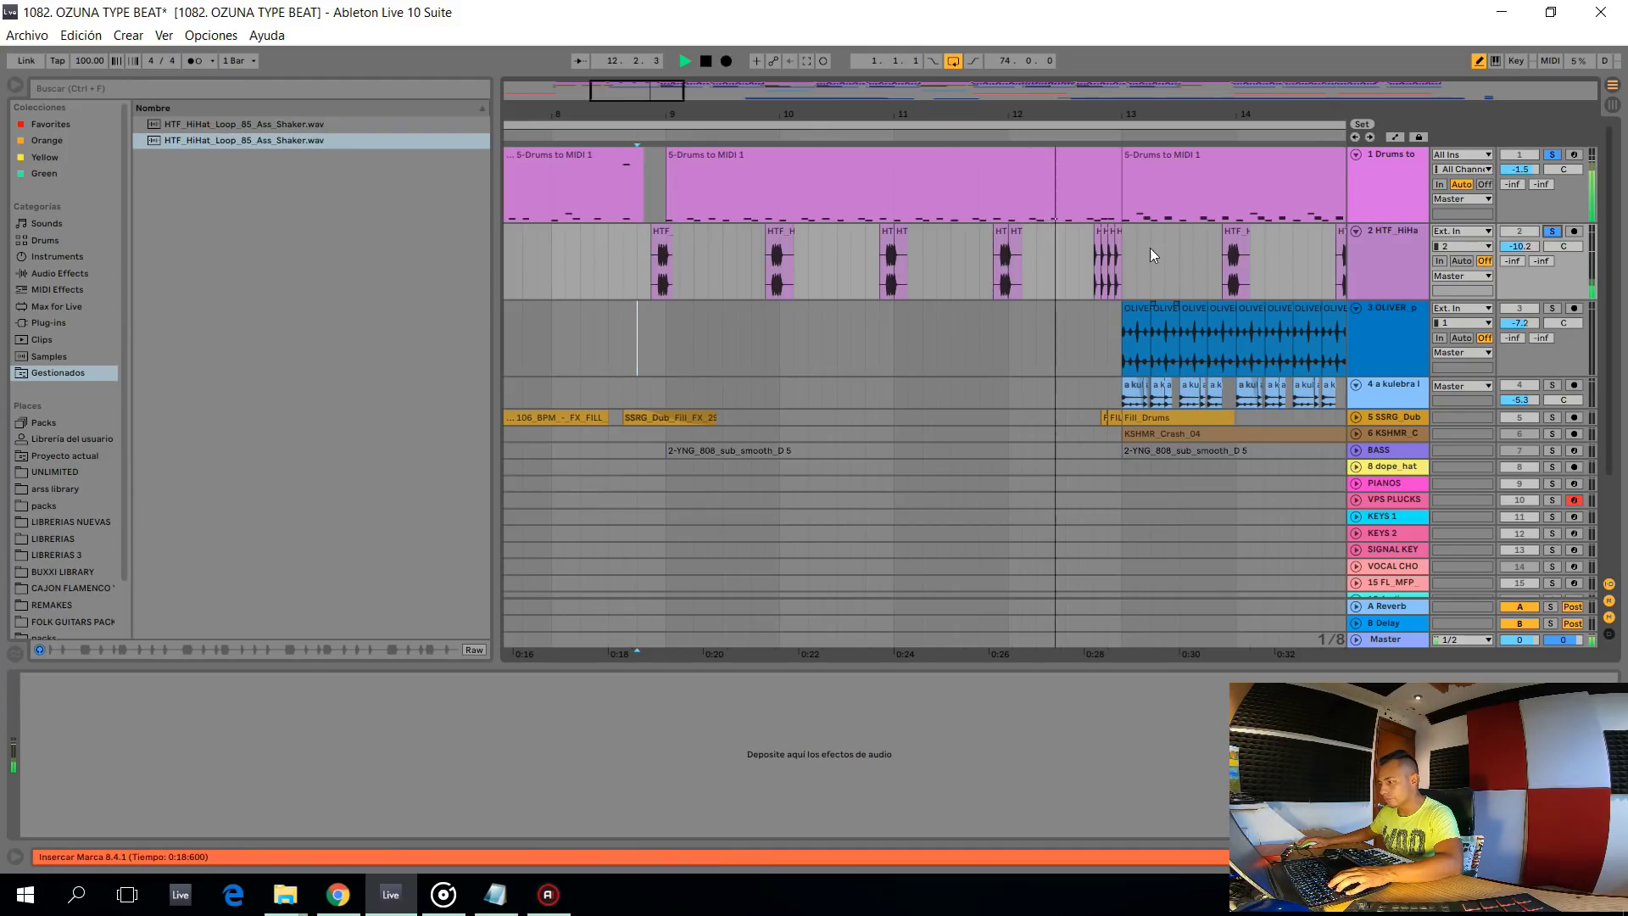
pyautogui.scroll(-2, 1150, 248)
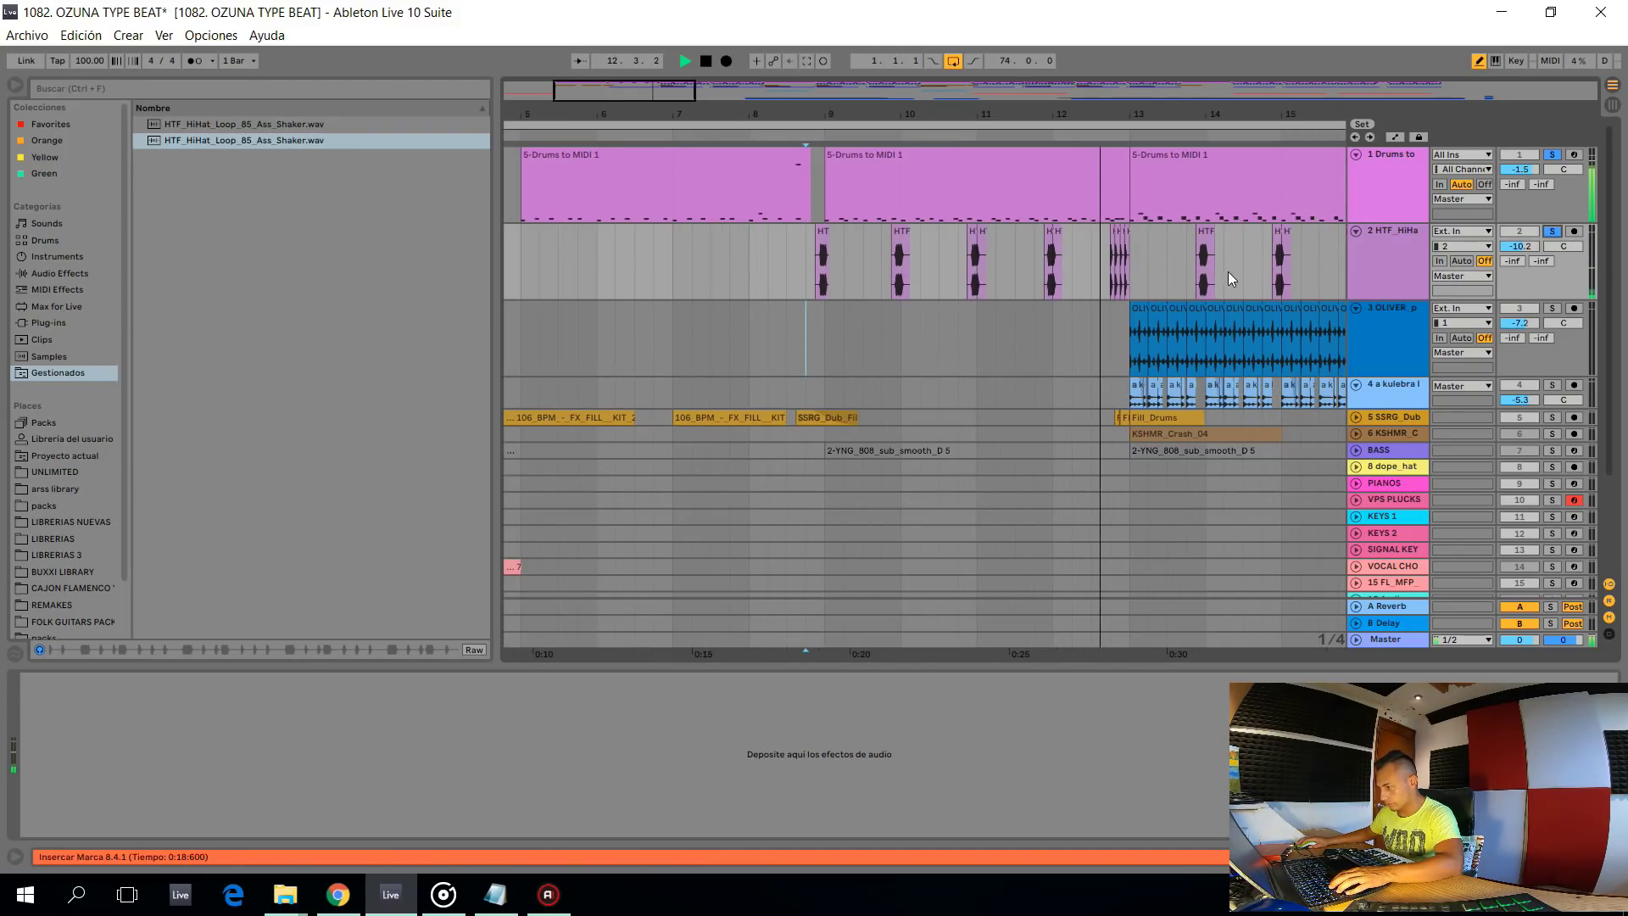
# Add the OLIVER percussion track to the soloed tracks and play from just before bar 13
pyautogui.keyDown('ctrl'); pyautogui.click(1551, 309); pyautogui.keyUp('ctrl')
pyautogui.click(1134, 332)
pyautogui.click(1115, 335)
pyautogui.press('space')
pyautogui.scroll(-3, 1112, 327)
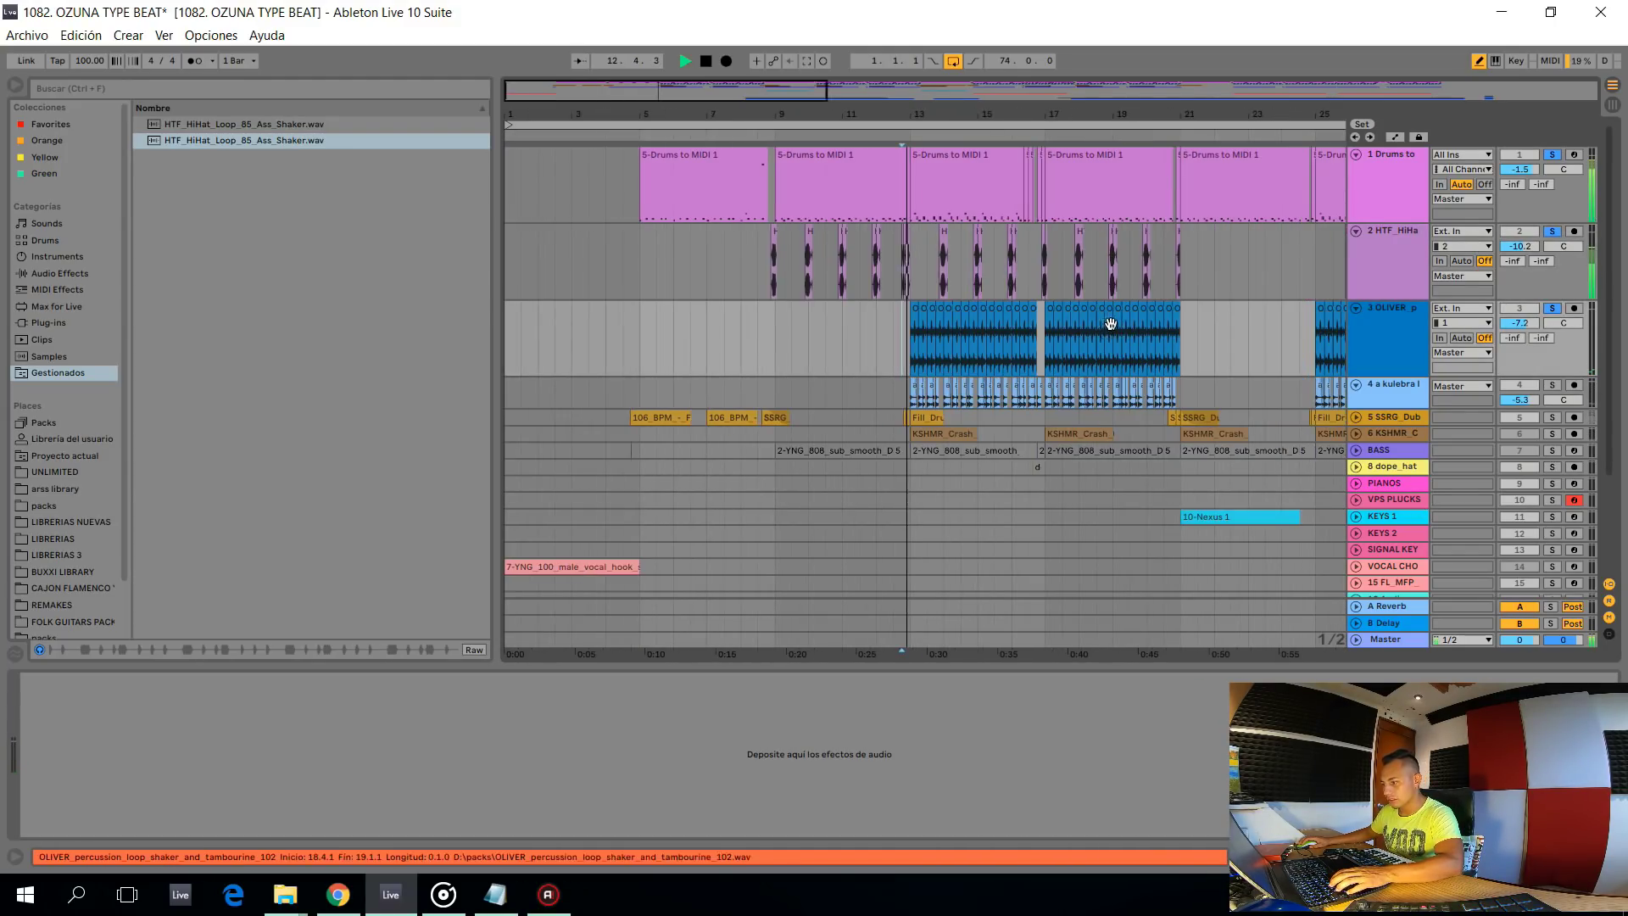
pyautogui.scroll(2, 1060, 305)
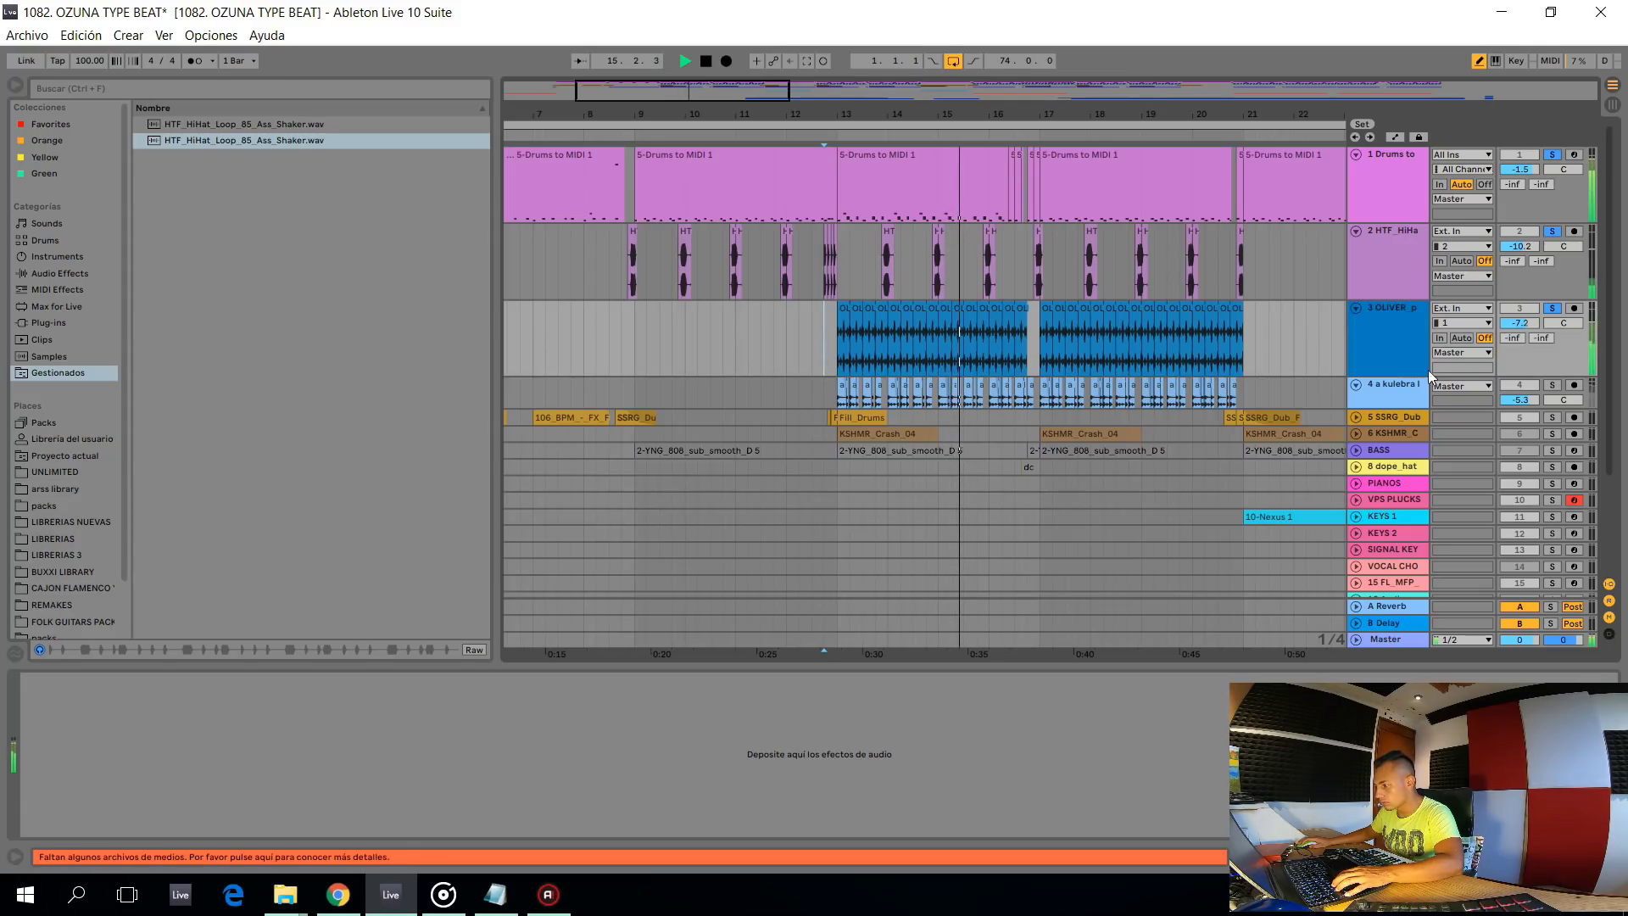
# Enlarge the a kulebra loop track and add it to the soloed tracks, playing the combination from bar 13
pyautogui.moveTo(1375, 410); pyautogui.dragTo(1375, 453)
pyautogui.press('space')
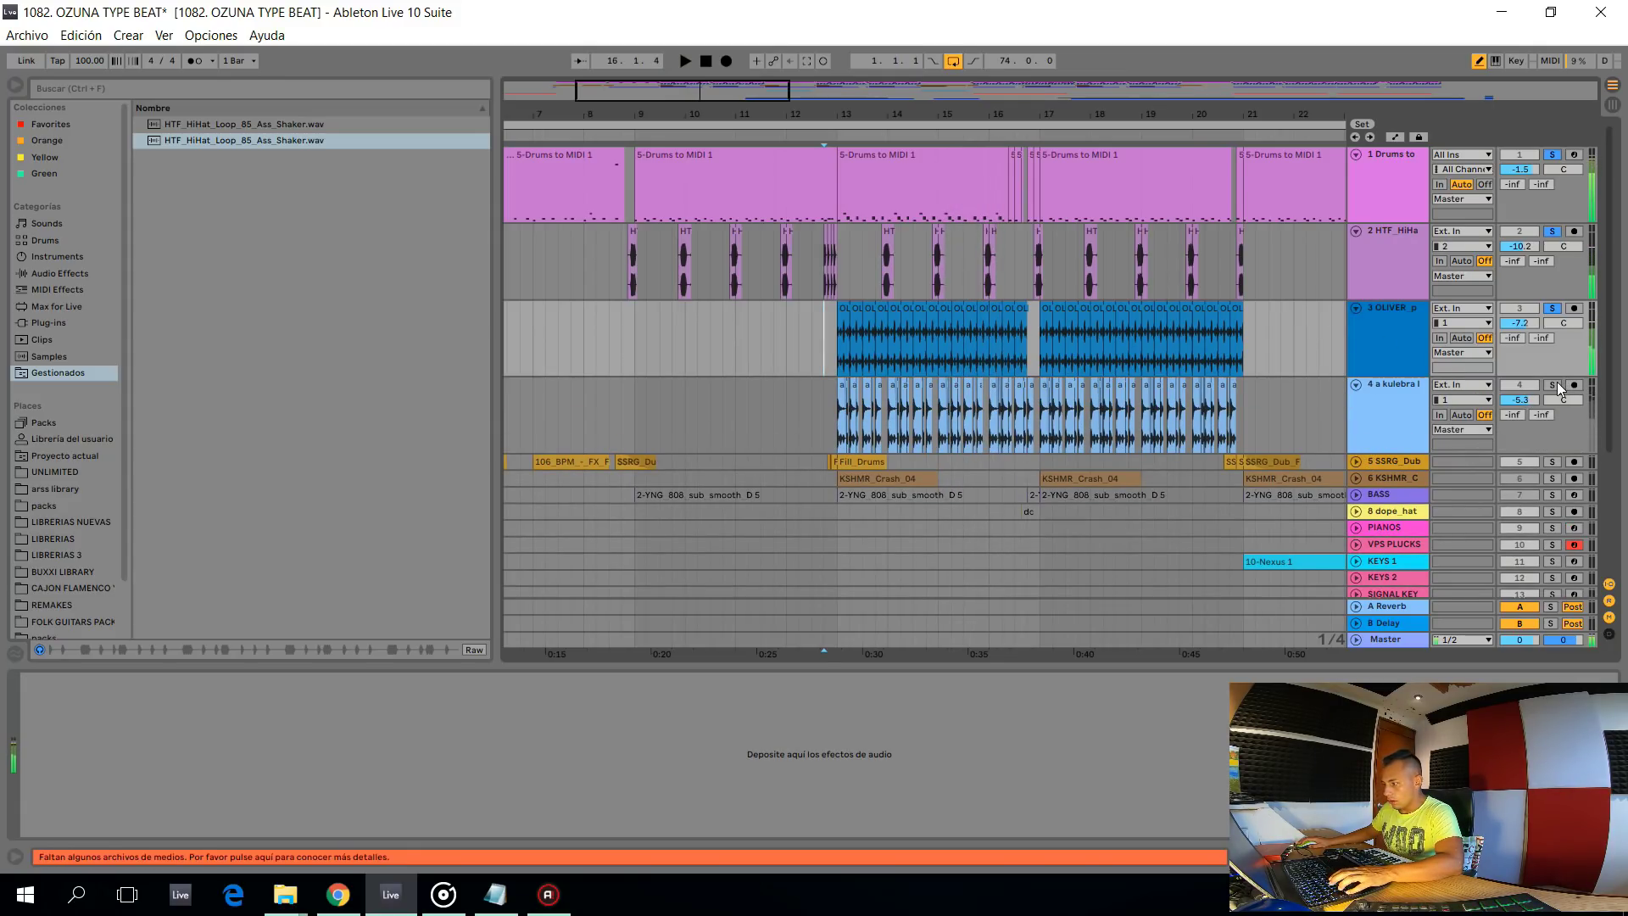
pyautogui.keyDown('ctrl'); pyautogui.click(1555, 385); pyautogui.keyUp('ctrl')
pyautogui.click(841, 425)
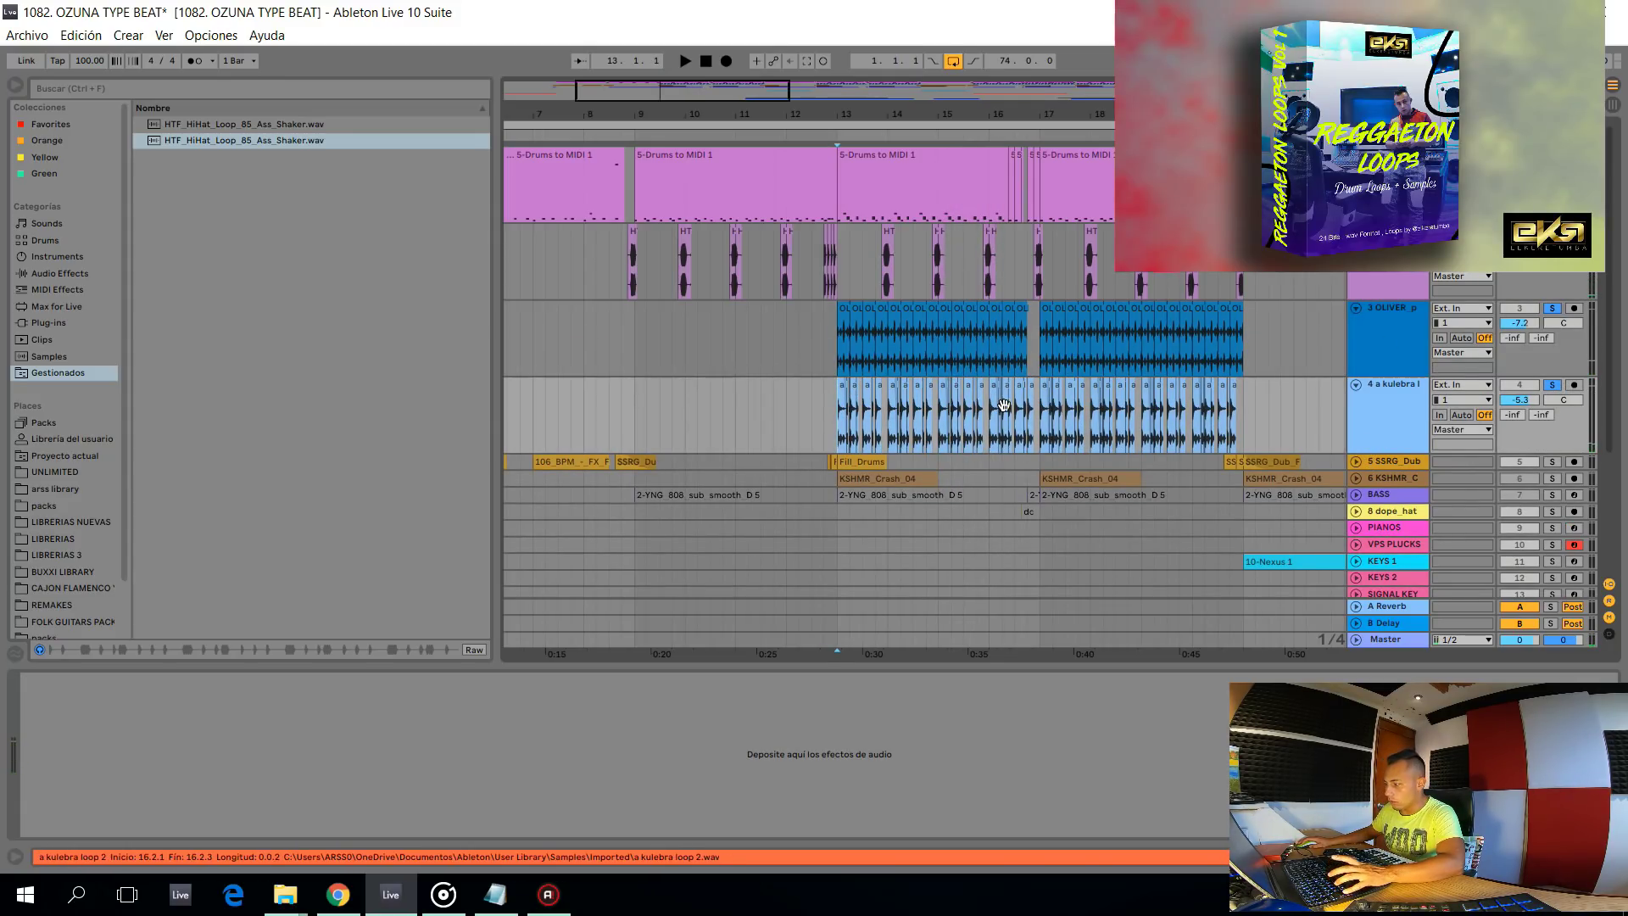
pyautogui.press('space')
pyautogui.scroll(4, 861, 408)
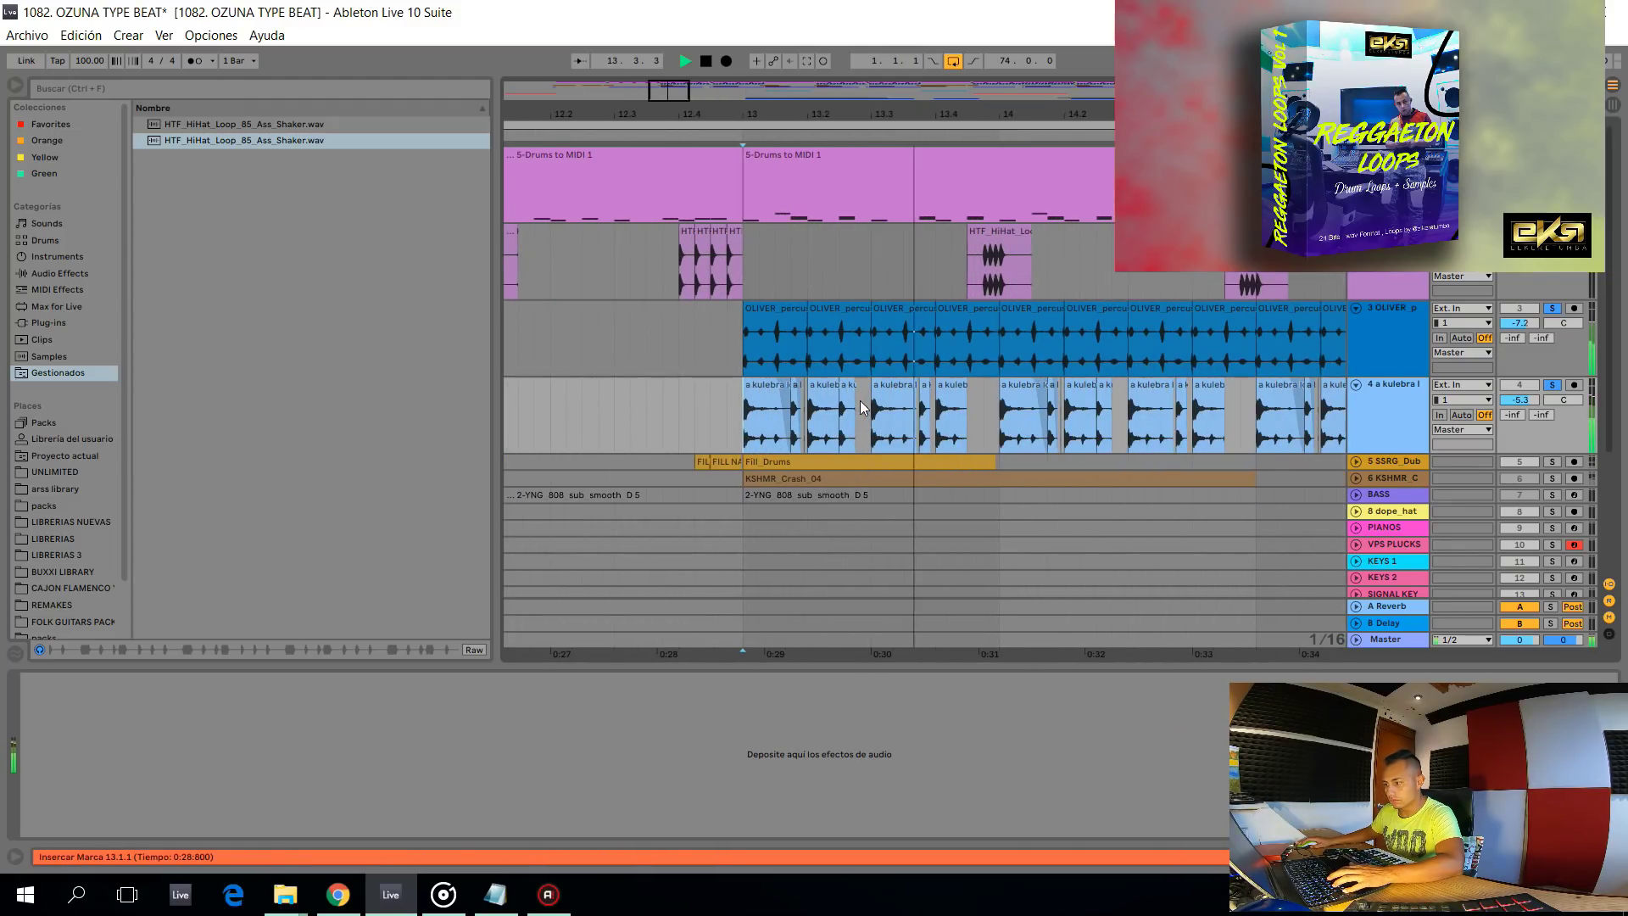
pyautogui.scroll(-5, 860, 407)
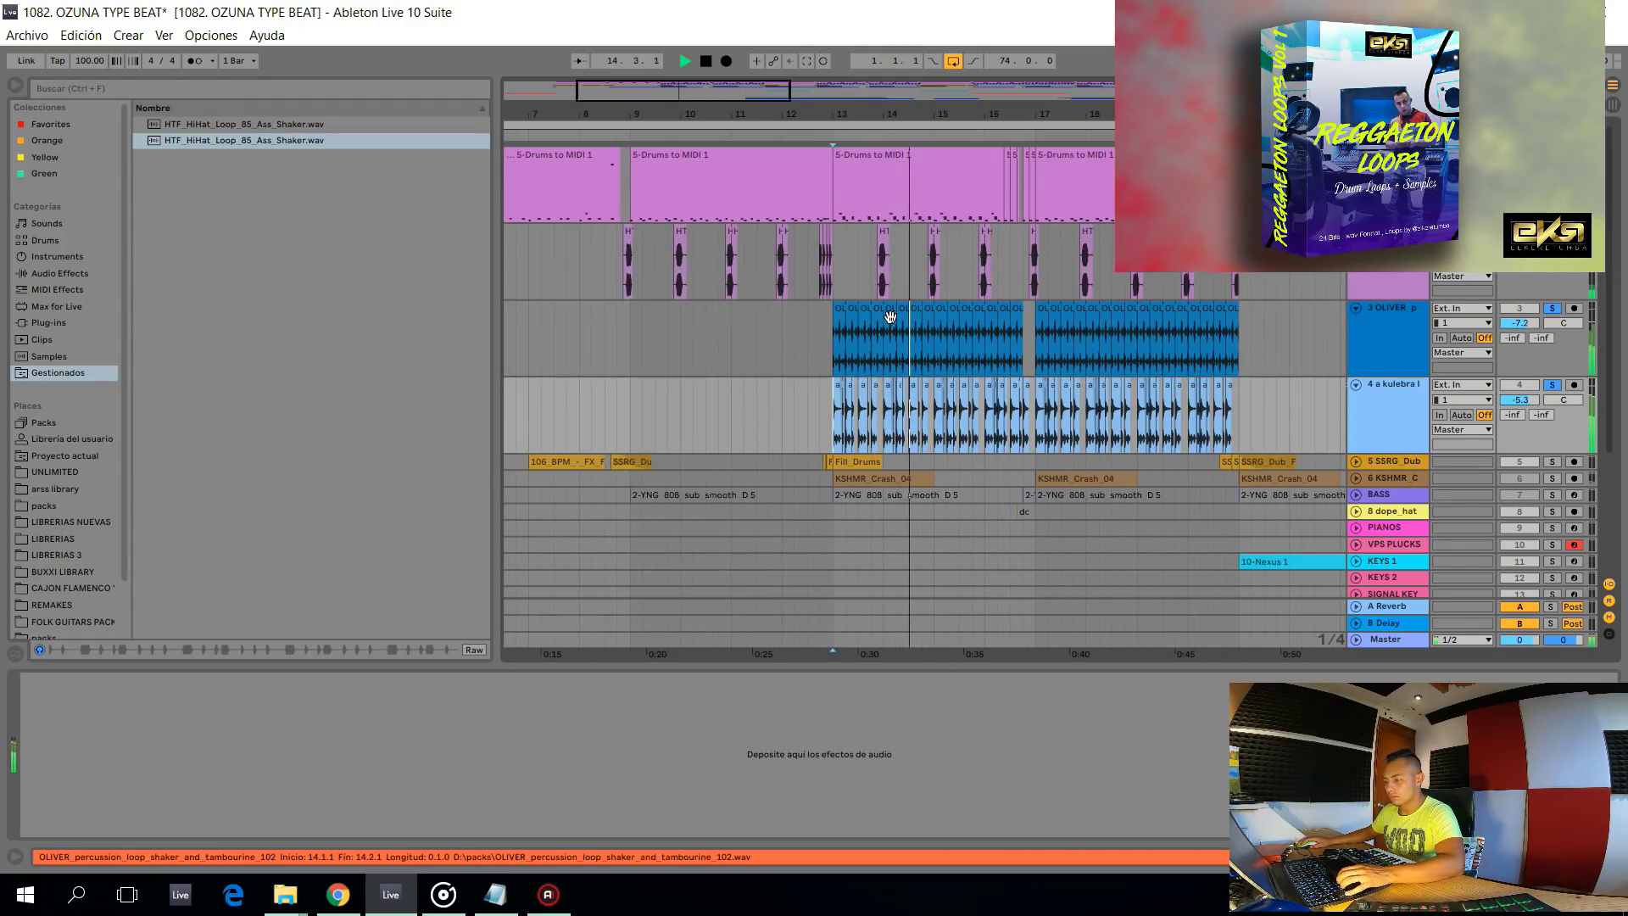
pyautogui.scroll(-1, 860, 314)
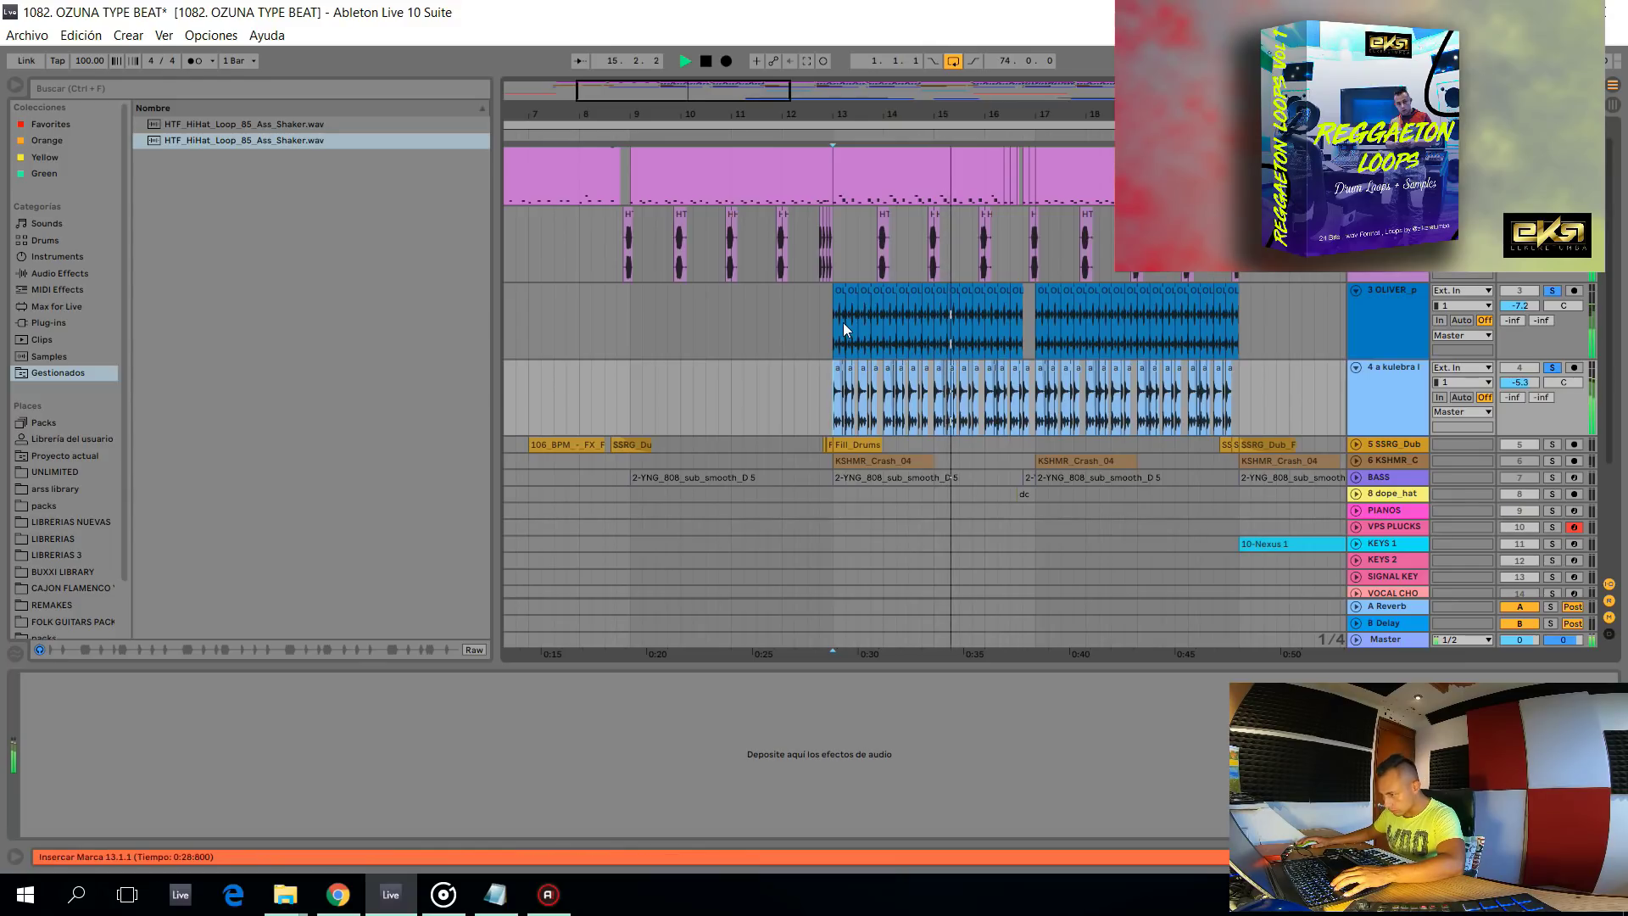
pyautogui.press('space')
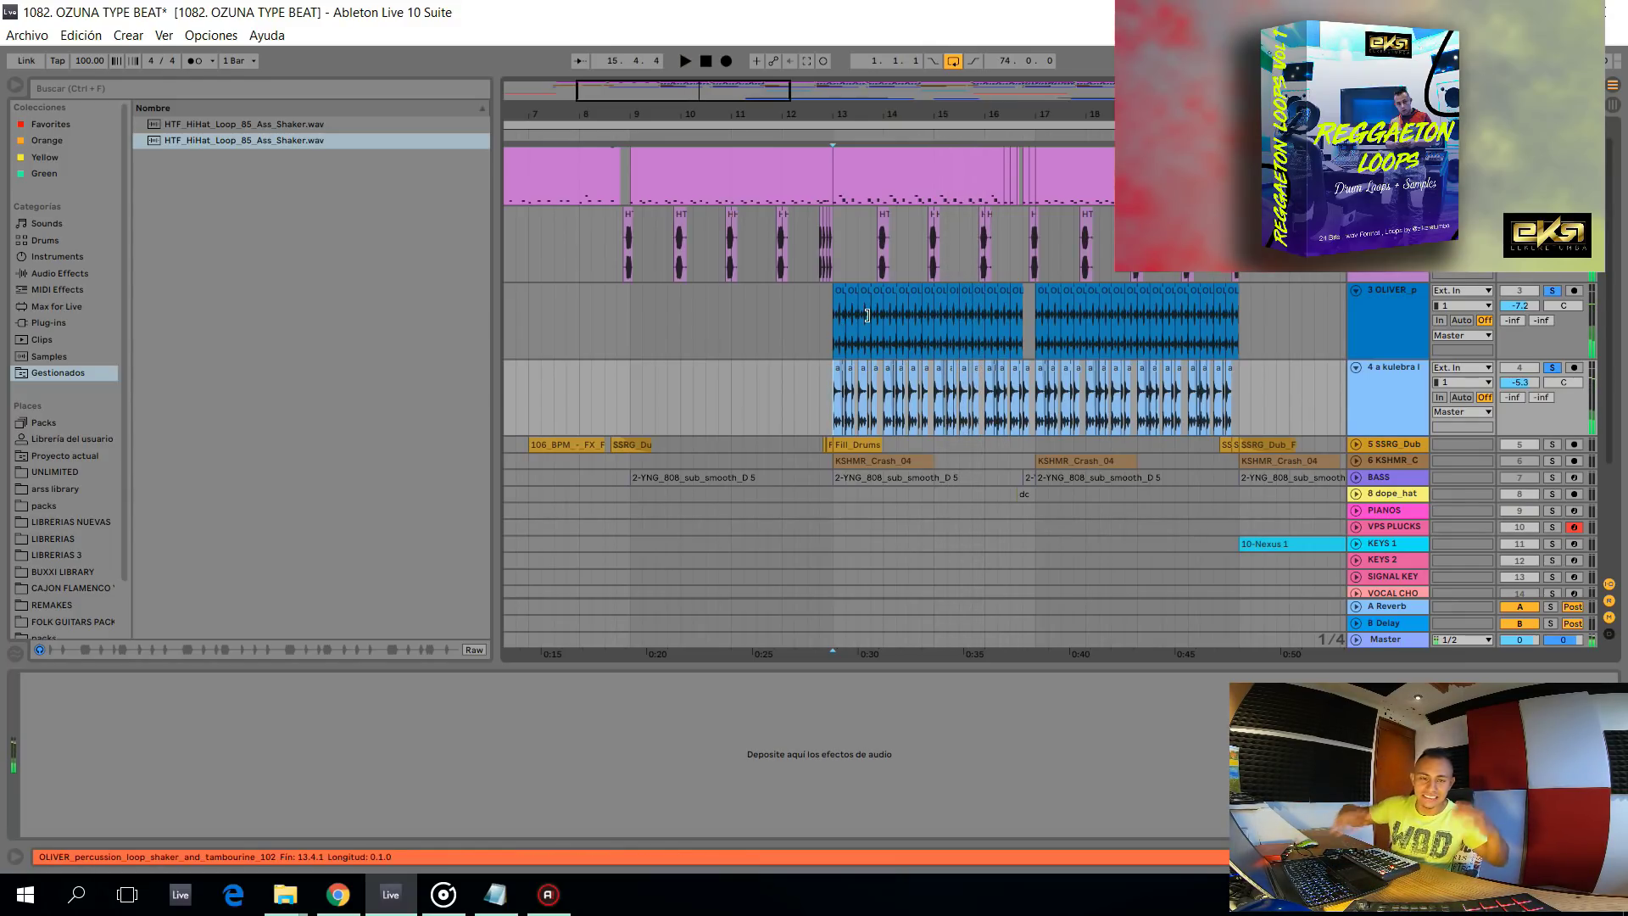
# Unfold the SSRG_Dub fills track and solo it together with the KSHMR crash track, playing from bar 12.3
pyautogui.click(809, 411)
pyautogui.click(1356, 444)
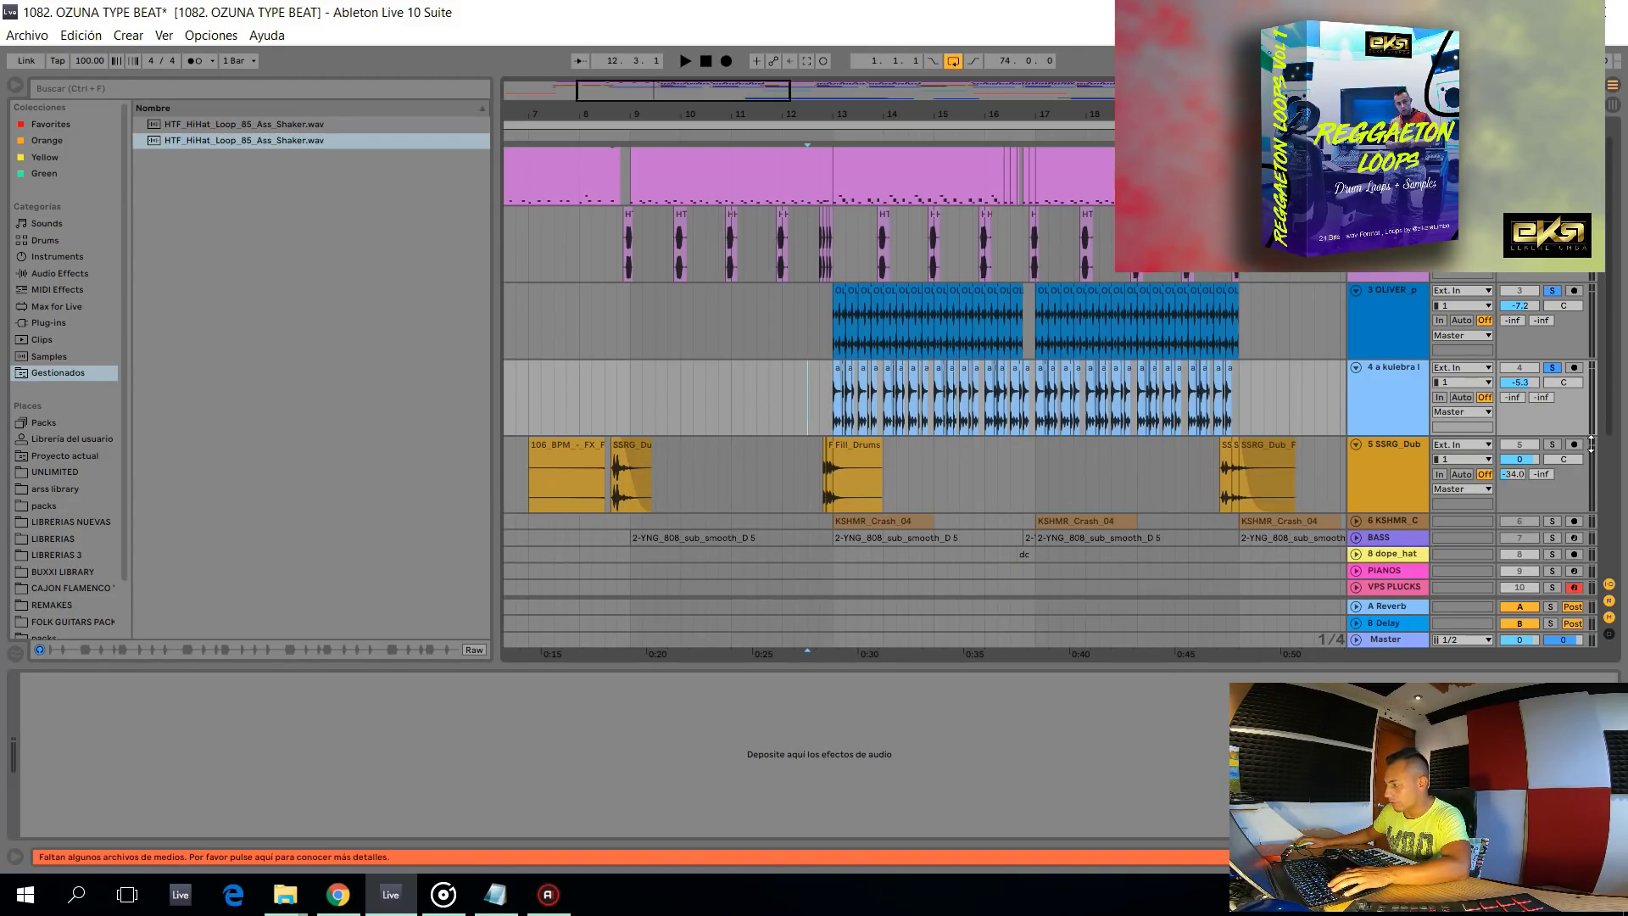
pyautogui.keyDown('ctrl'); pyautogui.click(1551, 520); pyautogui.keyUp('ctrl')
pyautogui.keyDown('ctrl'); pyautogui.click(1553, 444); pyautogui.keyUp('ctrl')
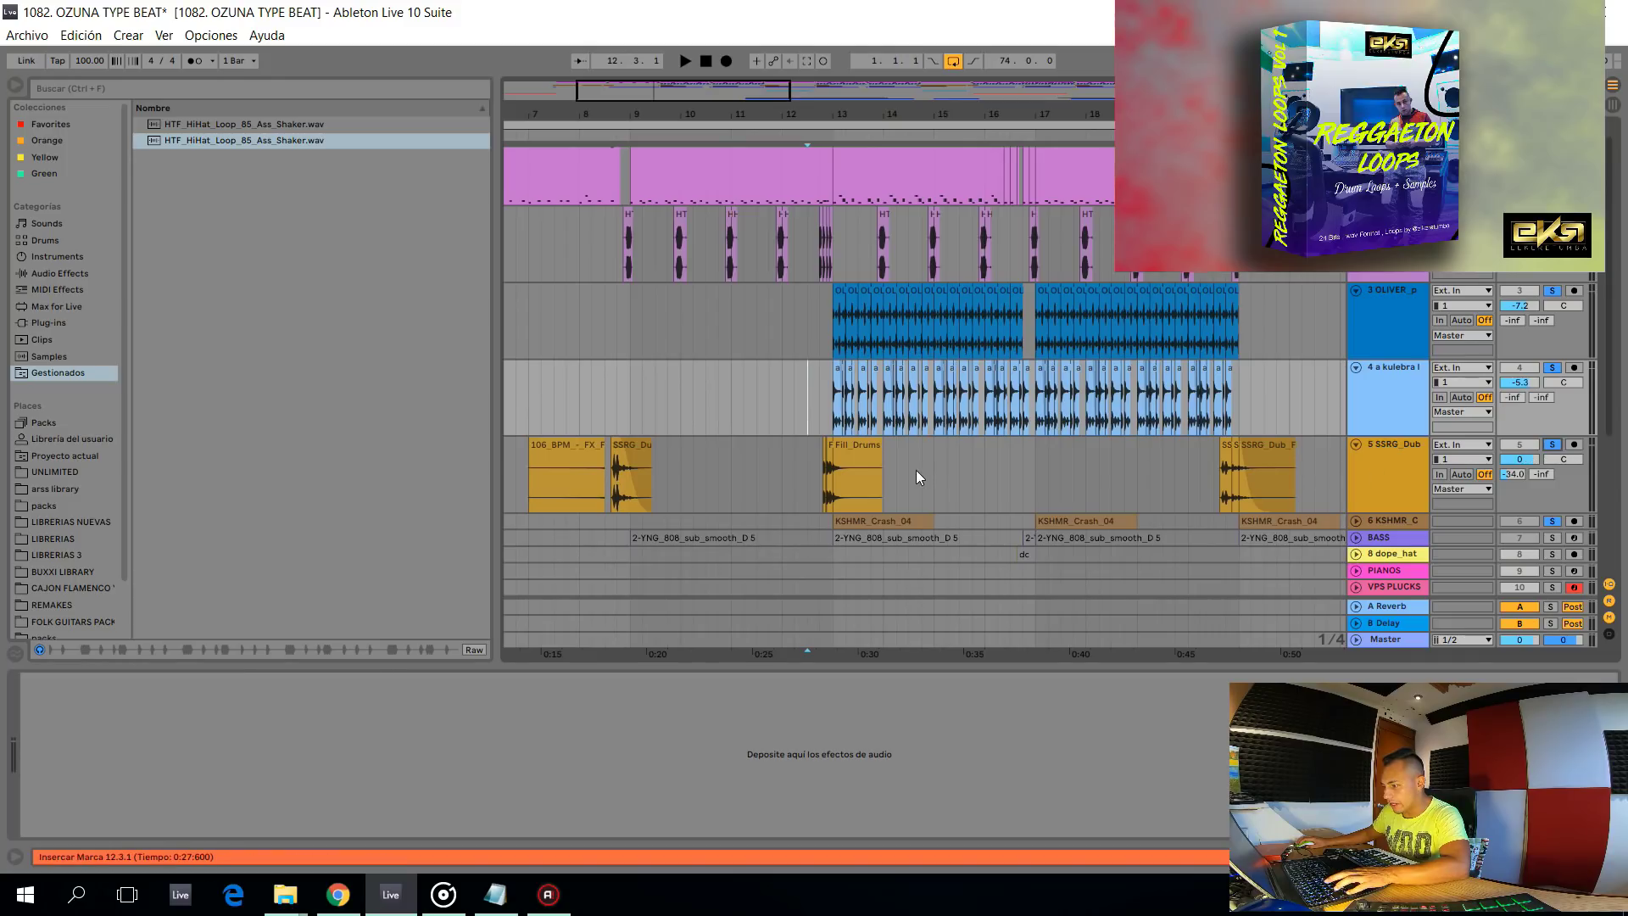
pyautogui.scroll(5, 866, 474)
pyautogui.press('space')
pyautogui.scroll(2, 646, 428)
pyautogui.scroll(-4, 695, 388)
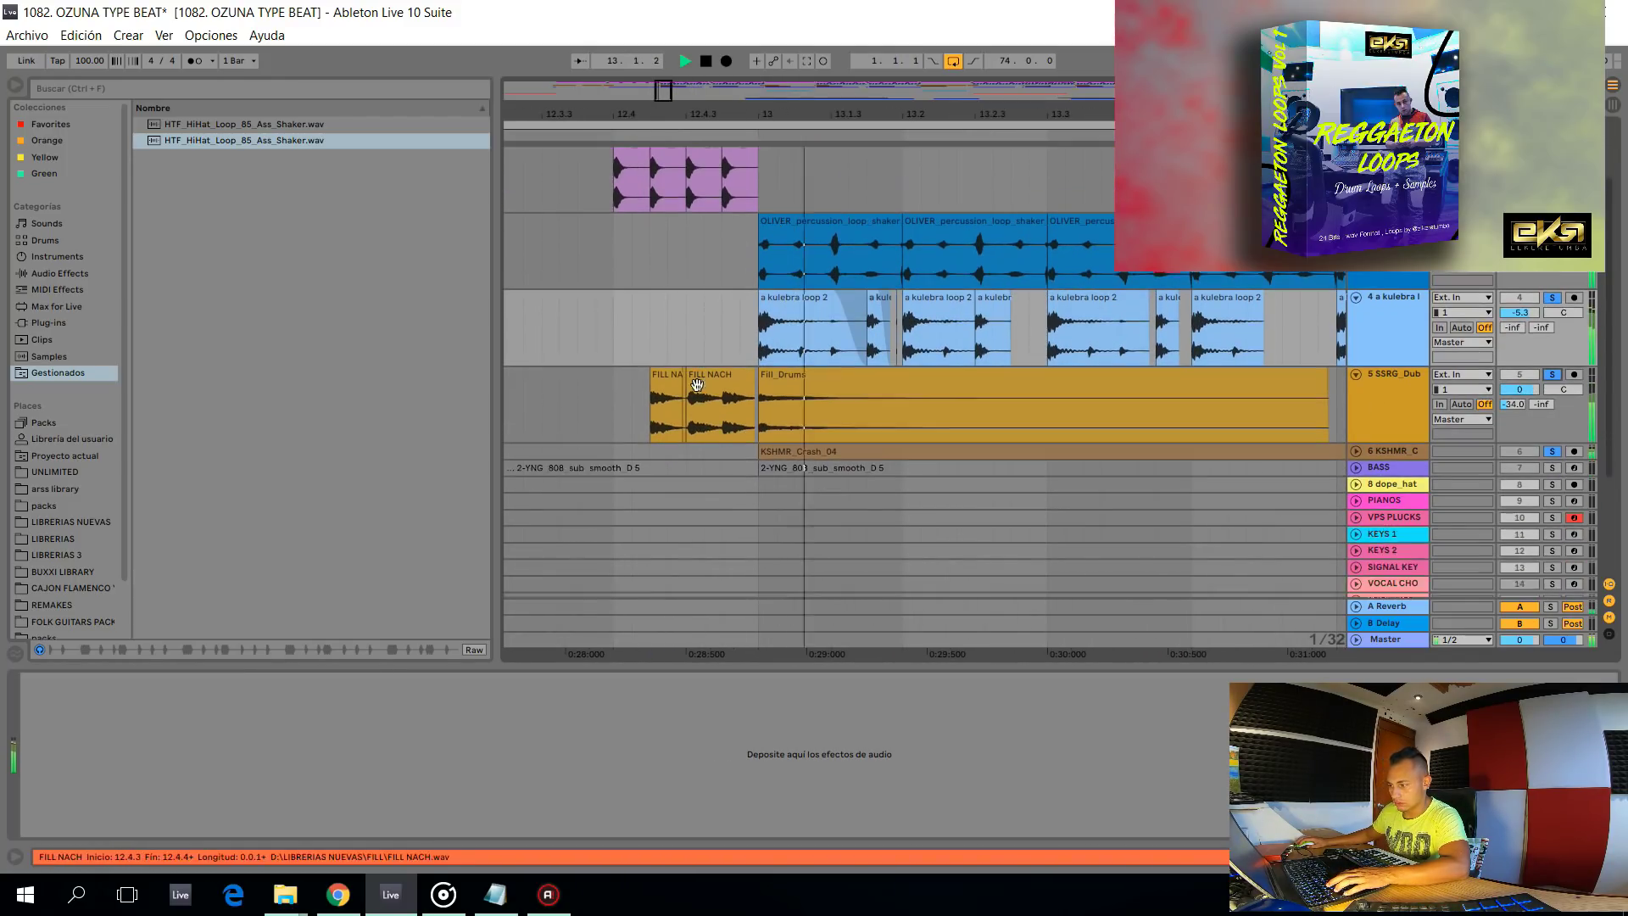
# Unfold the KSHMR crash track and listen to the fill and crash leading into bar 13
pyautogui.click(1356, 433)
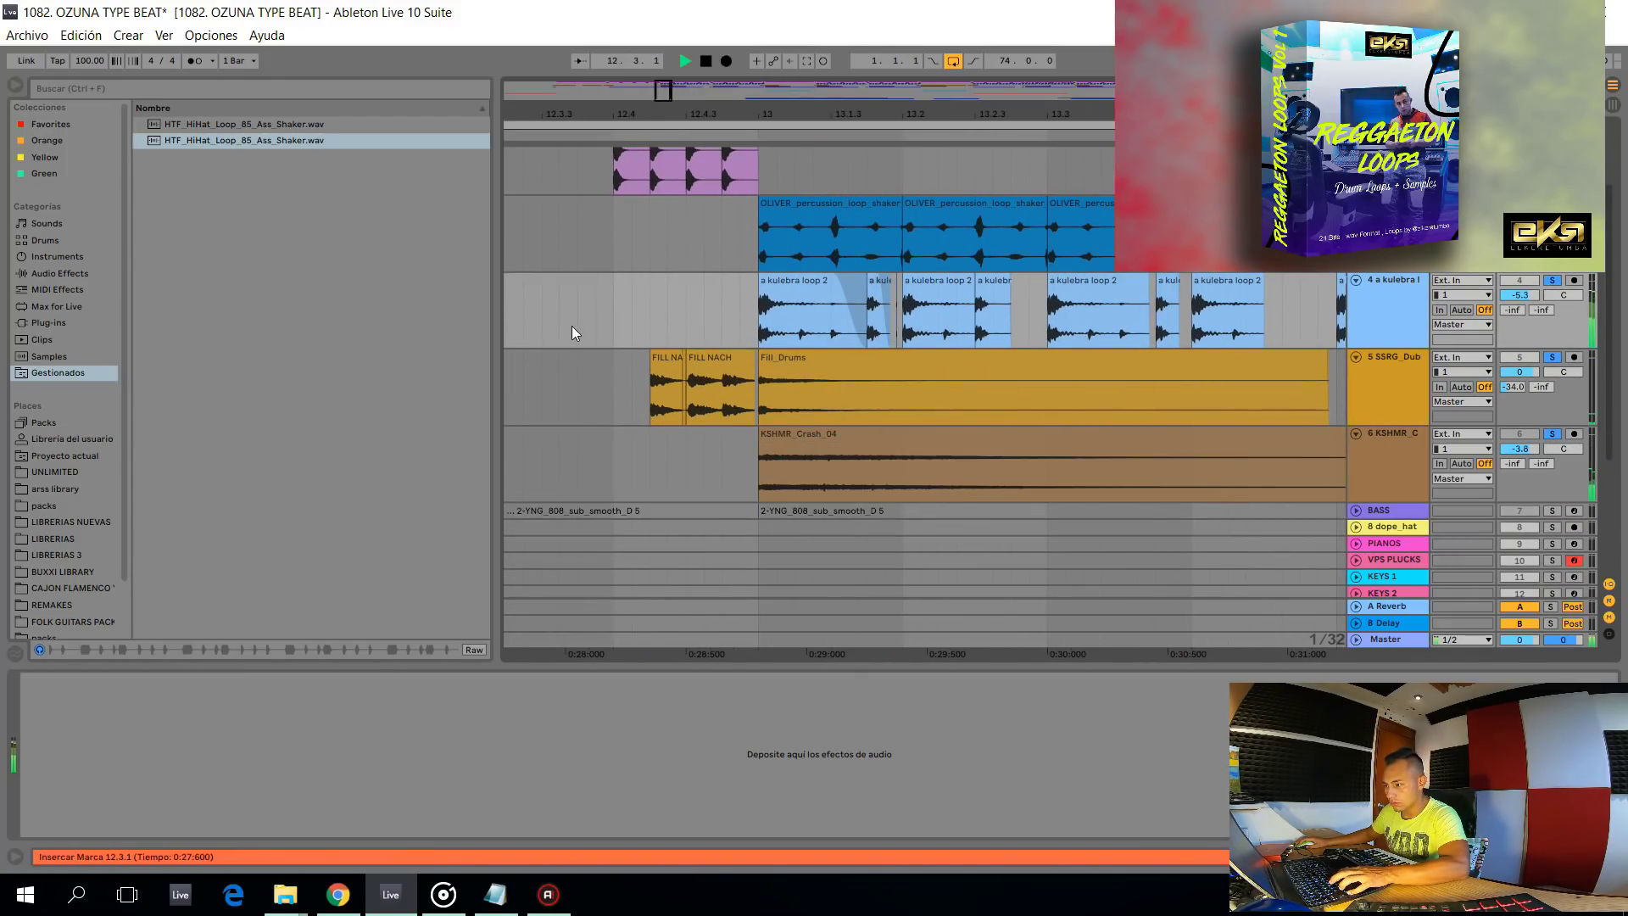
pyautogui.scroll(-2, 593, 305)
pyautogui.scroll(-3, 597, 293)
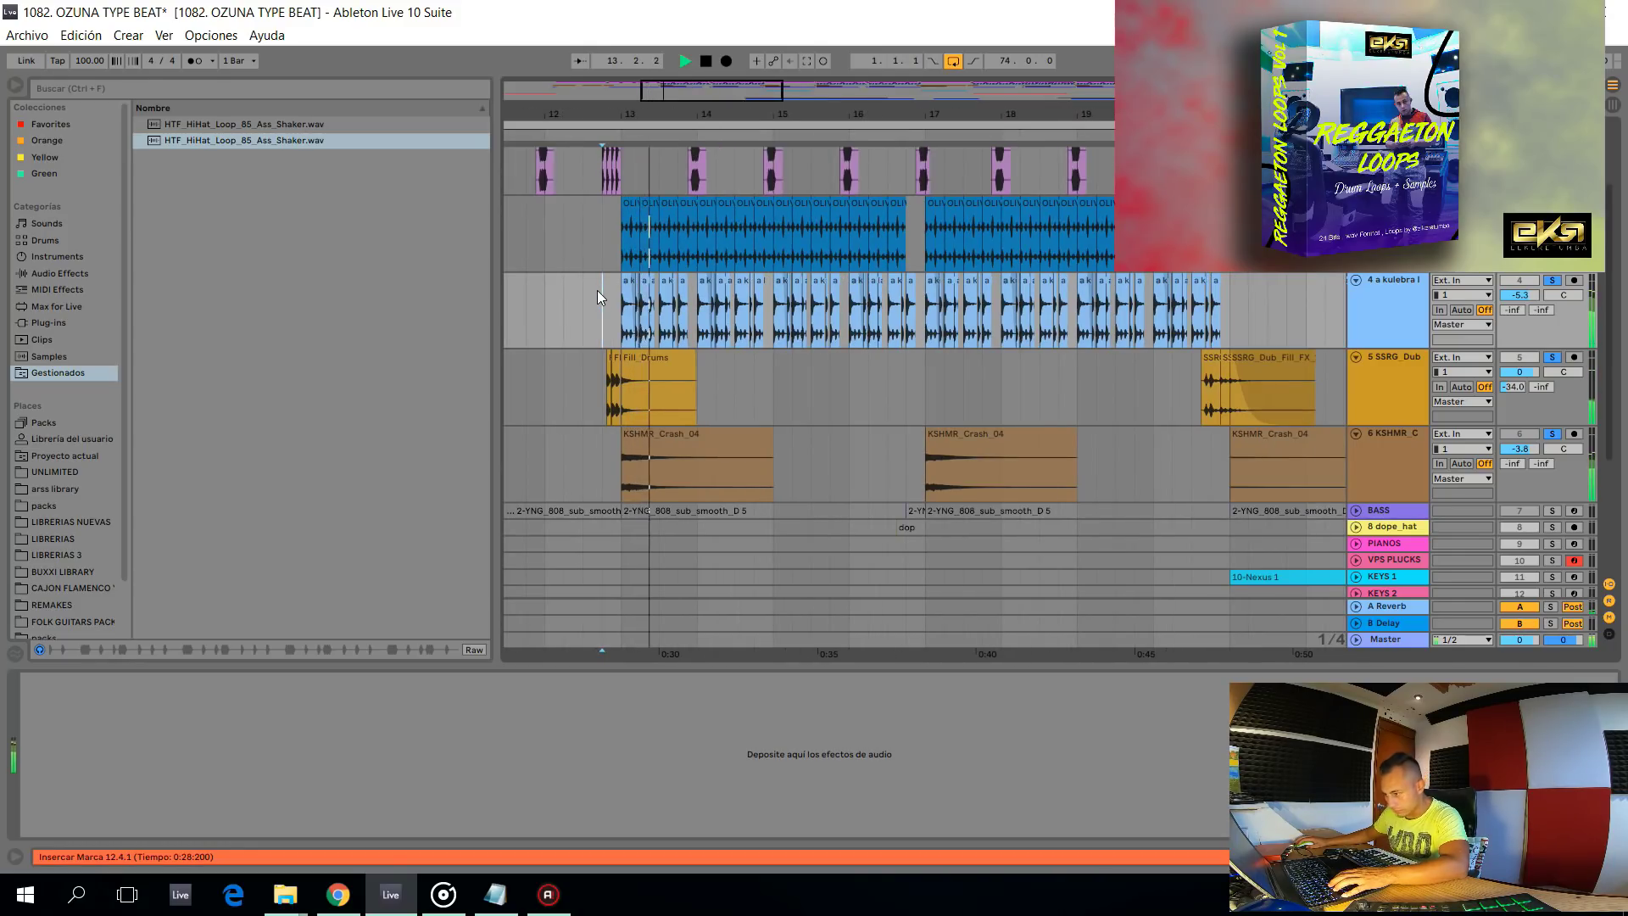
# Stop the layered drum playback, fold all tracks and clear the solos on the six drum and percussion tracks
pyautogui.scroll(-4, 600, 297)
pyautogui.scroll(-2, 600, 297)
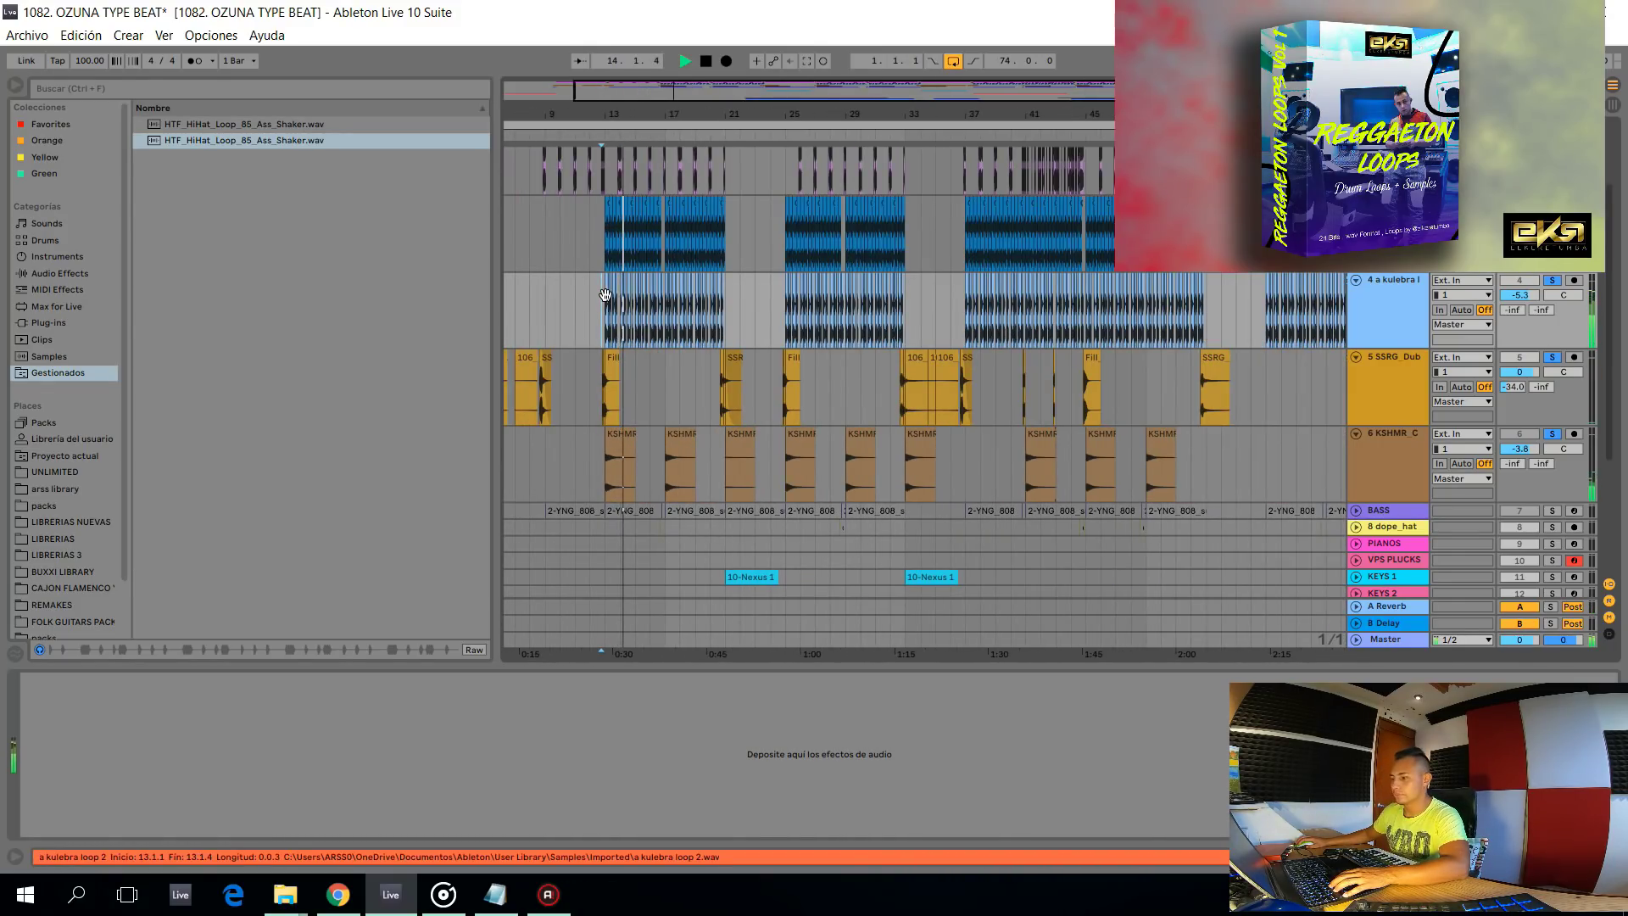
pyautogui.scroll(1, 600, 312)
pyautogui.scroll(3, 600, 307)
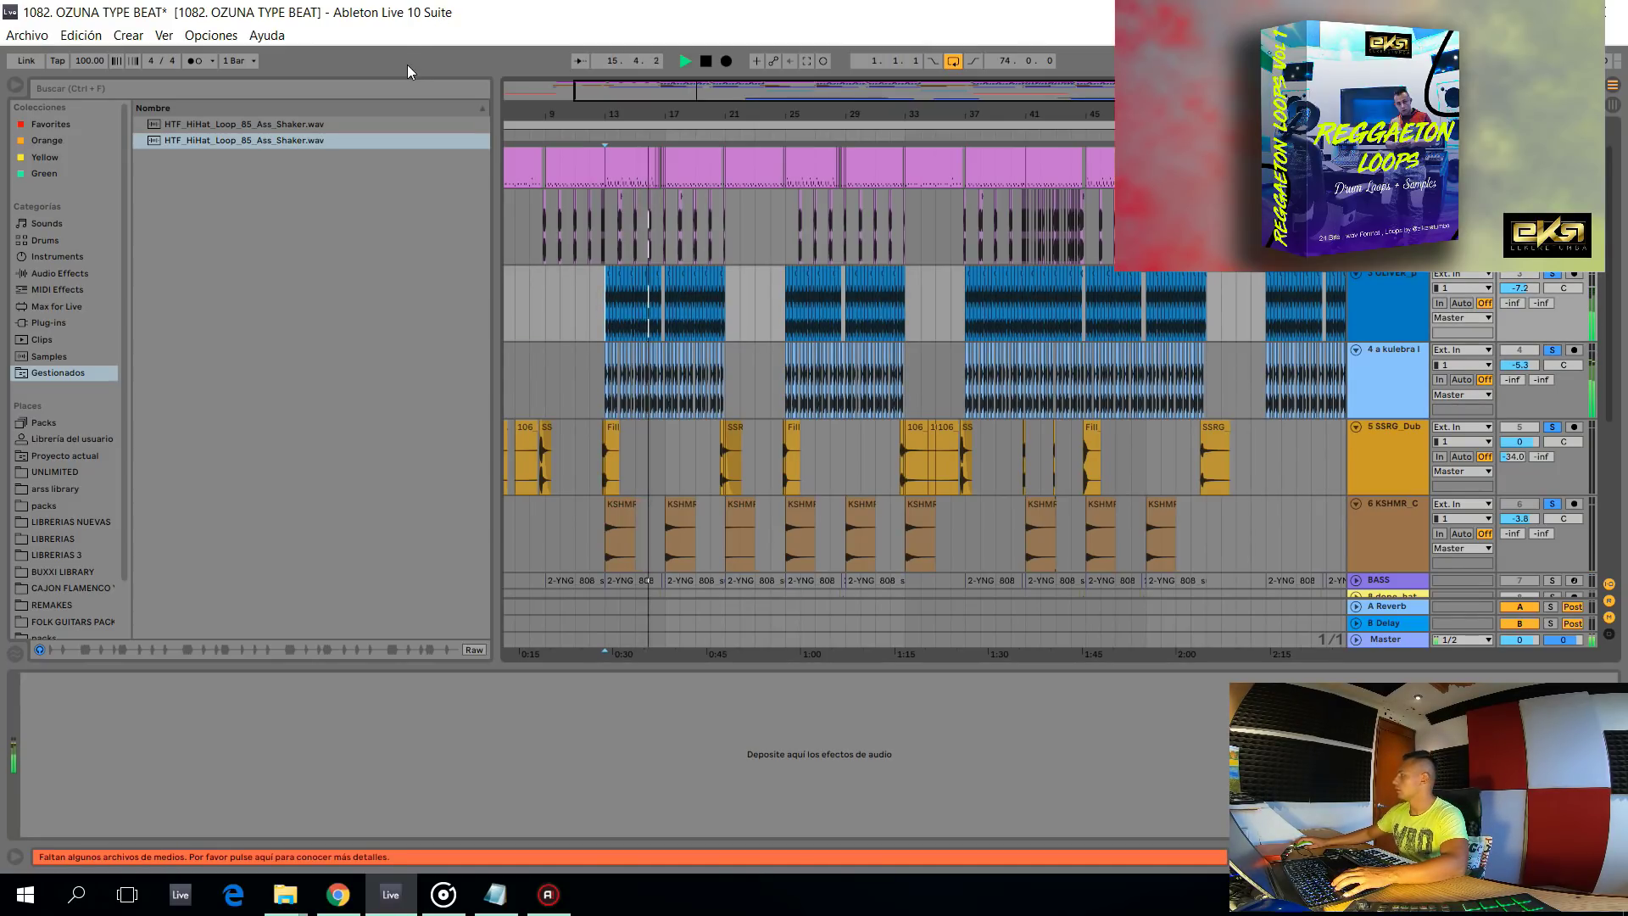
pyautogui.press('space')
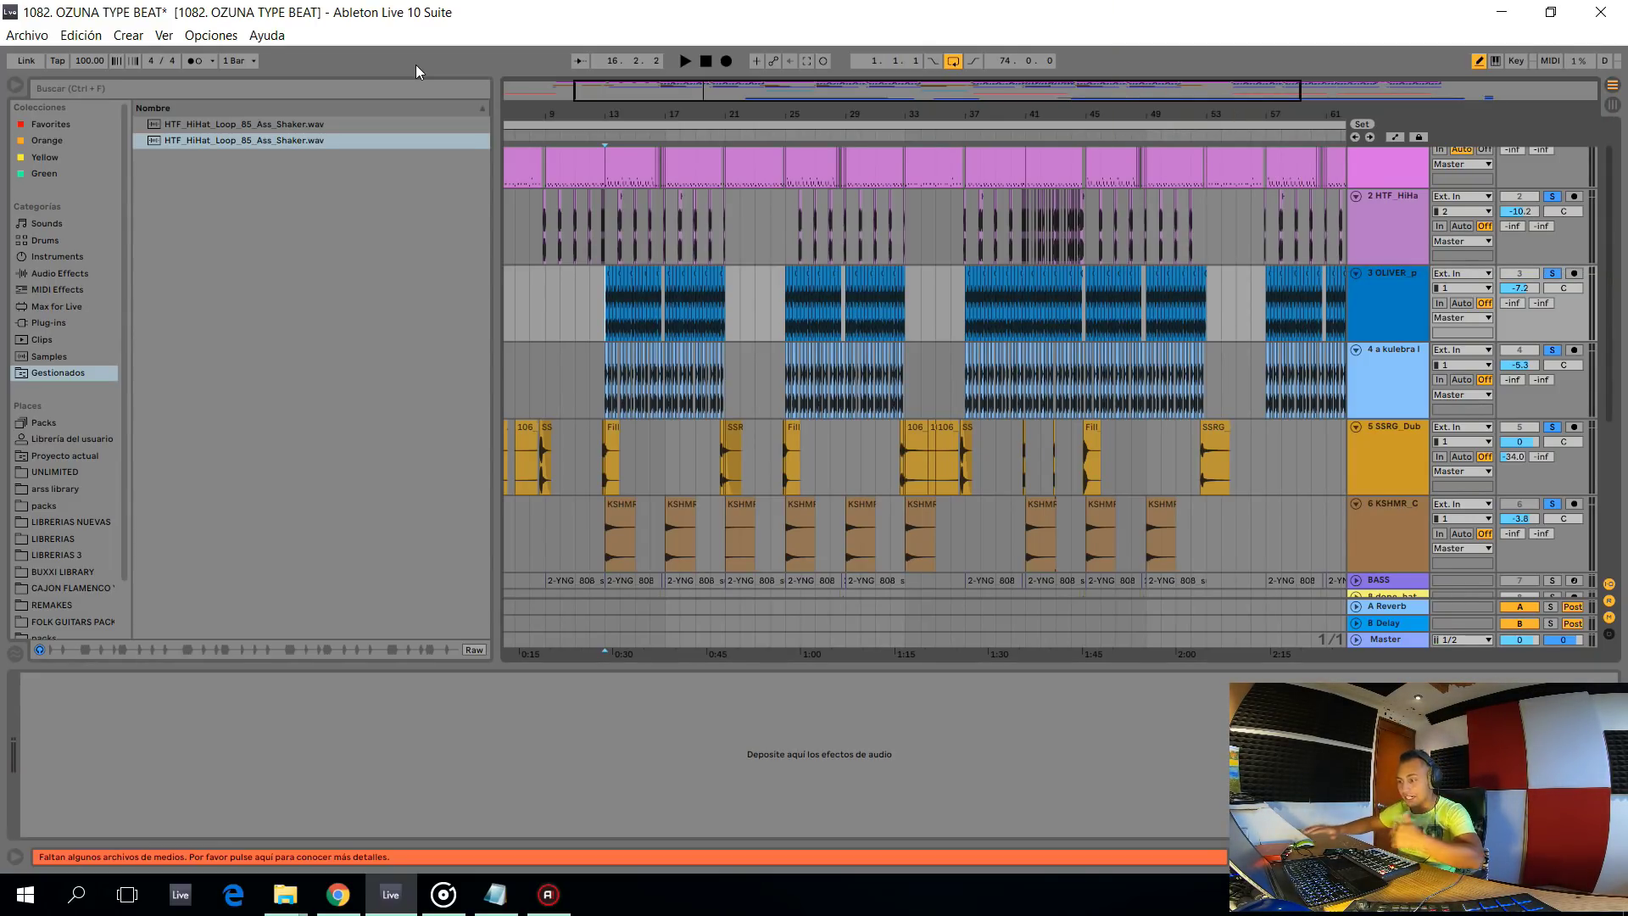
pyautogui.hotkey('alt', 'u')
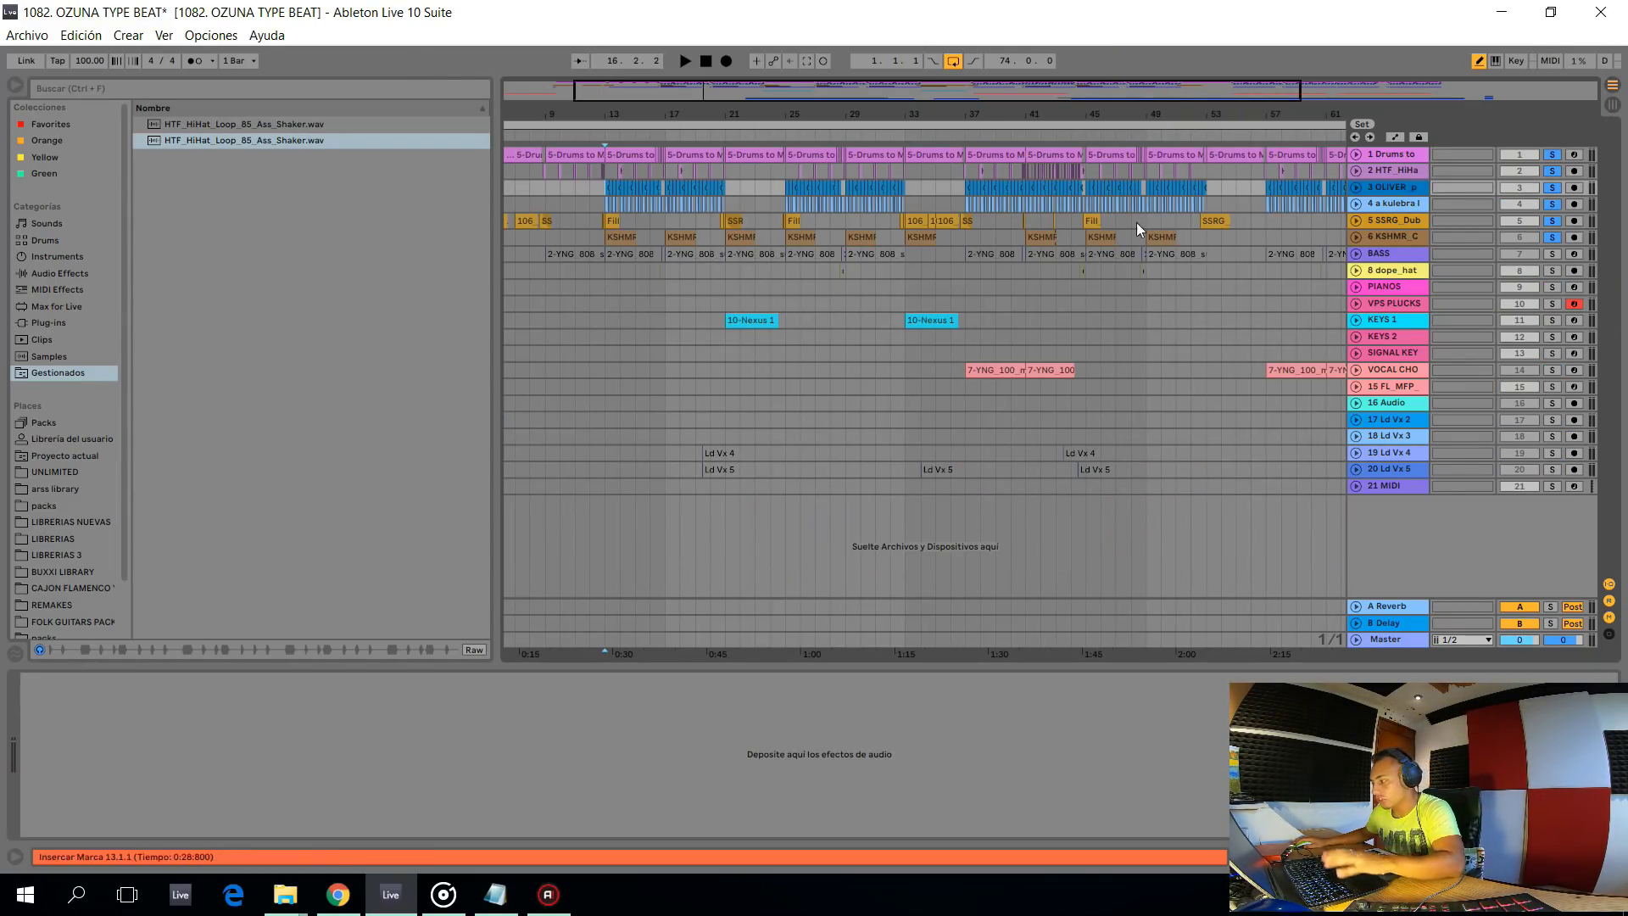
pyautogui.click(1553, 240)
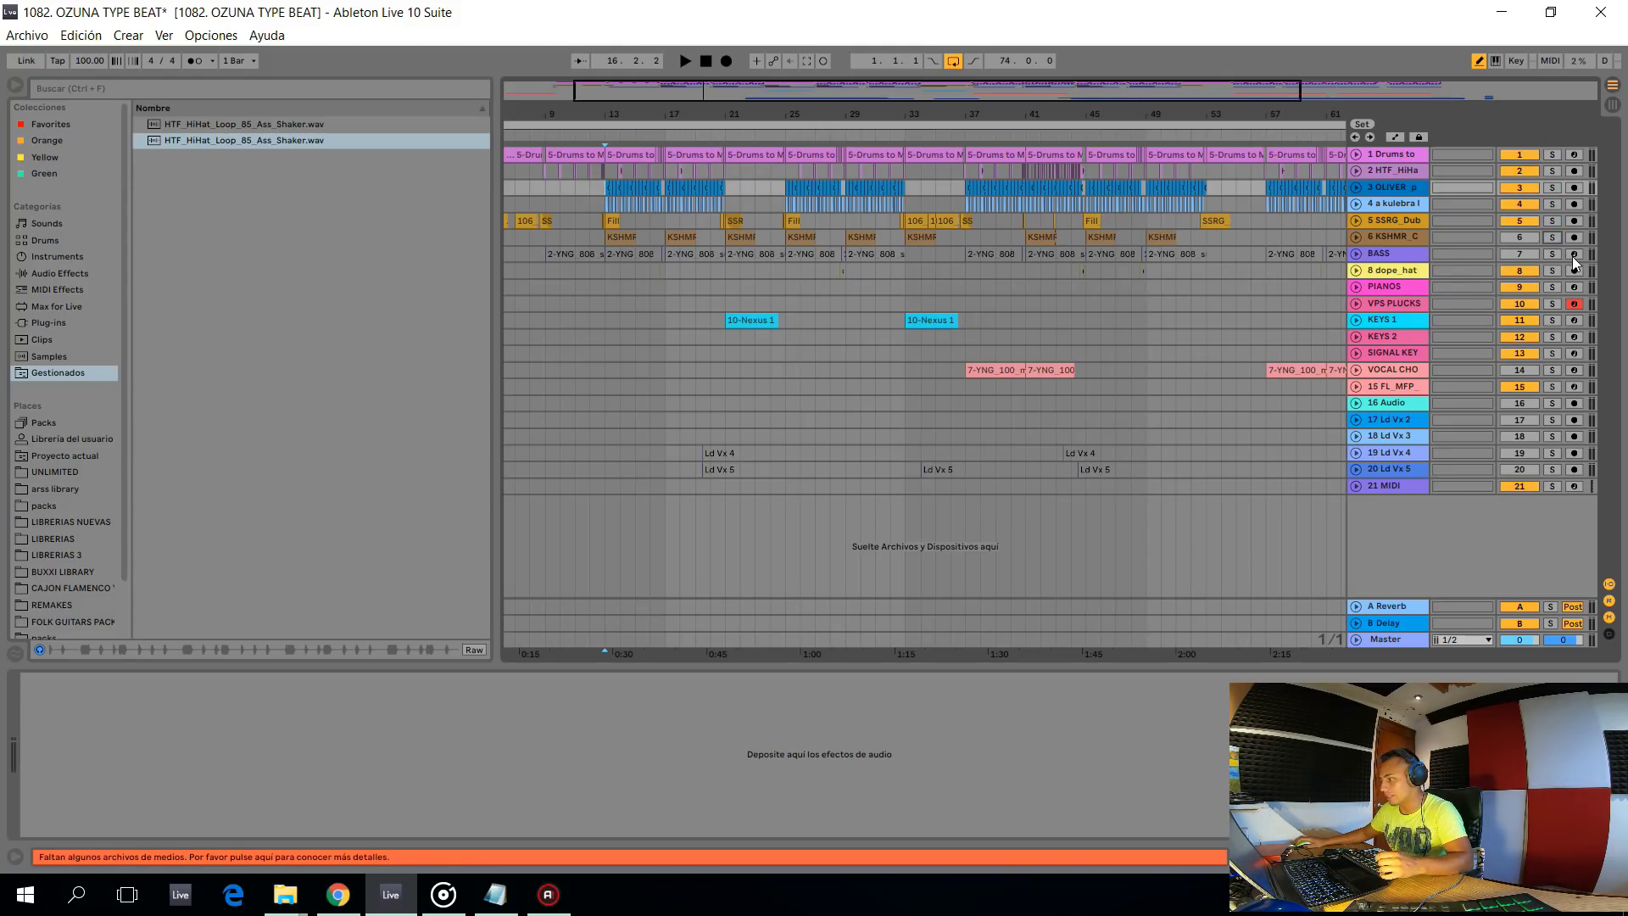
# Arm the BASS track for recording and inspect its Serum instrument with the Hyper Sine oscillator, closing the plug-in window at the end
pyautogui.click(1572, 255)
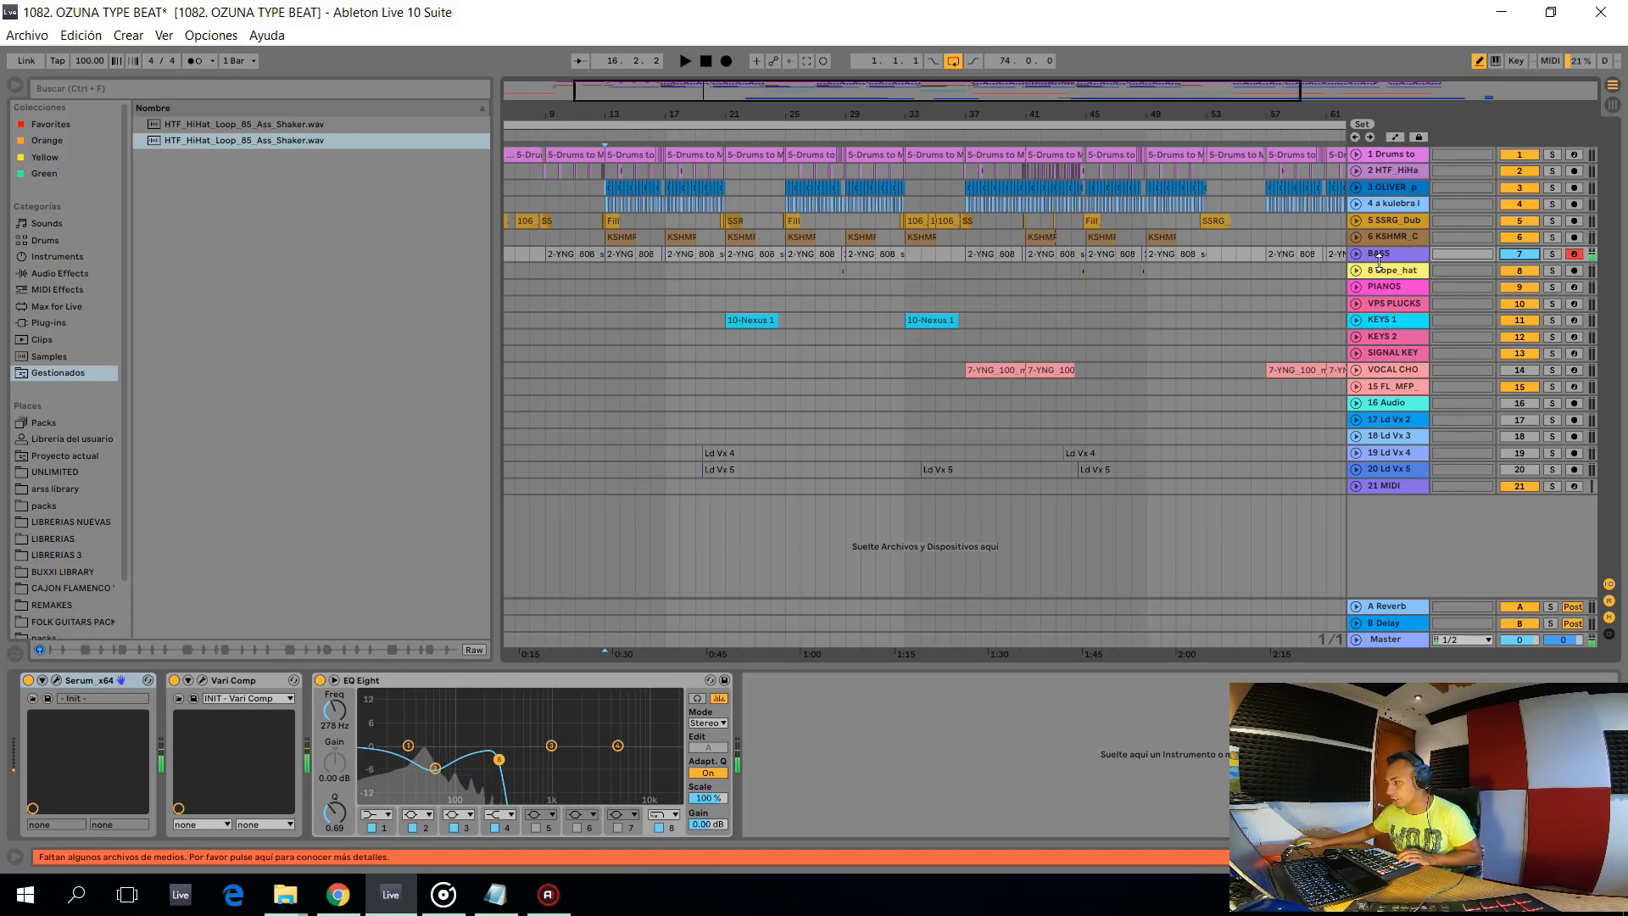
pyautogui.click(59, 679)
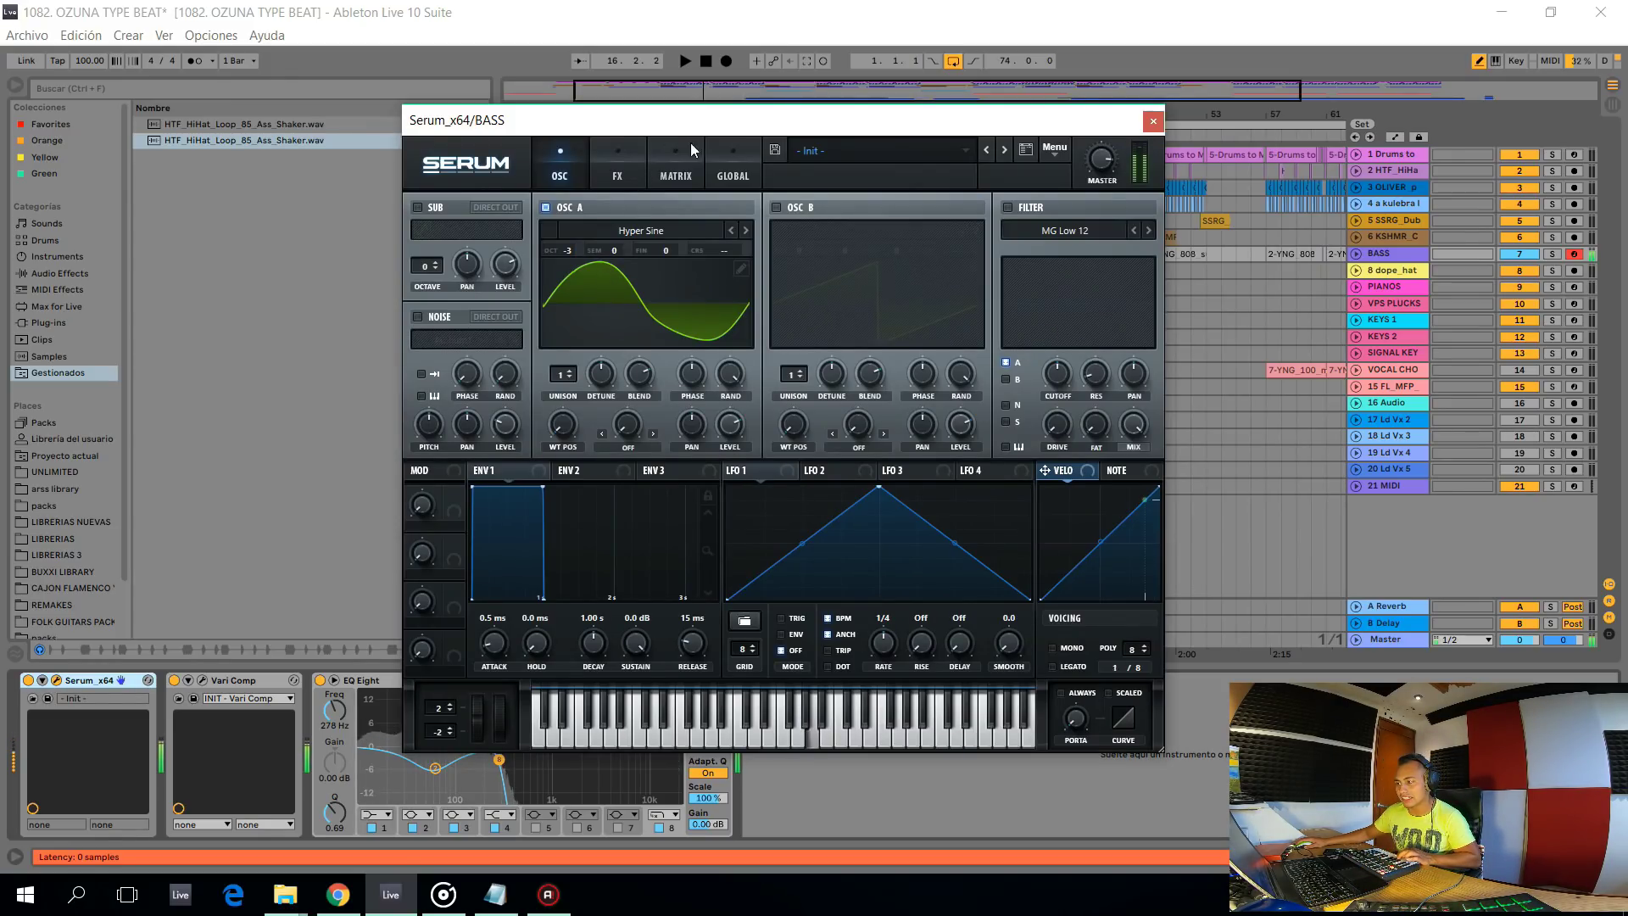
pyautogui.moveTo(692, 123); pyautogui.dragTo(890, 157)
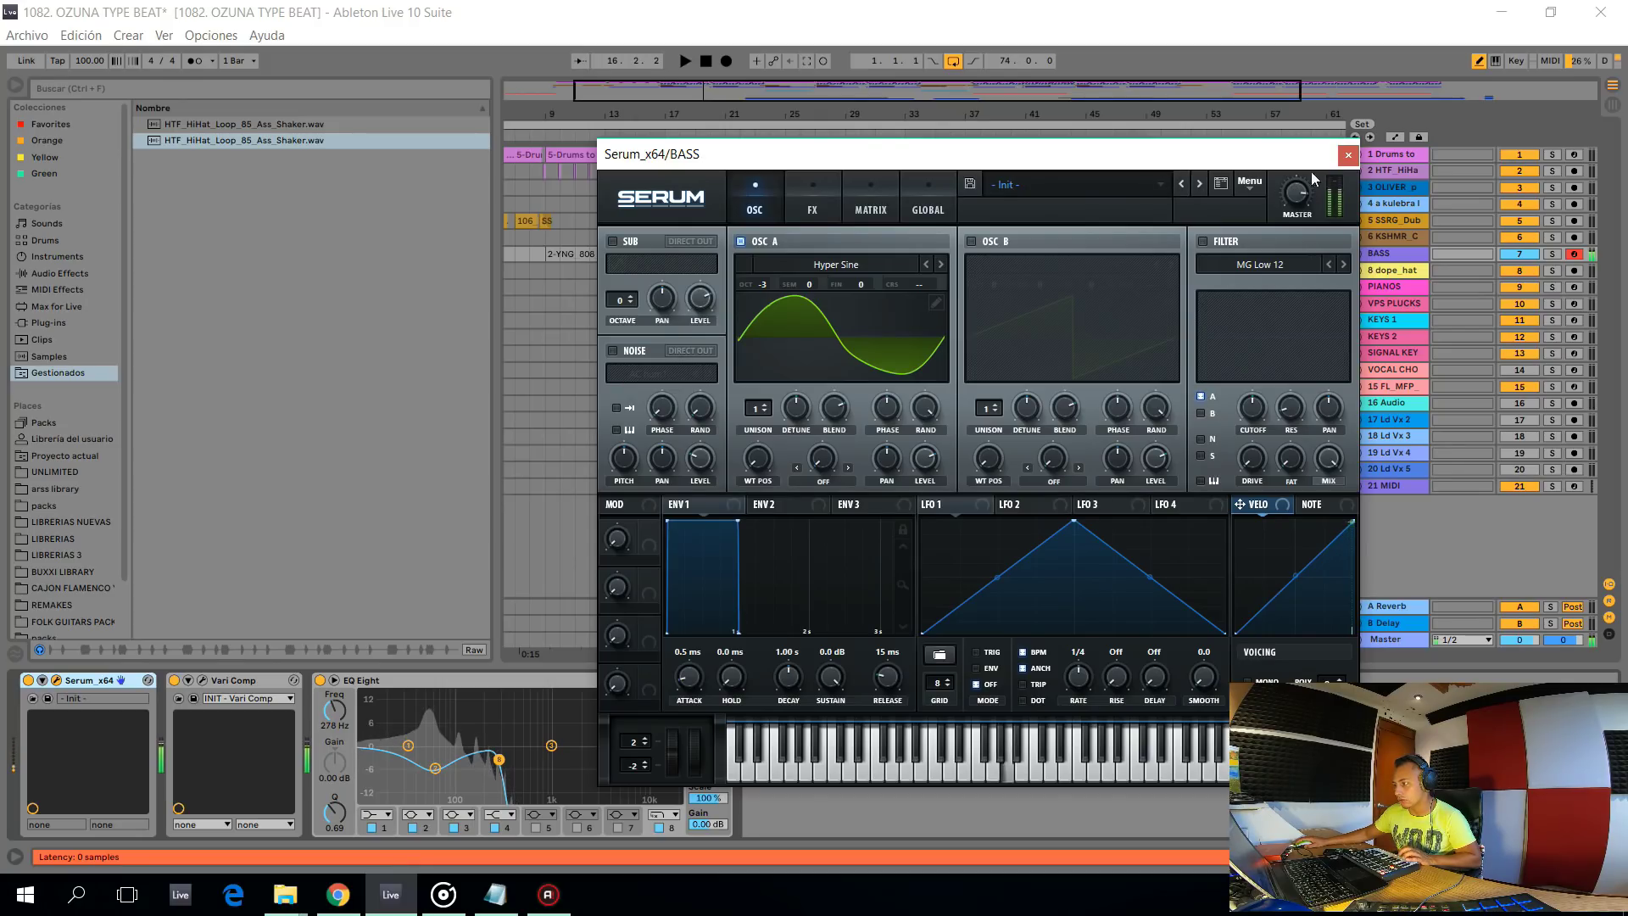
pyautogui.click(1350, 156)
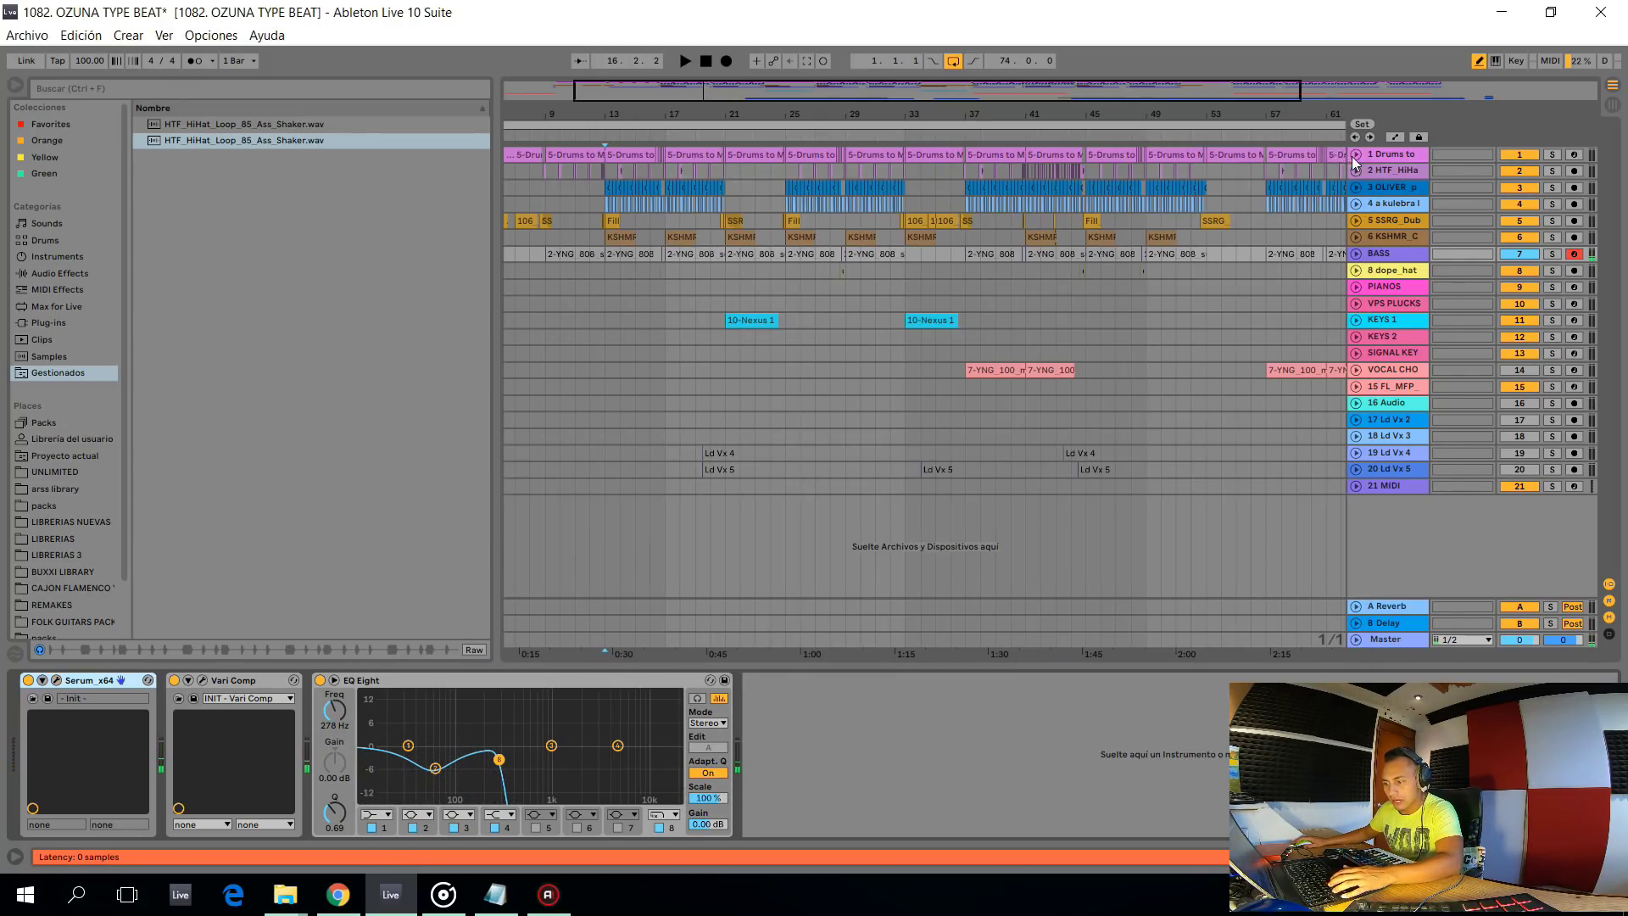
# Record a MIDI bass line on the BASS track from bar 5 to about bar 19 and check the recorded clip's notes
pyautogui.hscroll(-3, 574, 242)
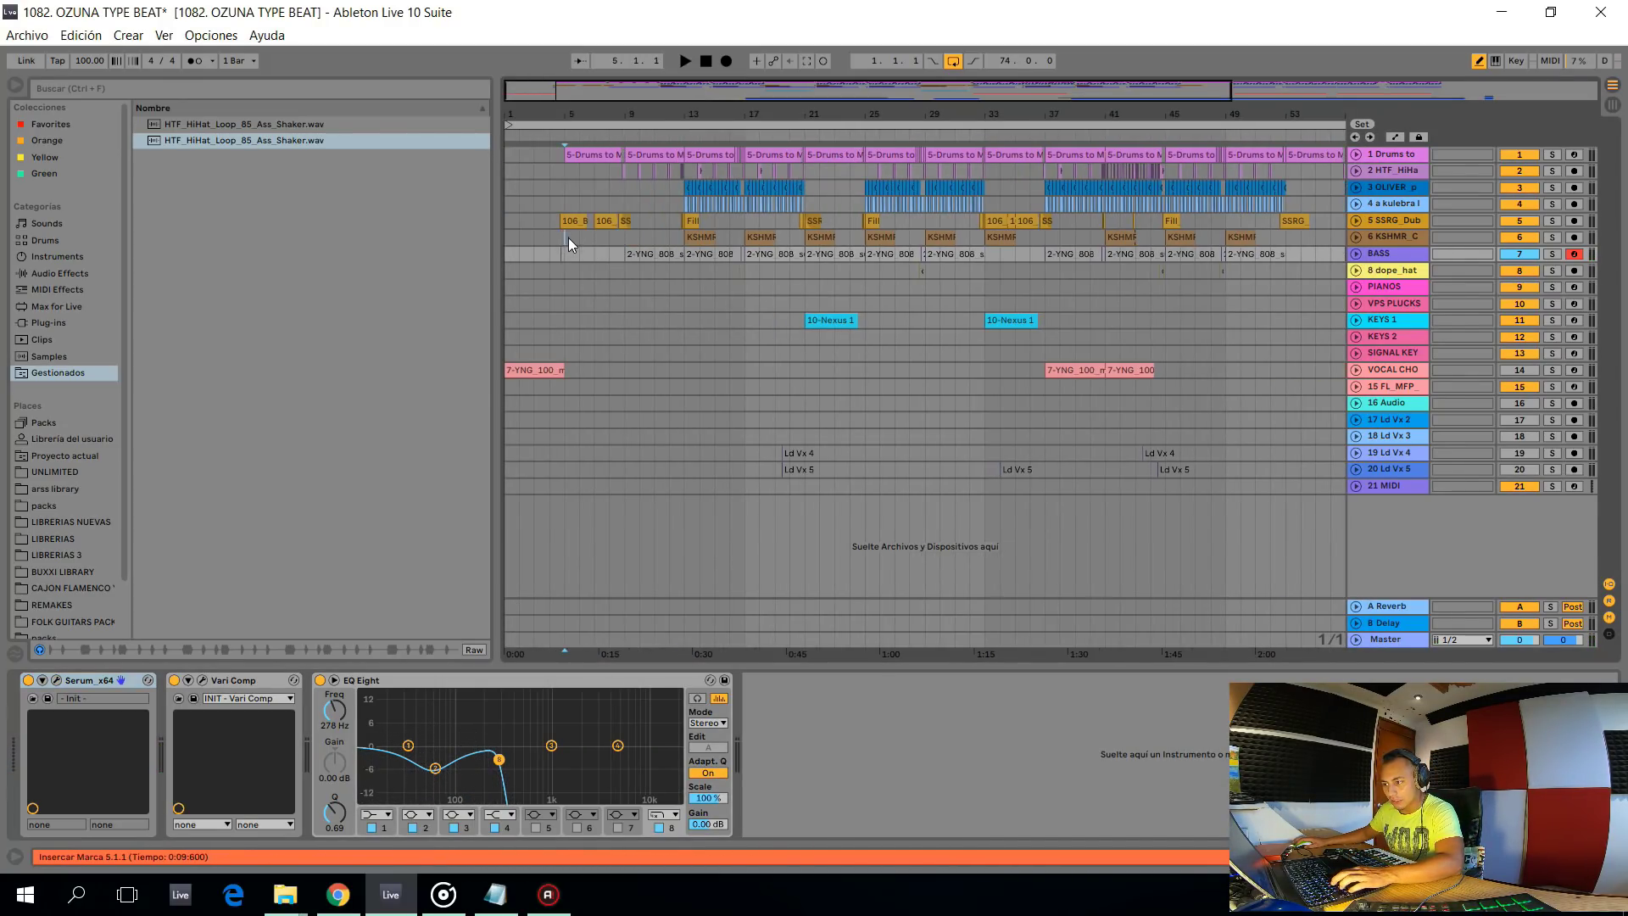
pyautogui.click(568, 239)
pyautogui.scroll(4, 567, 241)
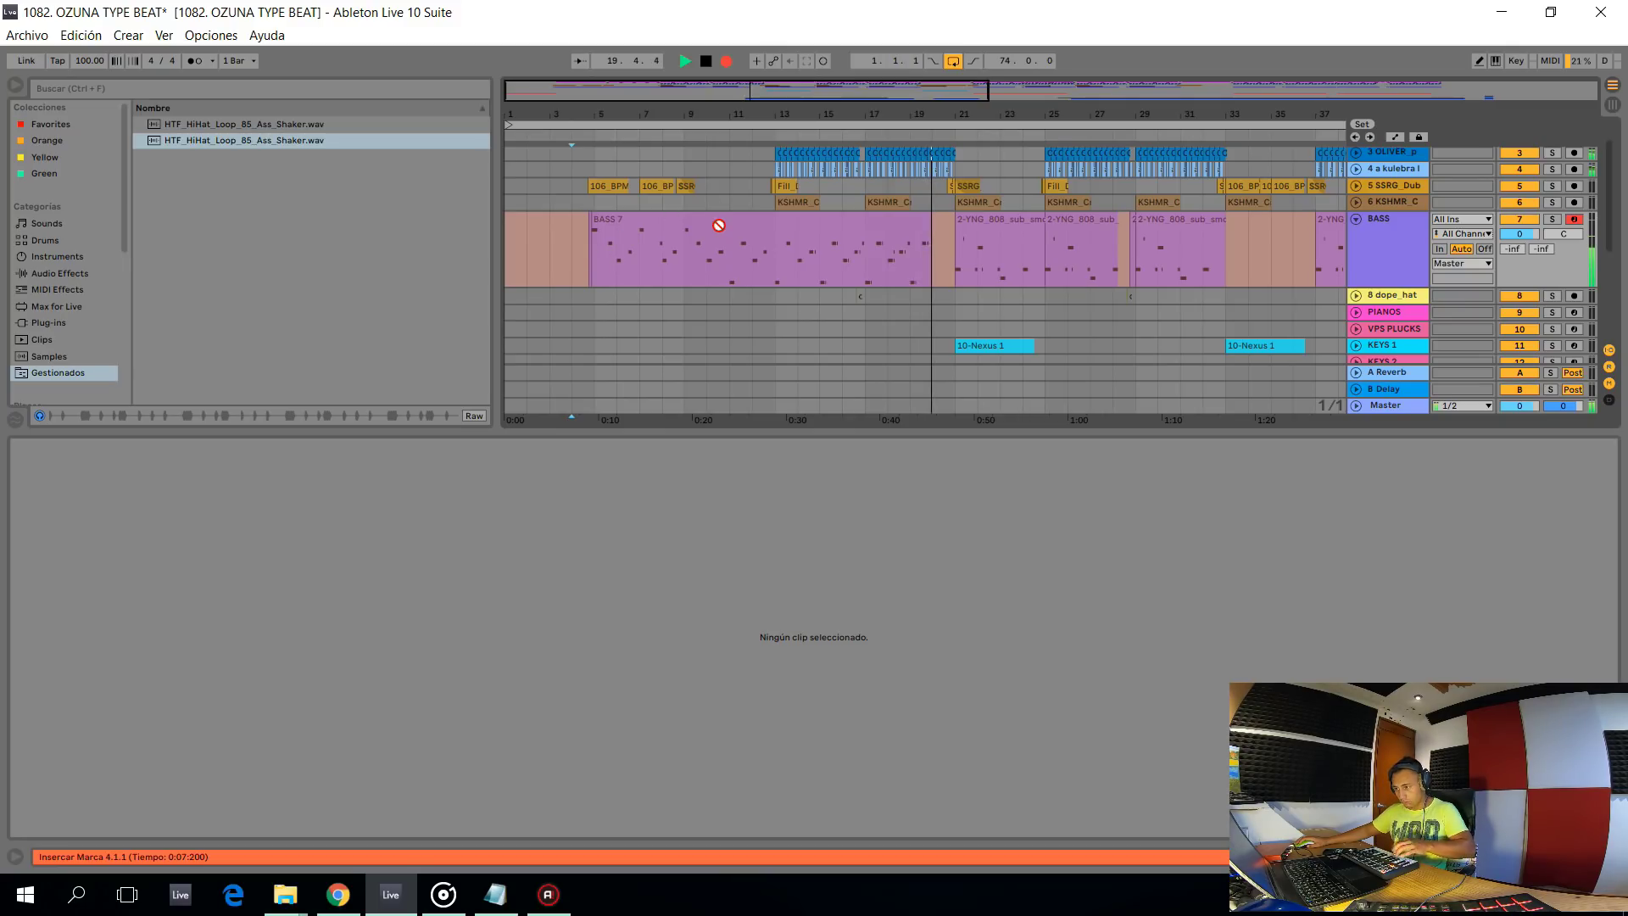
pyautogui.press('space')
pyautogui.click(723, 227)
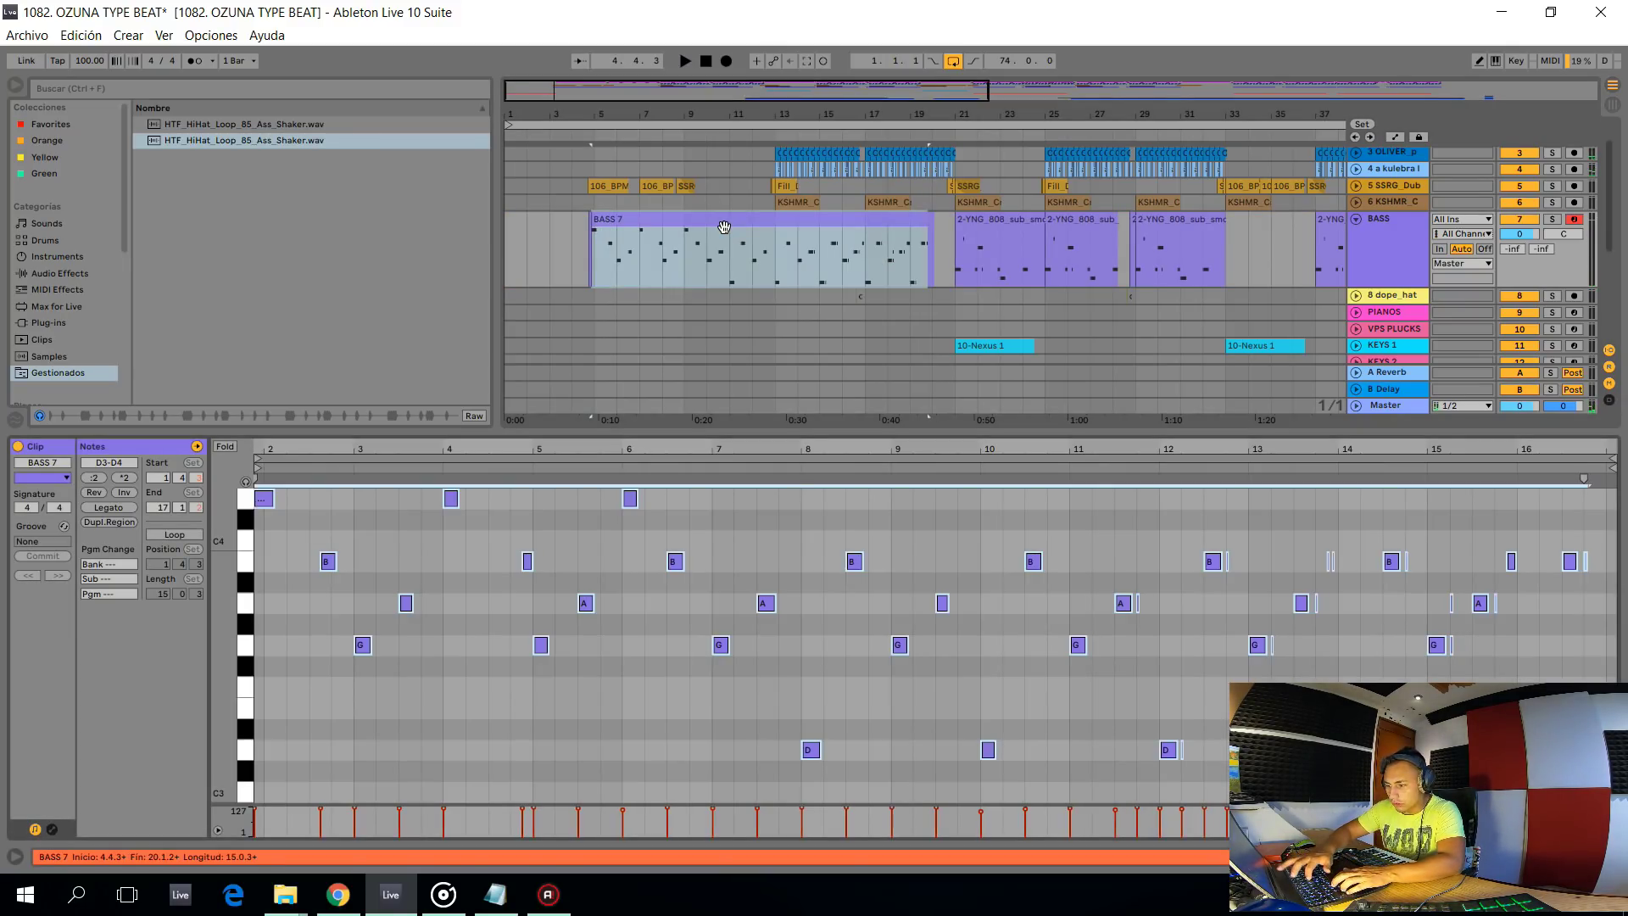
pyautogui.hotkey('ctrl', 'alt', 'l')
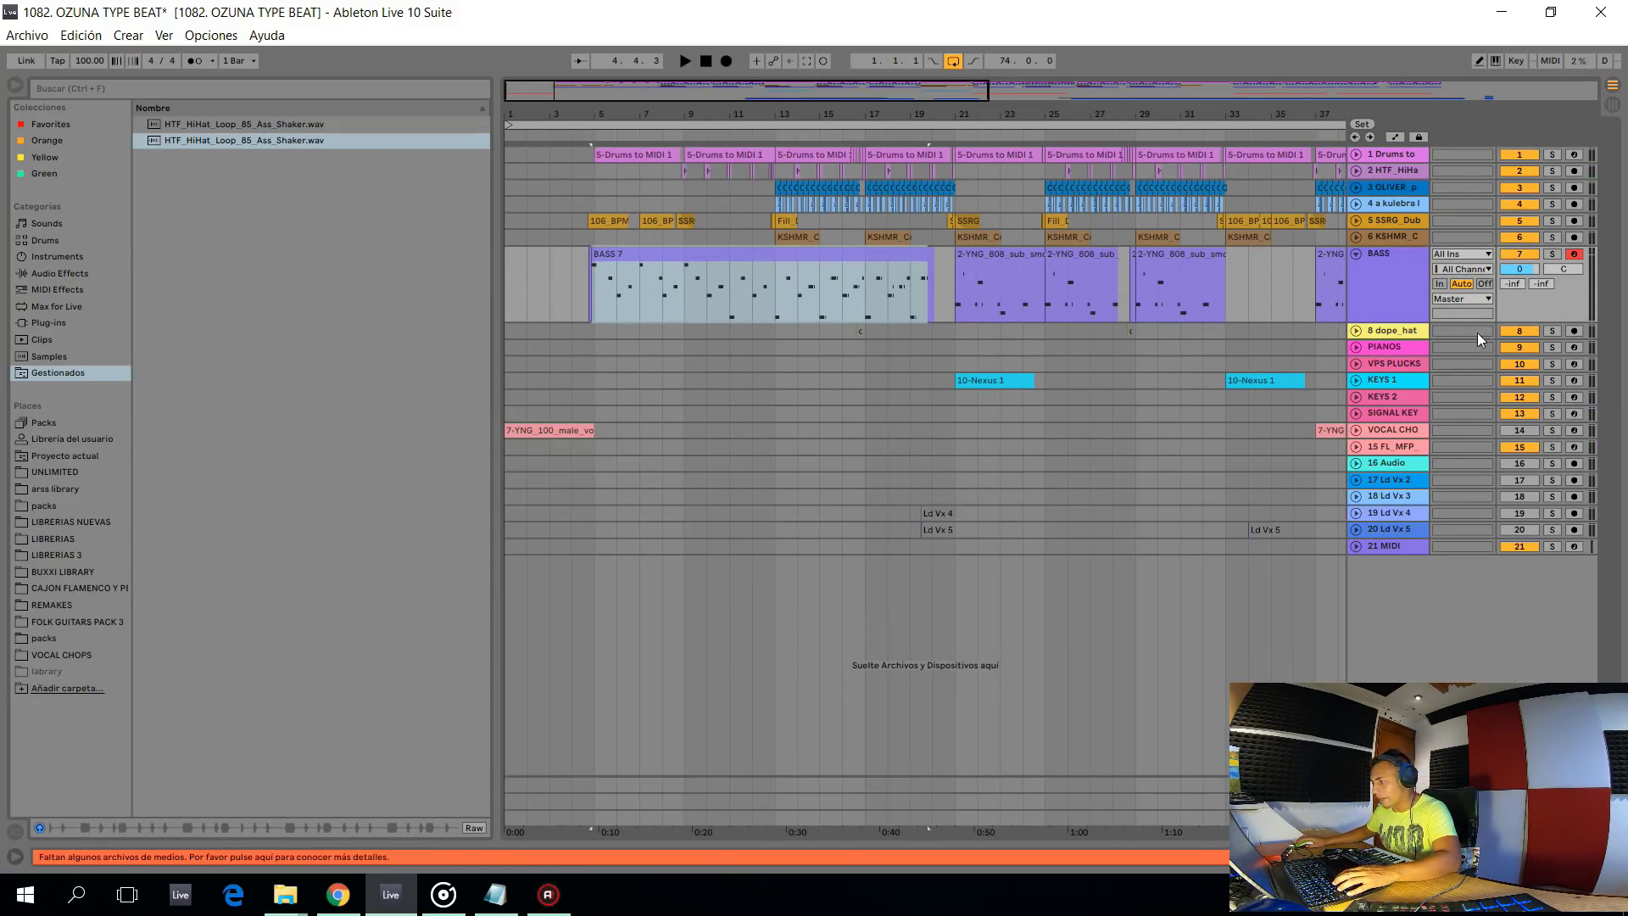
# Arm the PIANOS track, record a two-bar chord pattern from bar 5 and duplicate it up to bar 37
pyautogui.click(1573, 348)
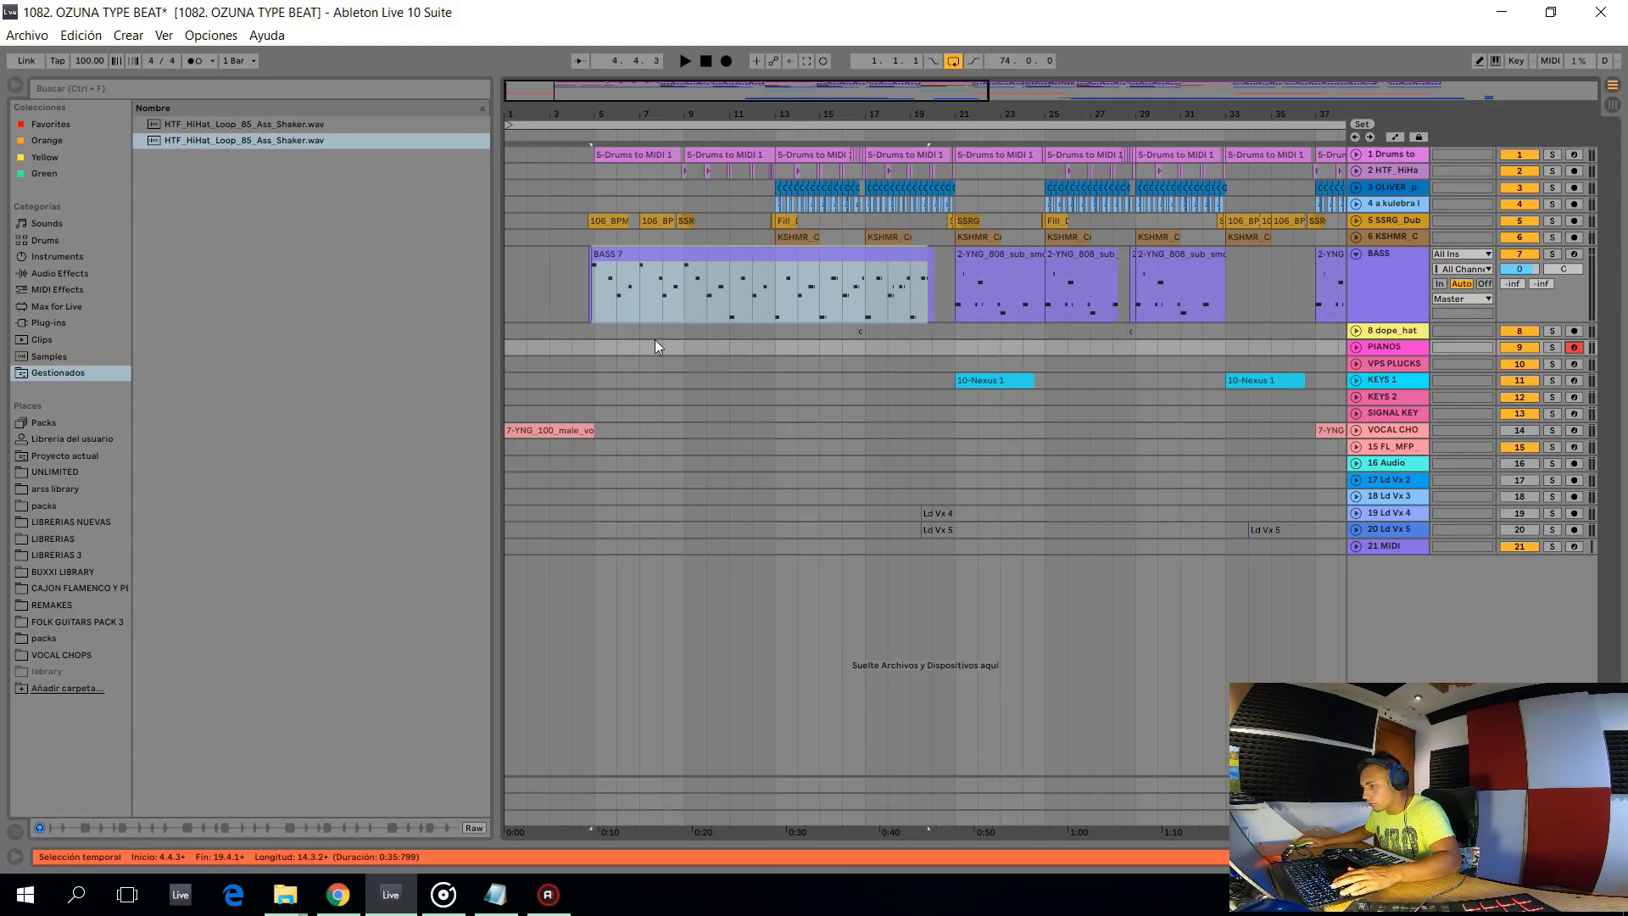
pyautogui.click(593, 332)
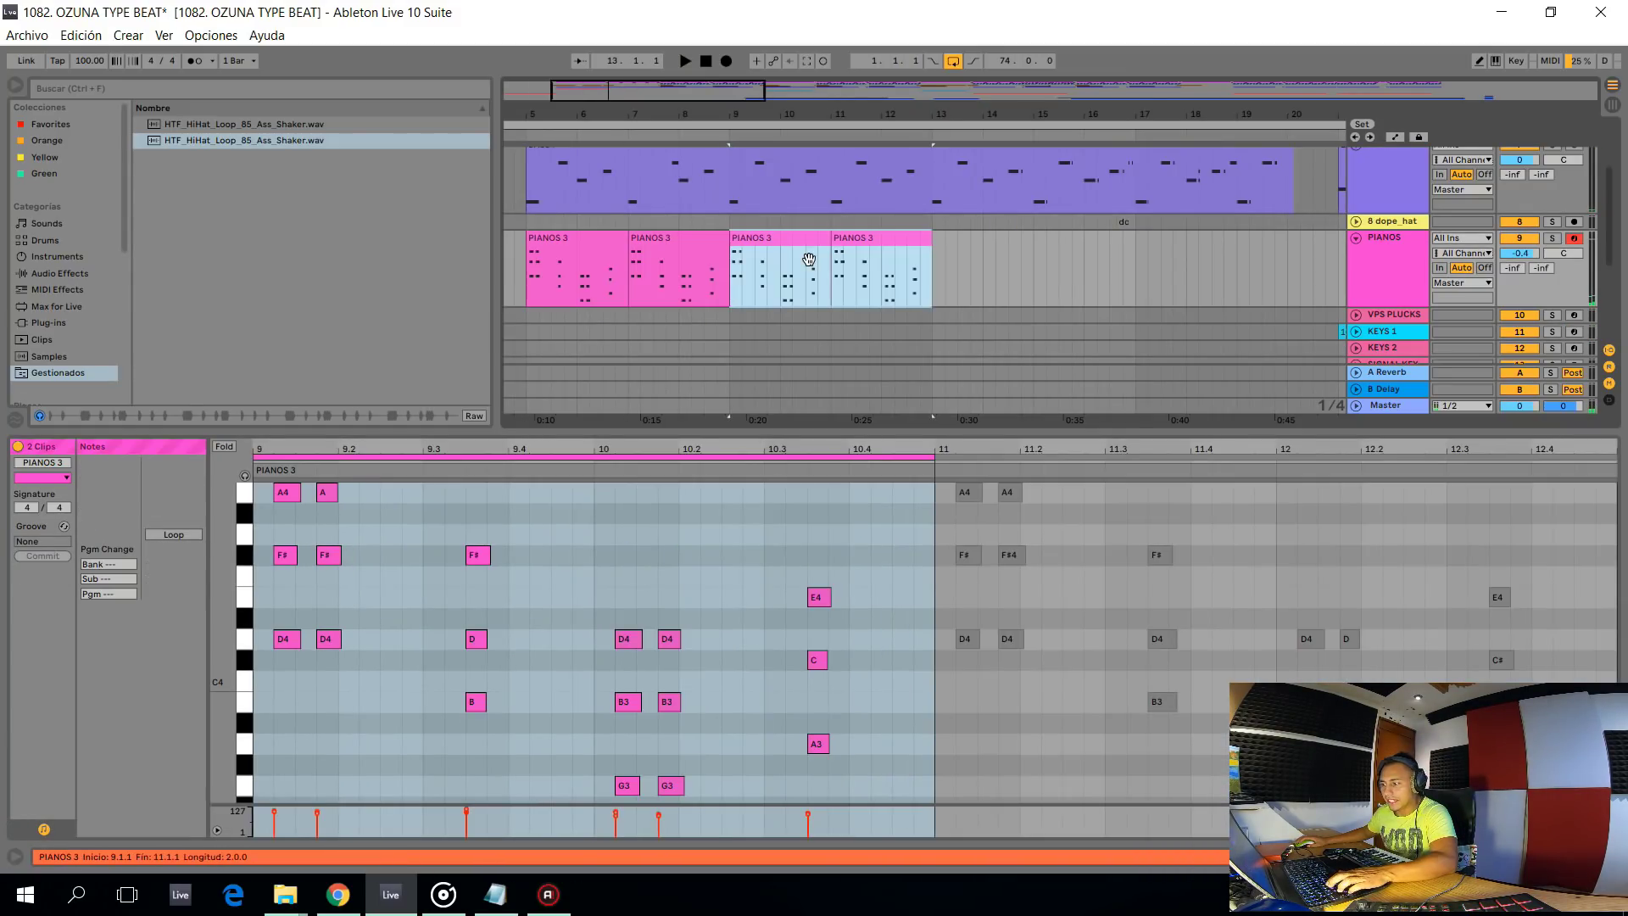
pyautogui.hotkey('ctrl', 'd')
pyautogui.hotkey('ctrl', 'd')
pyautogui.hotkey('ctrl', 'd')
# Arm the VPS PLUCKS track, record a pluck melody over the pianos and play it back from bar 11
pyautogui.click(556, 280)
pyautogui.scroll(-2, 680, 265)
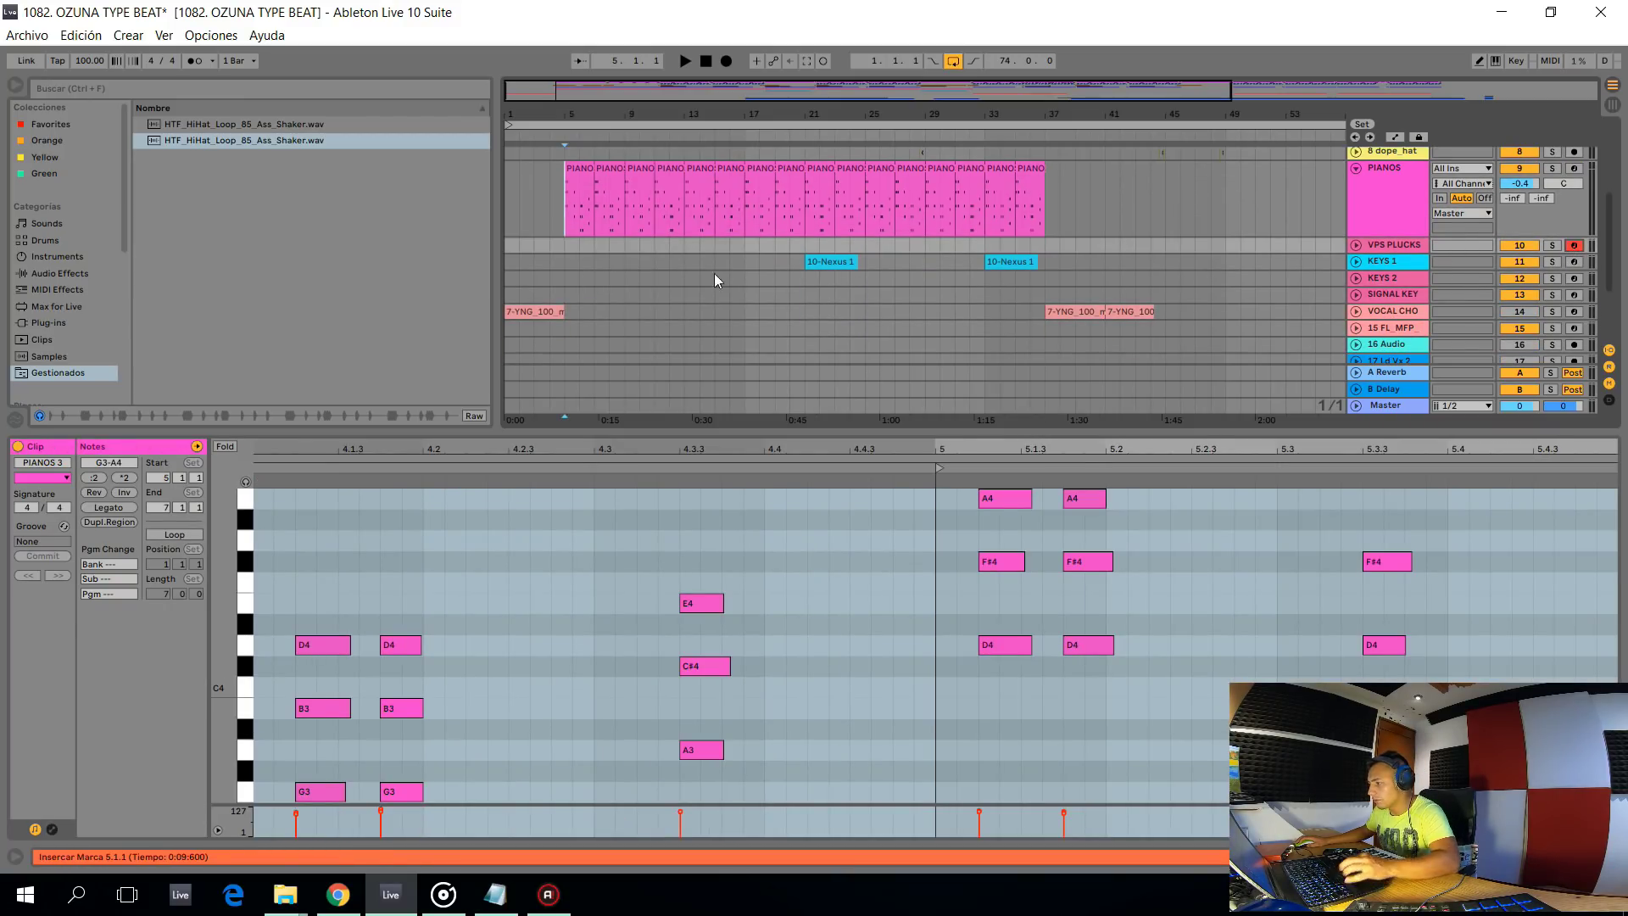
pyautogui.click(563, 244)
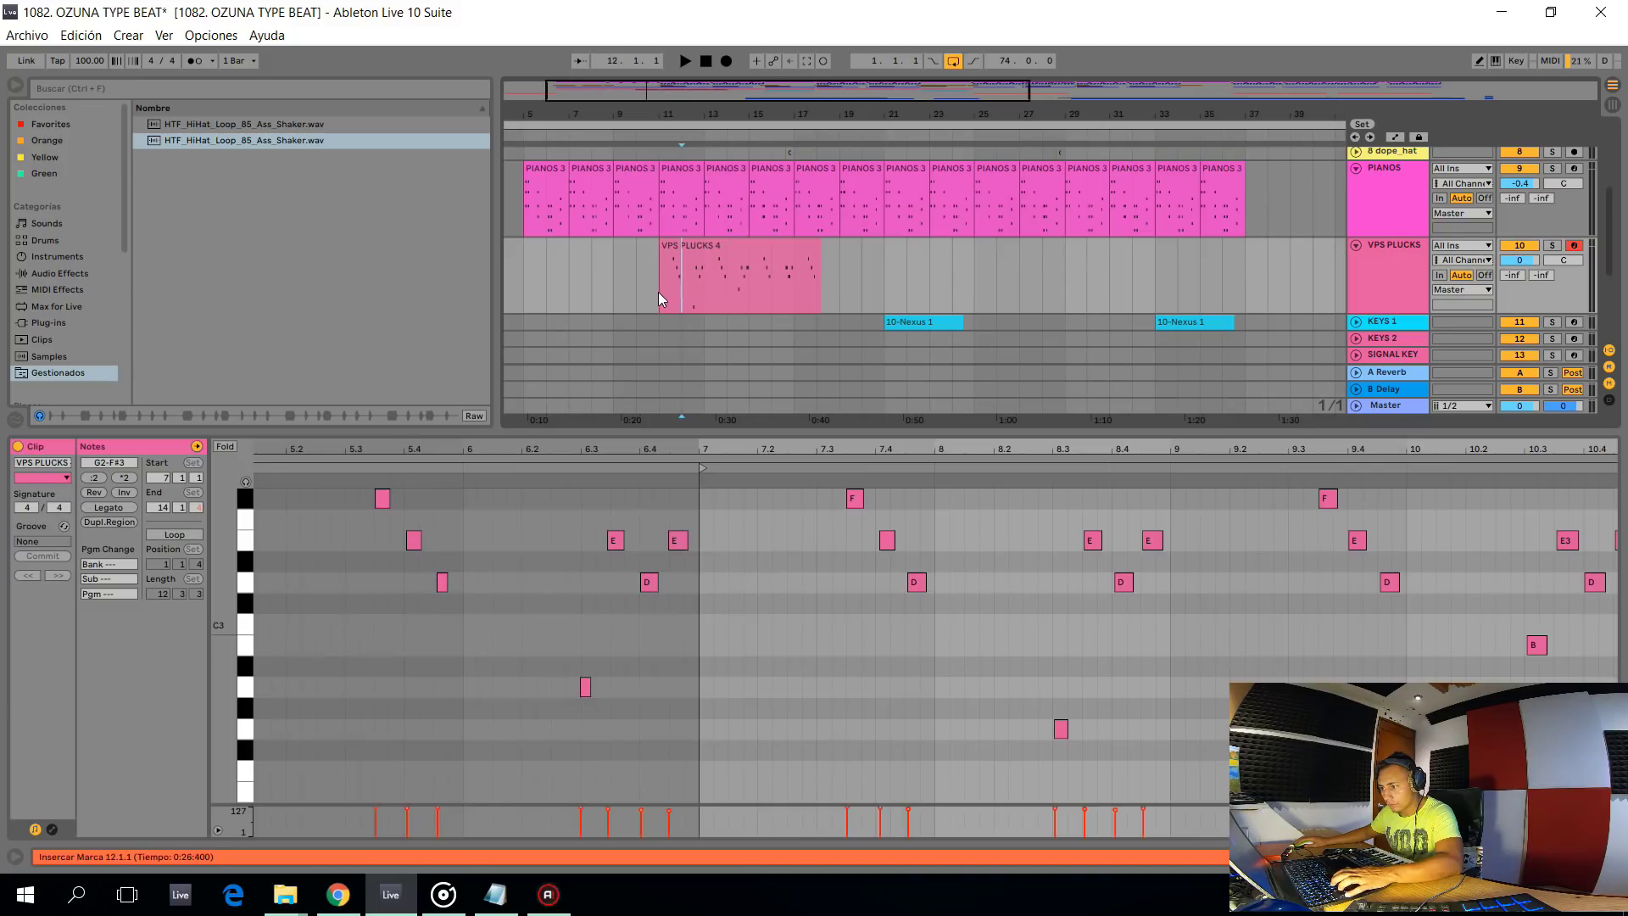
pyautogui.click(660, 293)
pyautogui.press('space')
pyautogui.scroll(3, 664, 294)
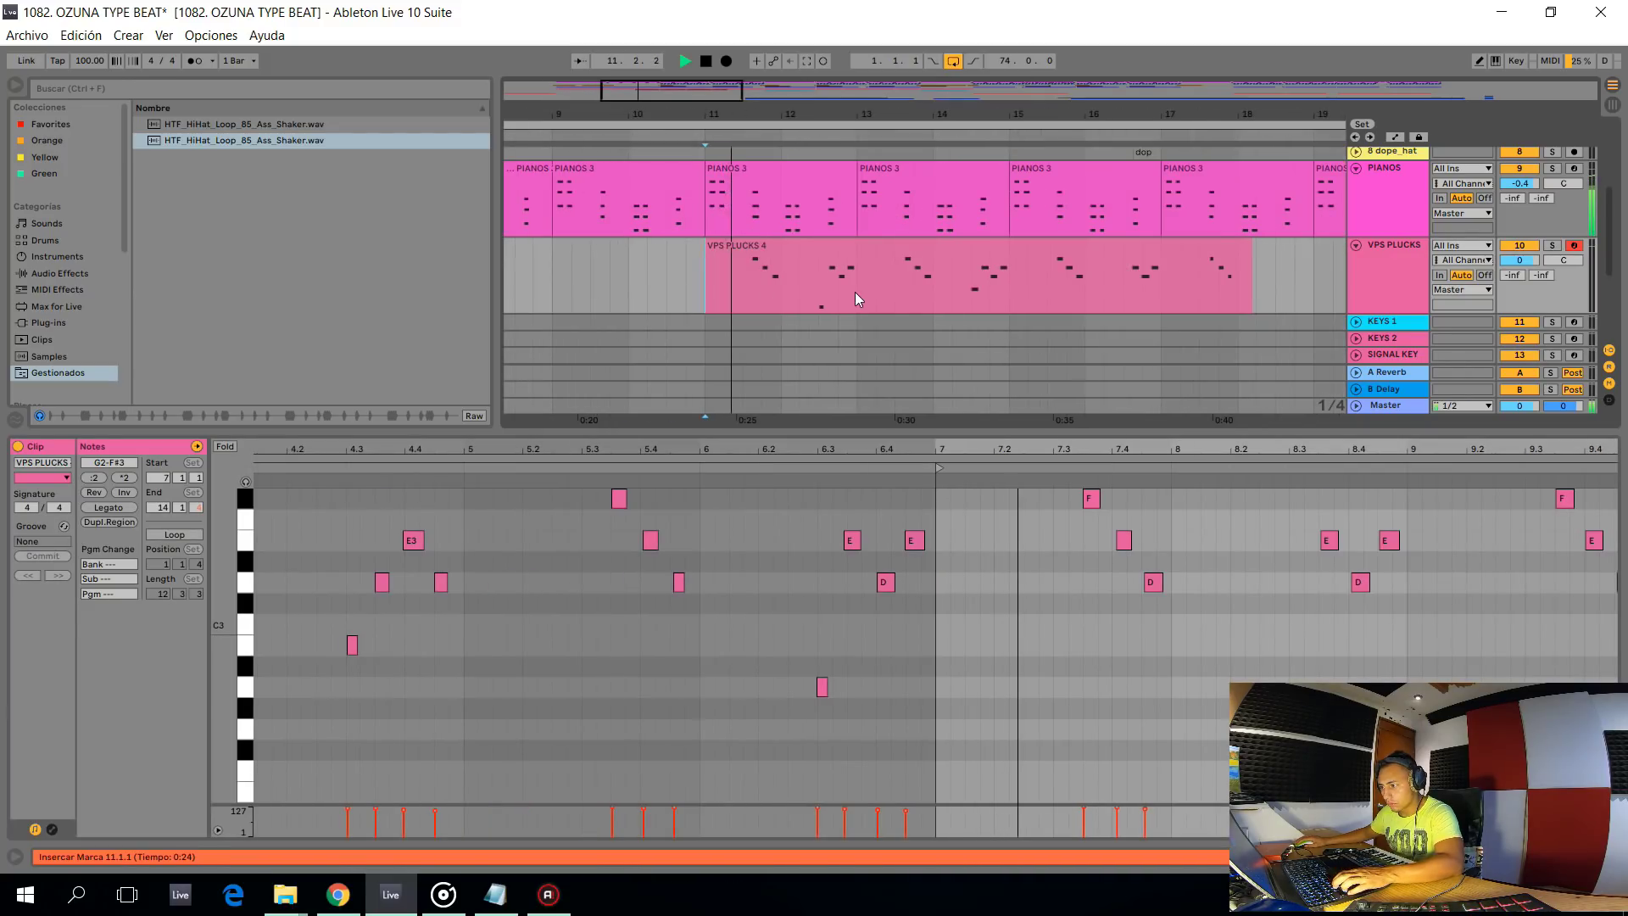
# Delete bars 11 and 12 of the VPS PLUCKS clip and listen to the remaining melody within the full arrangement from bar 13
pyautogui.press('space')
pyautogui.click(854, 292)
pyautogui.moveTo(746, 293); pyautogui.dragTo(853, 286)
pyautogui.press('Delete')
pyautogui.press('space')
pyautogui.click(910, 254)
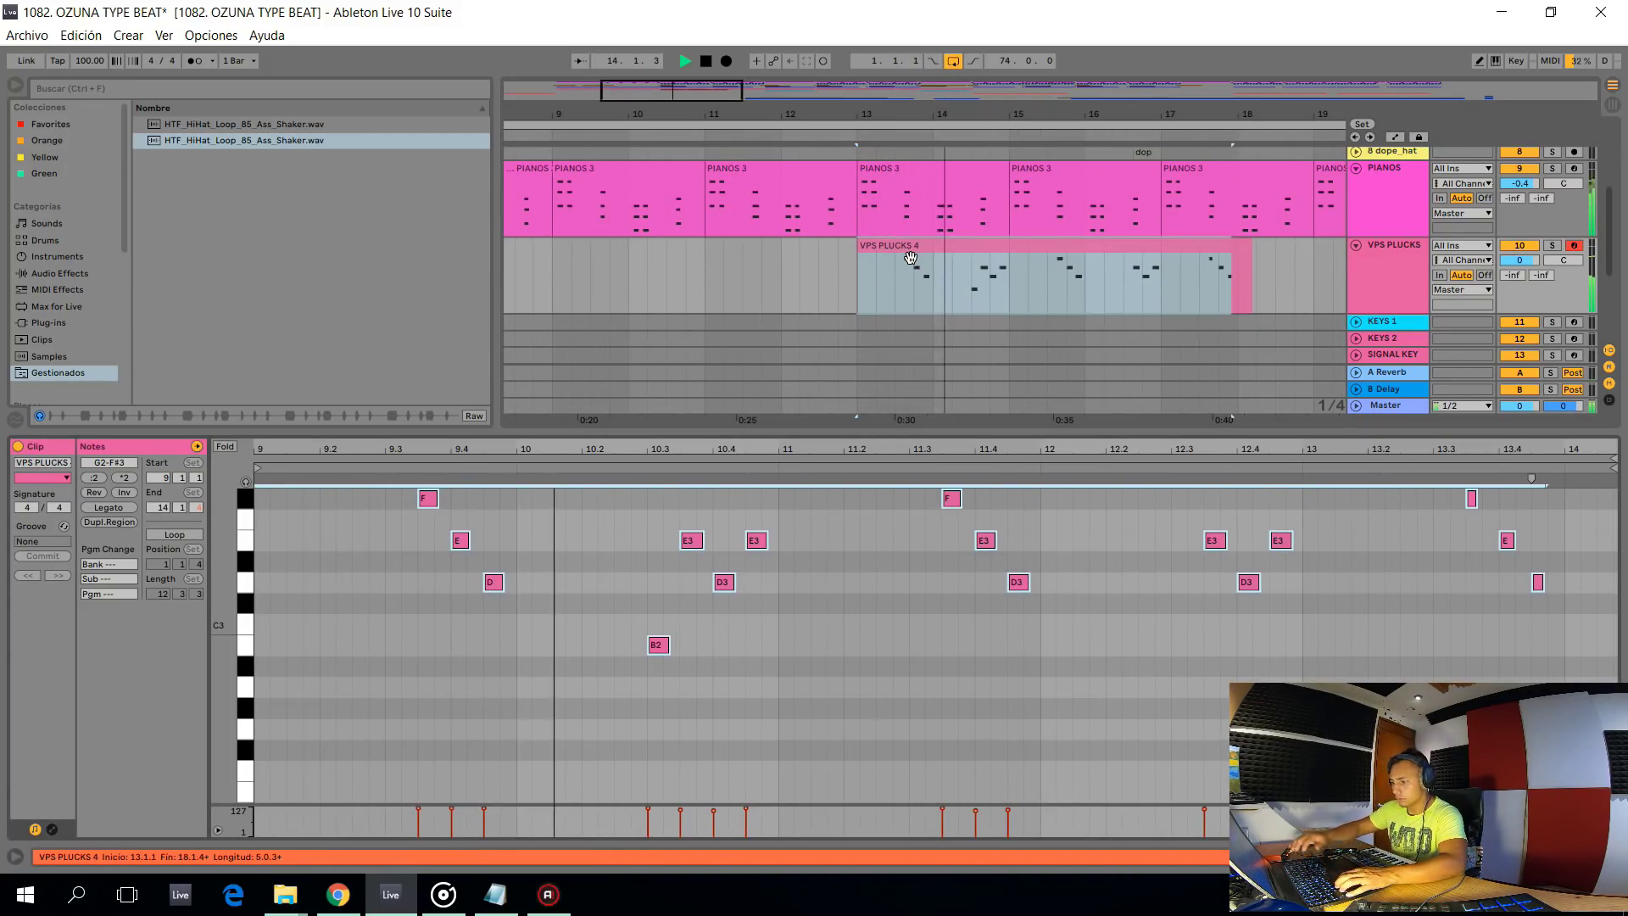
pyautogui.hotkey('ctrl', 'alt', 'l')
pyautogui.scroll(-3, 986, 476)
pyautogui.scroll(3, 982, 462)
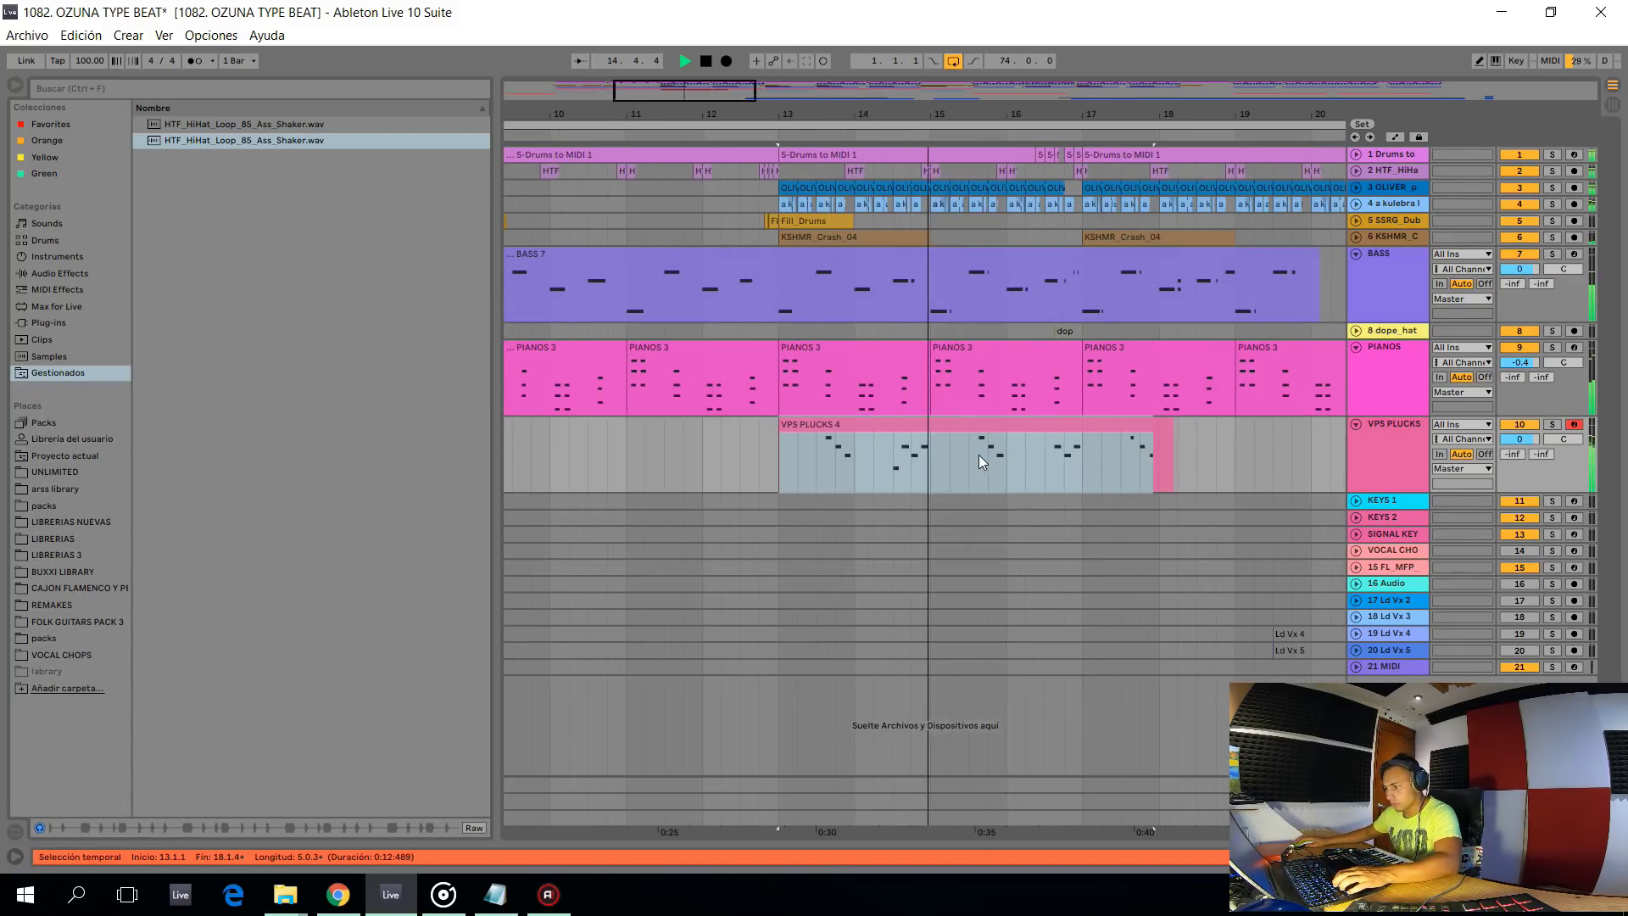
# Try lowering the B2 note near 14.3 in the VPS PLUCKS clip to A#2 and replay the melody from bar 13
pyautogui.click(975, 446)
pyautogui.doubleClick(975, 446)
pyautogui.moveTo(664, 687); pyautogui.dragTo(642, 627)
pyautogui.press('Down')
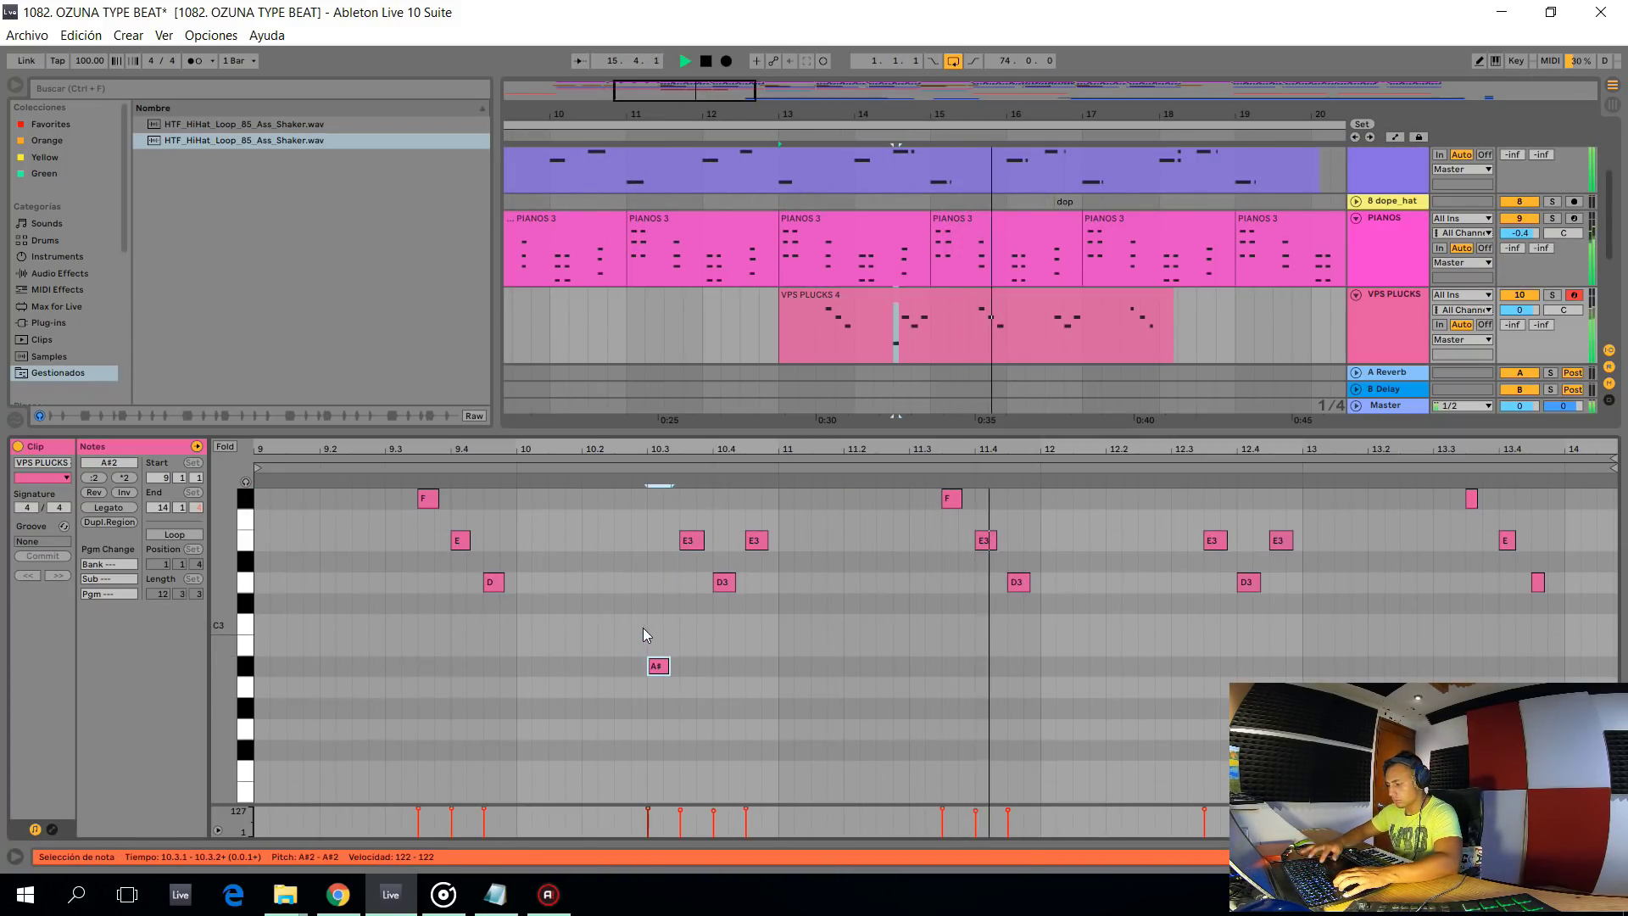
pyautogui.press('space')
pyautogui.press('space')
pyautogui.hotkey('ctrl', 'alt', 'l')
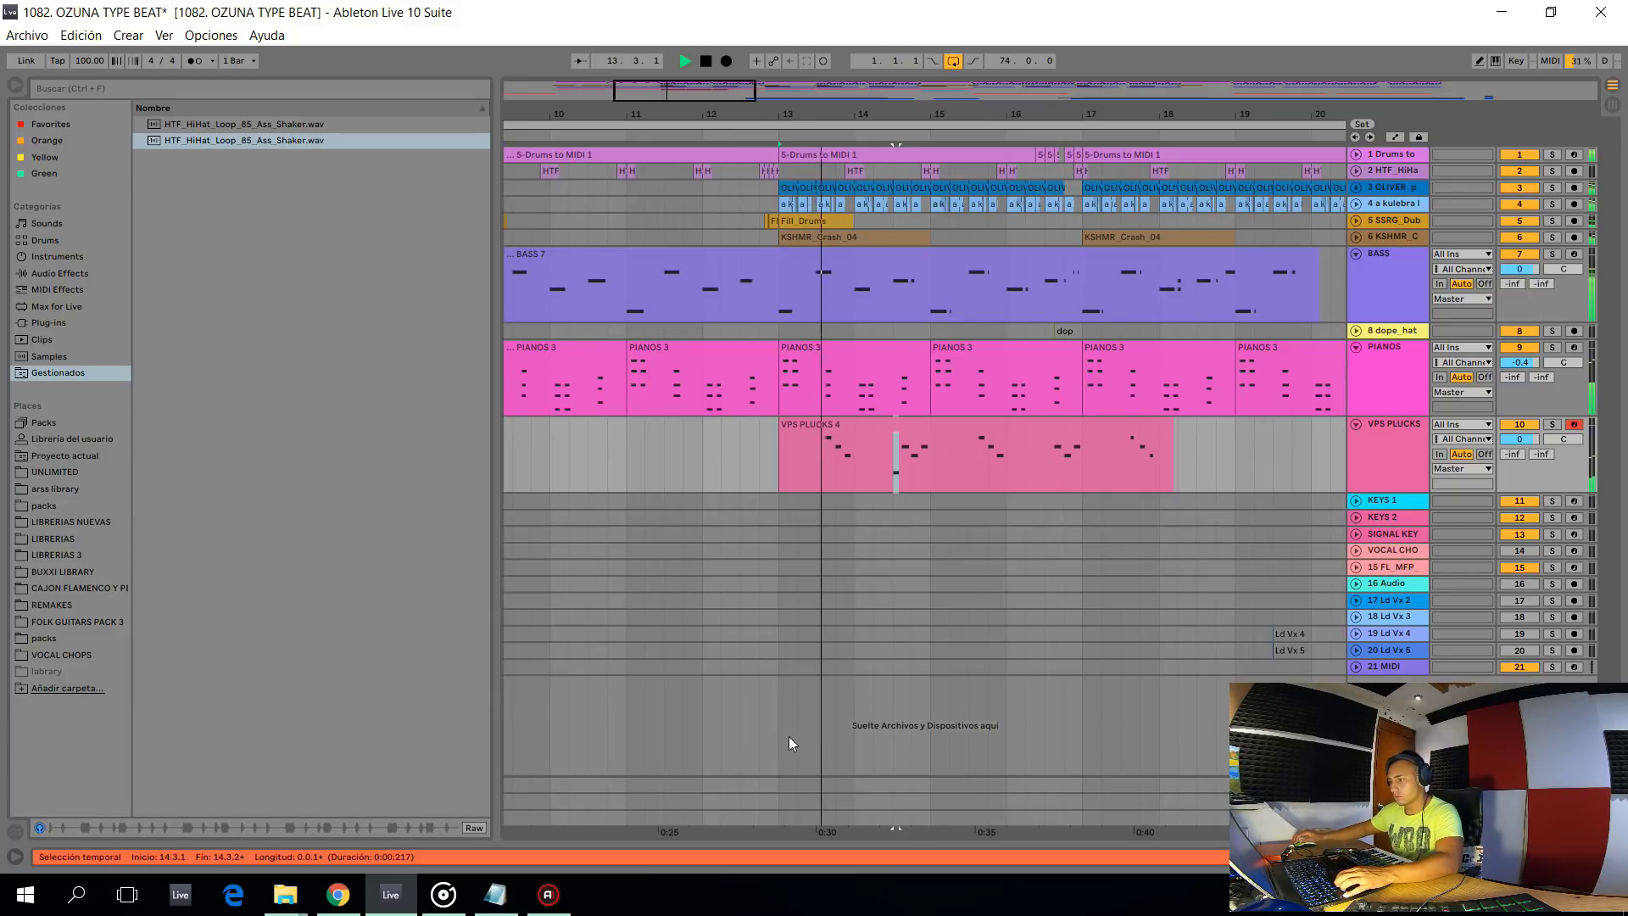
# Readjust the pitch of the low pluck note near 14.3 and replay the VPS PLUCKS clip from bar 13
pyautogui.click(929, 462)
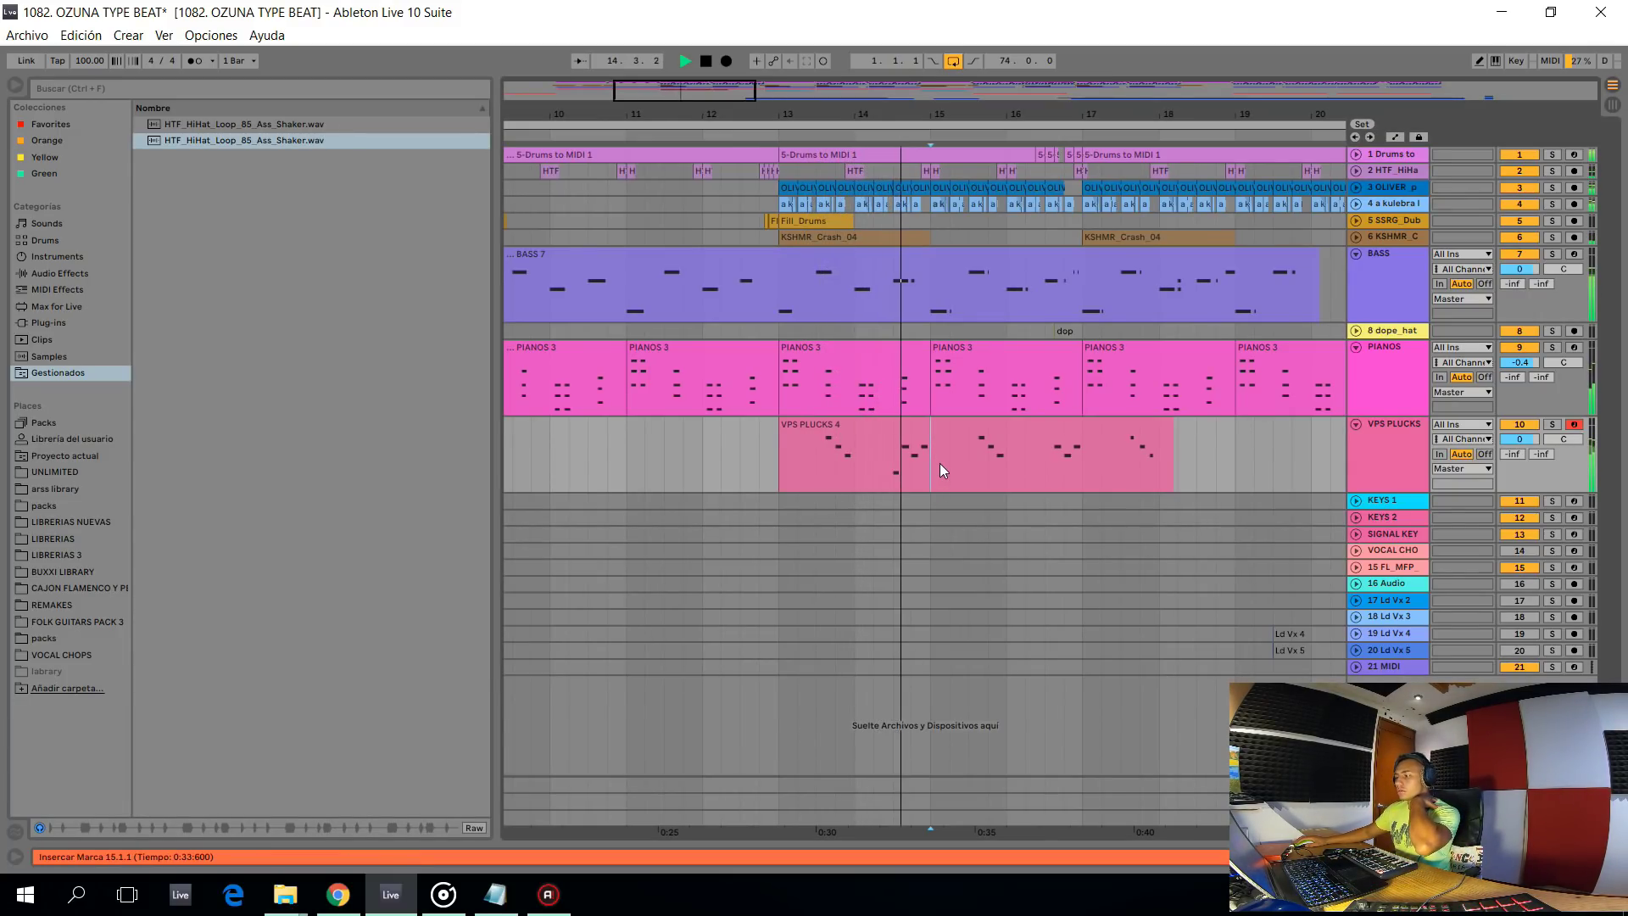
pyautogui.doubleClick(903, 444)
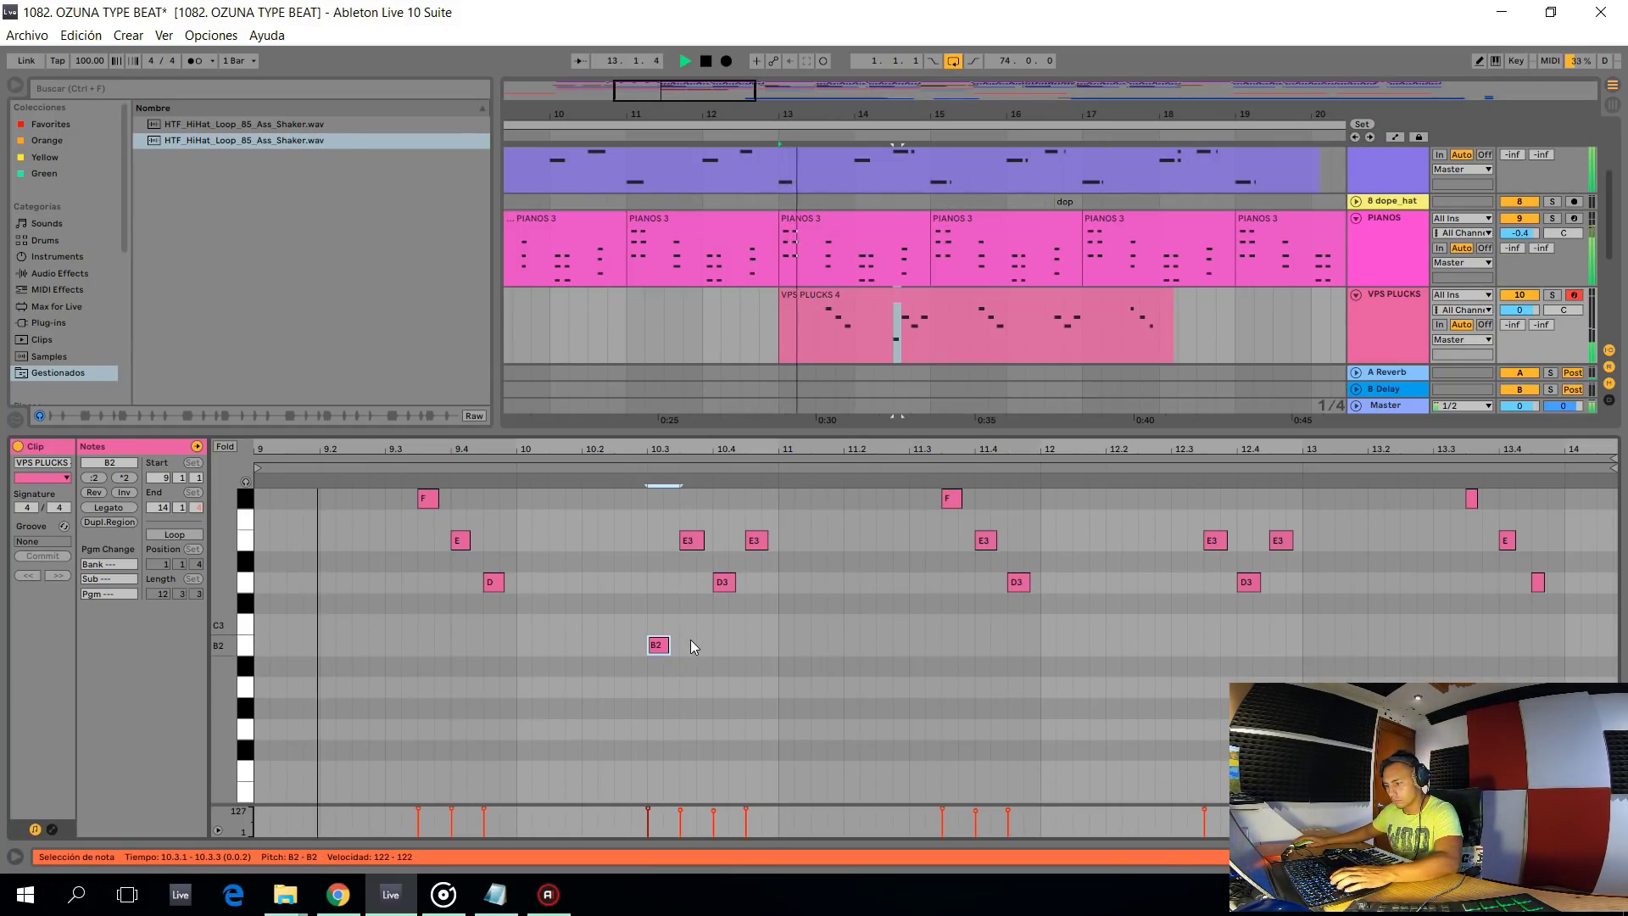
pyautogui.hotkey('ctrl', 'alt', 'l')
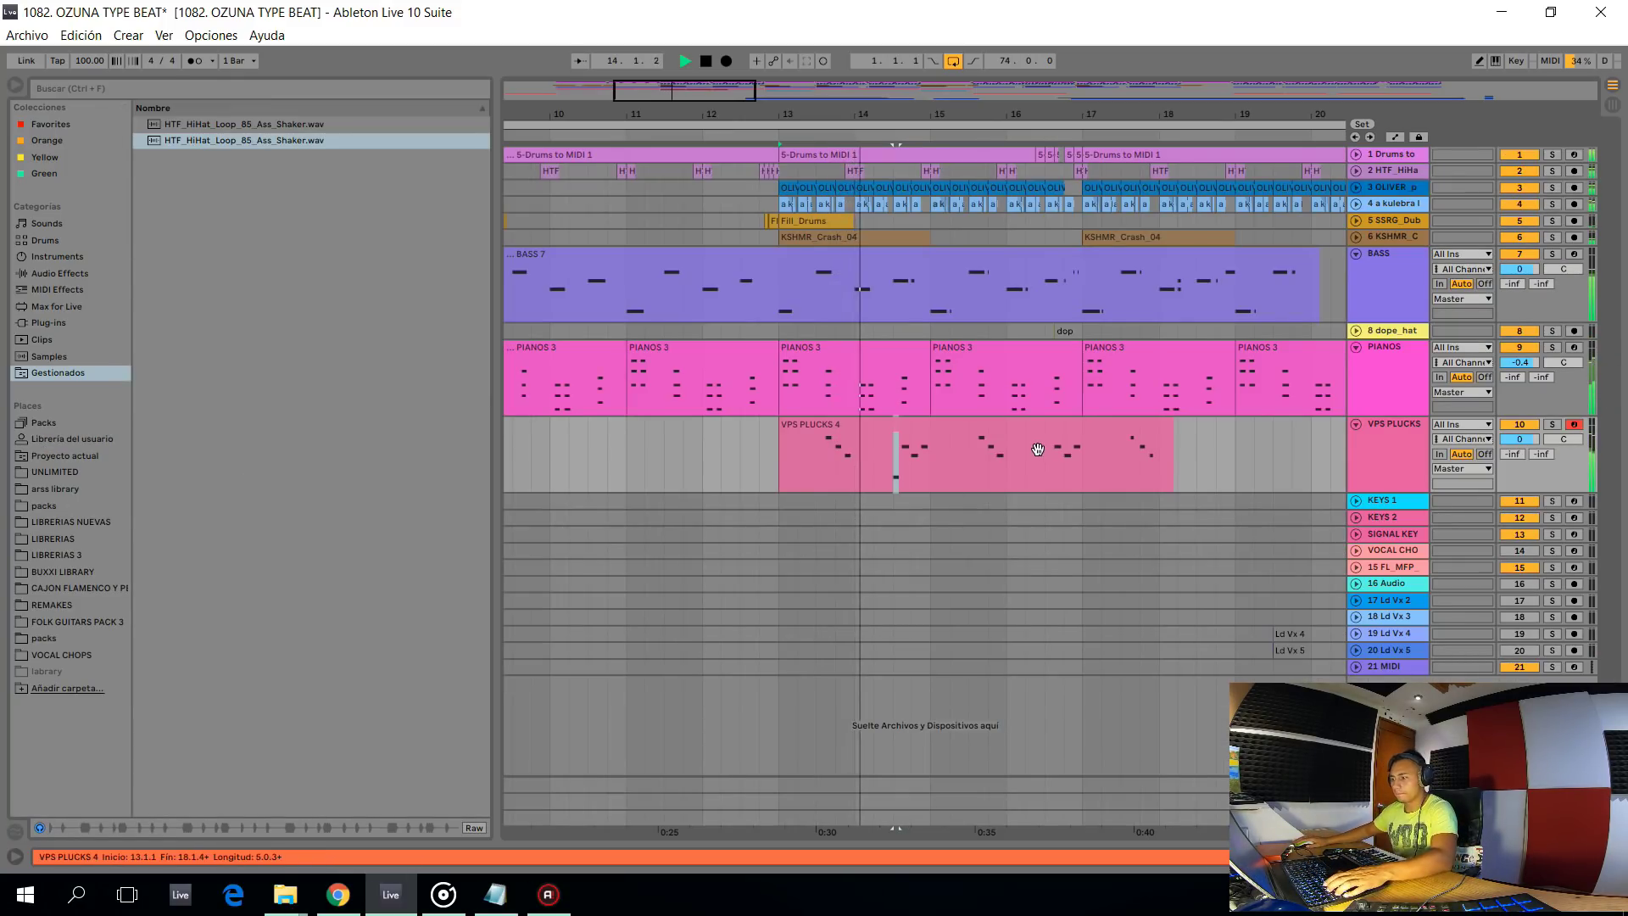
pyautogui.click(773, 478)
# Cut the VPS PLUCKS clip off at bar 17 and duplicate the remaining four bars up to bar 21
pyautogui.scroll(2, 1221, 479)
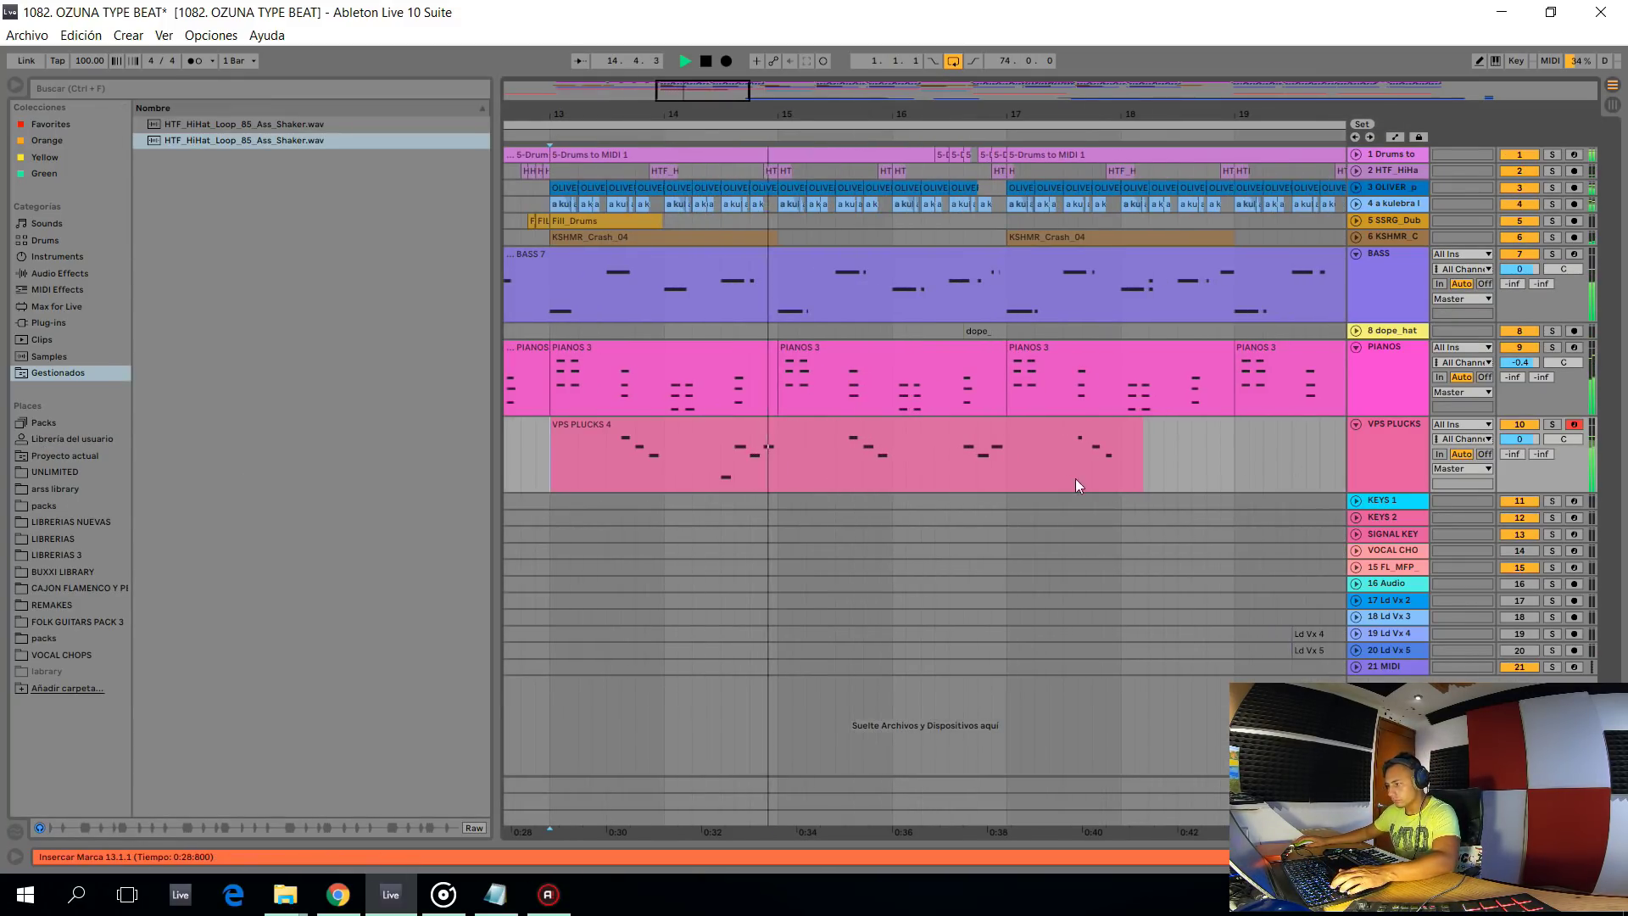
pyautogui.moveTo(1190, 462); pyautogui.dragTo(1000, 458)
pyautogui.press('Delete')
pyautogui.click(963, 425)
pyautogui.hotkey('ctrl', 'd')
pyautogui.scroll(-5, 885, 455)
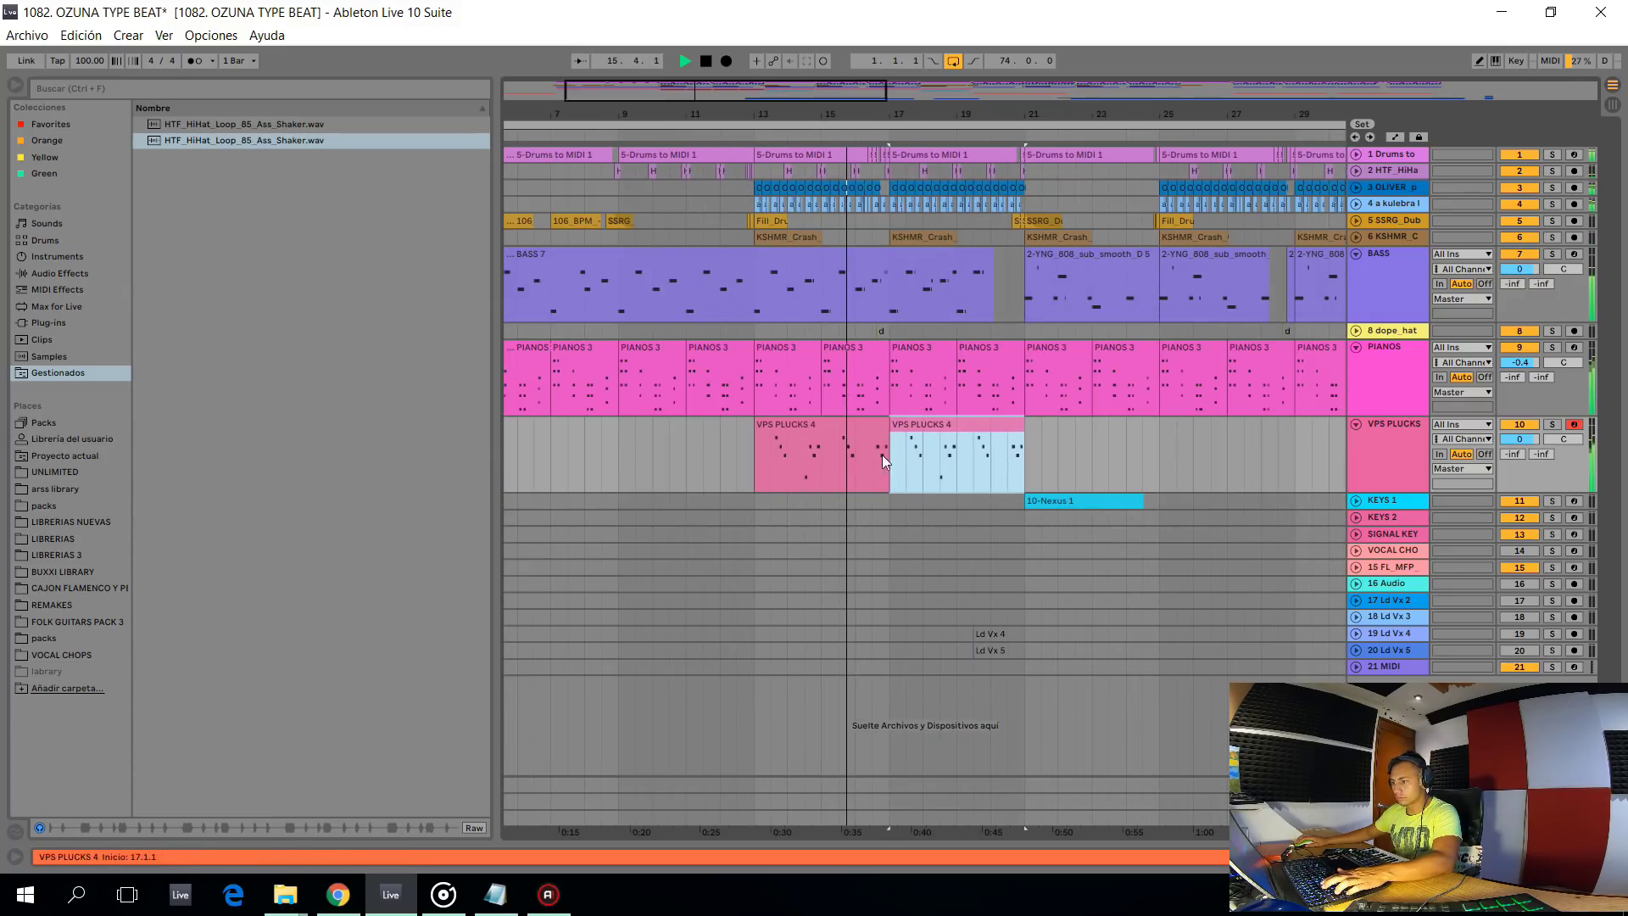
# Arm the SIGNAL KEY track, move it directly below VPS PLUCKS, unfold it and show its Kontakt 5 and LFOTool devices
pyautogui.click(673, 465)
pyautogui.click(1573, 500)
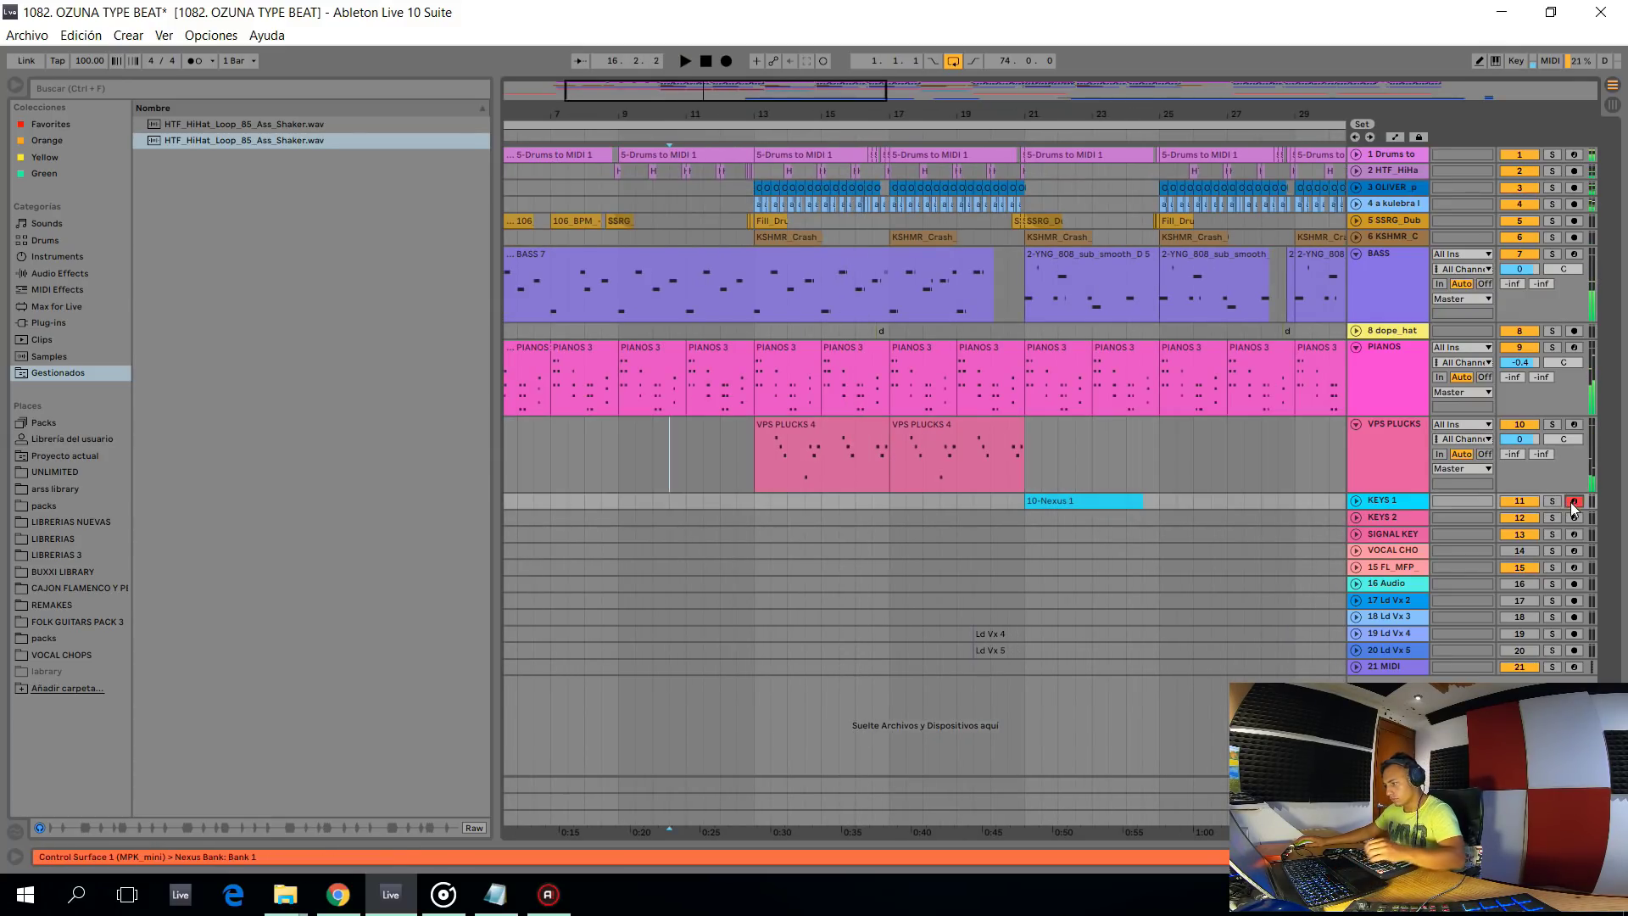
pyautogui.click(1574, 534)
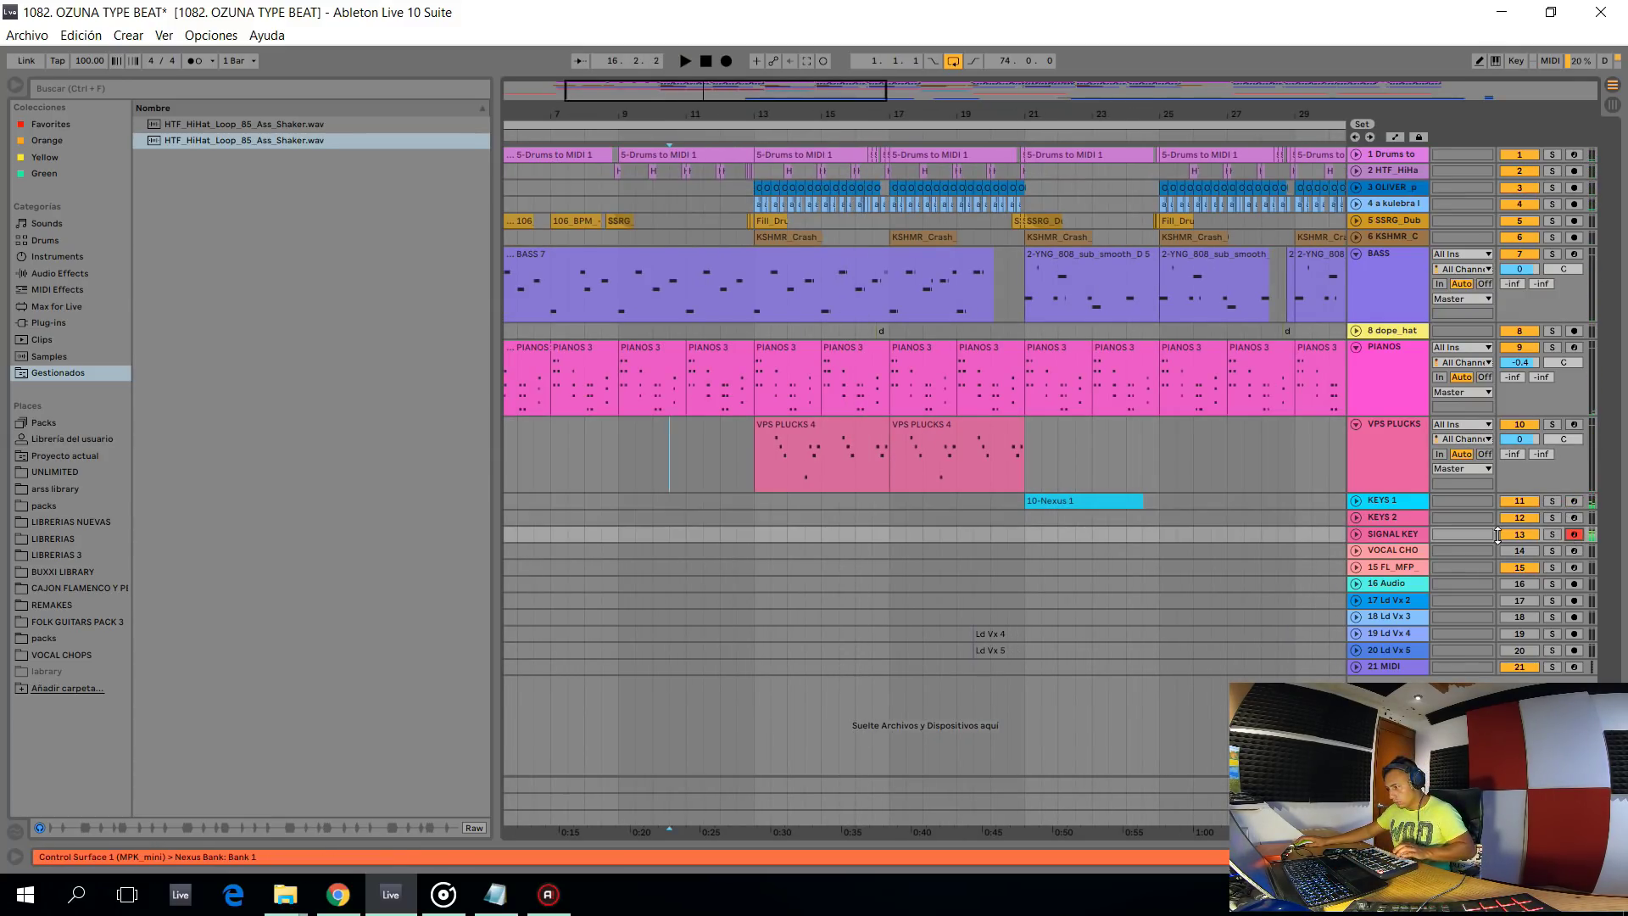
pyautogui.scroll(-4, 597, 462)
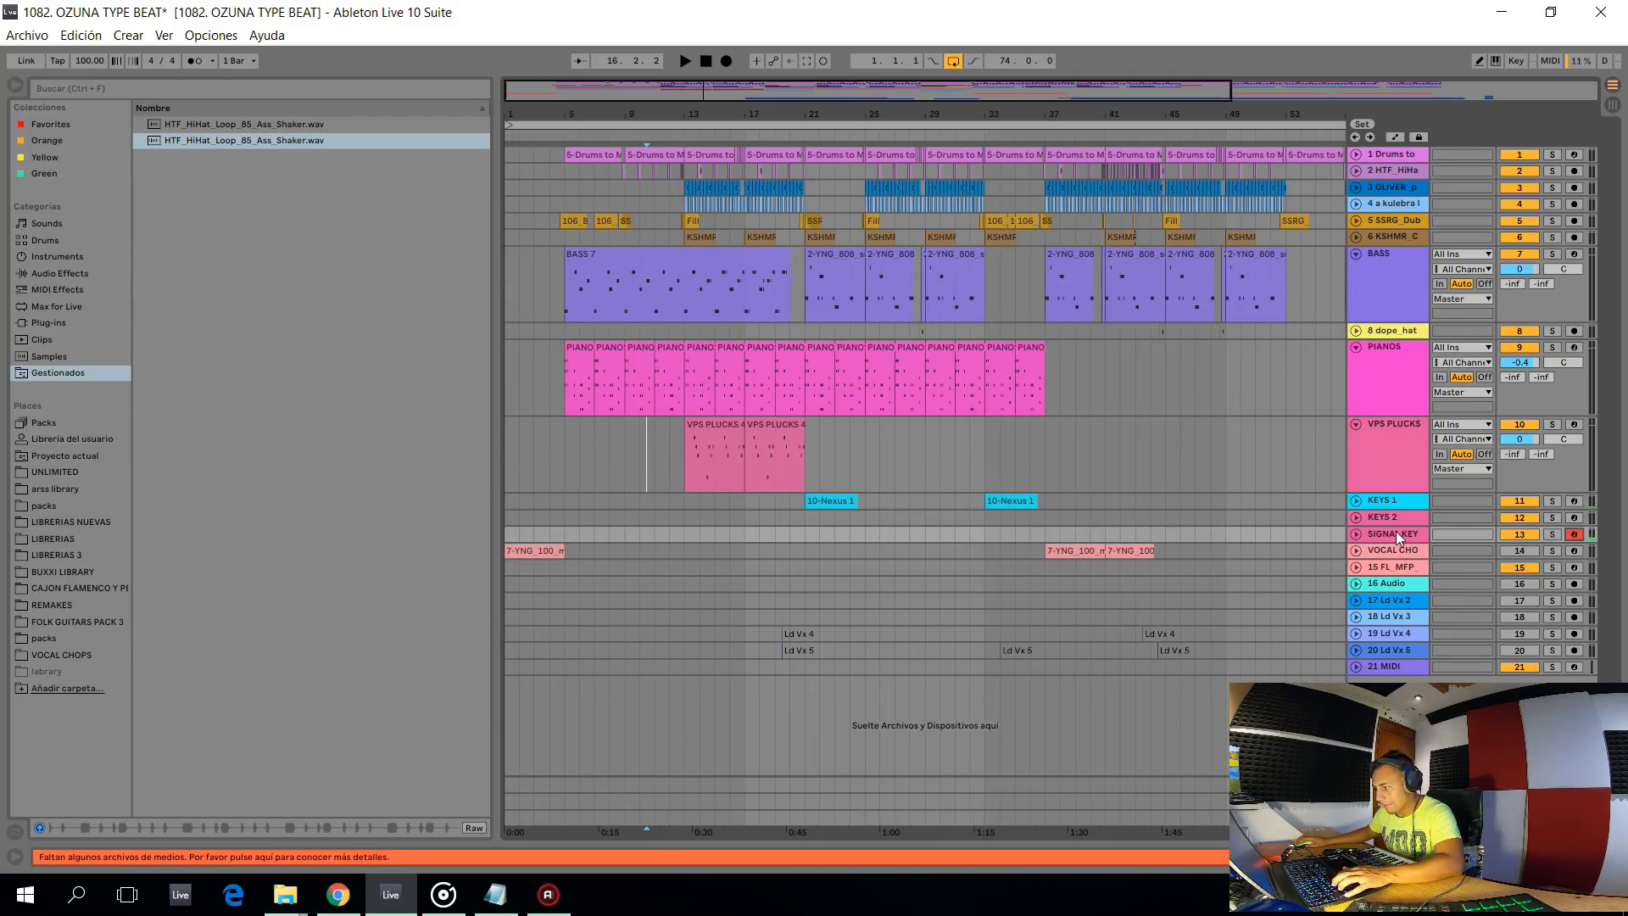
pyautogui.moveTo(1395, 531); pyautogui.dragTo(1357, 497)
pyautogui.click(1357, 501)
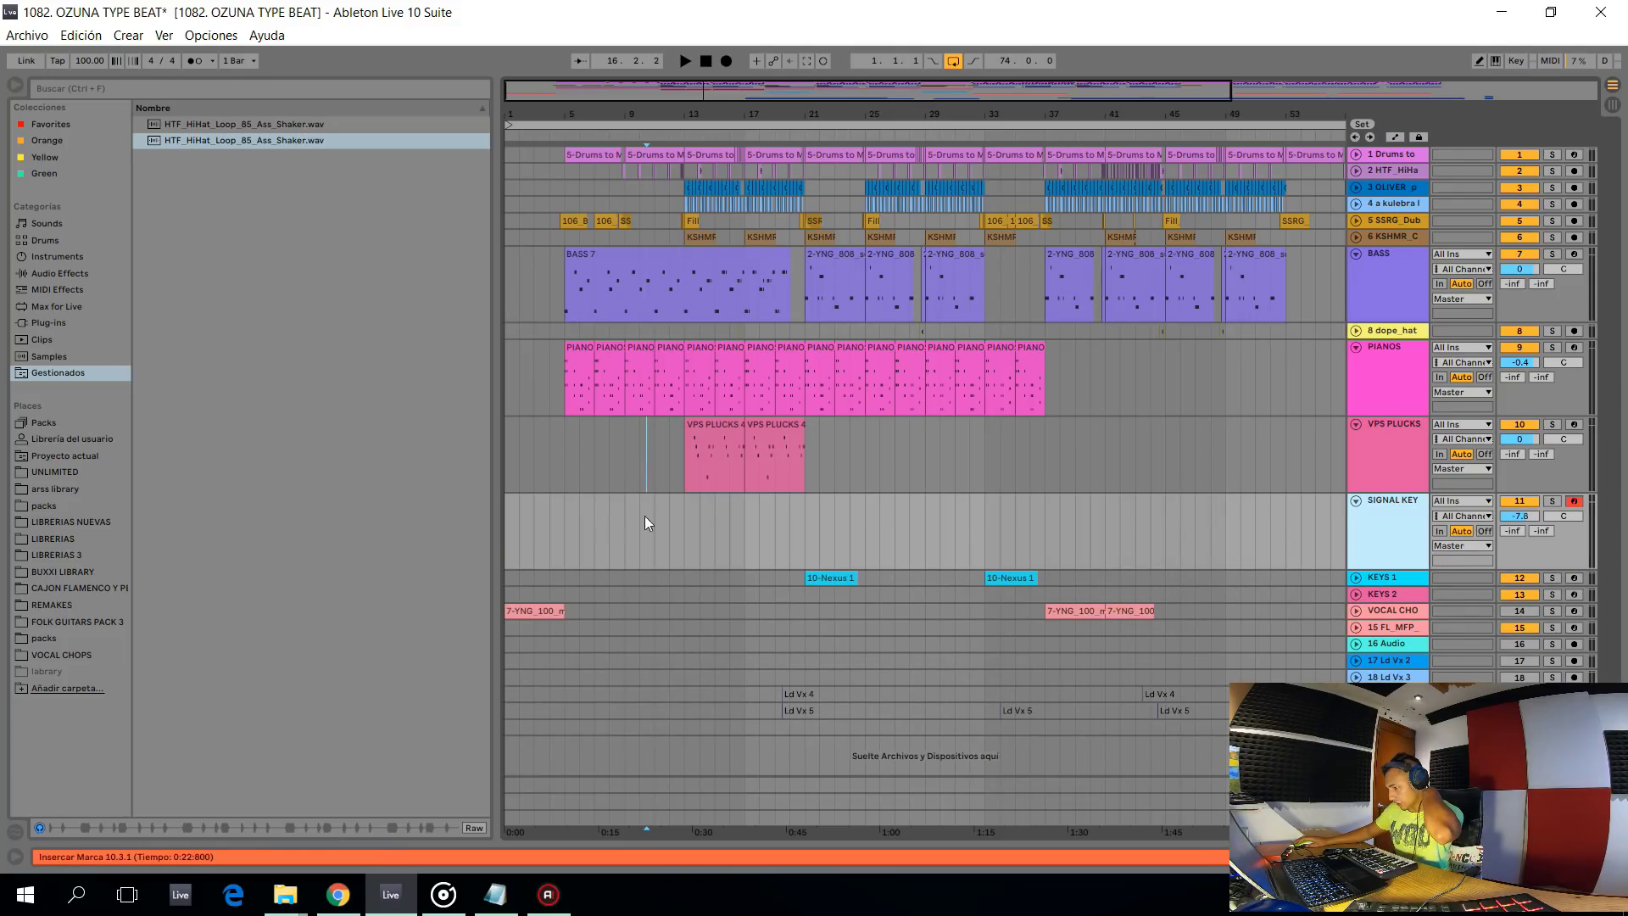
pyautogui.doubleClick(1380, 506)
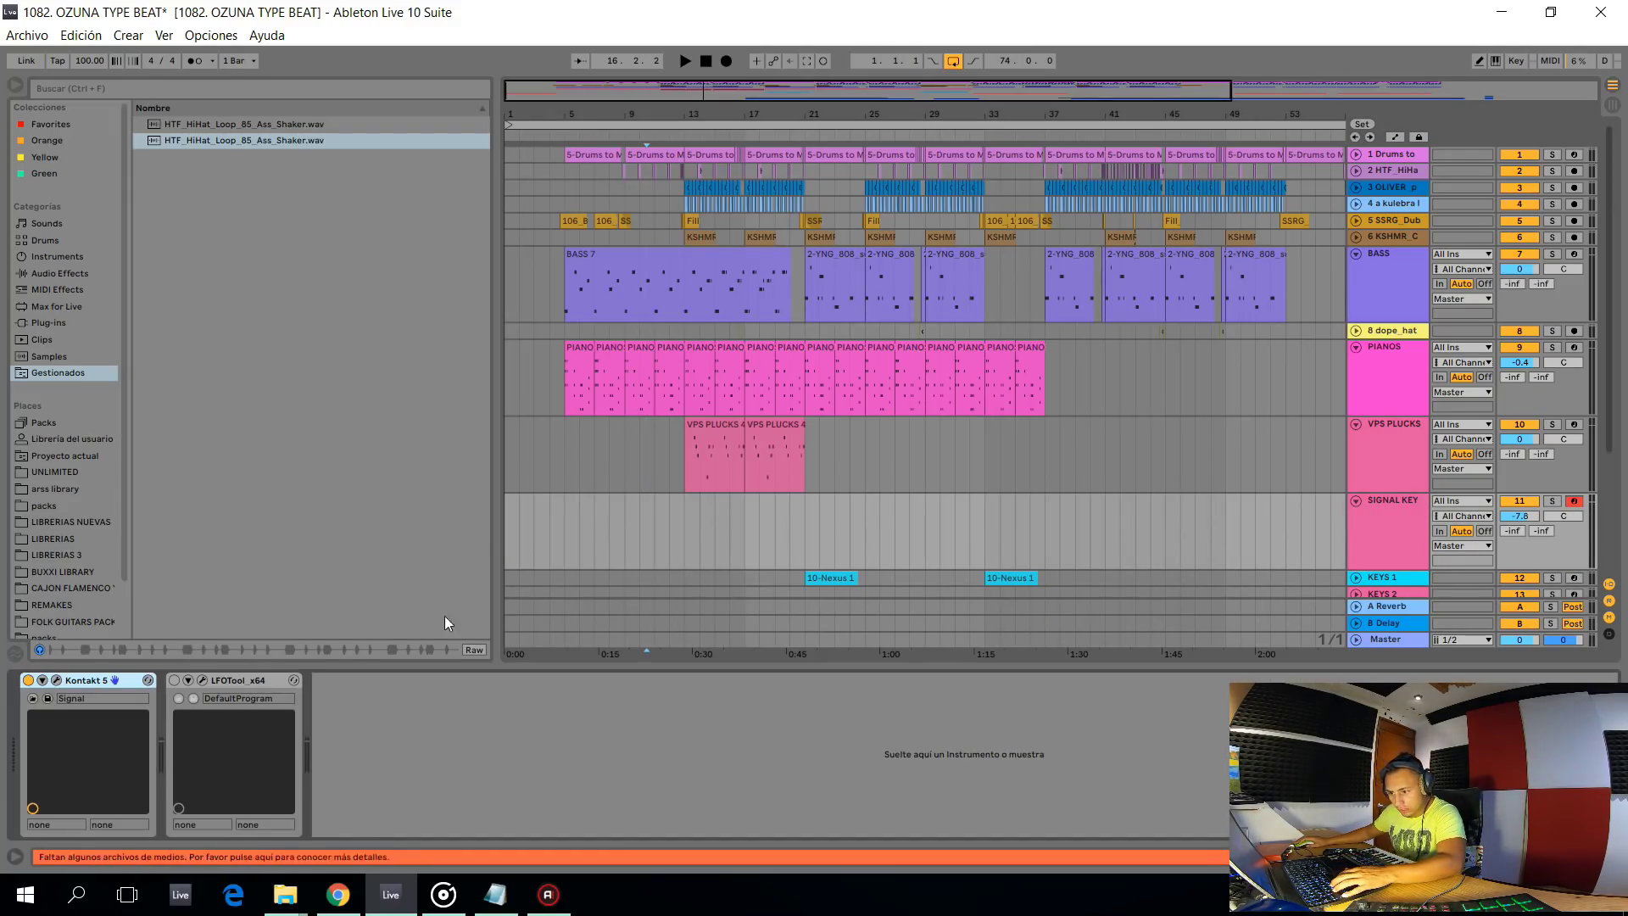
# Record a MIDI melody on the SIGNAL KEY track from bar 5 to about bar 21 and open the clip's notes
pyautogui.scroll(3, 568, 443)
pyautogui.click(590, 446)
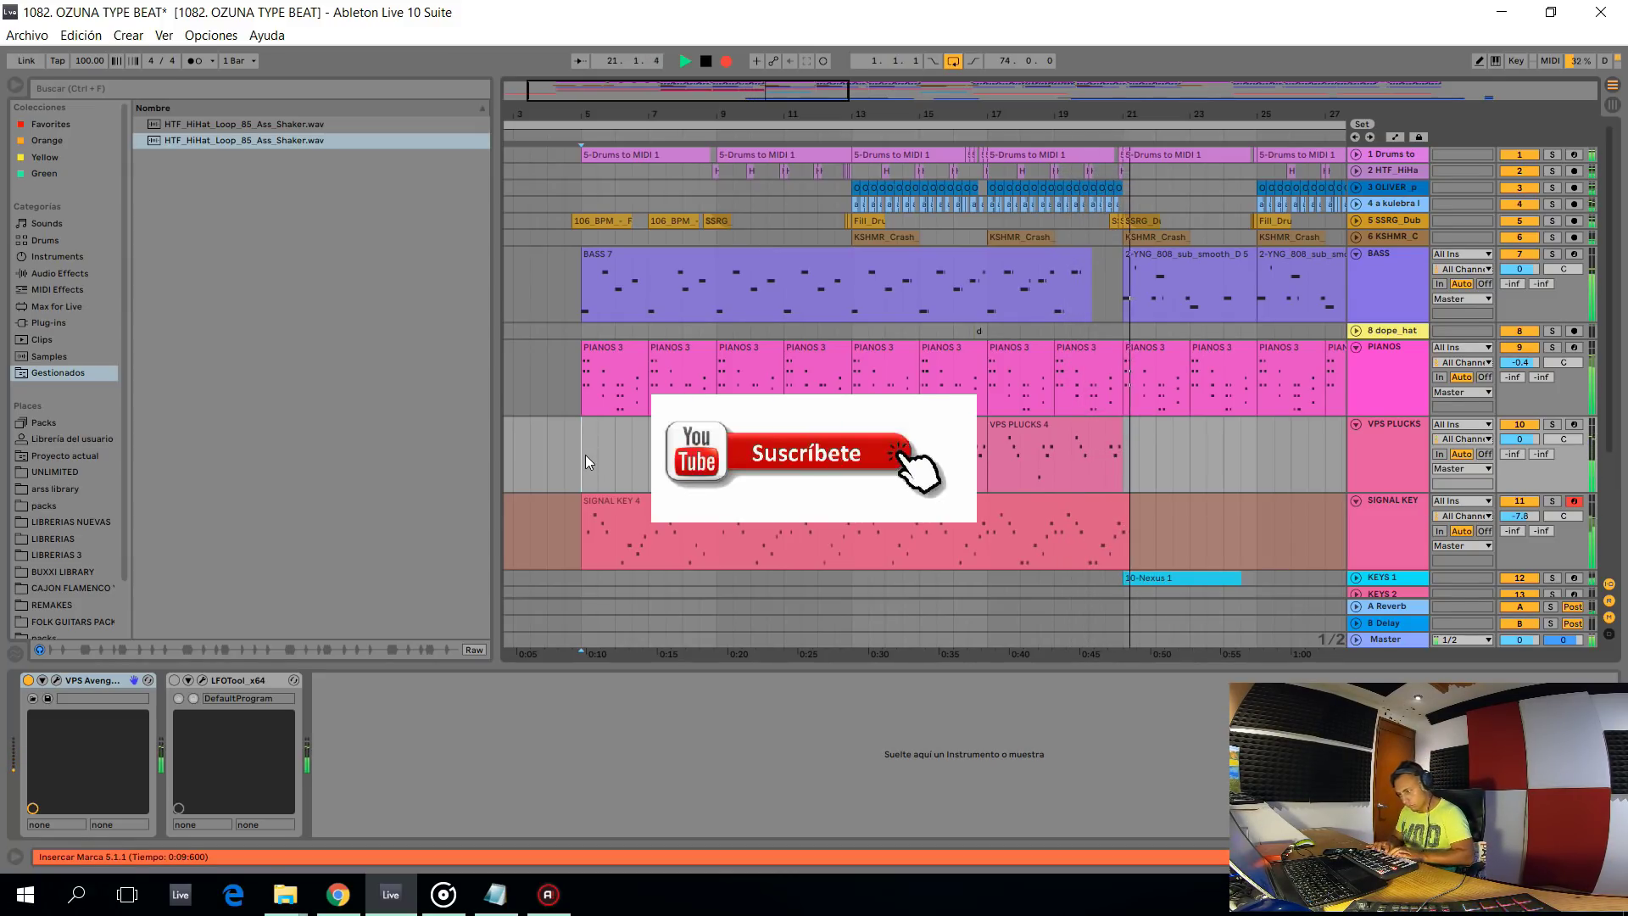
pyautogui.press('space')
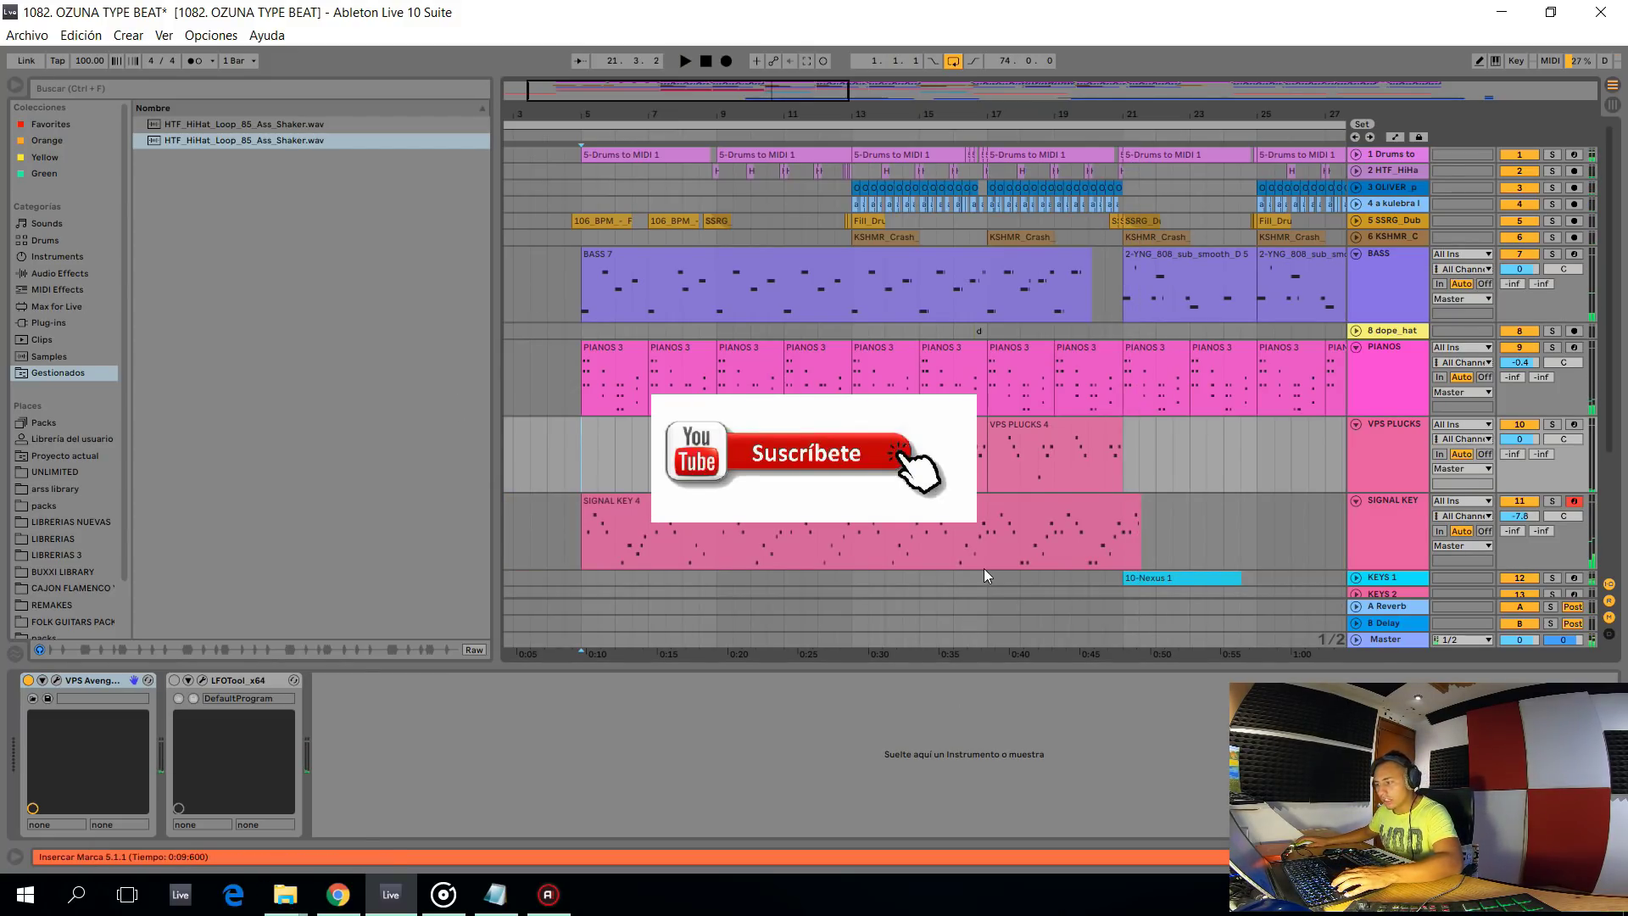
pyautogui.click(978, 525)
pyautogui.doubleClick(978, 525)
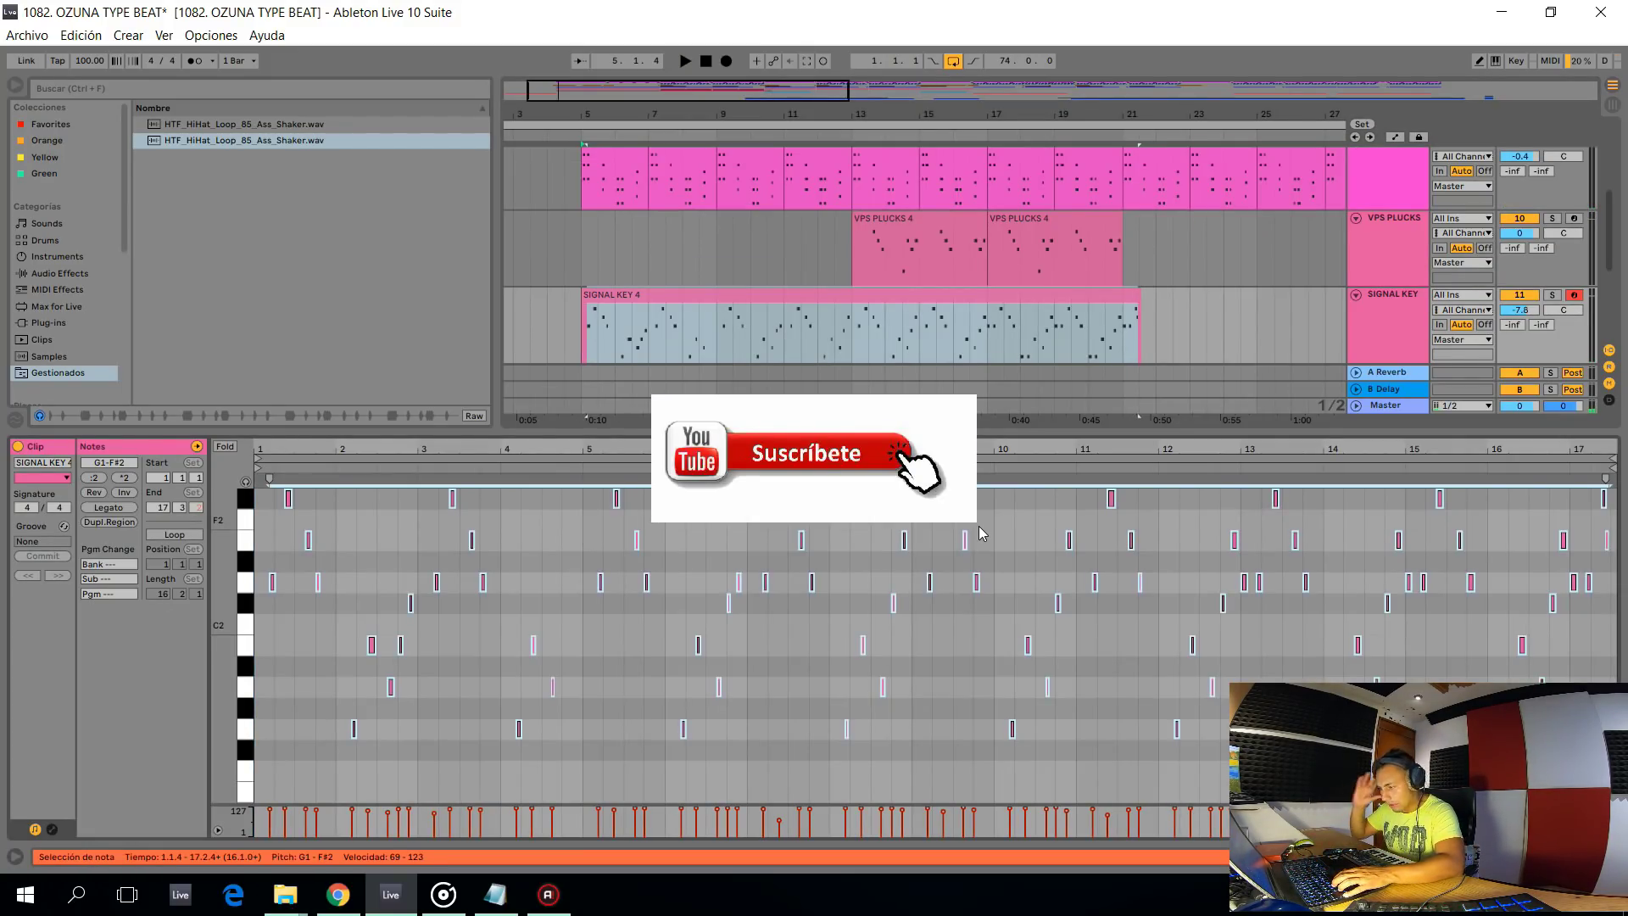
# Play back the SIGNAL KEY recording from bar 5, close its note editor and view the whole arrangement
pyautogui.press('space')
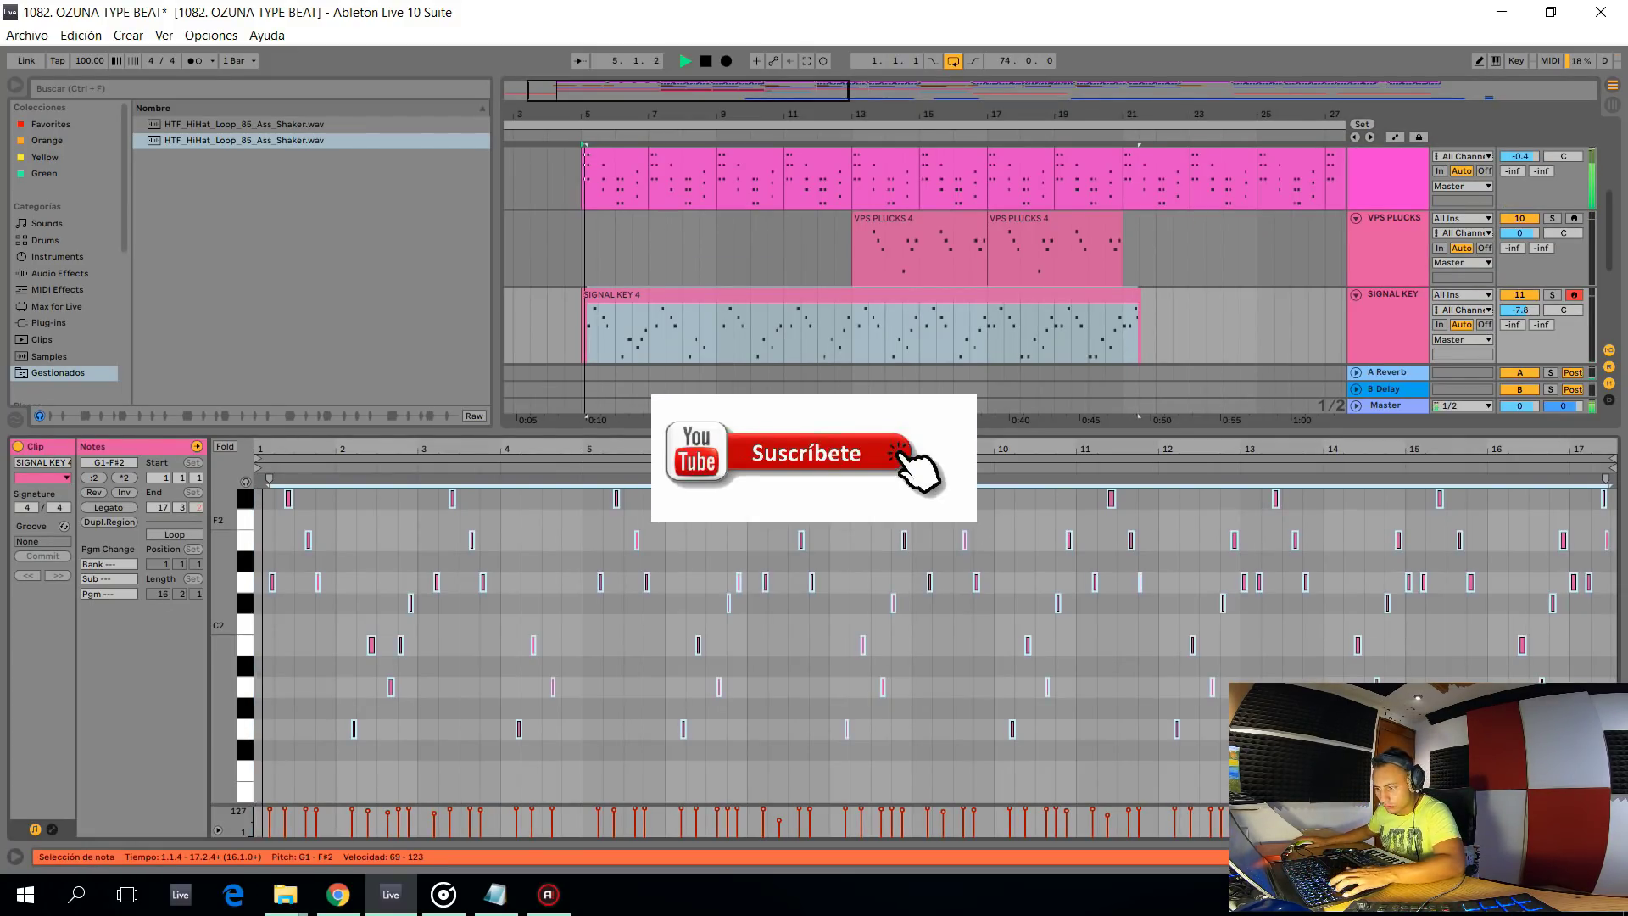
pyautogui.doubleClick(834, 319)
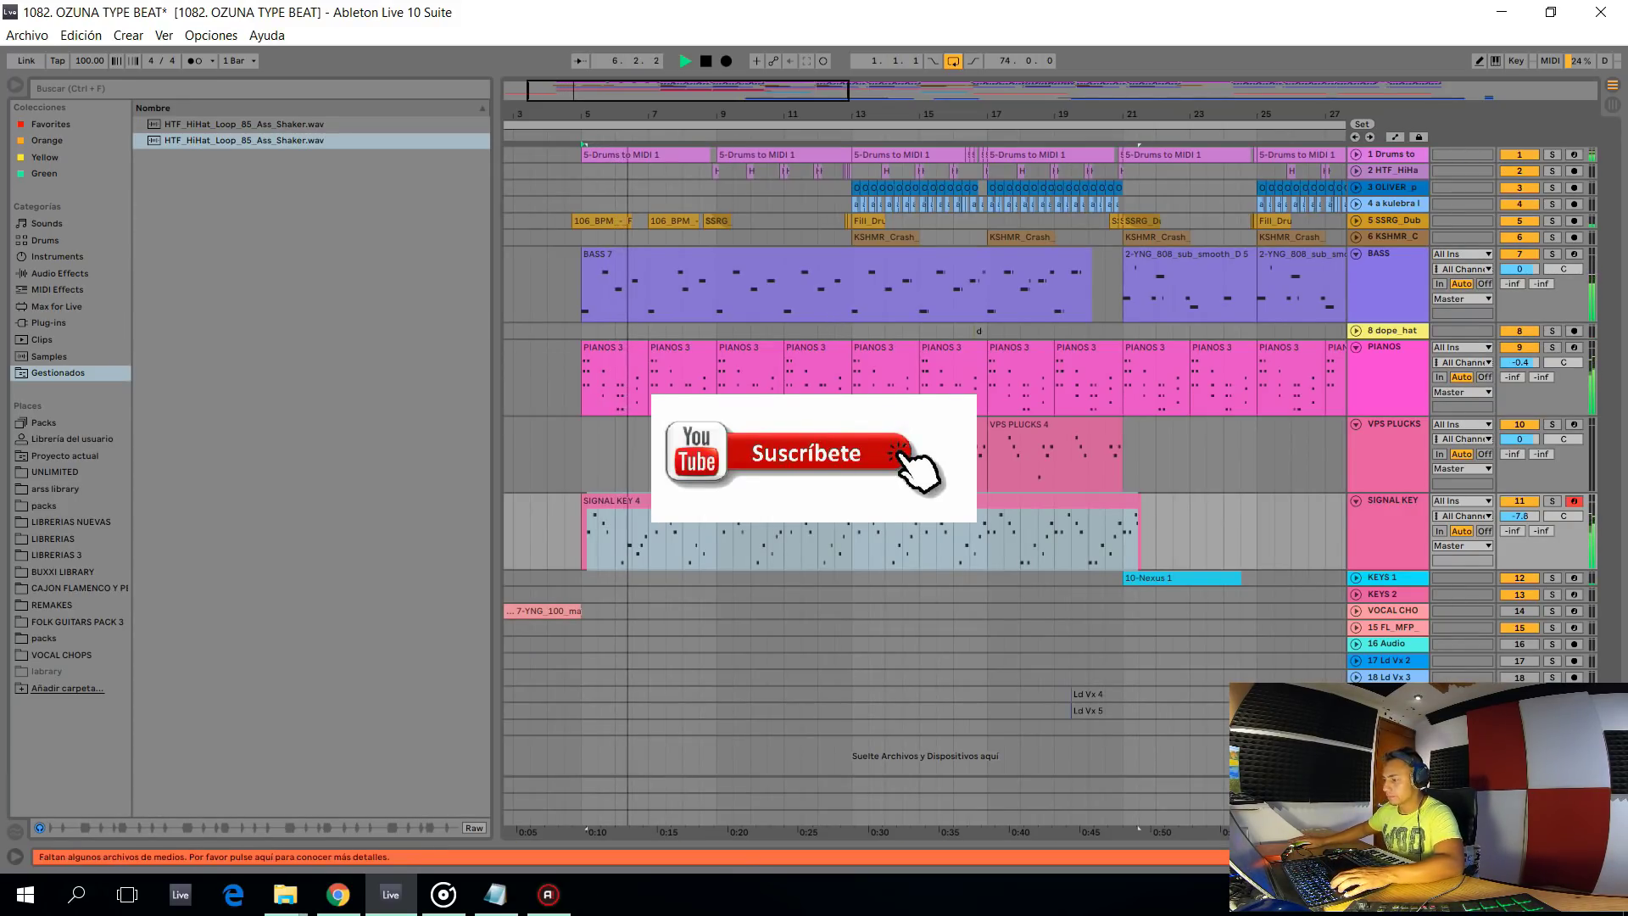
pyautogui.scroll(2, 578, 526)
pyautogui.click(602, 501)
pyautogui.scroll(-4, 595, 522)
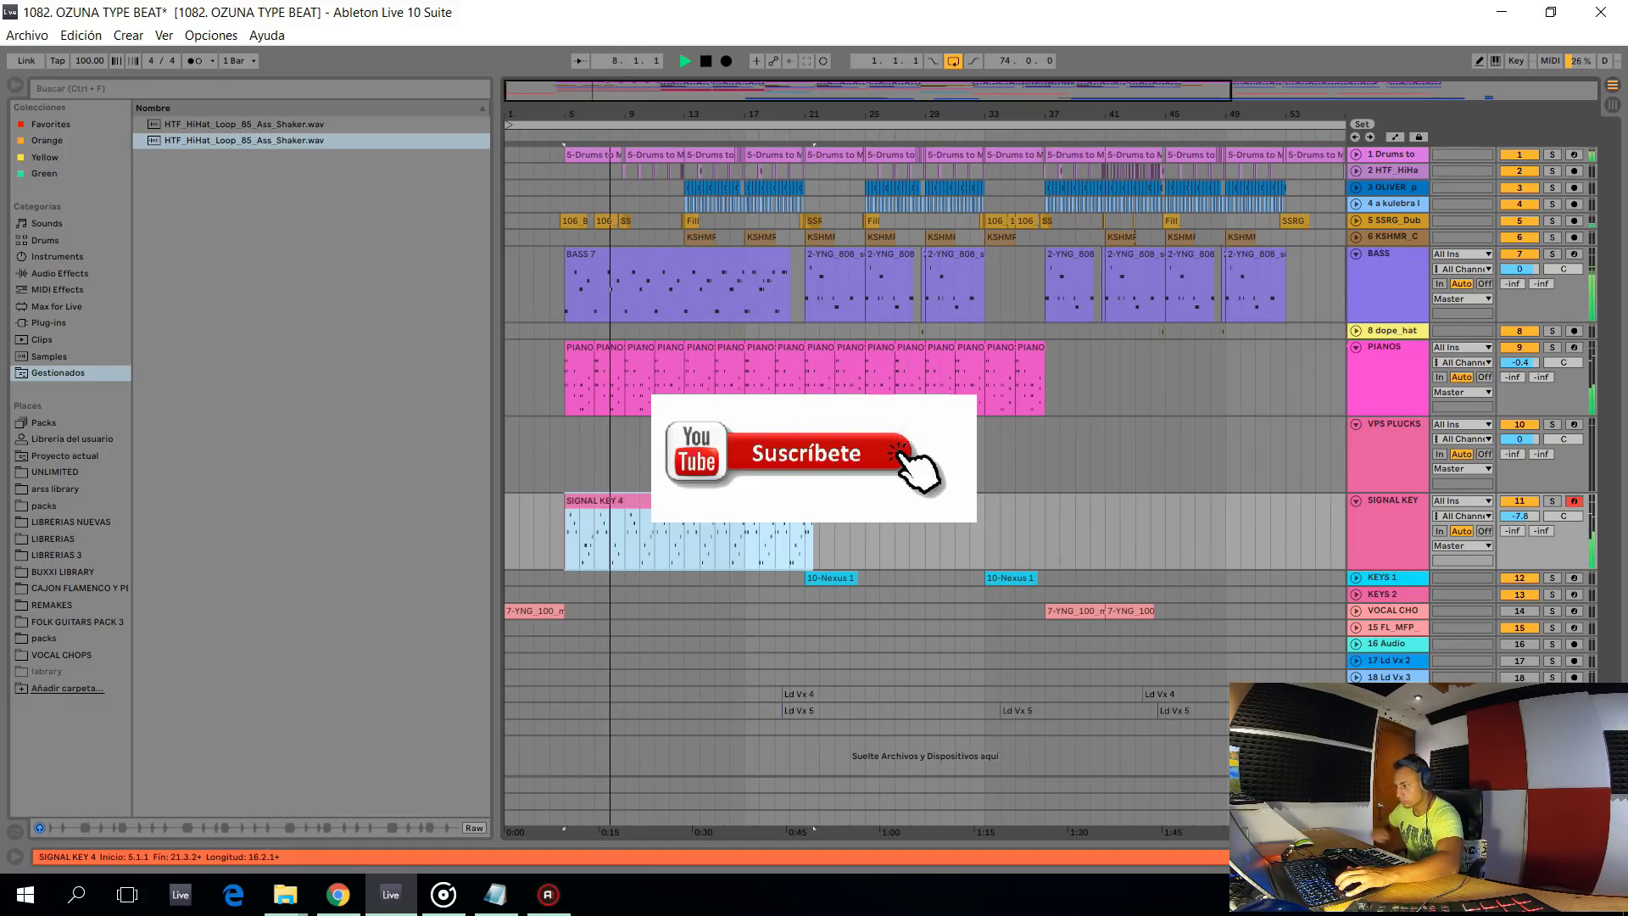
pyautogui.press('space')
# Arm the KEYS 2 track, place the insert marker at bar 5, unfold the track and show its Kontakt 5 and LFOTool devices
pyautogui.click(1573, 578)
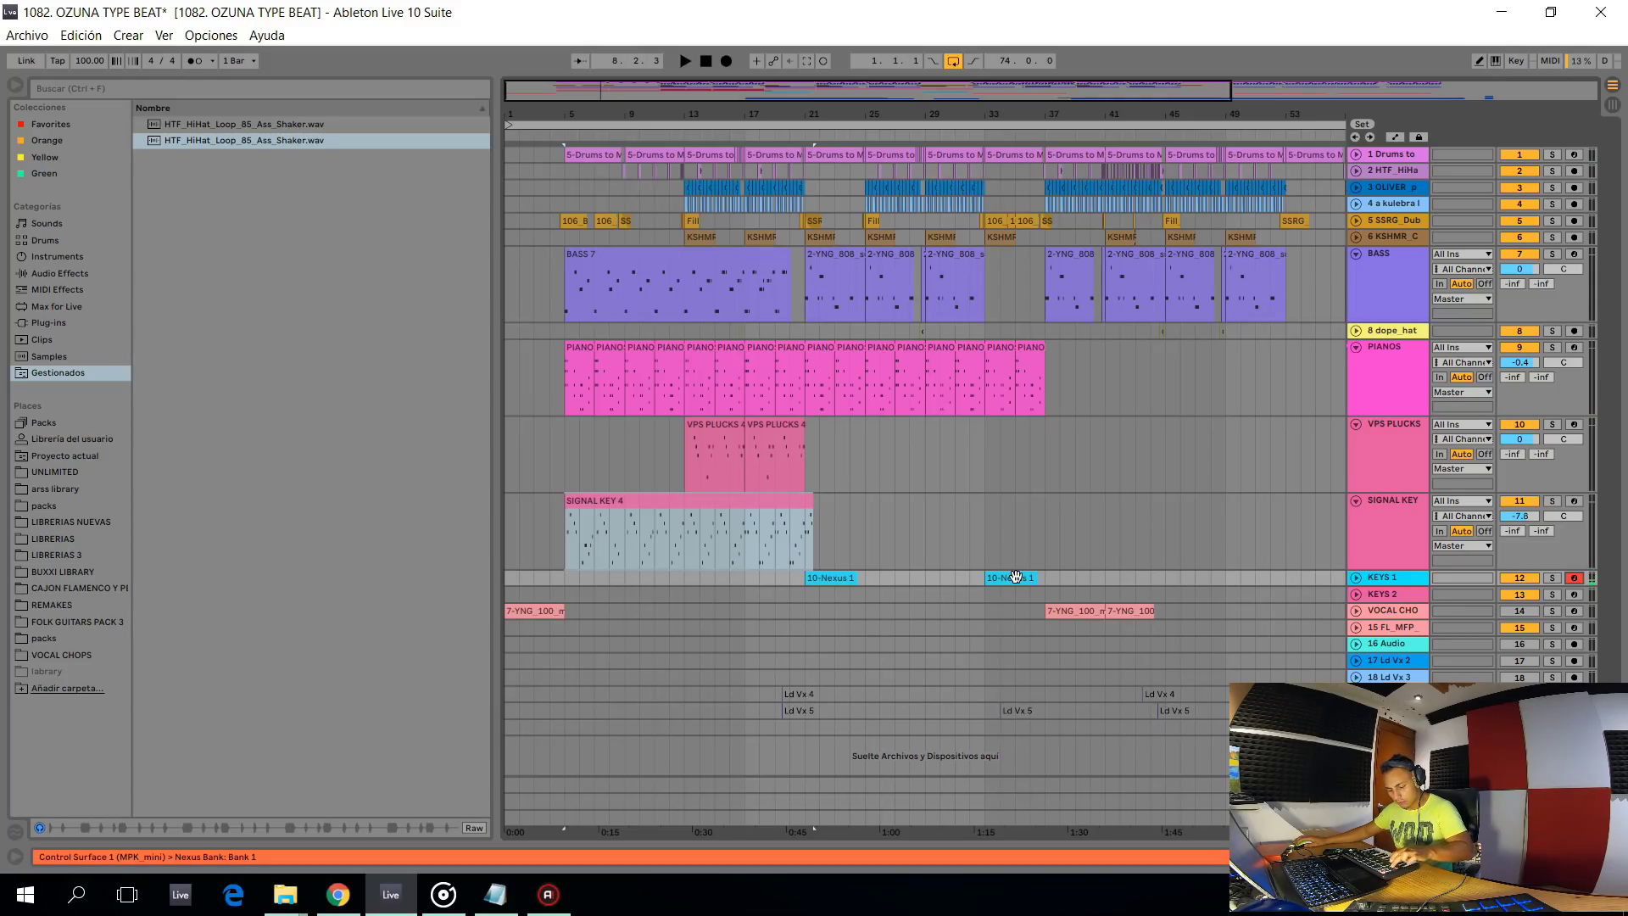
pyautogui.click(1574, 595)
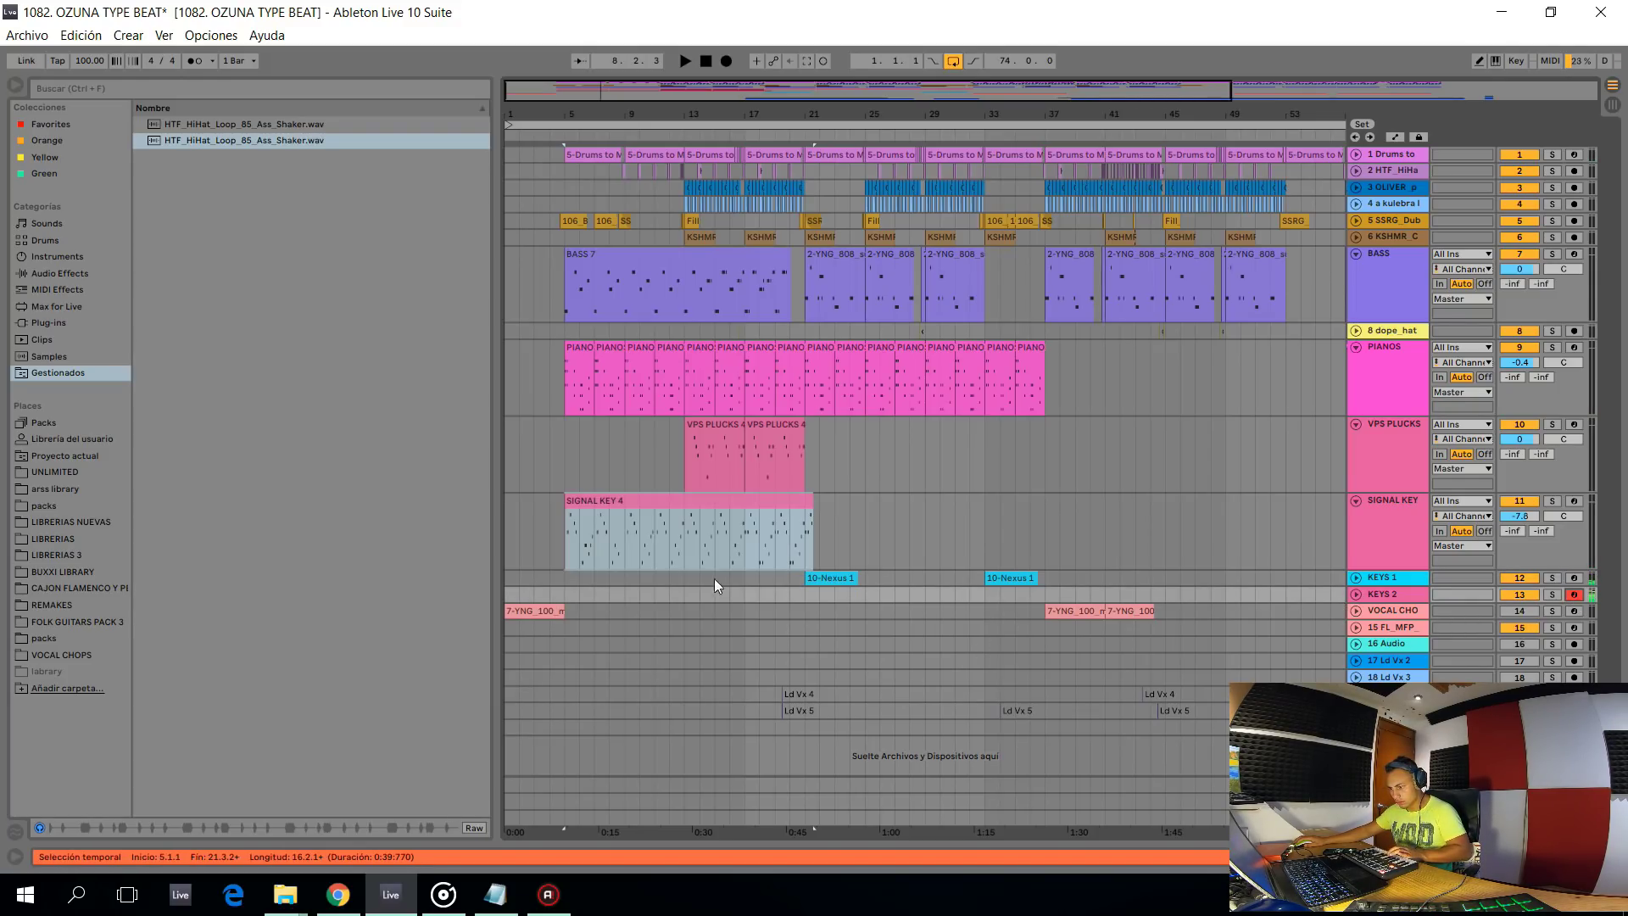
pyautogui.click(564, 593)
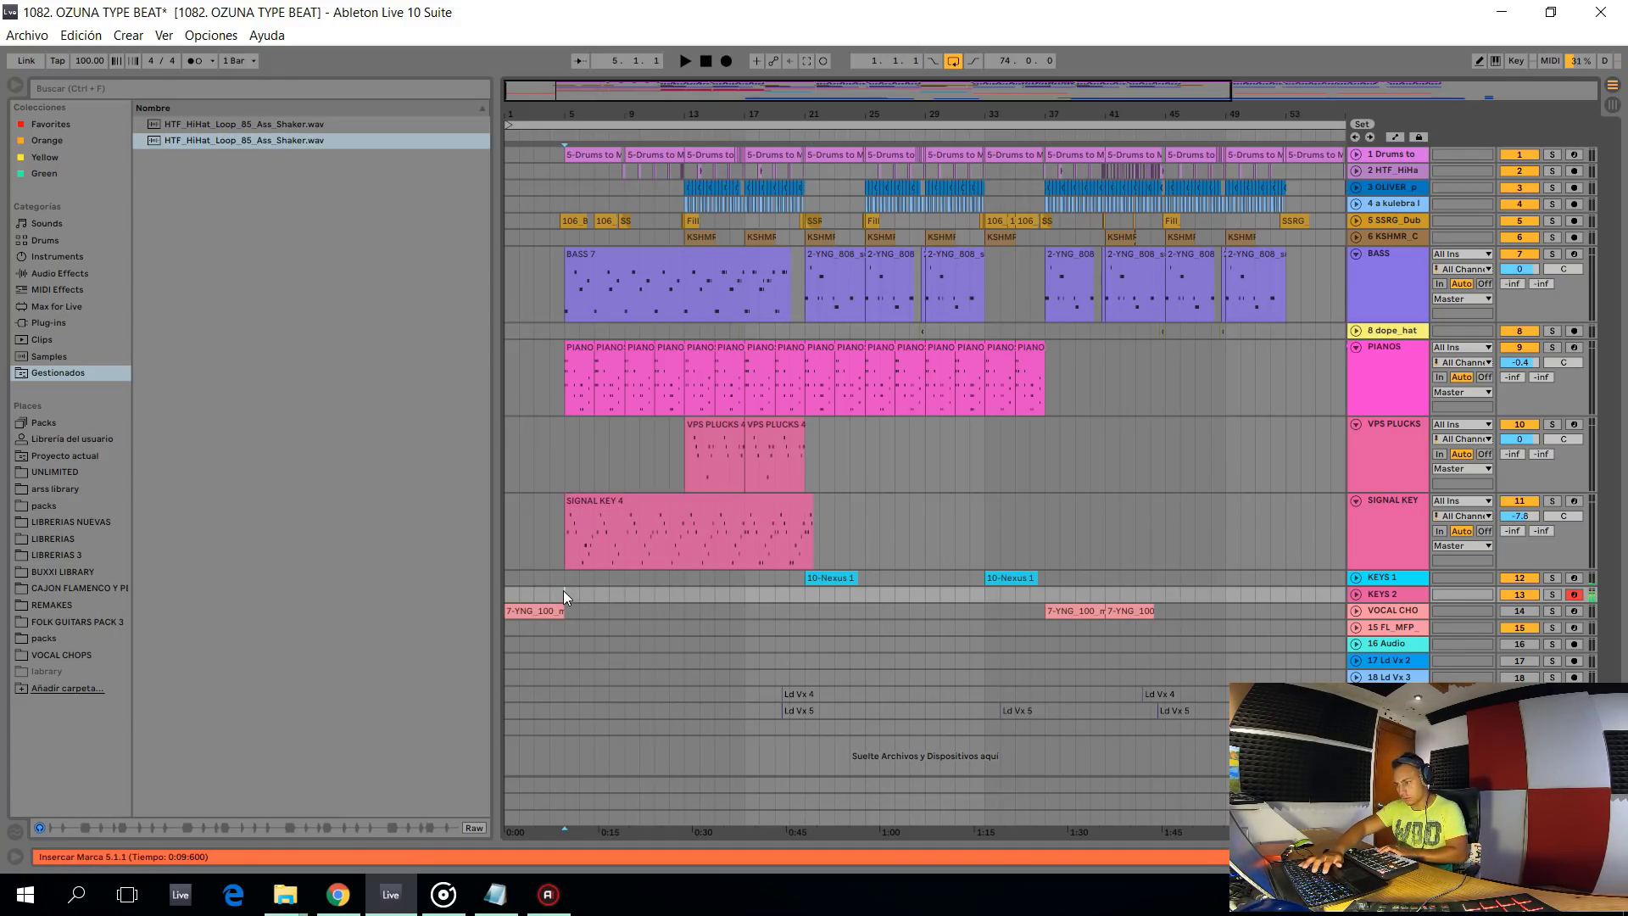
pyautogui.click(1355, 597)
pyautogui.doubleClick(1398, 604)
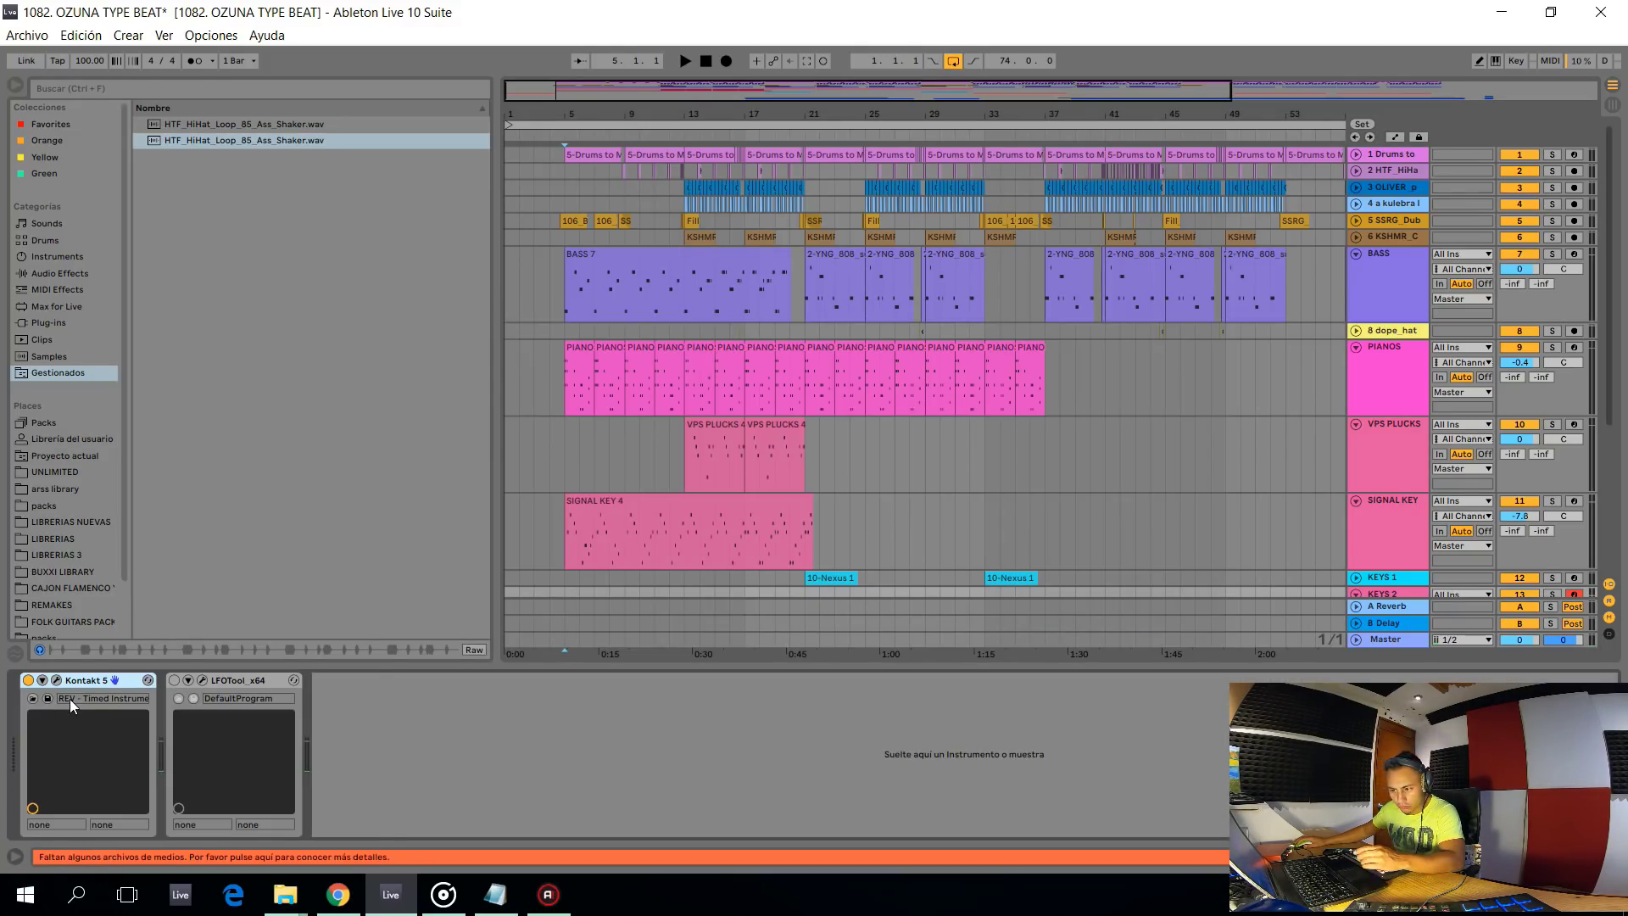
# Record a MIDI part on the KEYS 2 track from bar 5 to bar 13, check its notes and play it back
pyautogui.scroll(-3, 590, 572)
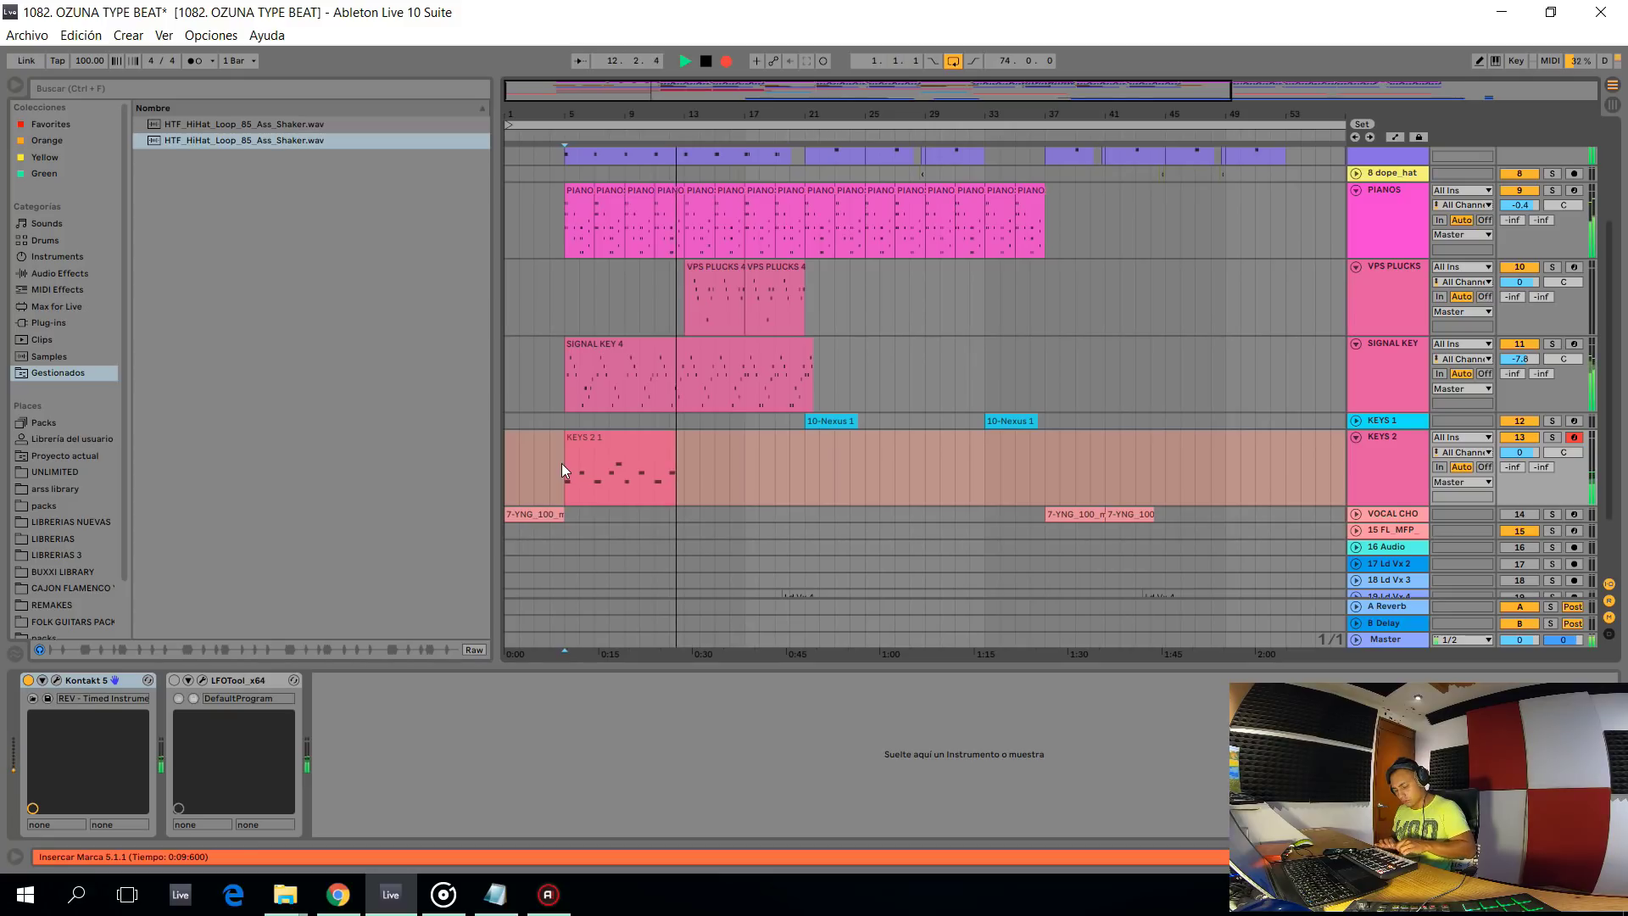
pyautogui.press('space')
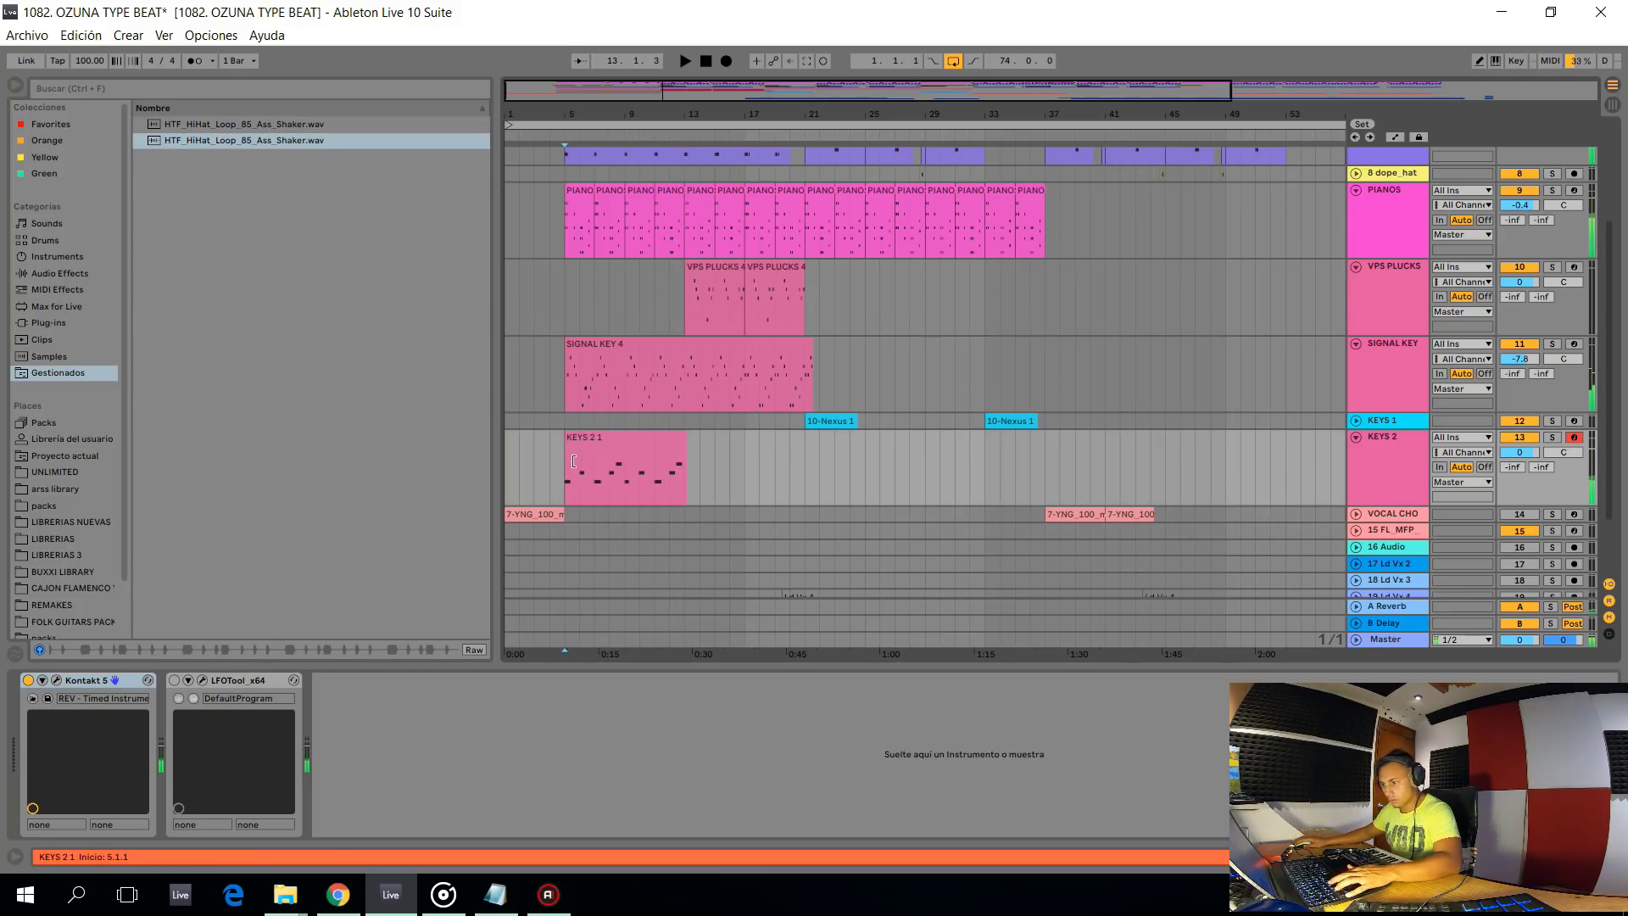
pyautogui.doubleClick(566, 463)
pyautogui.hotkey('ctrl', 'alt', 'l')
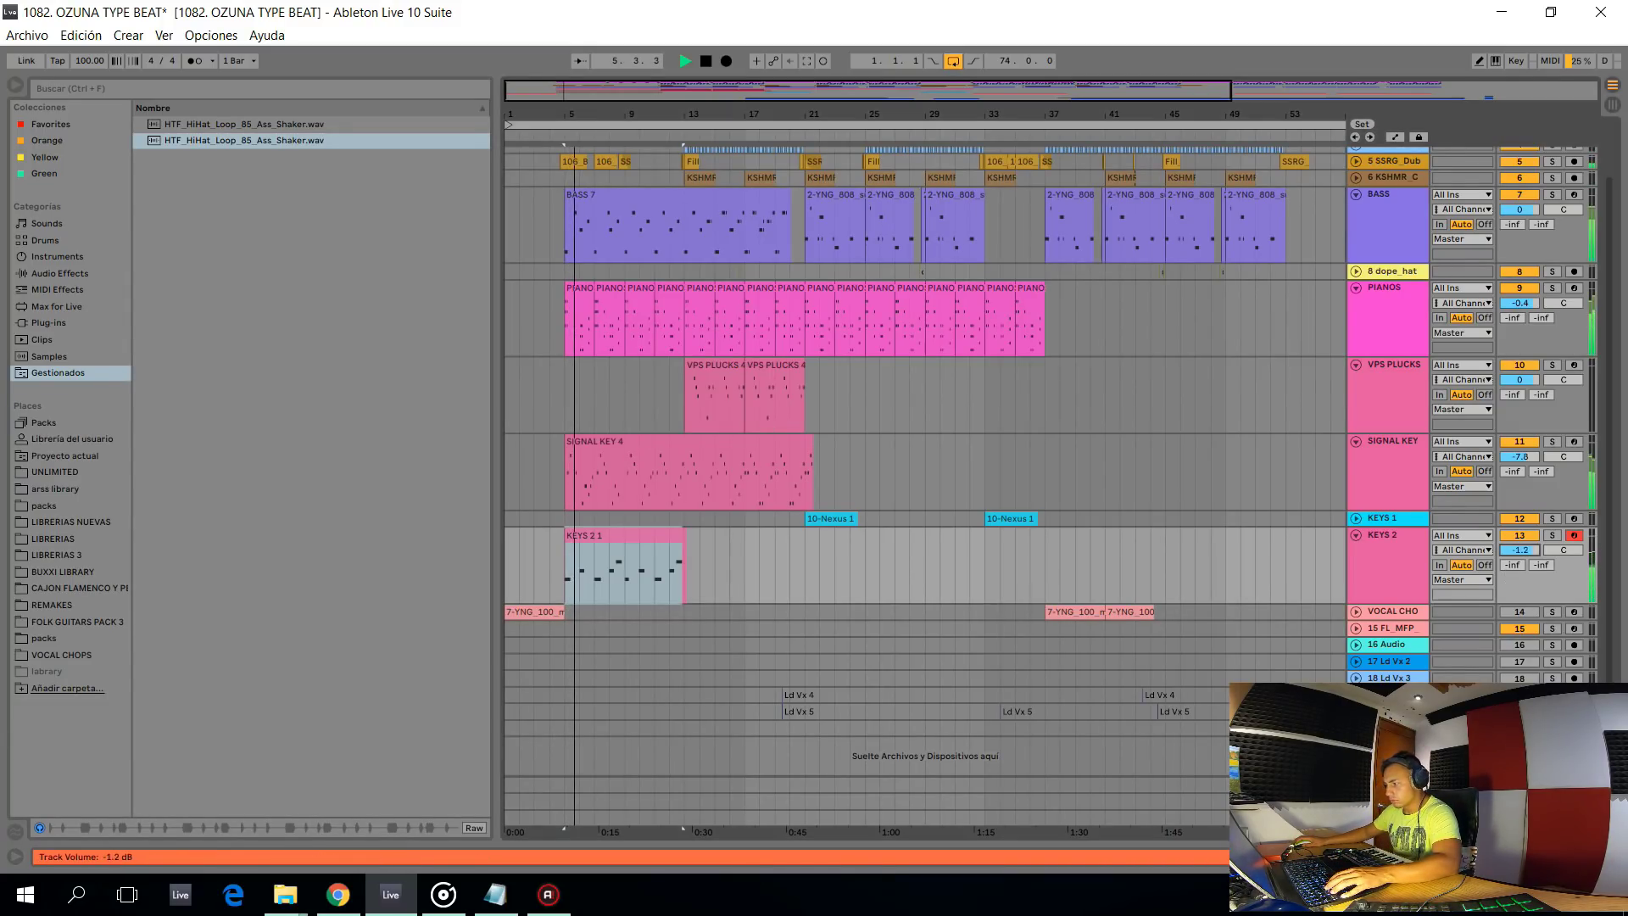
# Fold all tracks and delete the tracks from 16 Audio through 20 Ld Vx 5
pyautogui.keyDown('alt'); pyautogui.click(1355, 535); pyautogui.keyUp('alt')
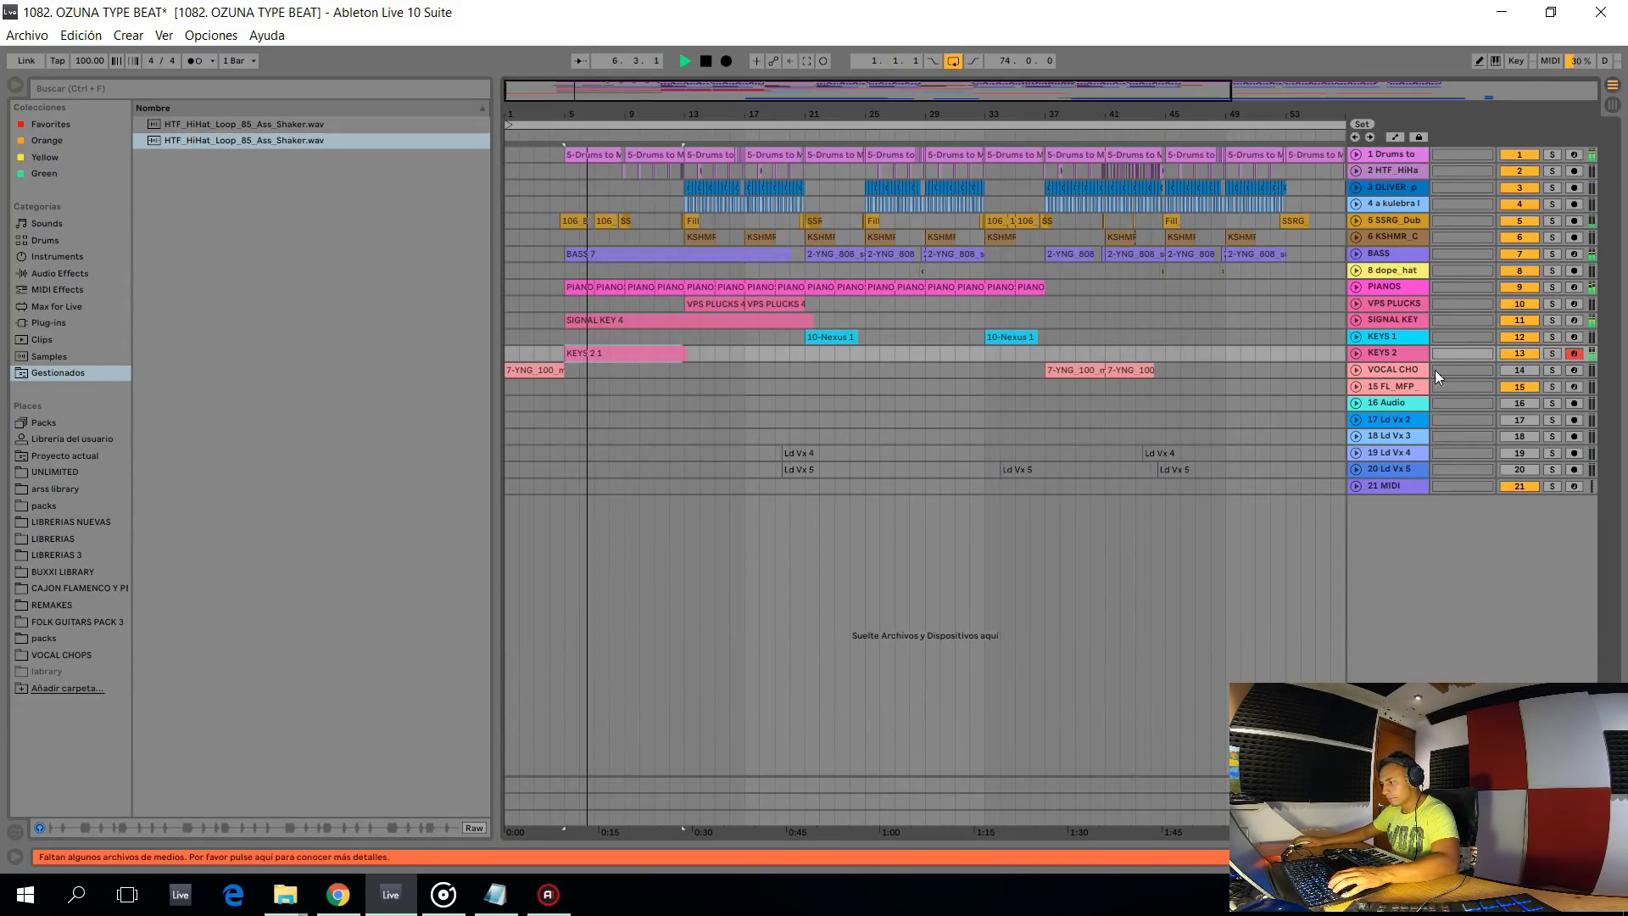
pyautogui.click(684, 355)
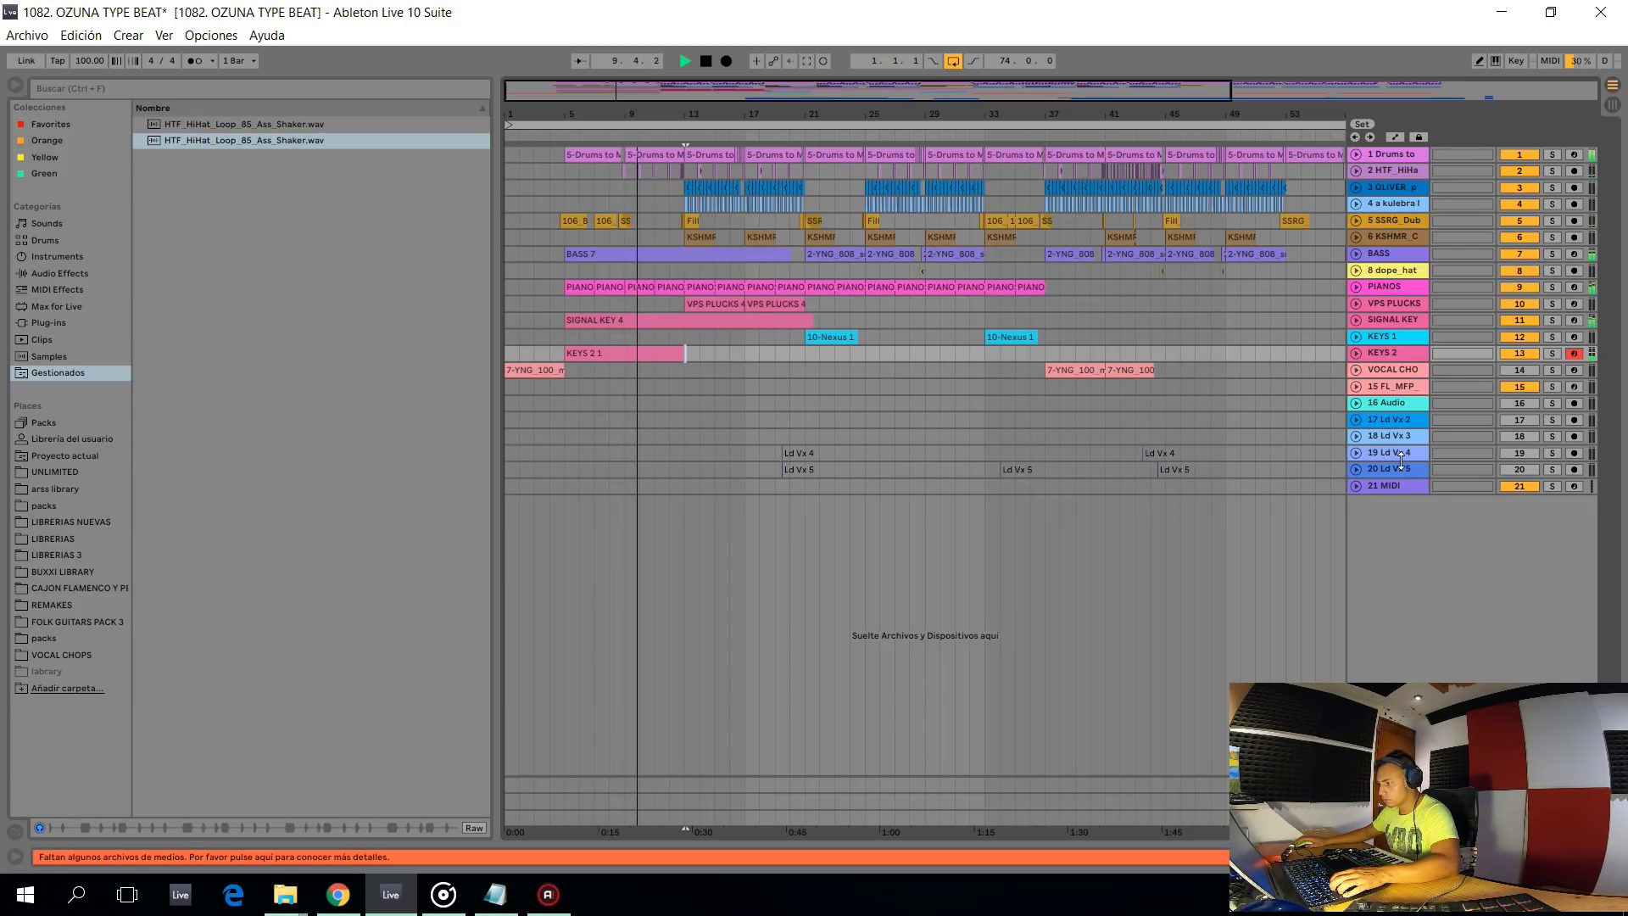
pyautogui.click(1394, 463)
pyautogui.keyDown('shift'); pyautogui.click(1390, 402); pyautogui.keyUp('shift')
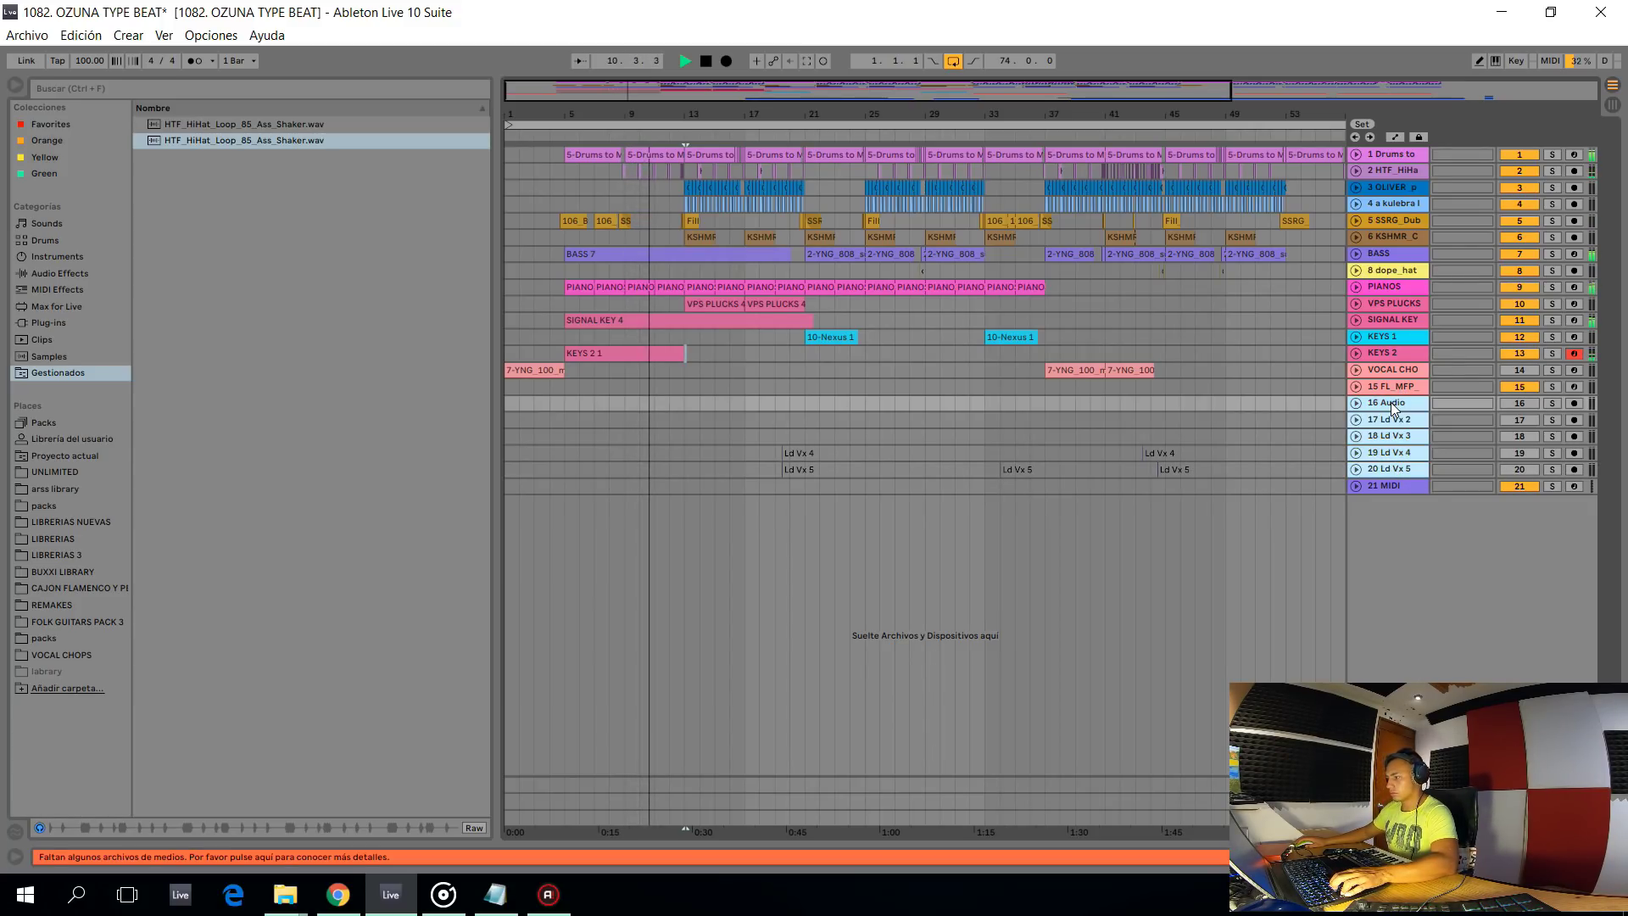
pyautogui.press('Delete')
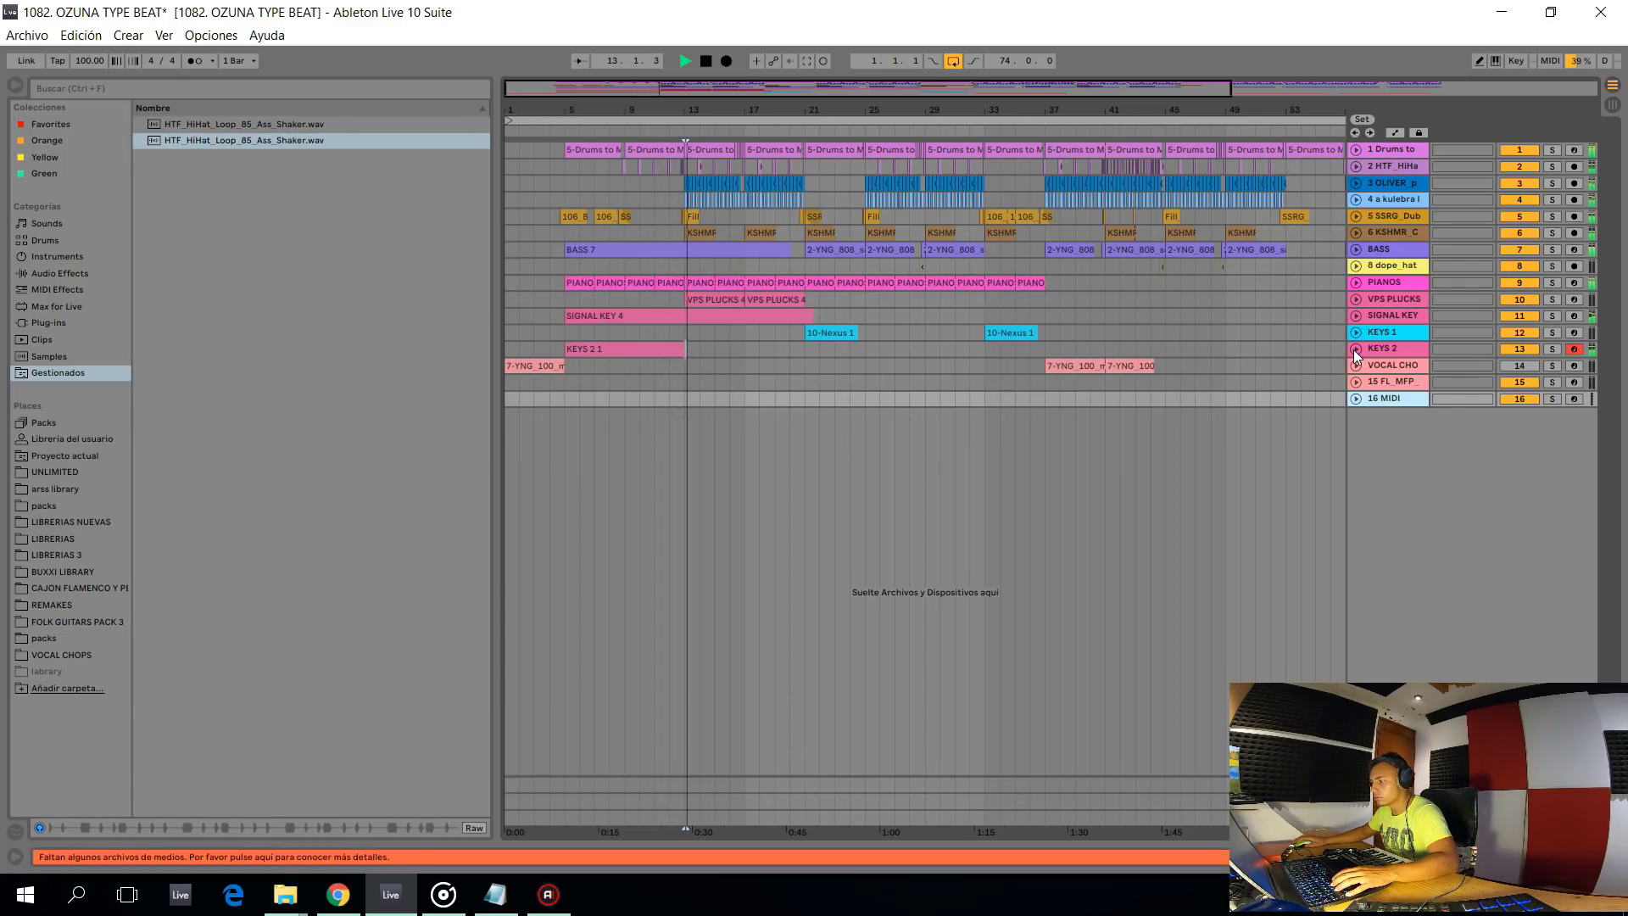
# Unfold KEYS 2 and the vocal chop track, activate and arm the vocal chop track and show its sampler and effects
pyautogui.click(1354, 350)
pyautogui.click(1355, 425)
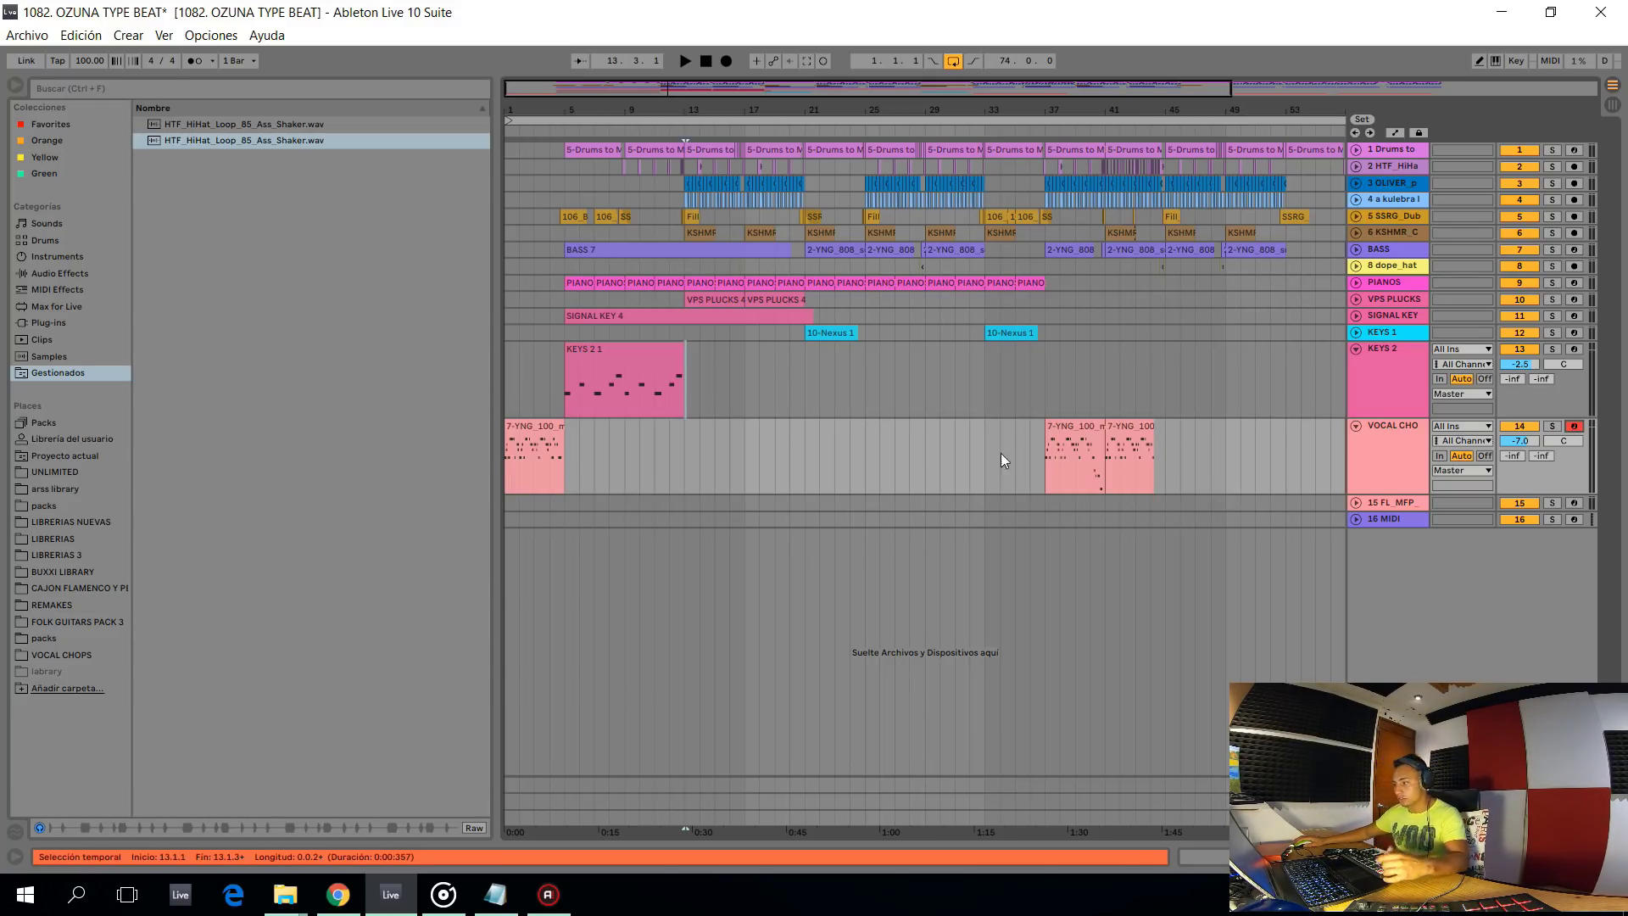
pyautogui.doubleClick(1384, 458)
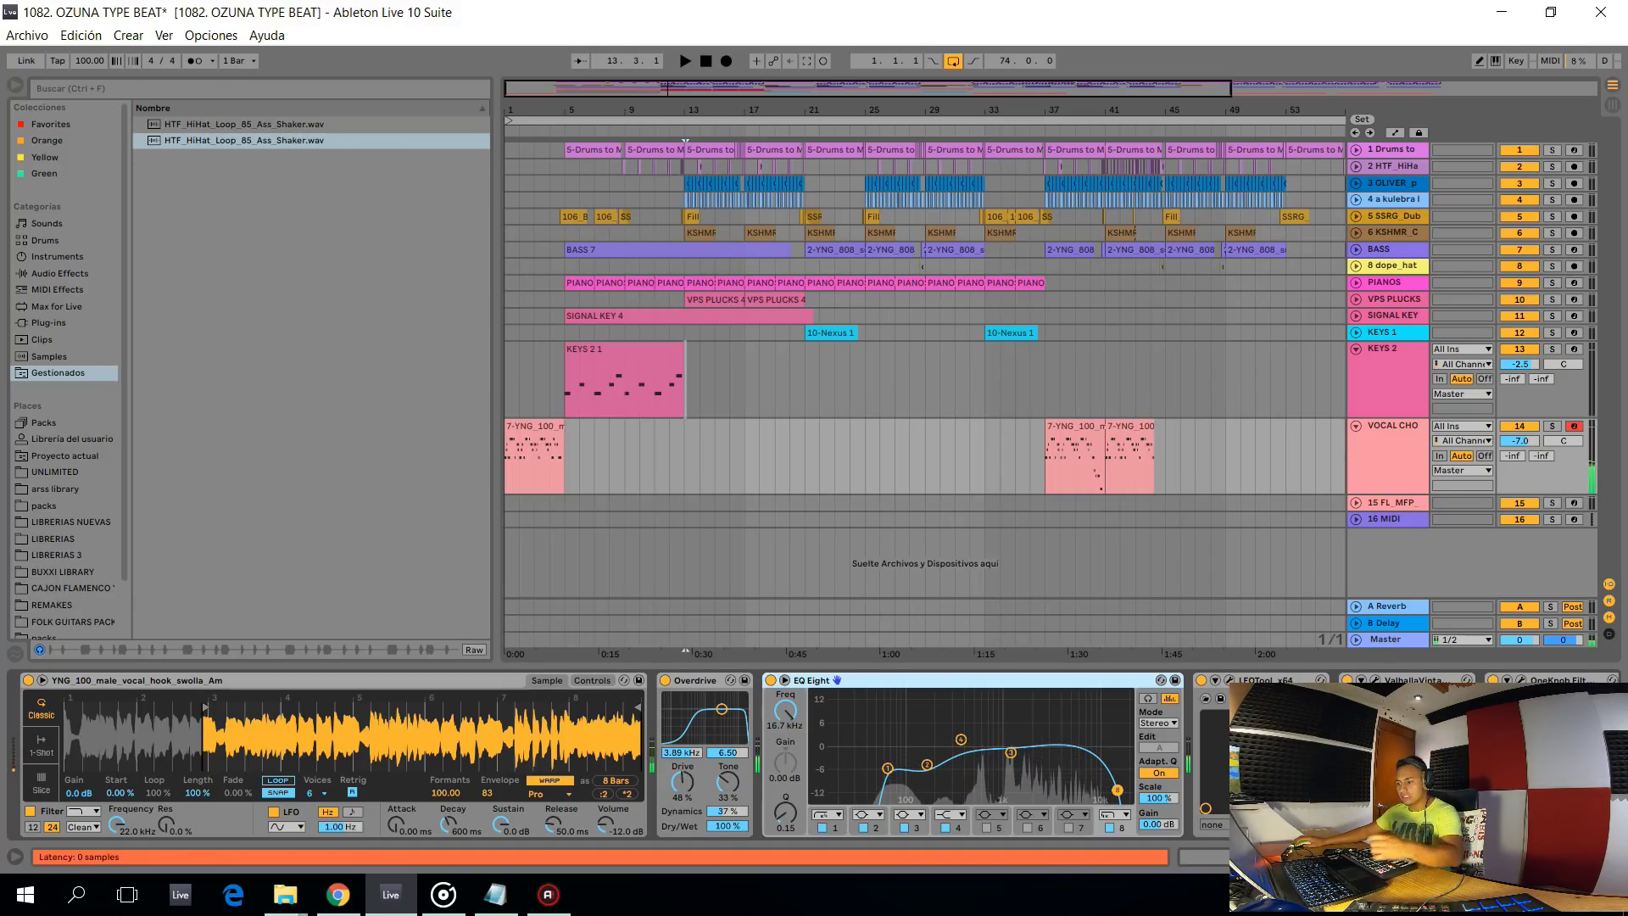
pyautogui.click(1551, 681)
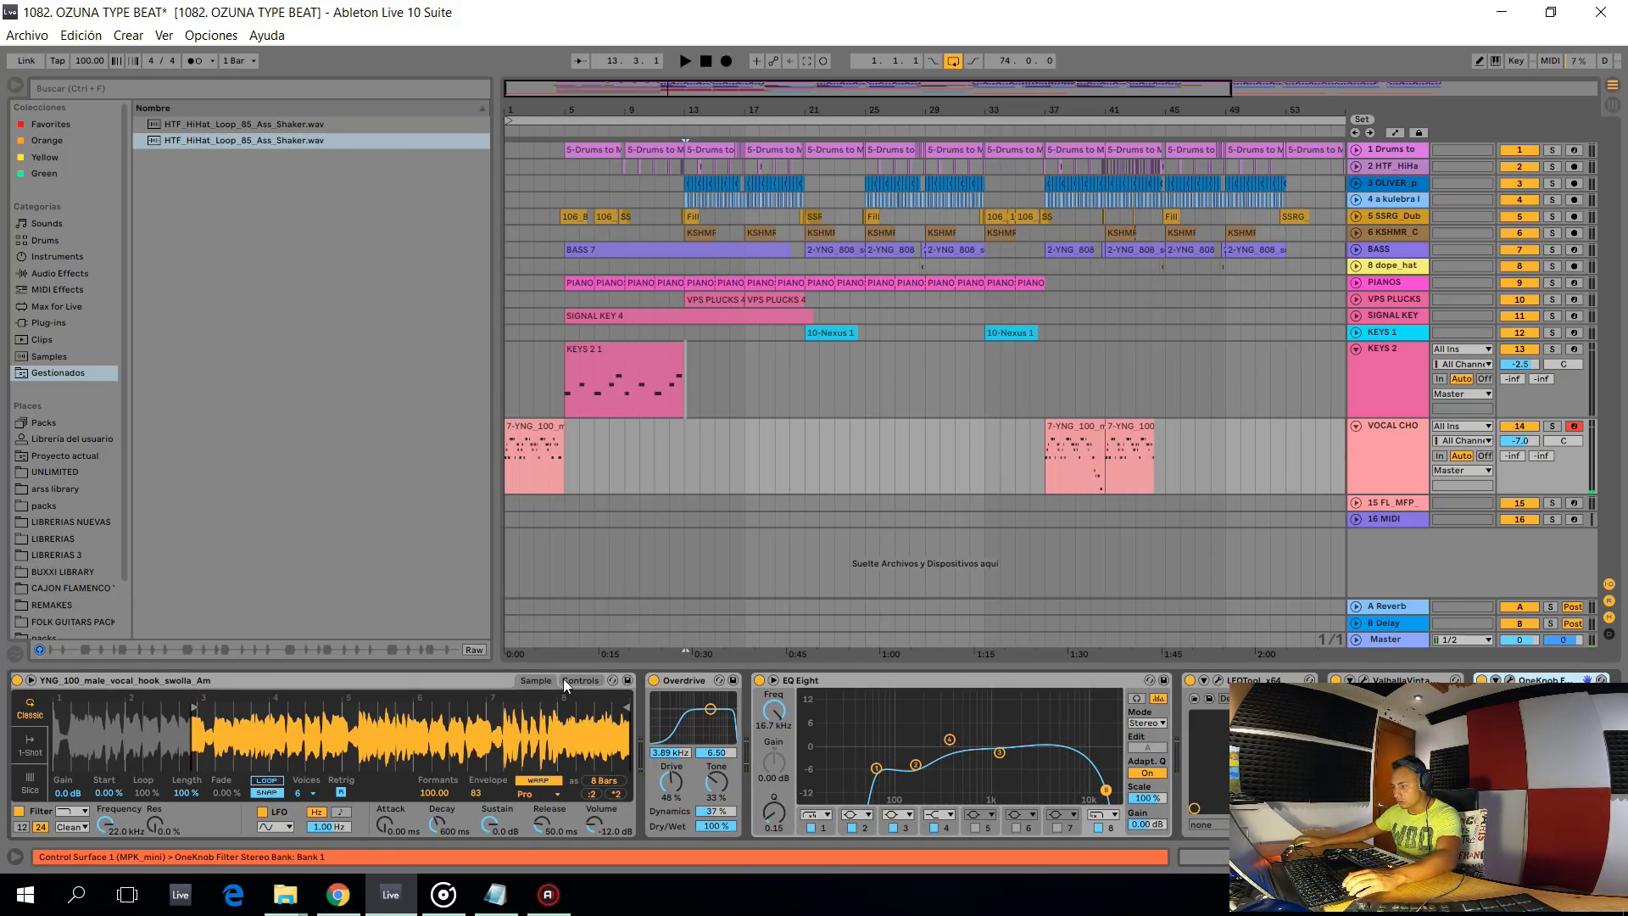
# Bypass the Overdrive and EQ Eight on the vocal chop track and switch both back on to compare the sound
pyautogui.click(660, 685)
pyautogui.click(654, 680)
pyautogui.click(760, 680)
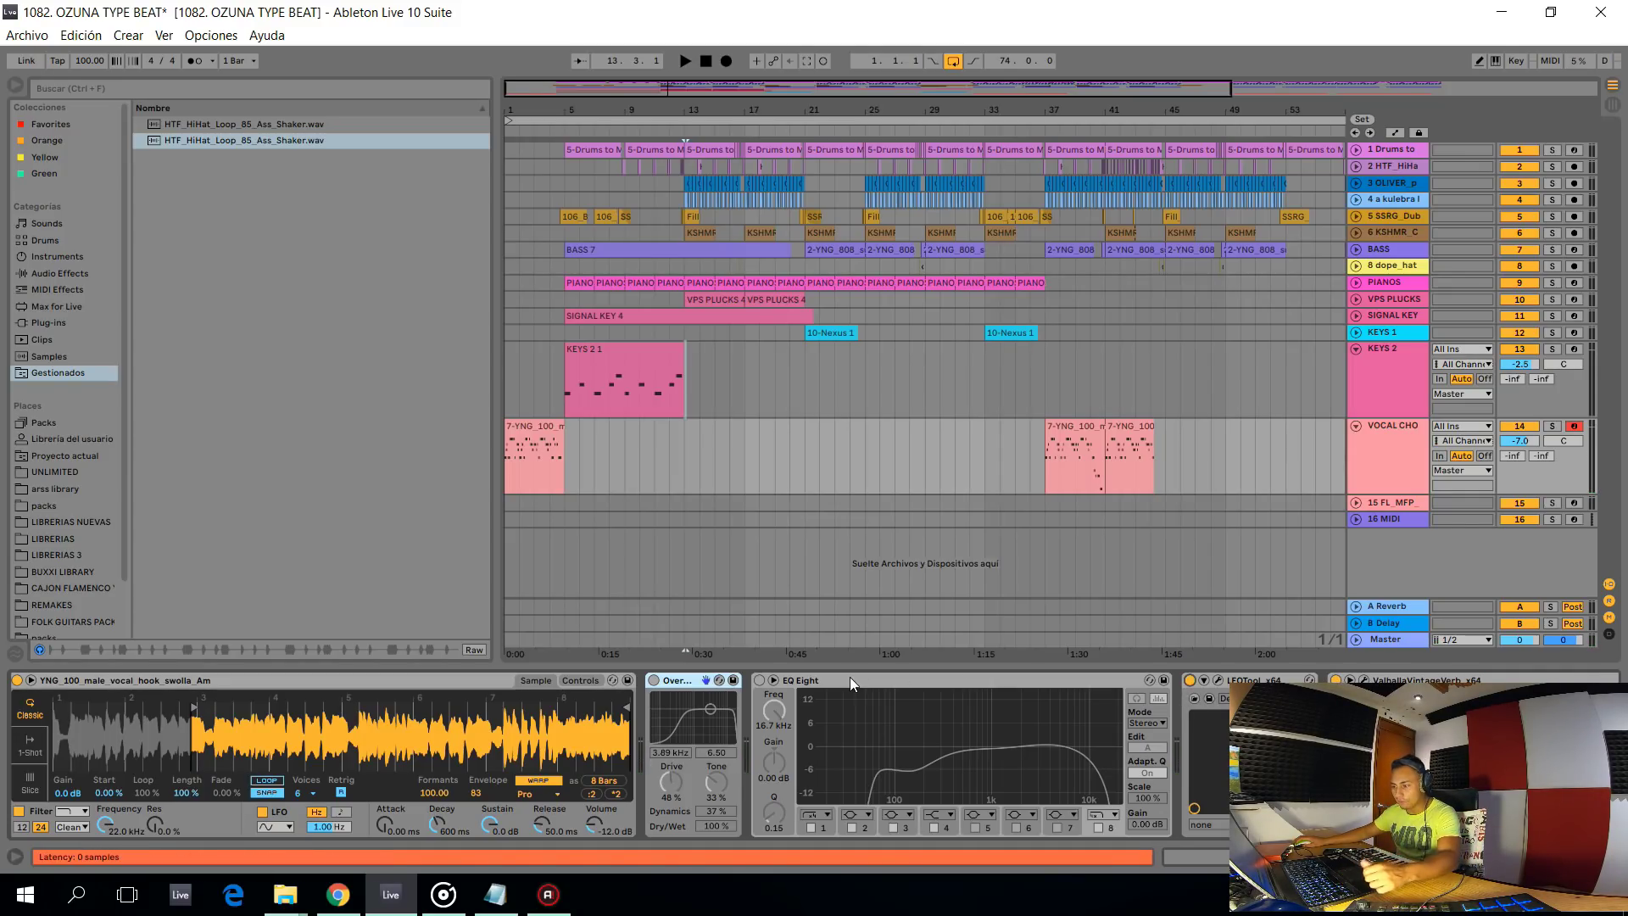
pyautogui.click(760, 680)
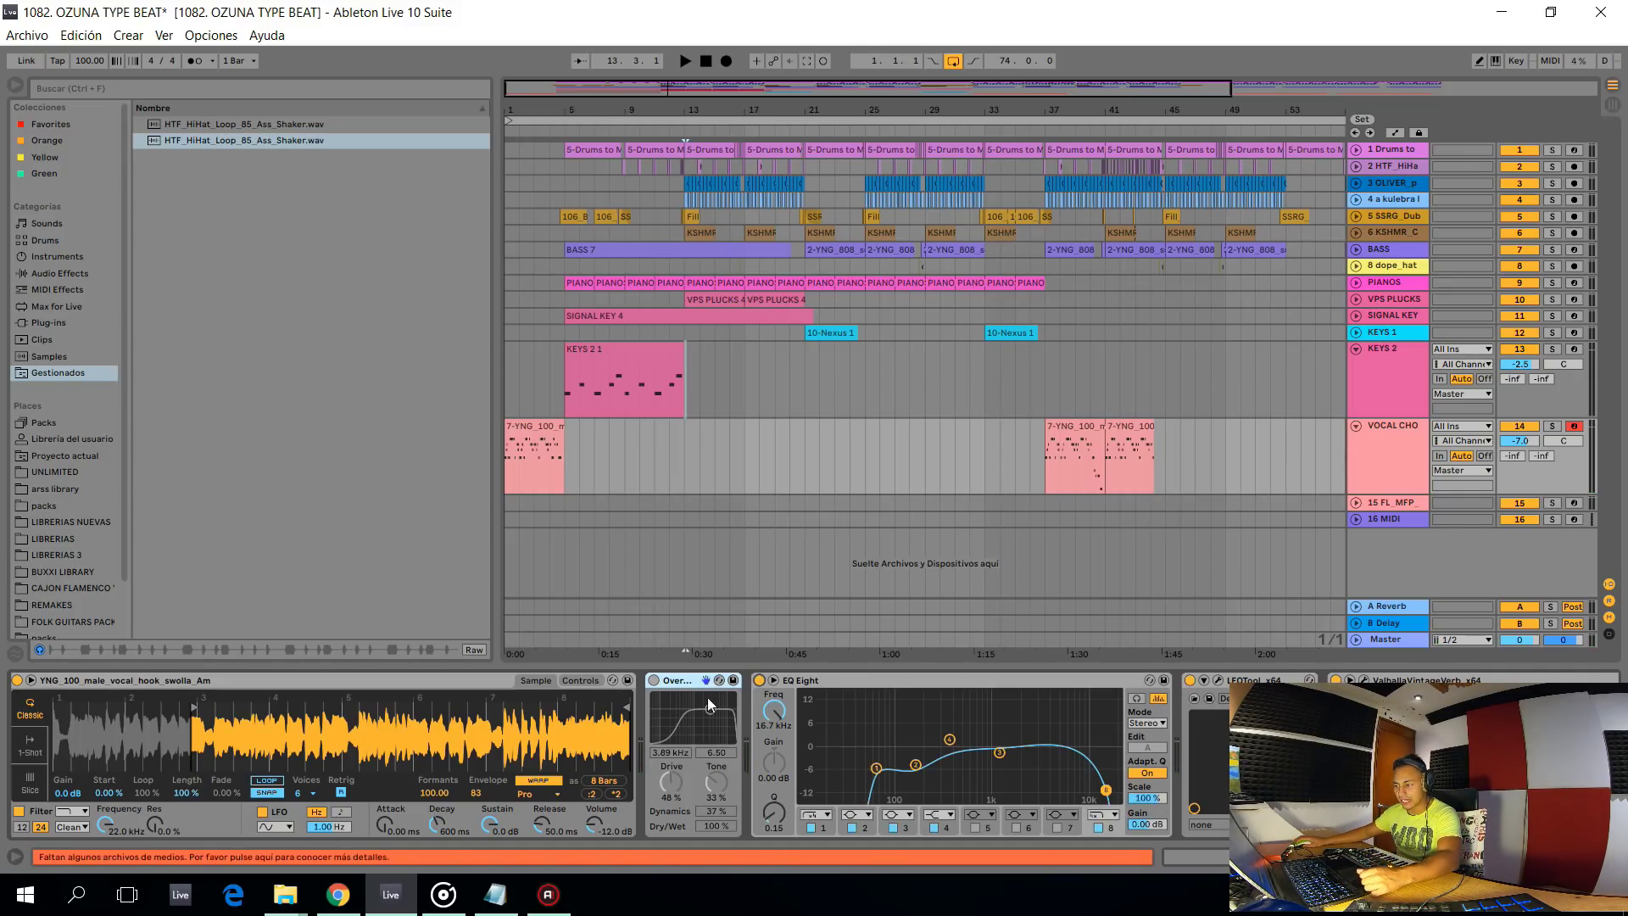
pyautogui.click(654, 681)
# Place the insert marker at bar 11 on the vocal chop track and rehearse the chop melody over playback
pyautogui.click(663, 456)
pyautogui.scroll(2, 678, 458)
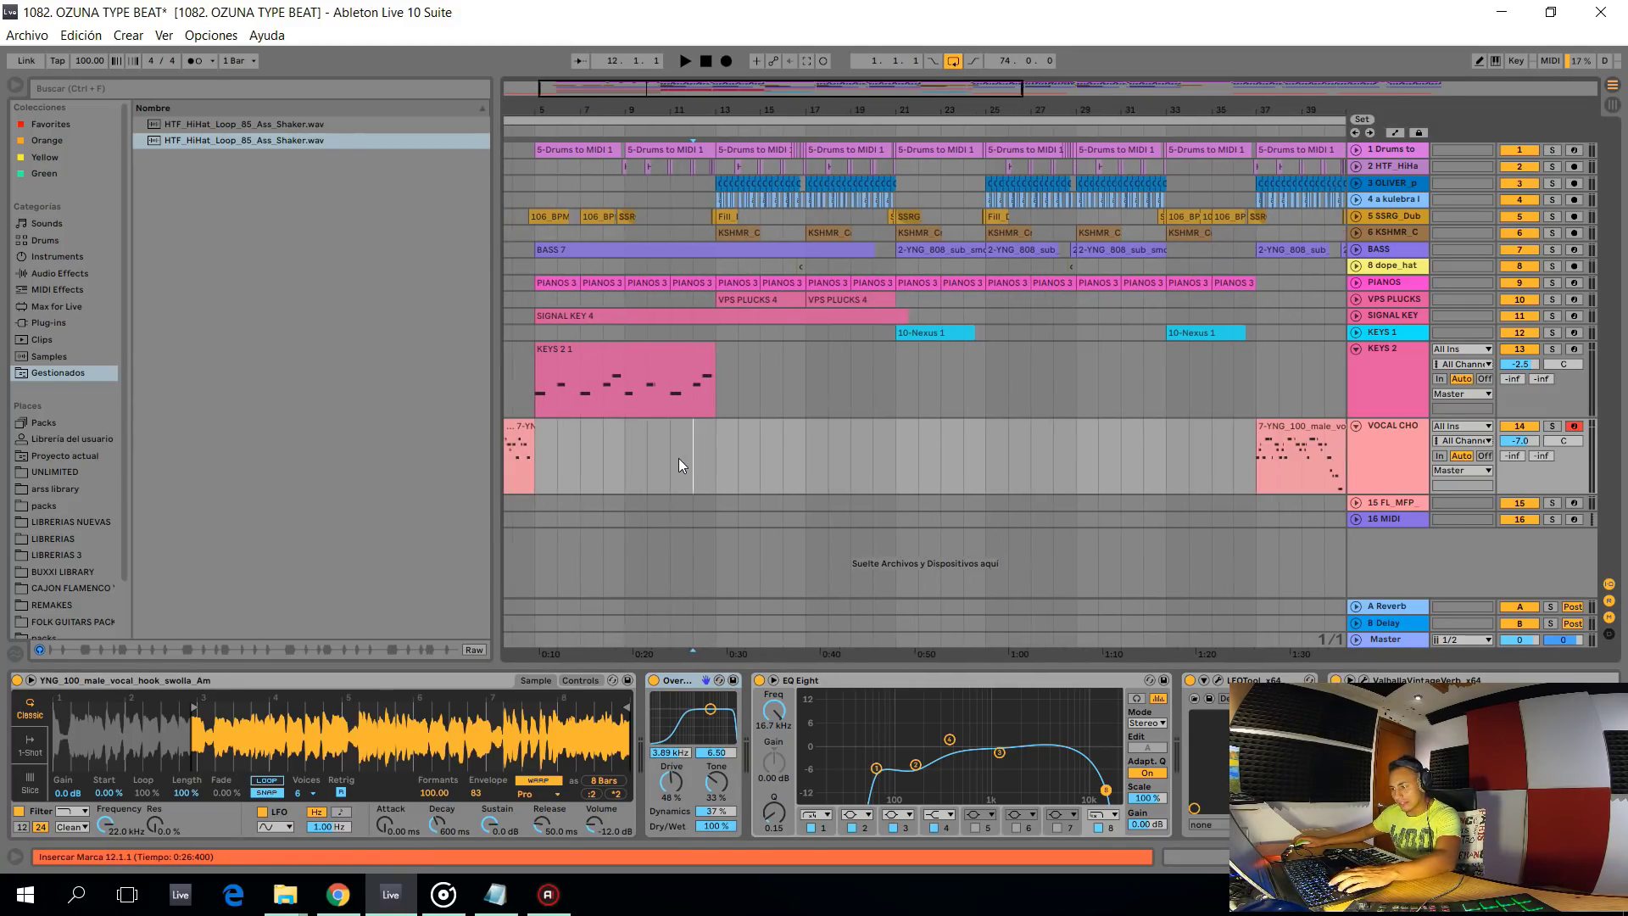
pyautogui.press('space')
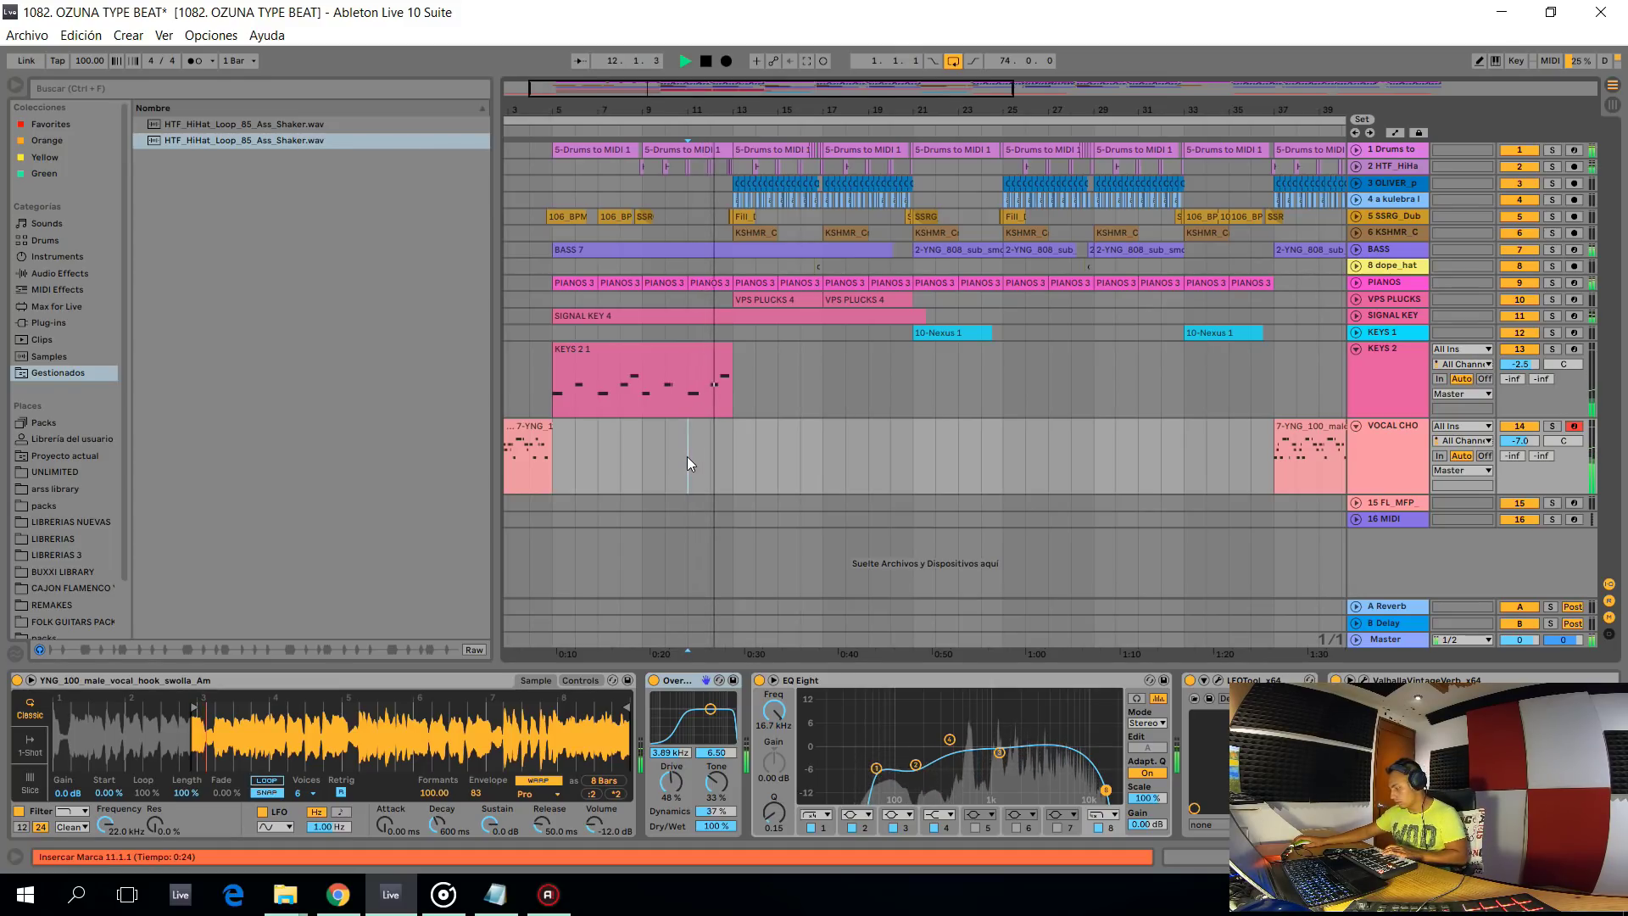
pyautogui.press('space')
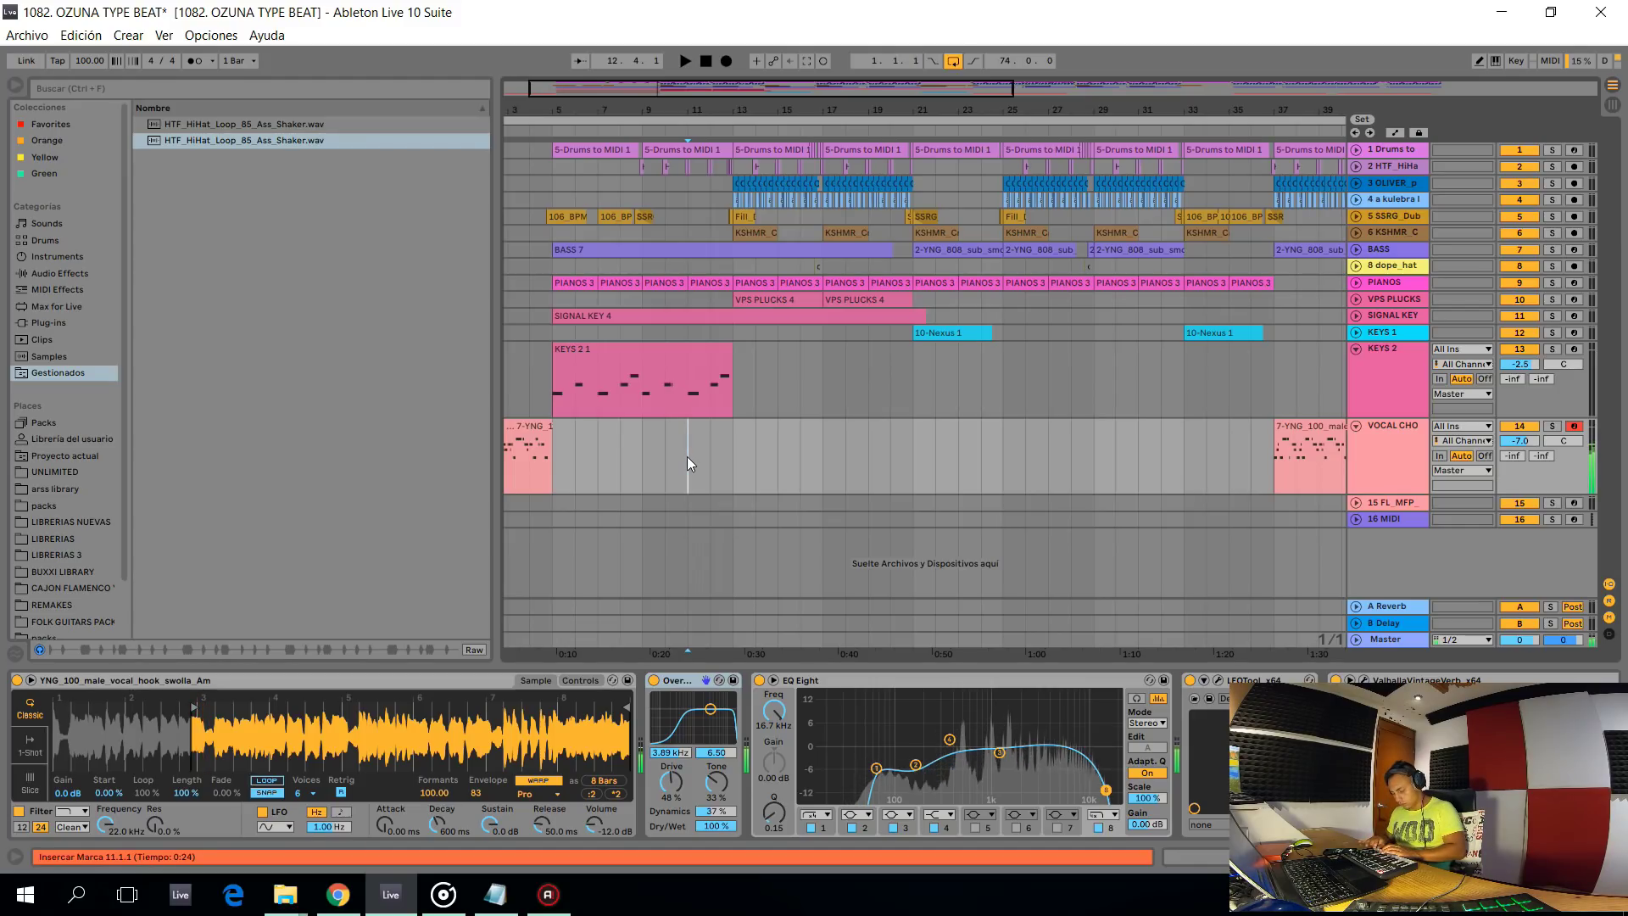
pyautogui.press('space')
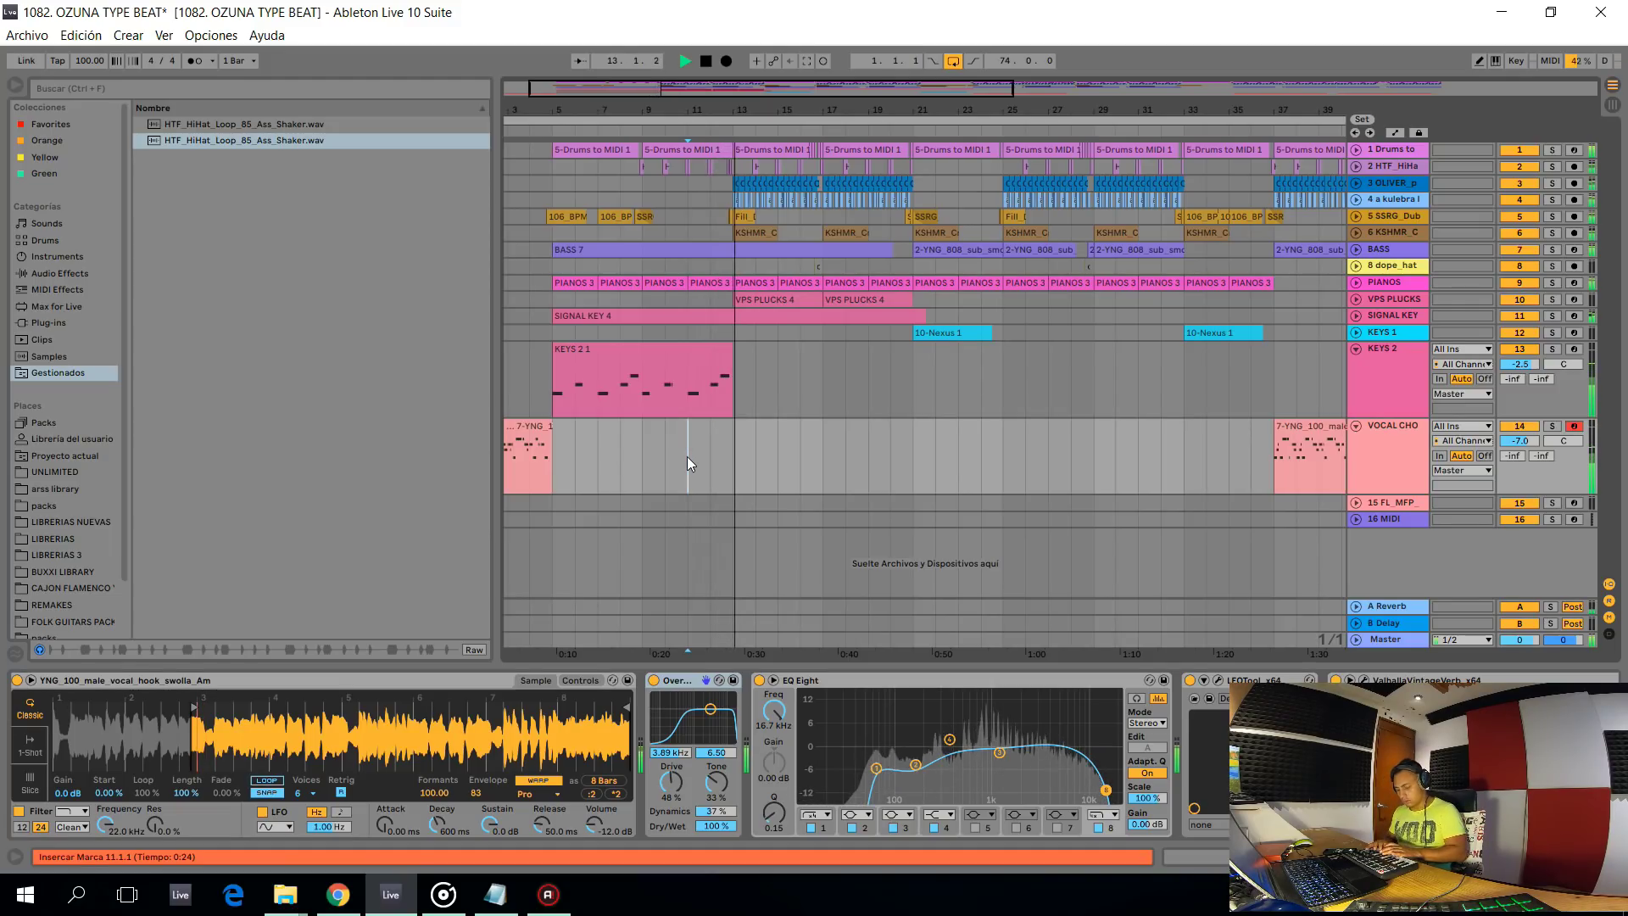
pyautogui.press('space')
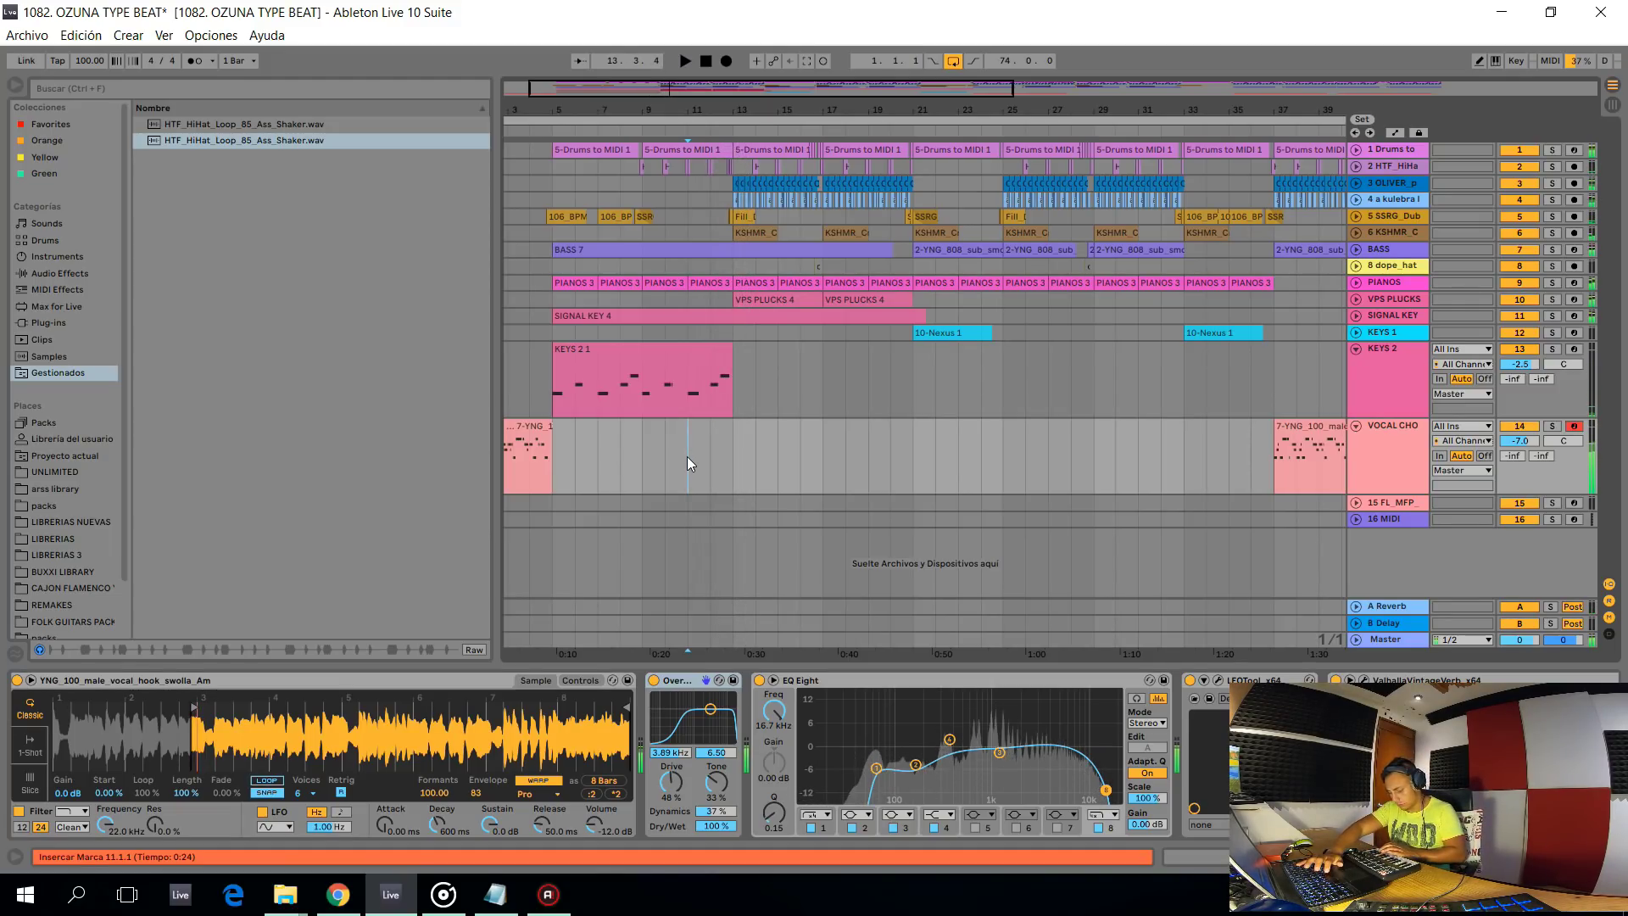
# Record a vocal chop melody on the armed vocal chop track from about bar 13 to bar 21
pyautogui.press('space')
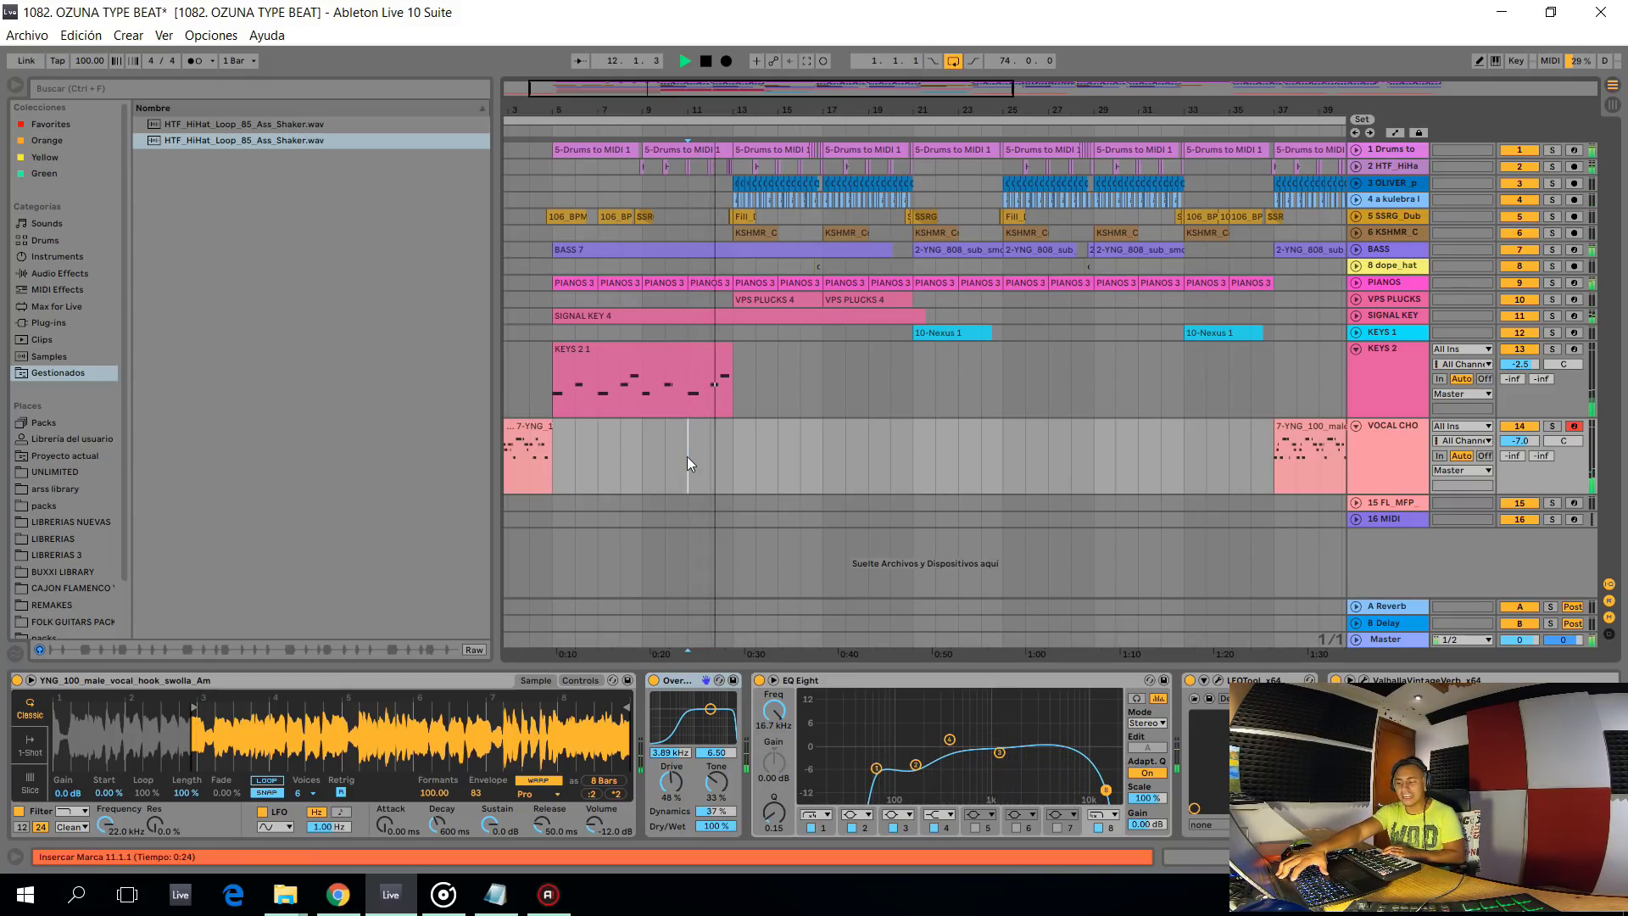
pyautogui.press('F9')
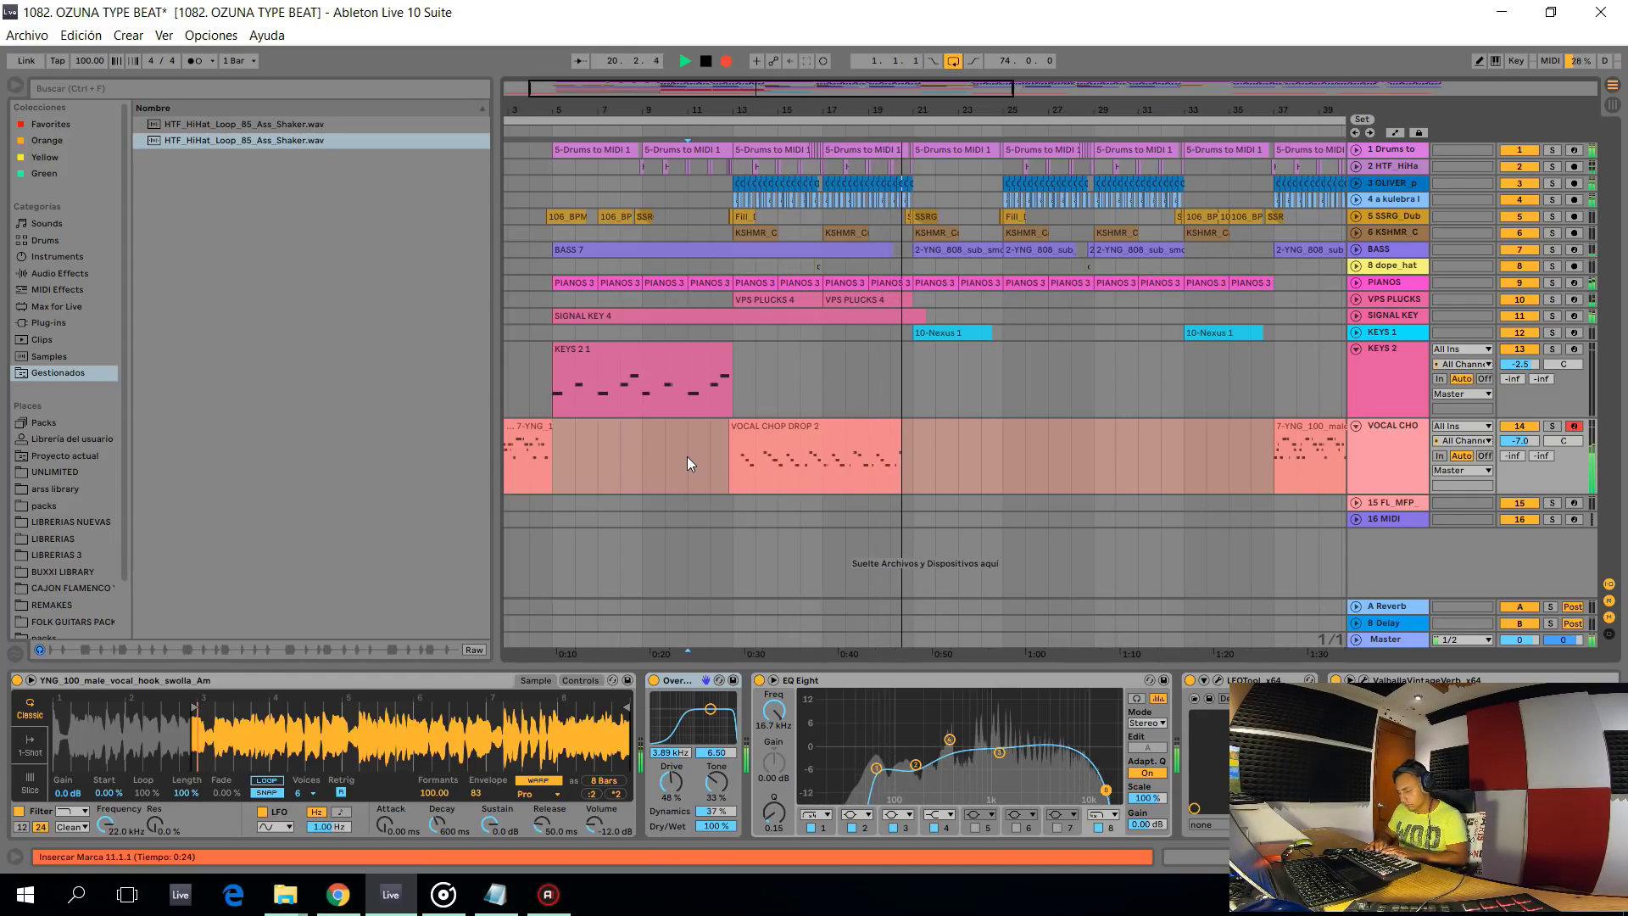
pyautogui.press('space')
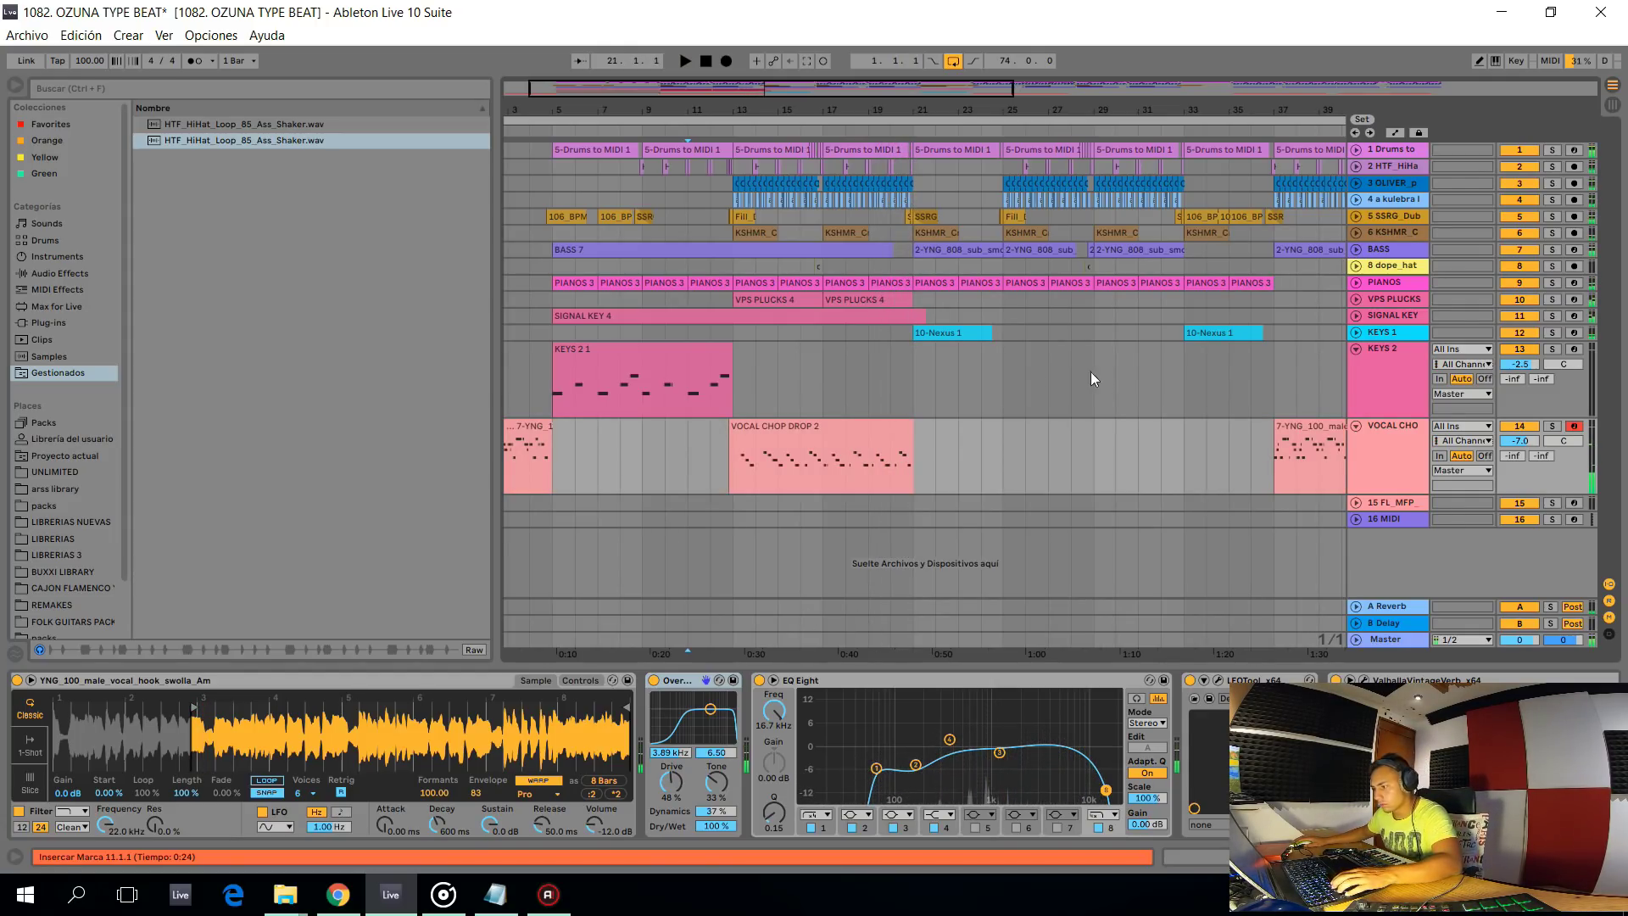
# Delete the 10-Nexus 1 clip on KEYS 1 and the 808 sub clip on BASS that start at bar 21
pyautogui.click(947, 331)
pyautogui.press('Delete')
pyautogui.click(945, 250)
pyautogui.press('Delete')
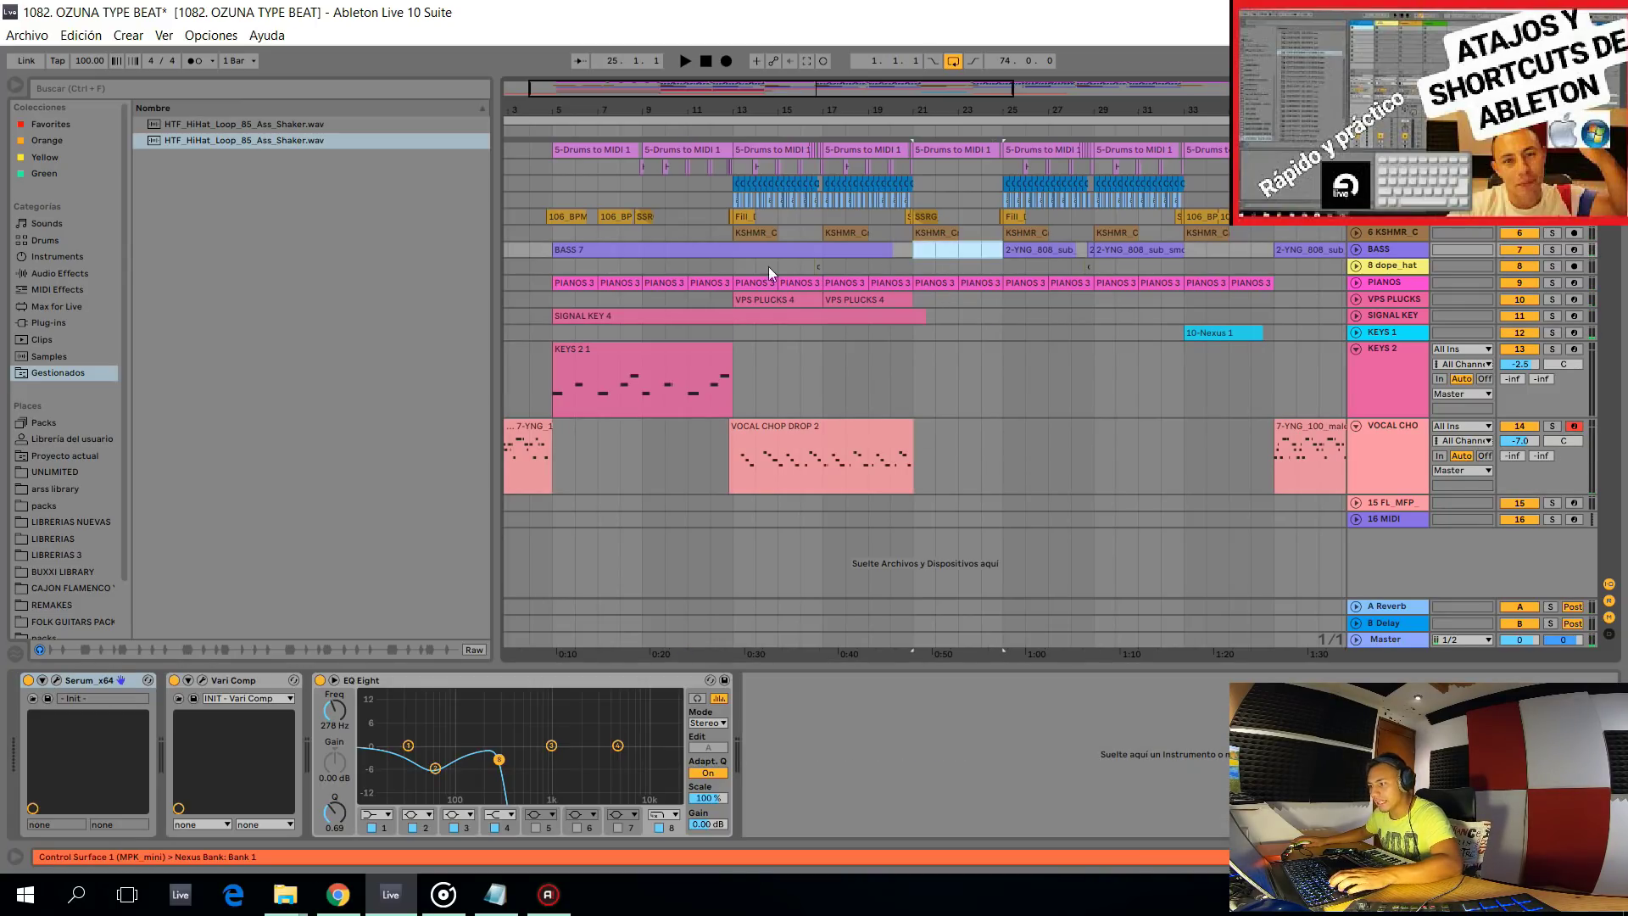
# Play the arrangement from bar 13 and open the notes of the VOCAL CHOP DROP 2 clip
pyautogui.click(734, 264)
pyautogui.press('space')
pyautogui.scroll(2, 753, 488)
pyautogui.doubleClick(795, 435)
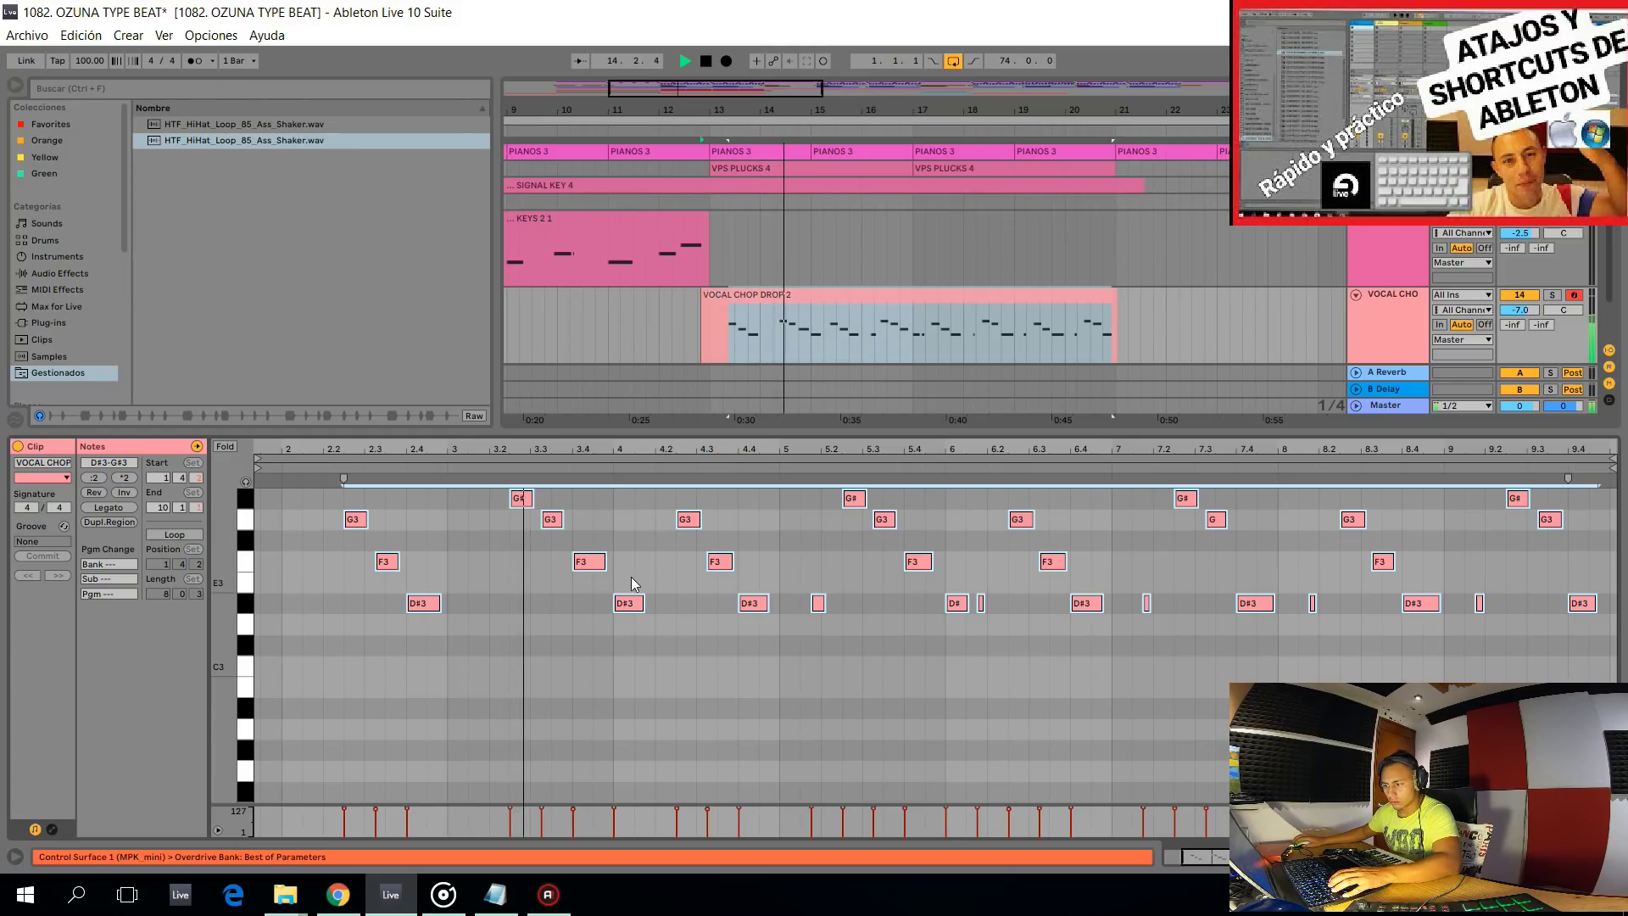
# Remove the F3 note at 3.4 in the vocal chop clip and move the D#3 note from bar 4 into its place
pyautogui.click(646, 549)
pyautogui.scroll(2, 654, 558)
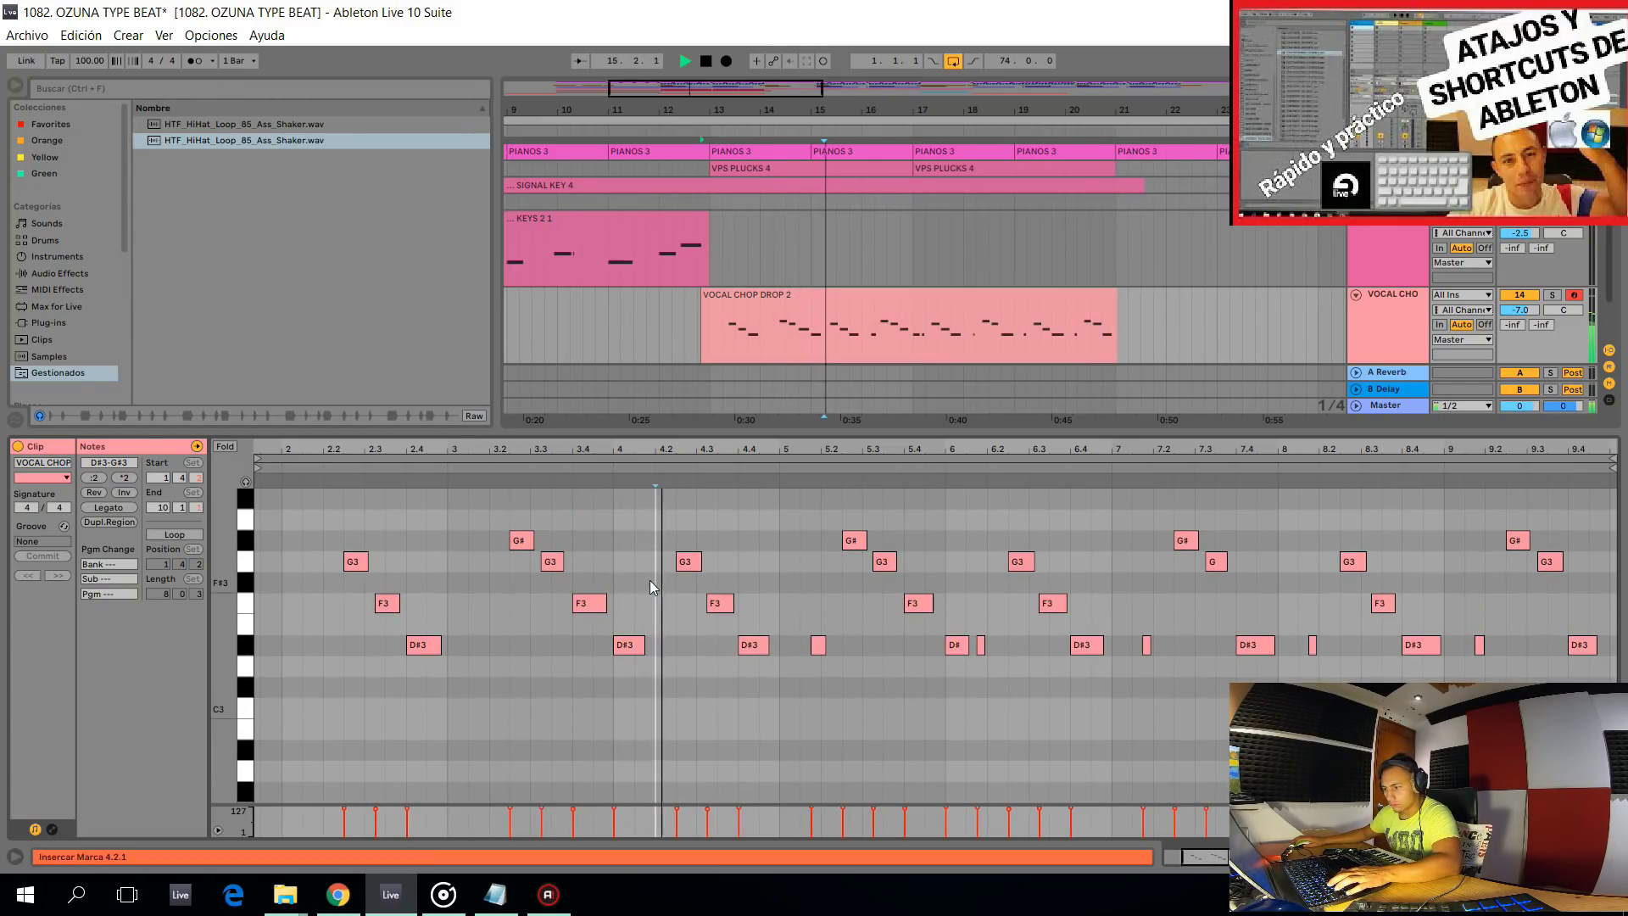
pyautogui.moveTo(625, 646); pyautogui.dragTo(583, 649)
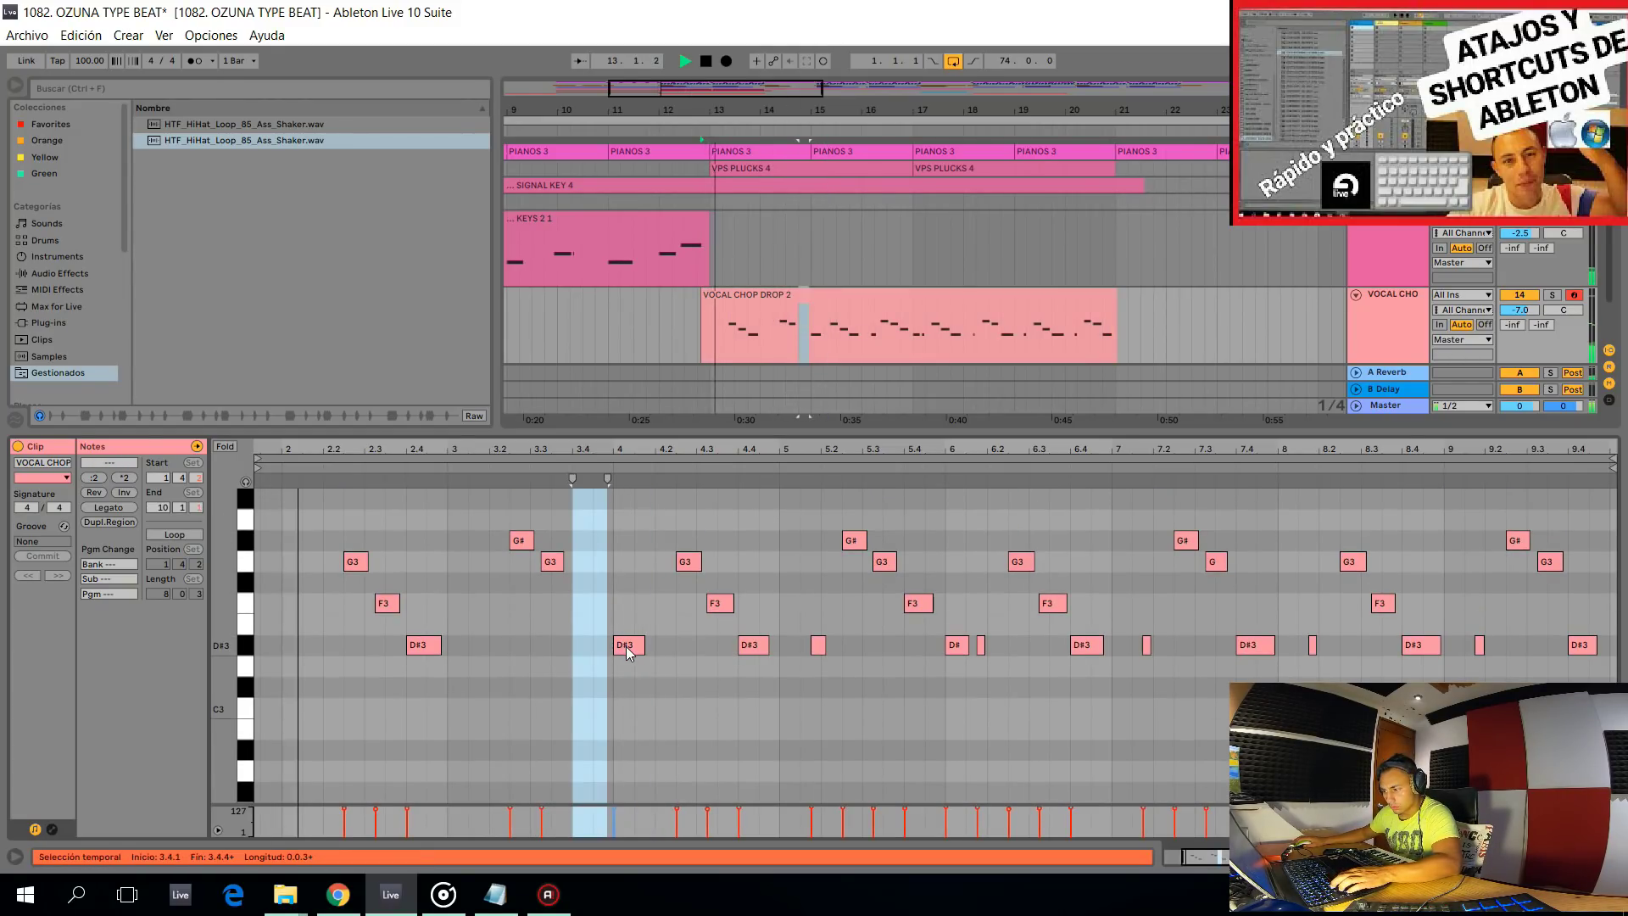
pyautogui.click(599, 606)
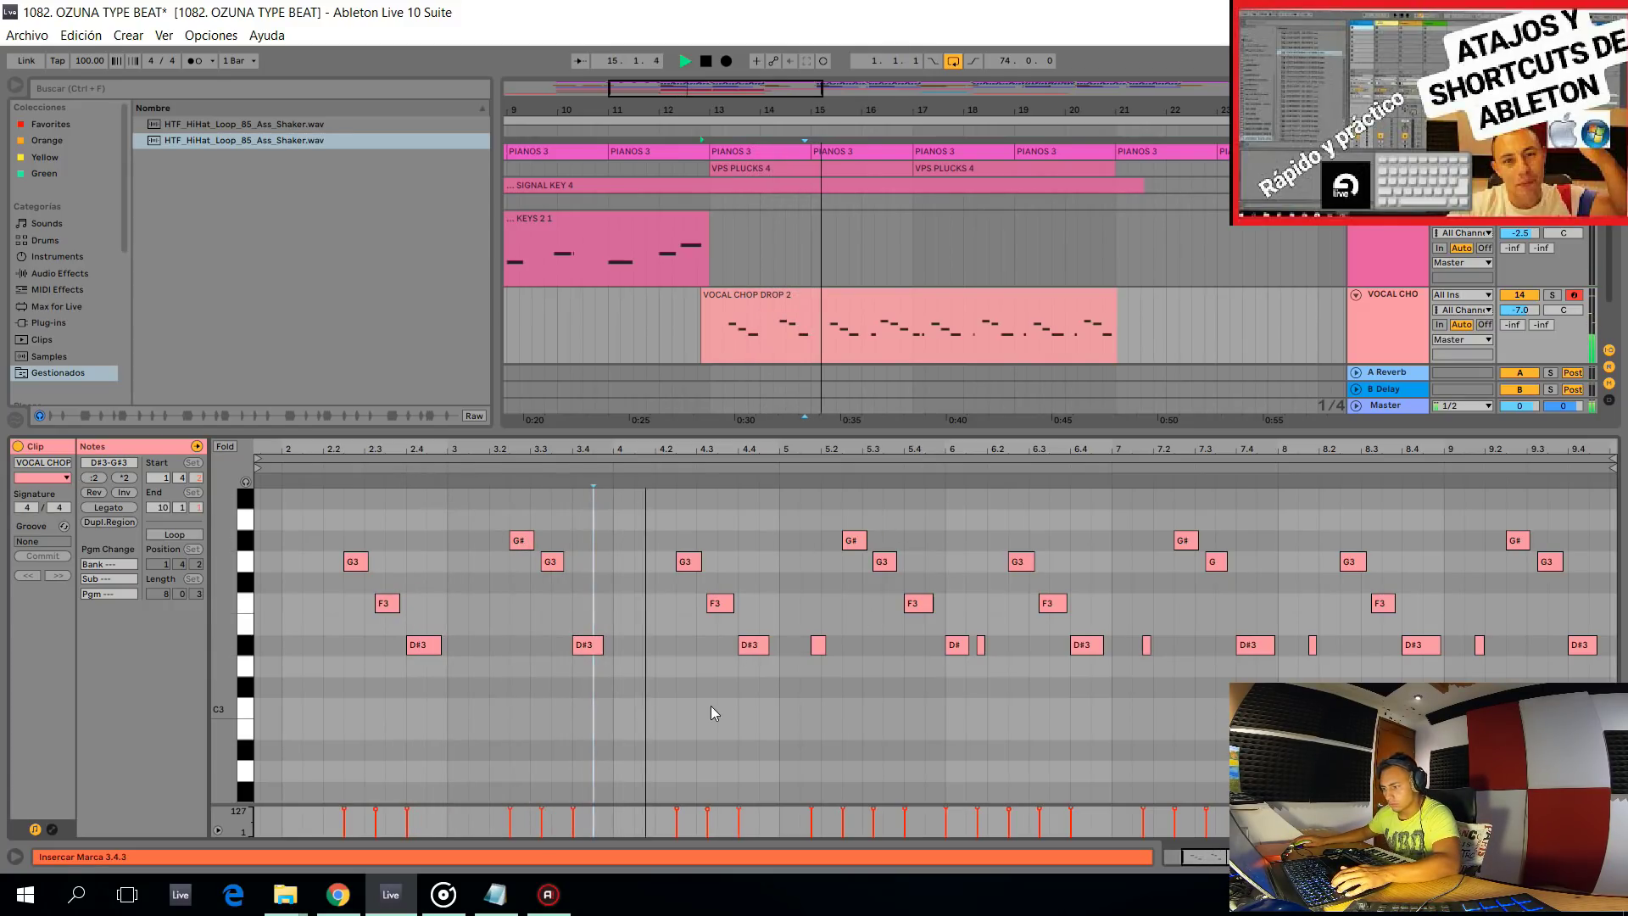
# Delete the short D#3 note at 5.1.4 in the vocal chop clip, undo the deletion and leave the note editor
pyautogui.scroll(2, 871, 651)
pyautogui.click(792, 646)
pyautogui.press('Delete')
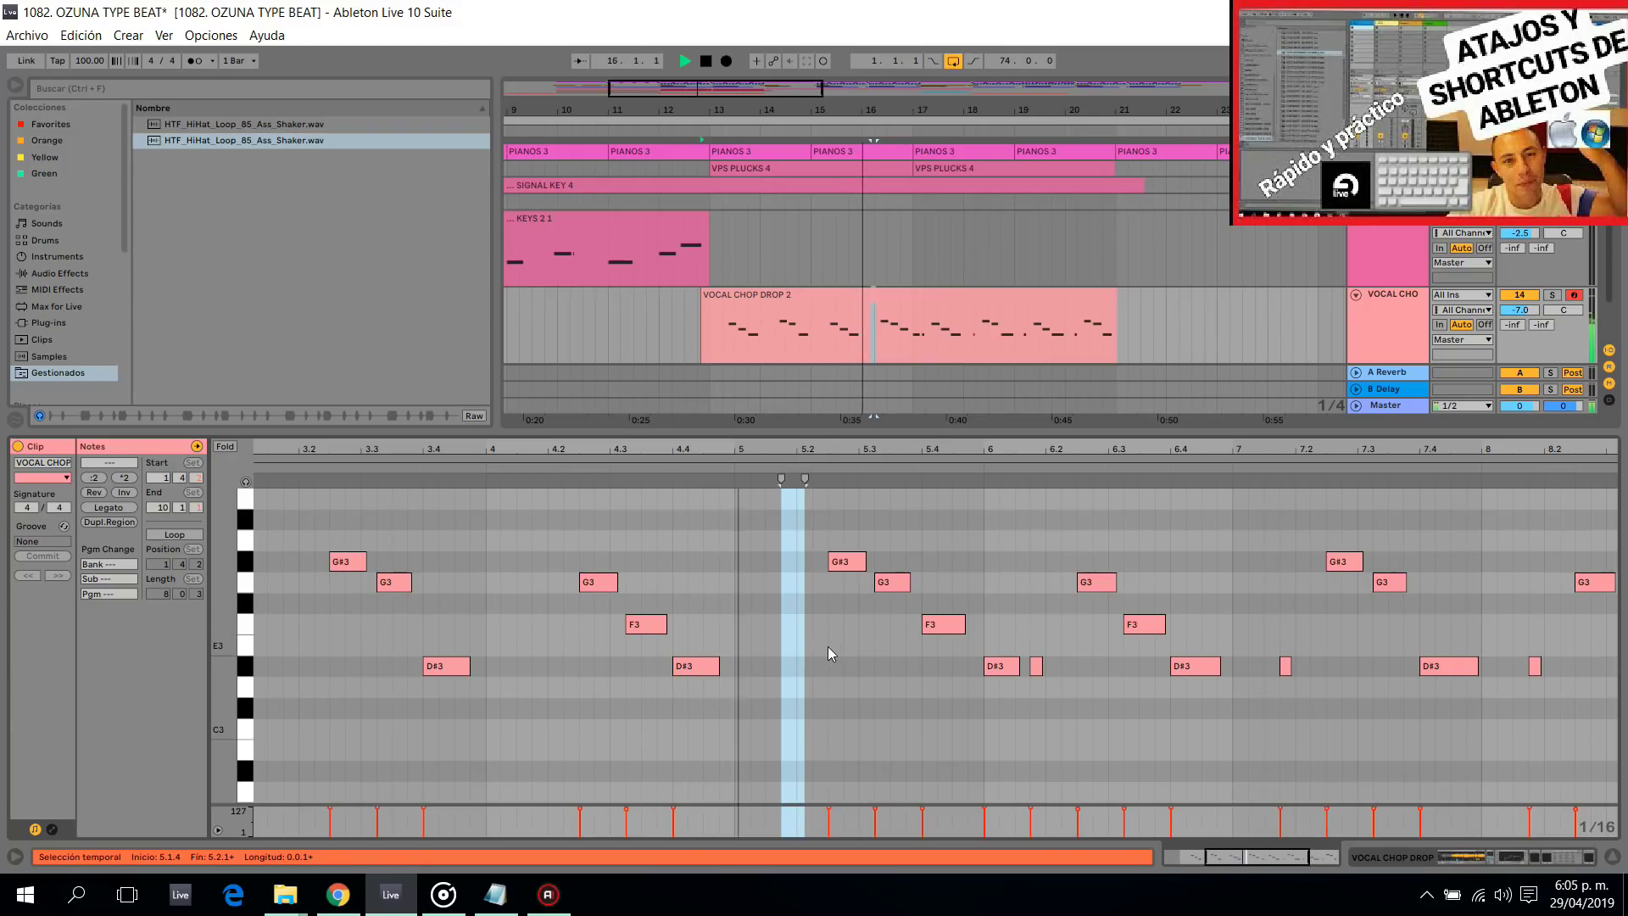
pyautogui.hotkey('ctrl', 'z')
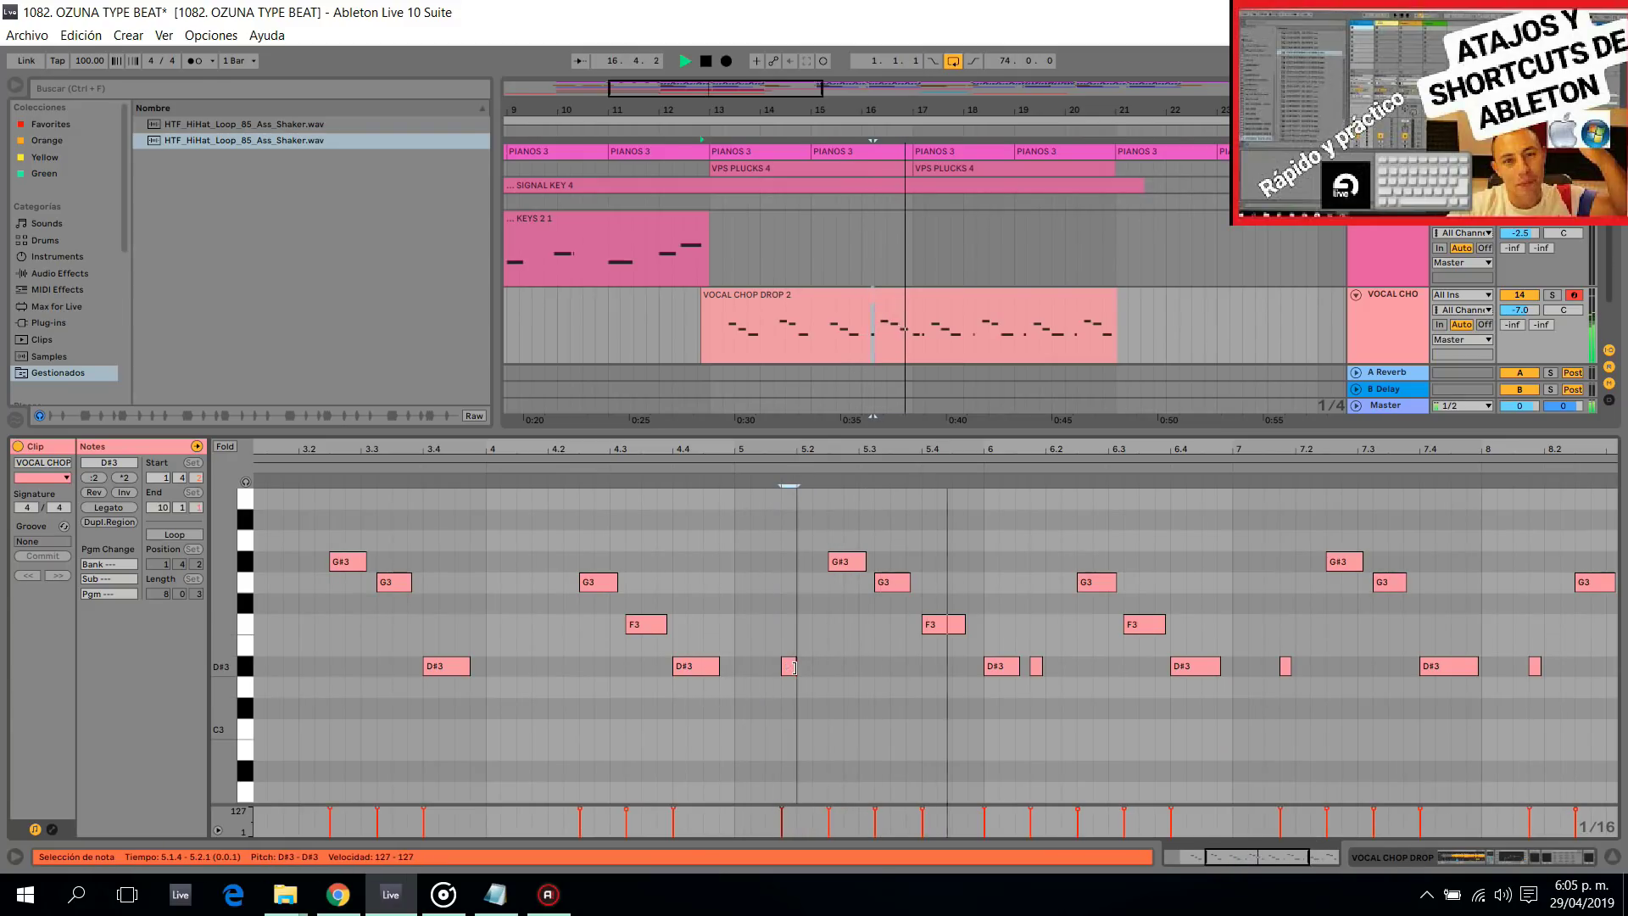
pyautogui.hotkey('ctrl', 'alt', 'l')
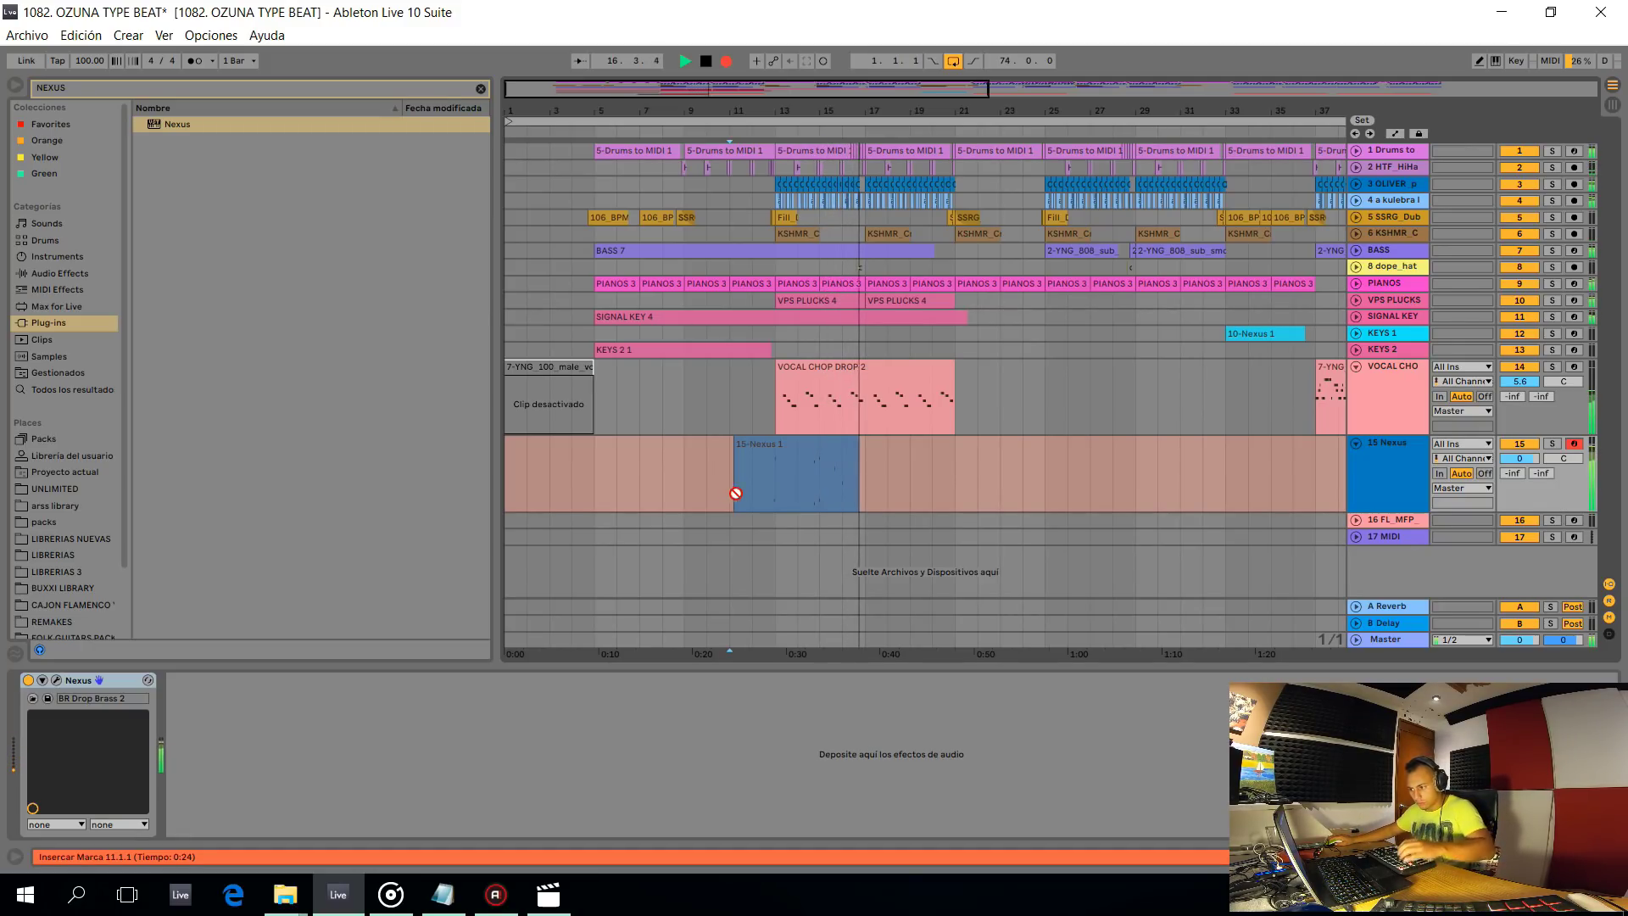
# Stop the recording and delete the part of the 15-Nexus 1 clip between 15.3.1 and 17.1.1
pyautogui.press('space')
pyautogui.press('z')
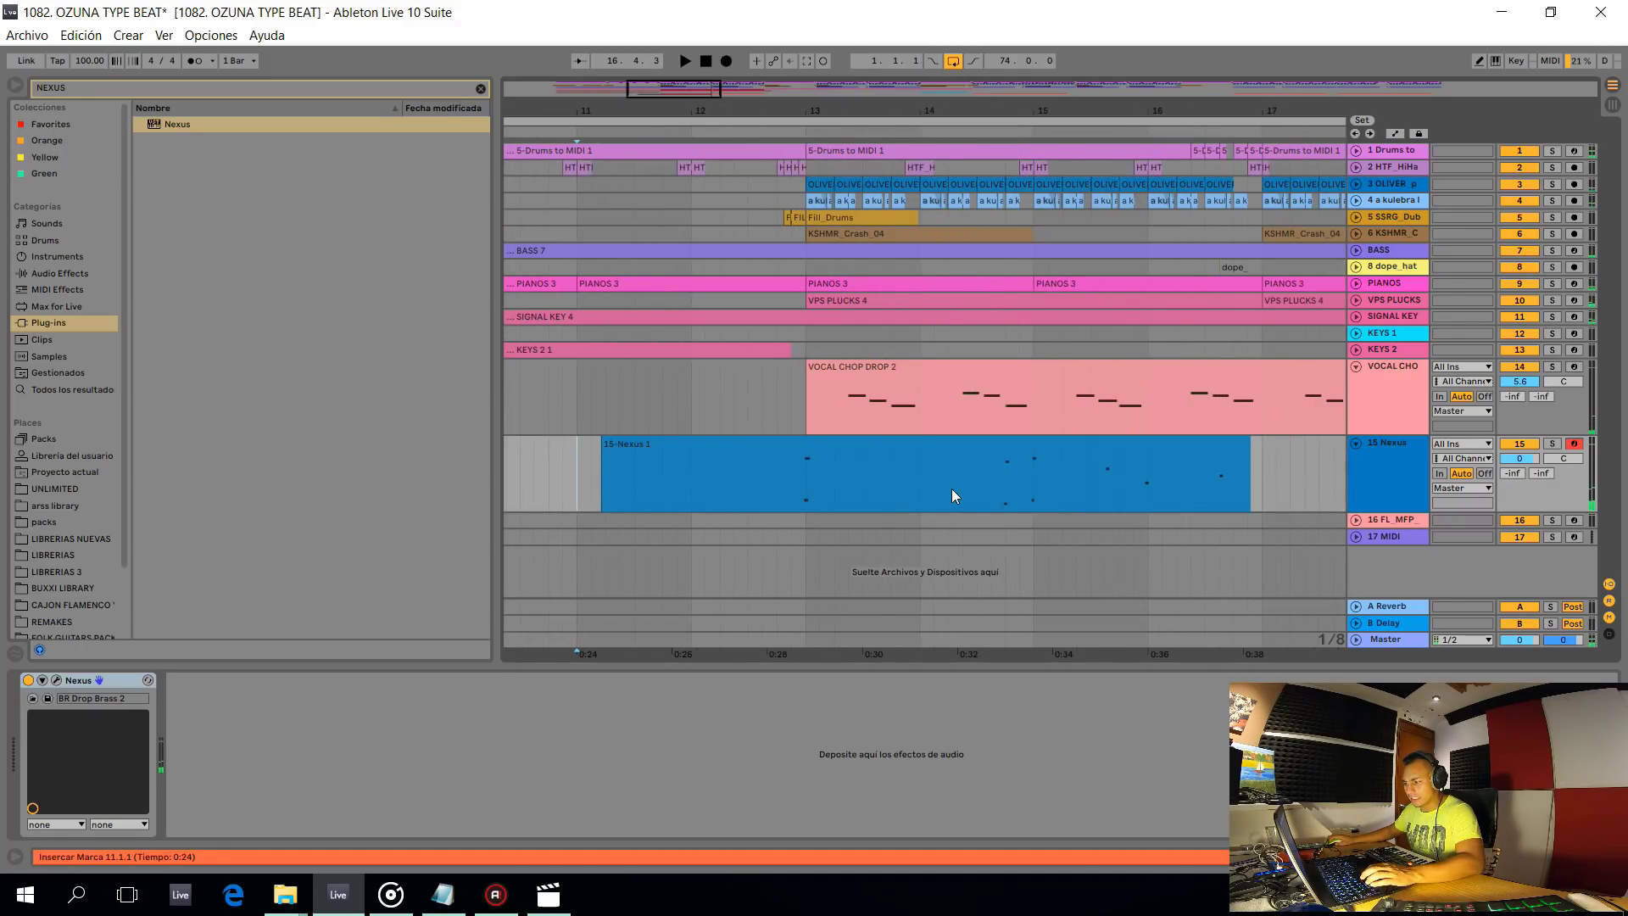
pyautogui.moveTo(948, 488); pyautogui.dragTo(1261, 481)
pyautogui.press('Delete')
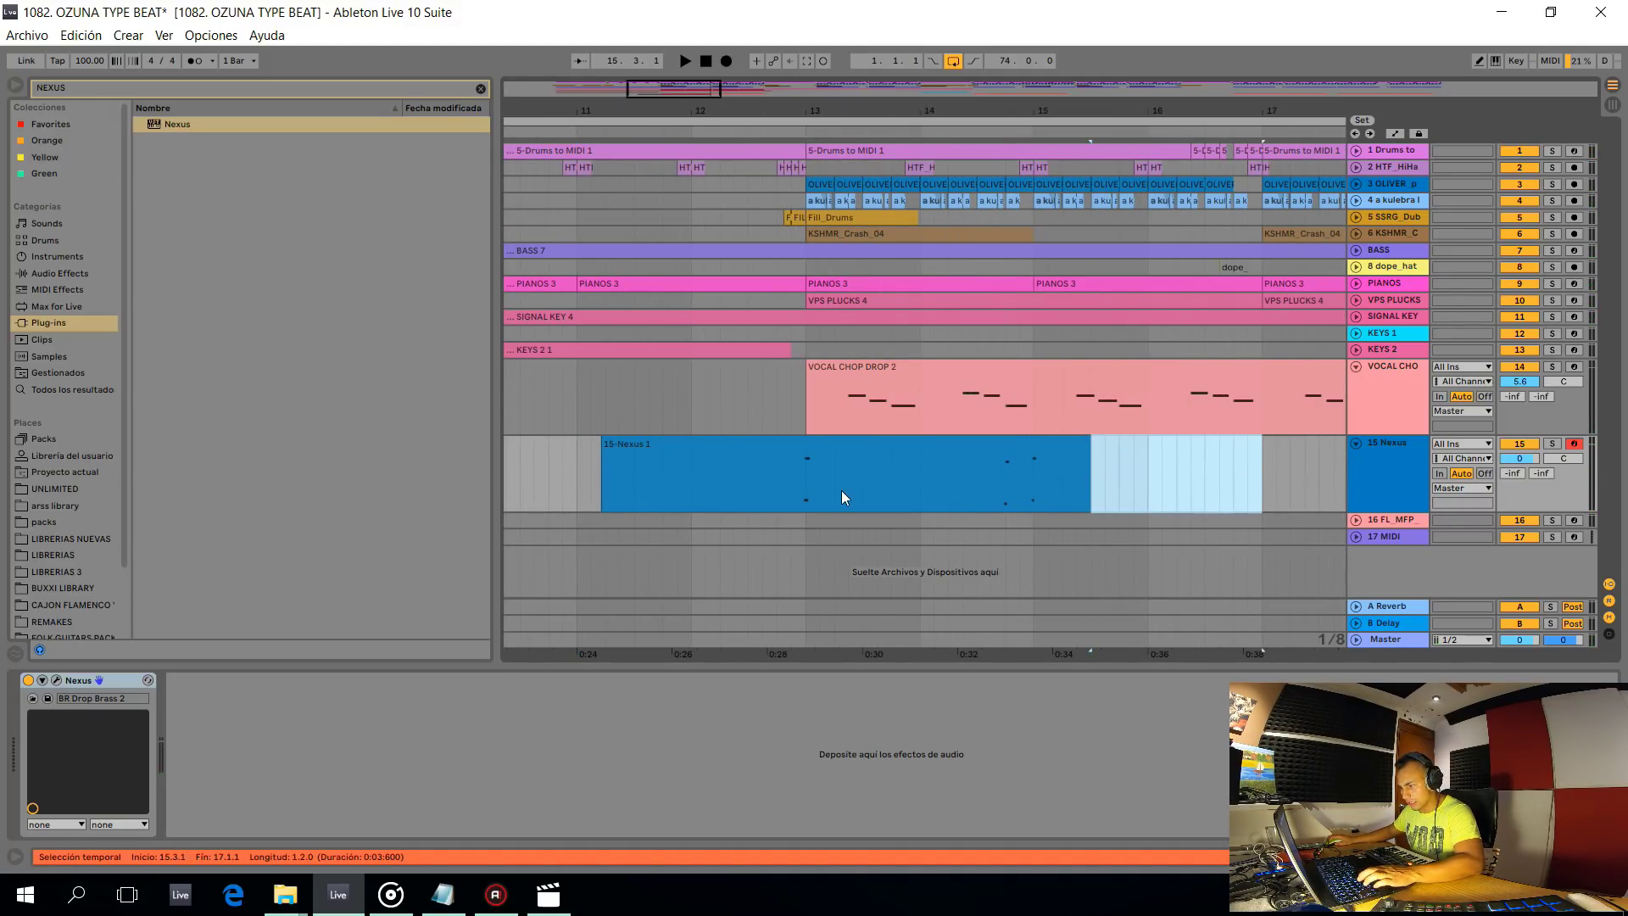
# Open the 15-Nexus 1 clip, quantize all its notes and start playback
pyautogui.doubleClick(842, 492)
pyautogui.hotkey('ctrl', 'a')
pyautogui.hotkey('ctrl', 'u')
pyautogui.press('space')
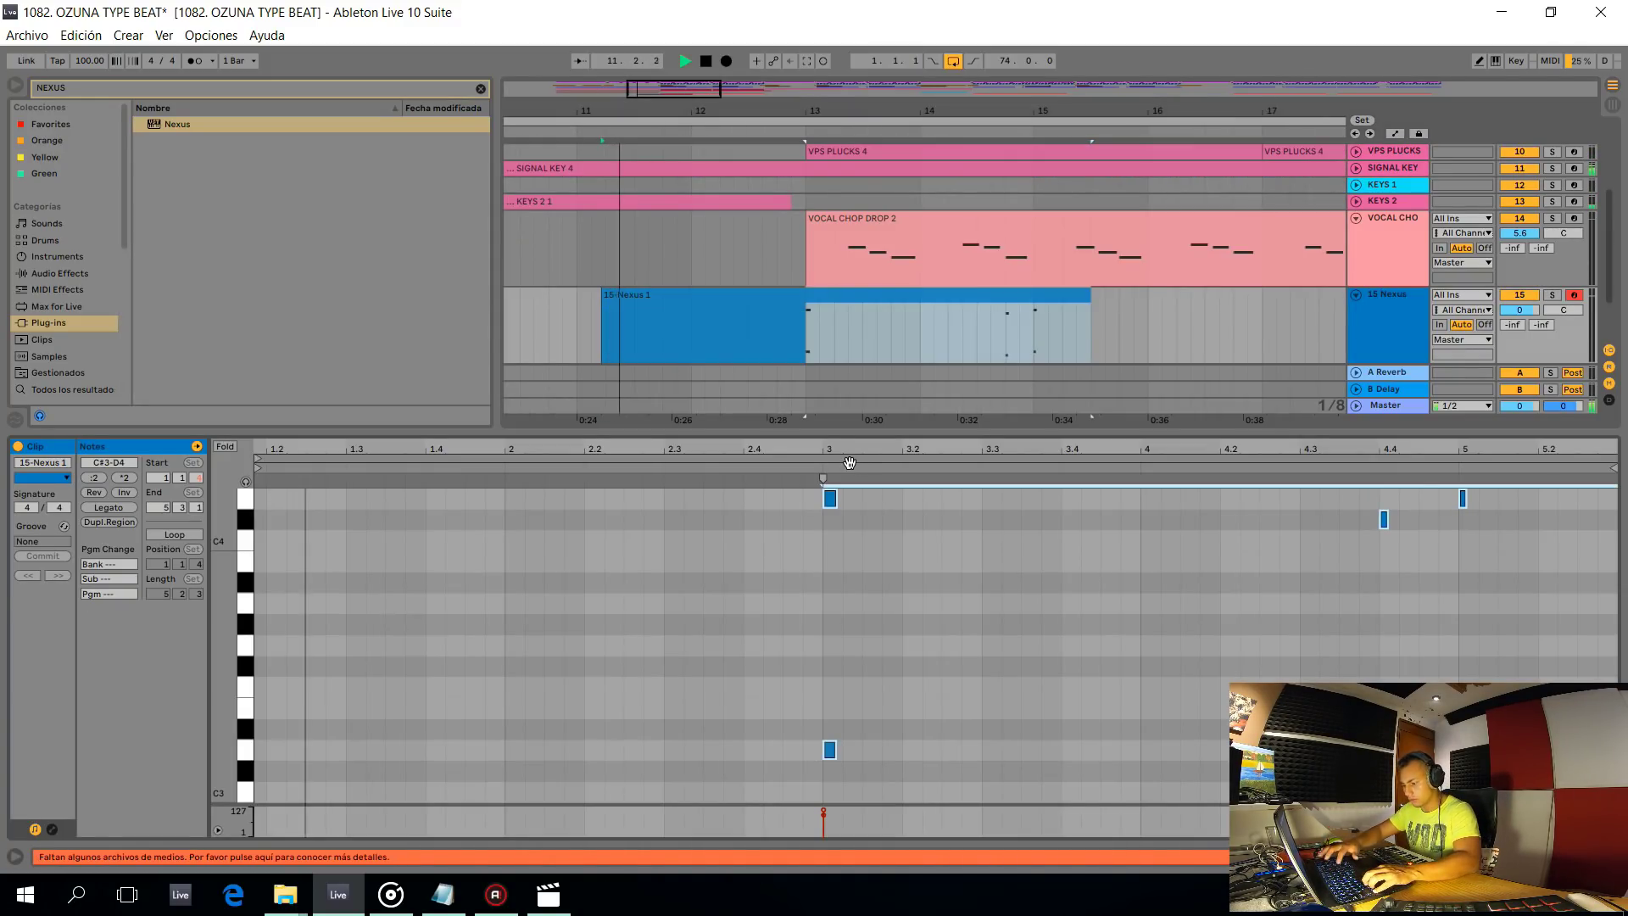
# Leave the note editor and duplicate bars 13 to 17 of the 15 Nexus track to bar 17
pyautogui.hotkey('ctrl', 'alt', 'l')
pyautogui.moveTo(806, 491); pyautogui.dragTo(1265, 468)
pyautogui.hotkey('ctrl', 'd')
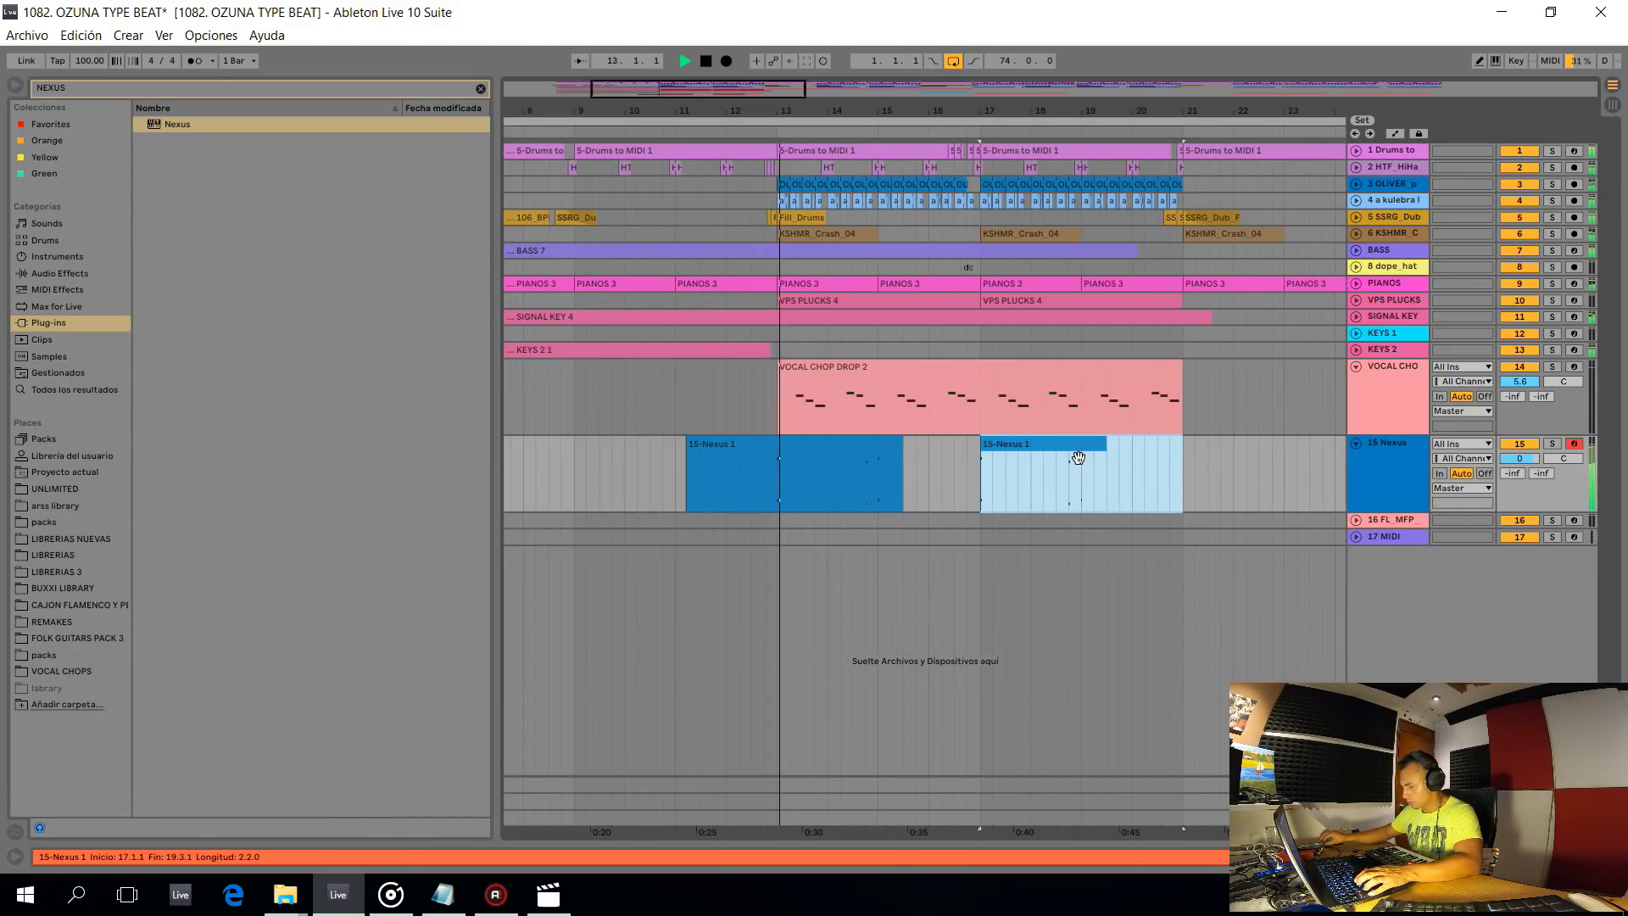
# Lower the 15 Nexus track volume to -2.4 dB and the VOCAL CHO track volume to 4.7 dB, and stop playback
pyautogui.moveTo(1520, 459); pyautogui.dragTo(1519, 476)
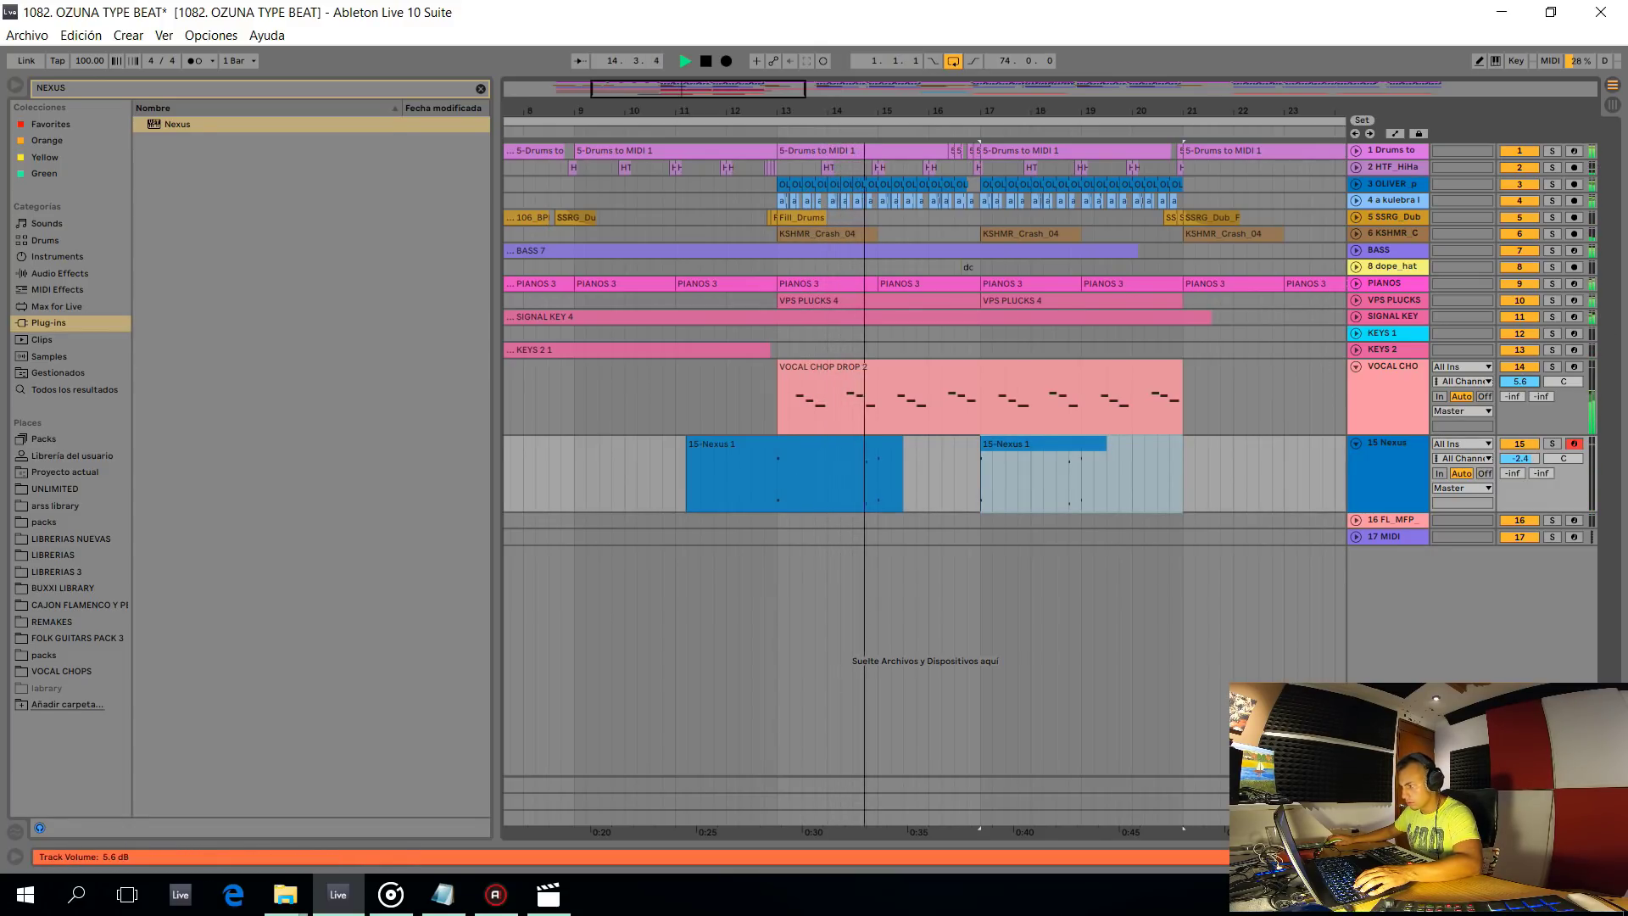
pyautogui.moveTo(1519, 382); pyautogui.dragTo(1519, 389)
pyautogui.press('space')
# Show the VOCAL CHO track's devices and set its vocal hook sampler volume to -2.86 dB while playing the beat
pyautogui.doubleClick(1379, 400)
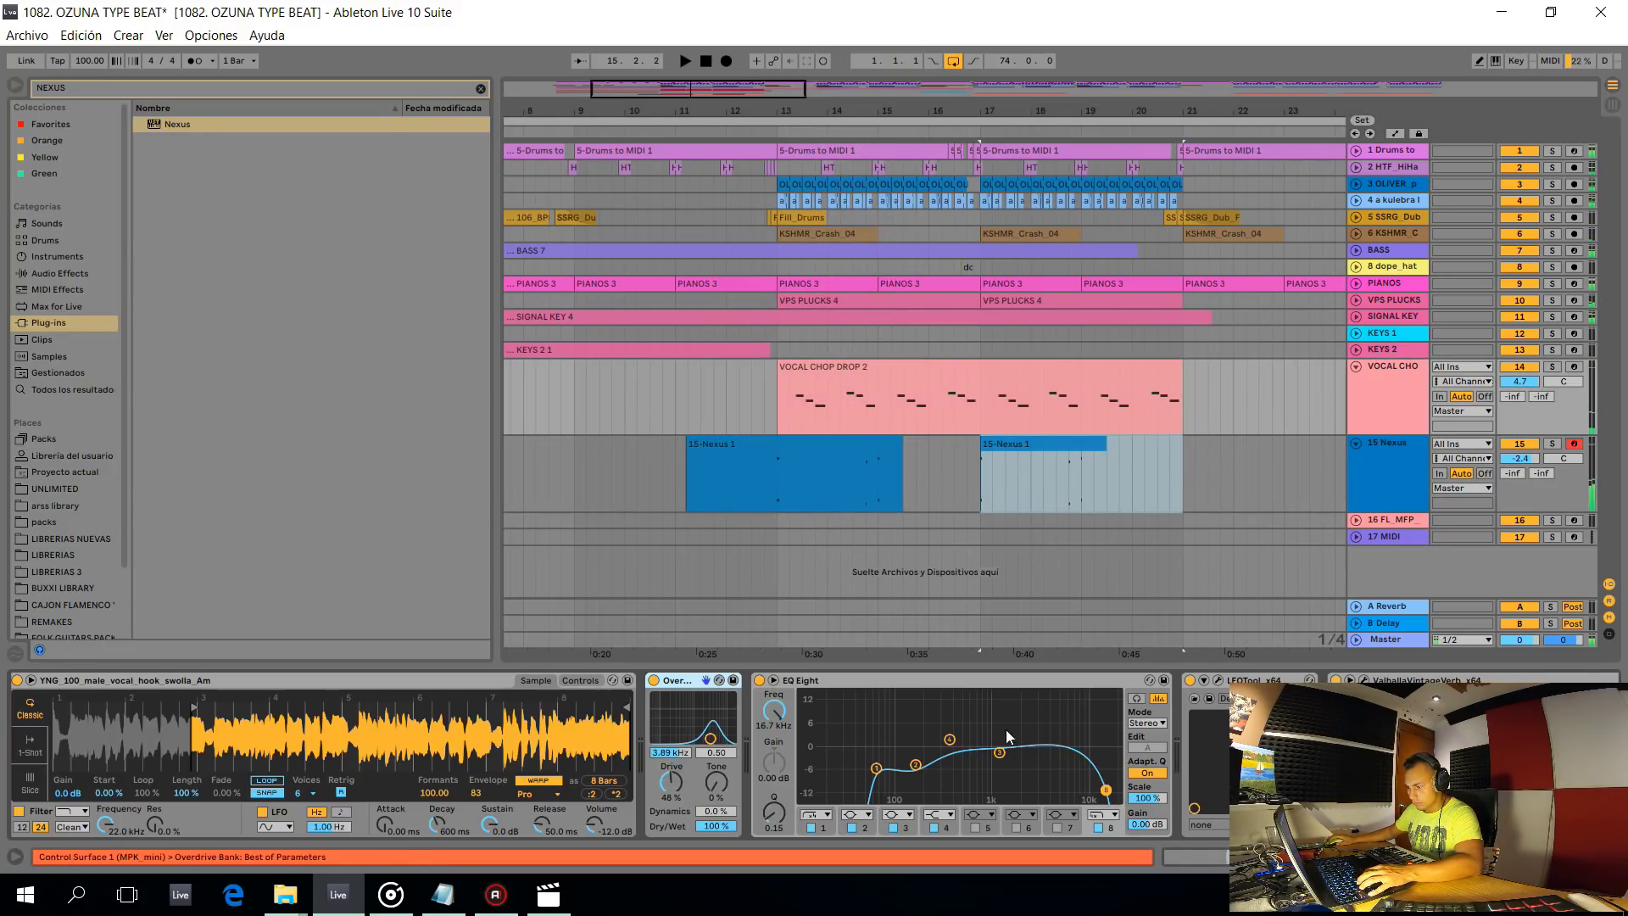
pyautogui.moveTo(1517, 856)
pyautogui.mouseDown()
pyautogui.moveTo(1553, 856)
pyautogui.moveTo(1514, 856)
pyautogui.mouseUp()
pyautogui.moveTo(597, 820); pyautogui.dragTo(596, 805)
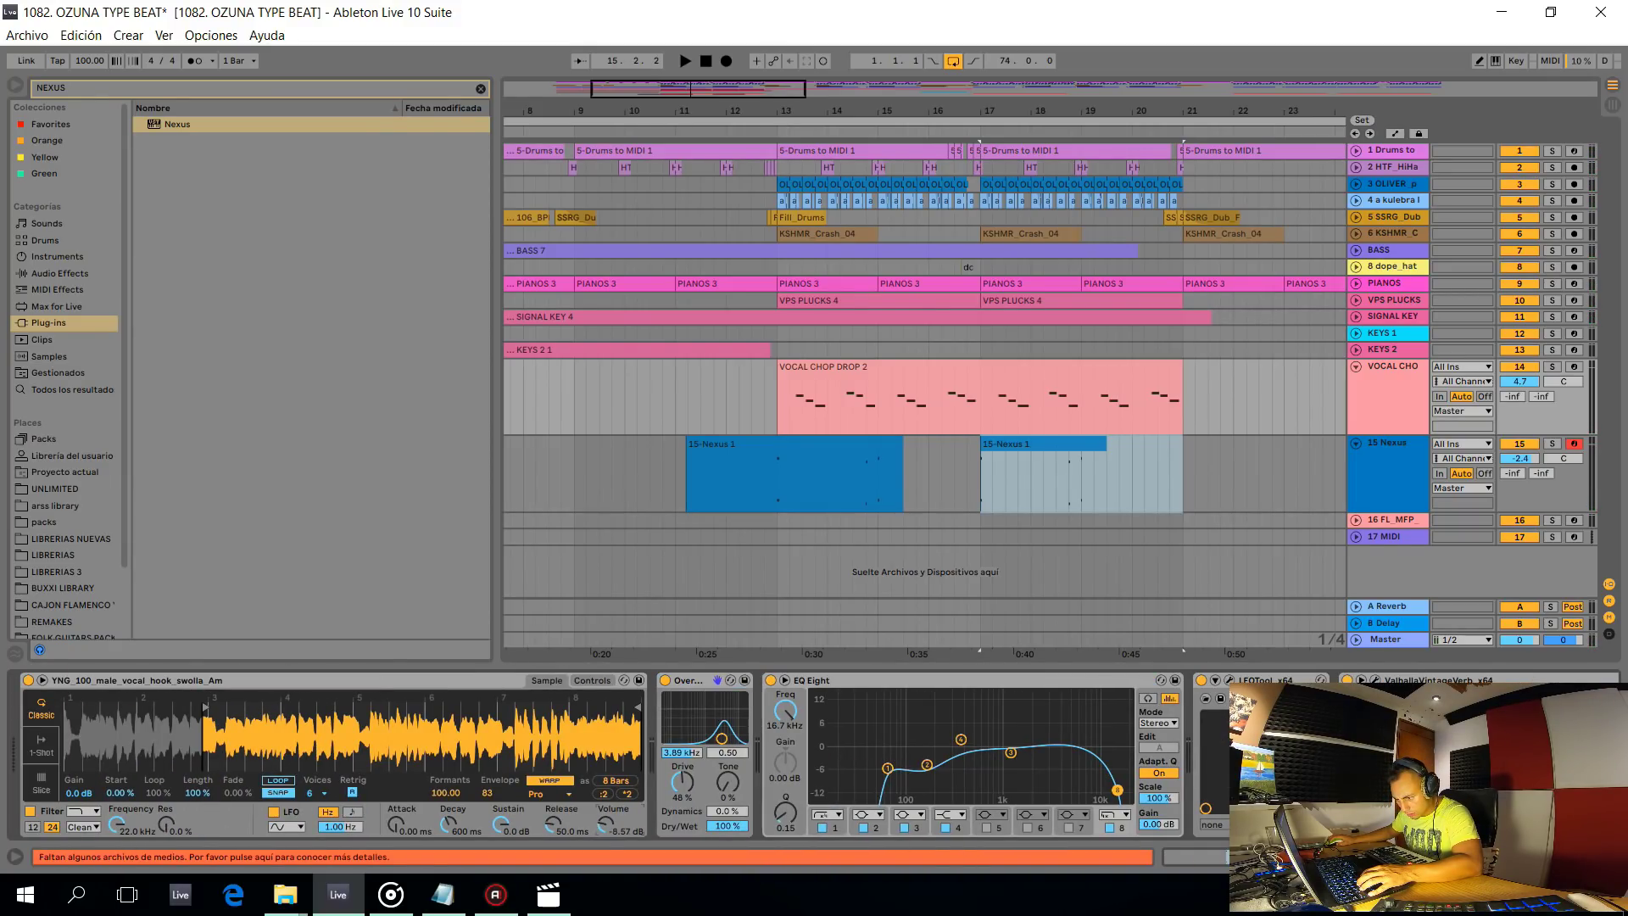
pyautogui.press('space')
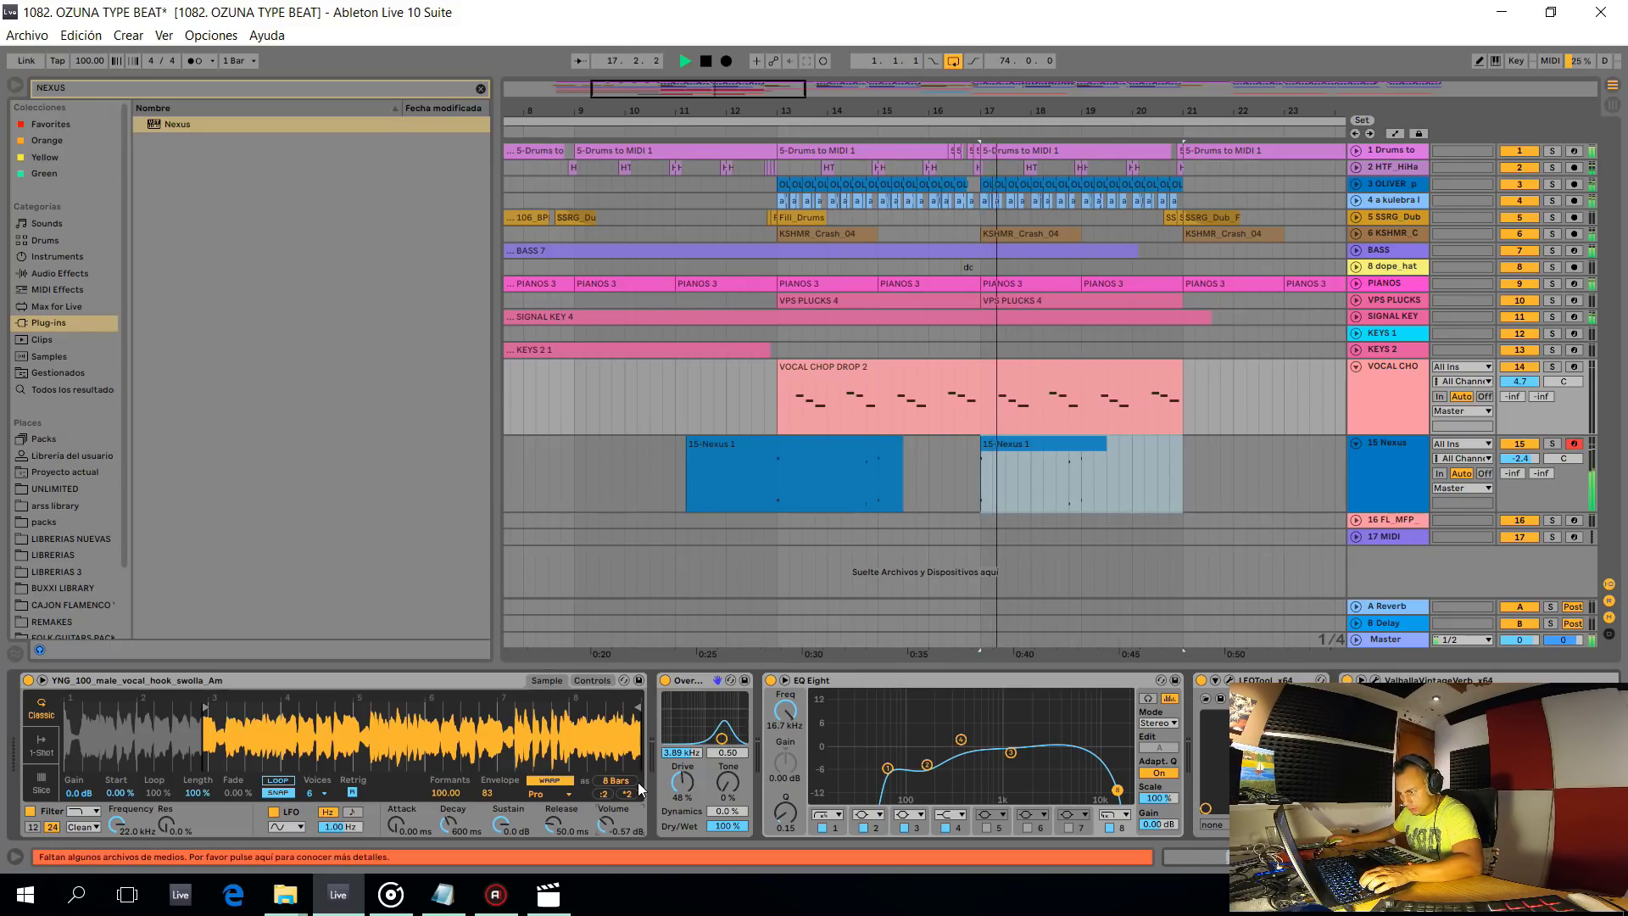
pyautogui.moveTo(605, 821)
pyautogui.mouseDown()
pyautogui.moveTo(605, 839)
pyautogui.moveTo(605, 825)
pyautogui.mouseUp()
# Fold all tracks, unfold only SIGNAL KEY, VPS PLUCKS and PIANOS, and stop playback
pyautogui.hotkey('alt', 'u')
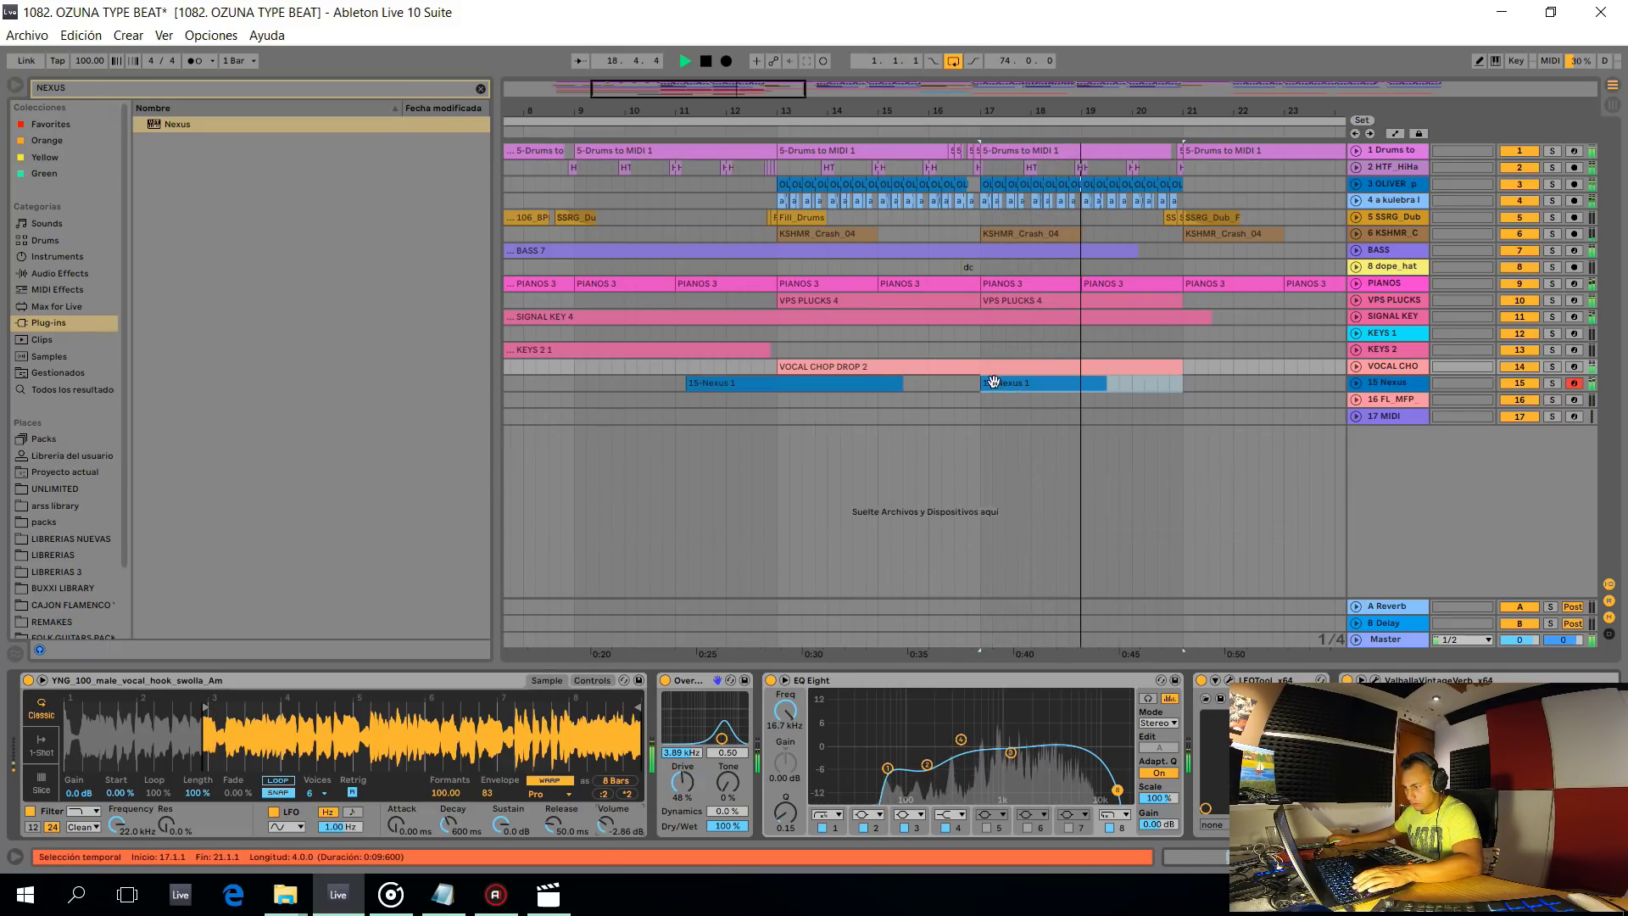
pyautogui.scroll(-5, 716, 360)
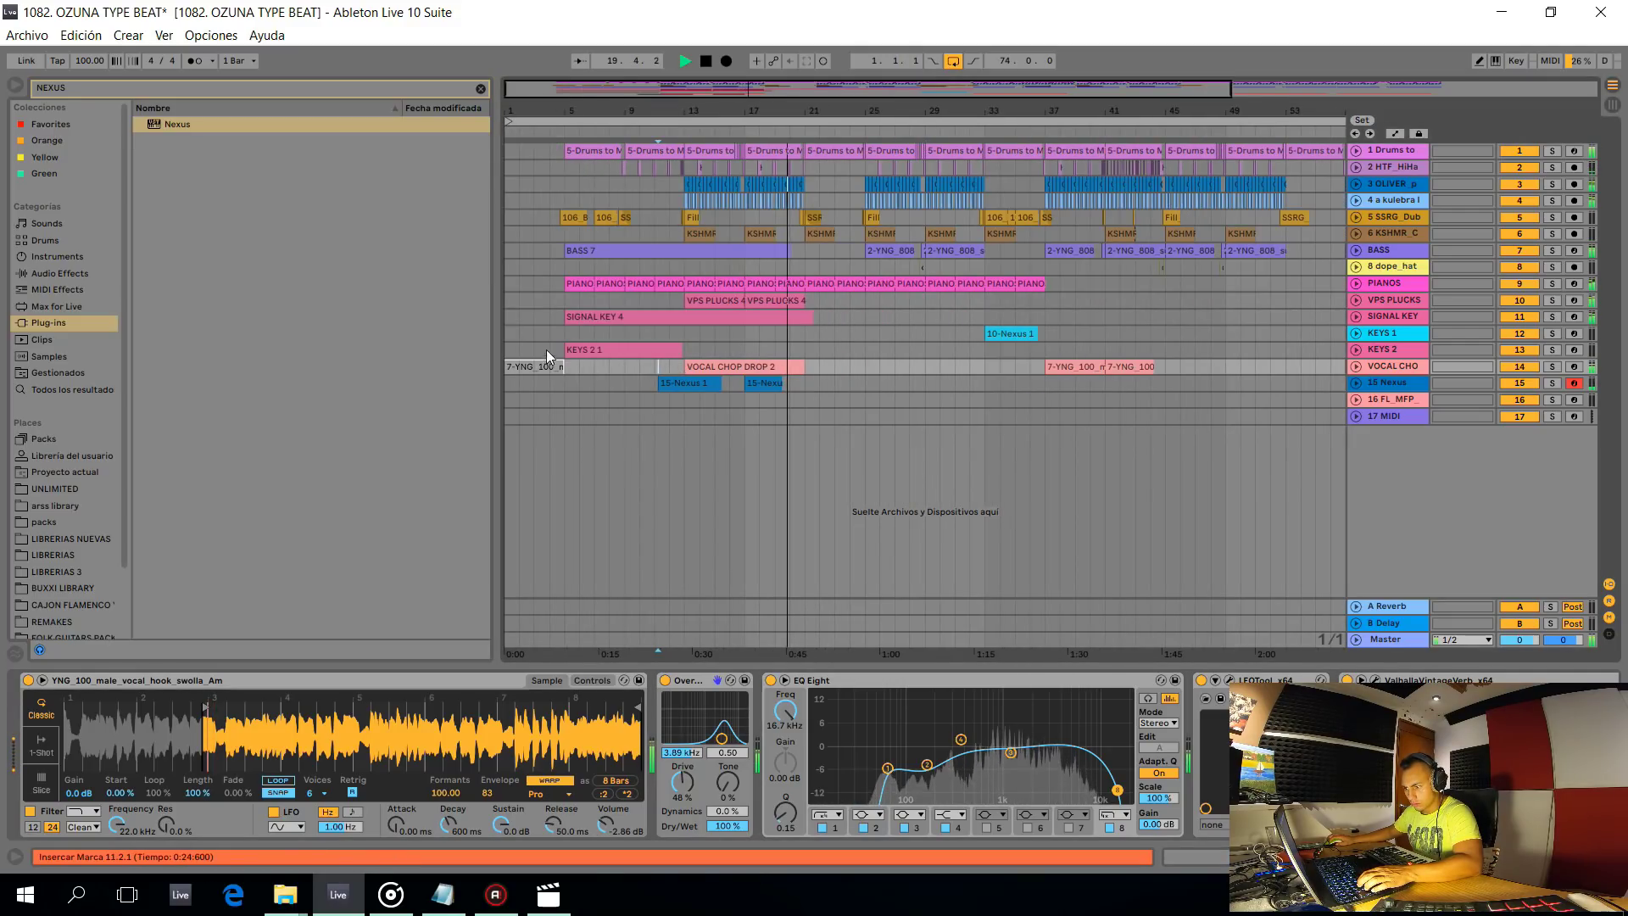
pyautogui.click(563, 332)
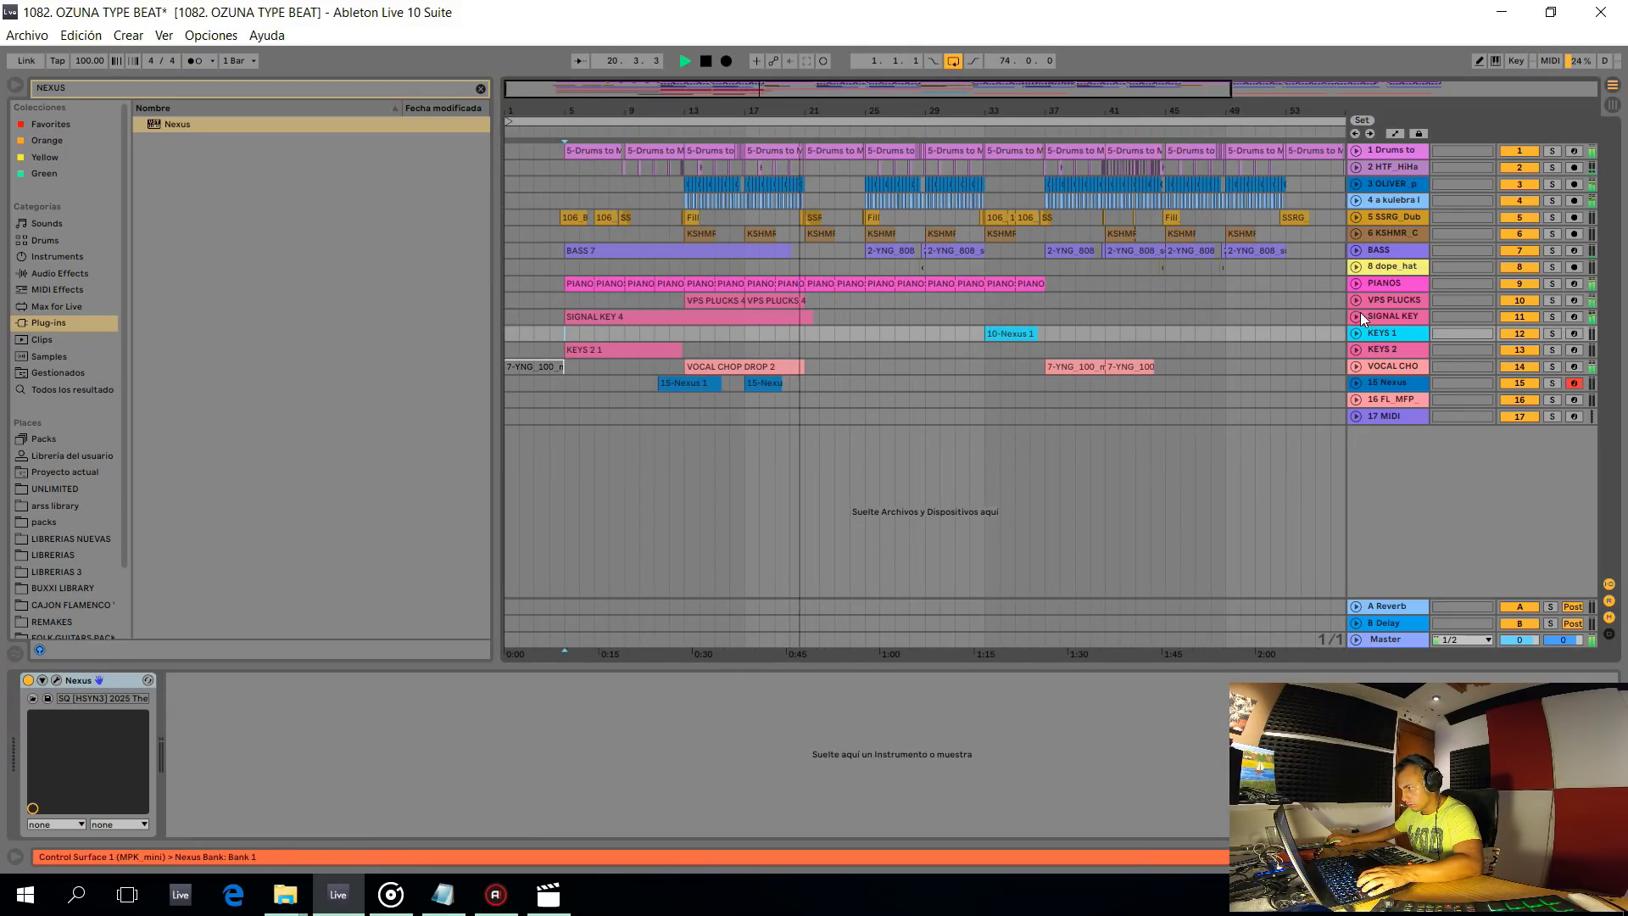
pyautogui.click(1355, 316)
pyautogui.click(1356, 300)
pyautogui.click(1356, 283)
pyautogui.scroll(3, 578, 395)
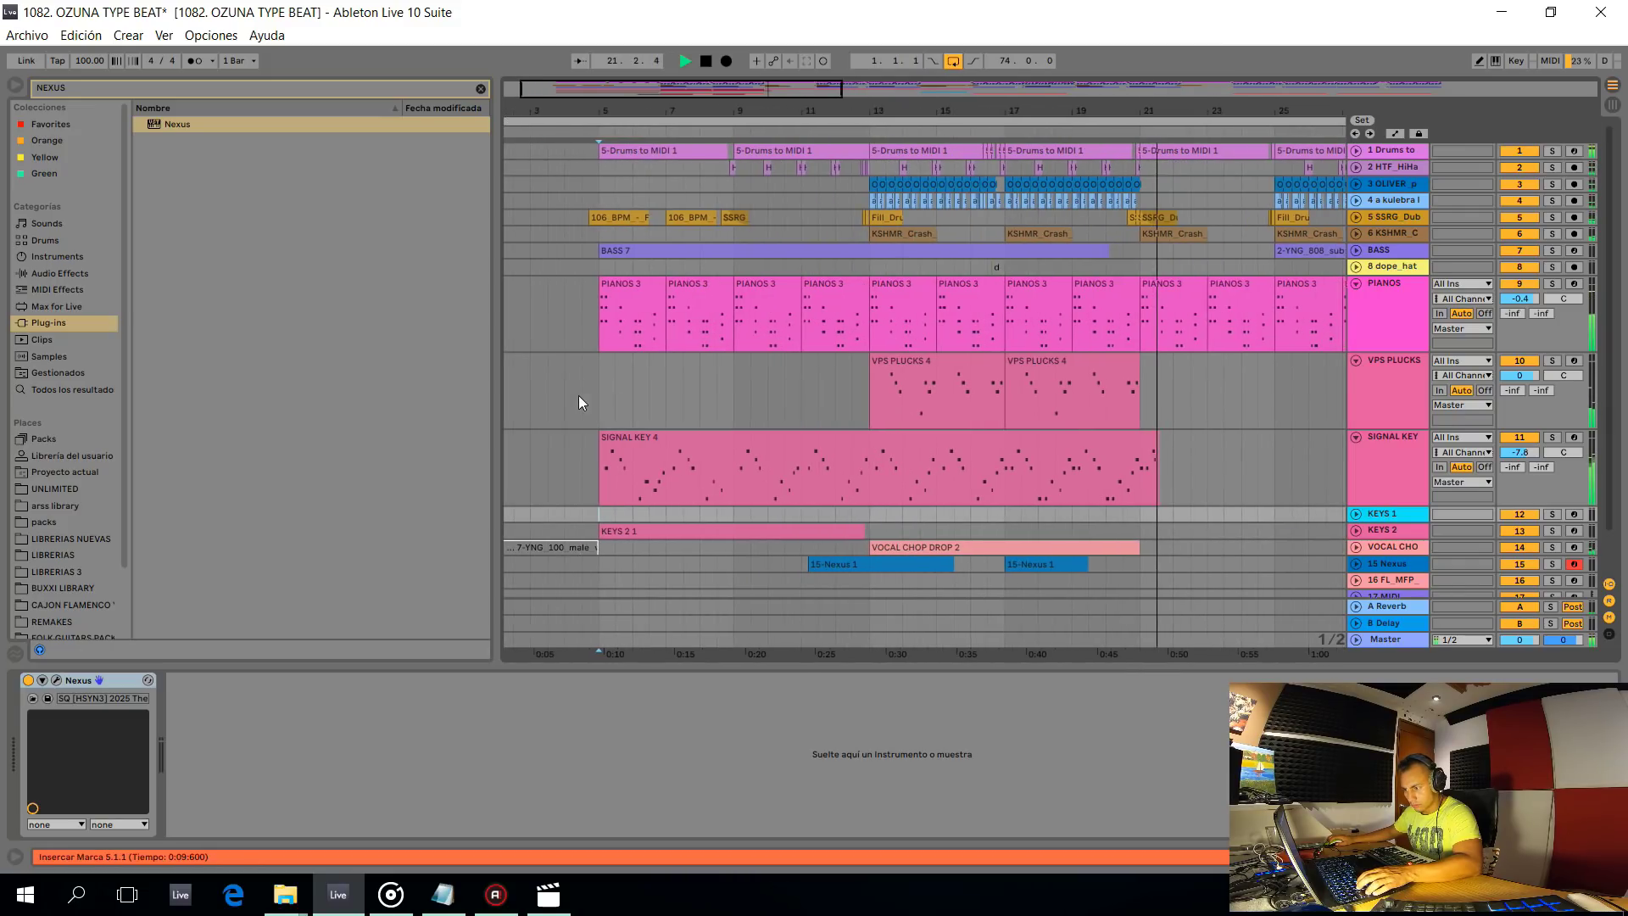
pyautogui.click(602, 397)
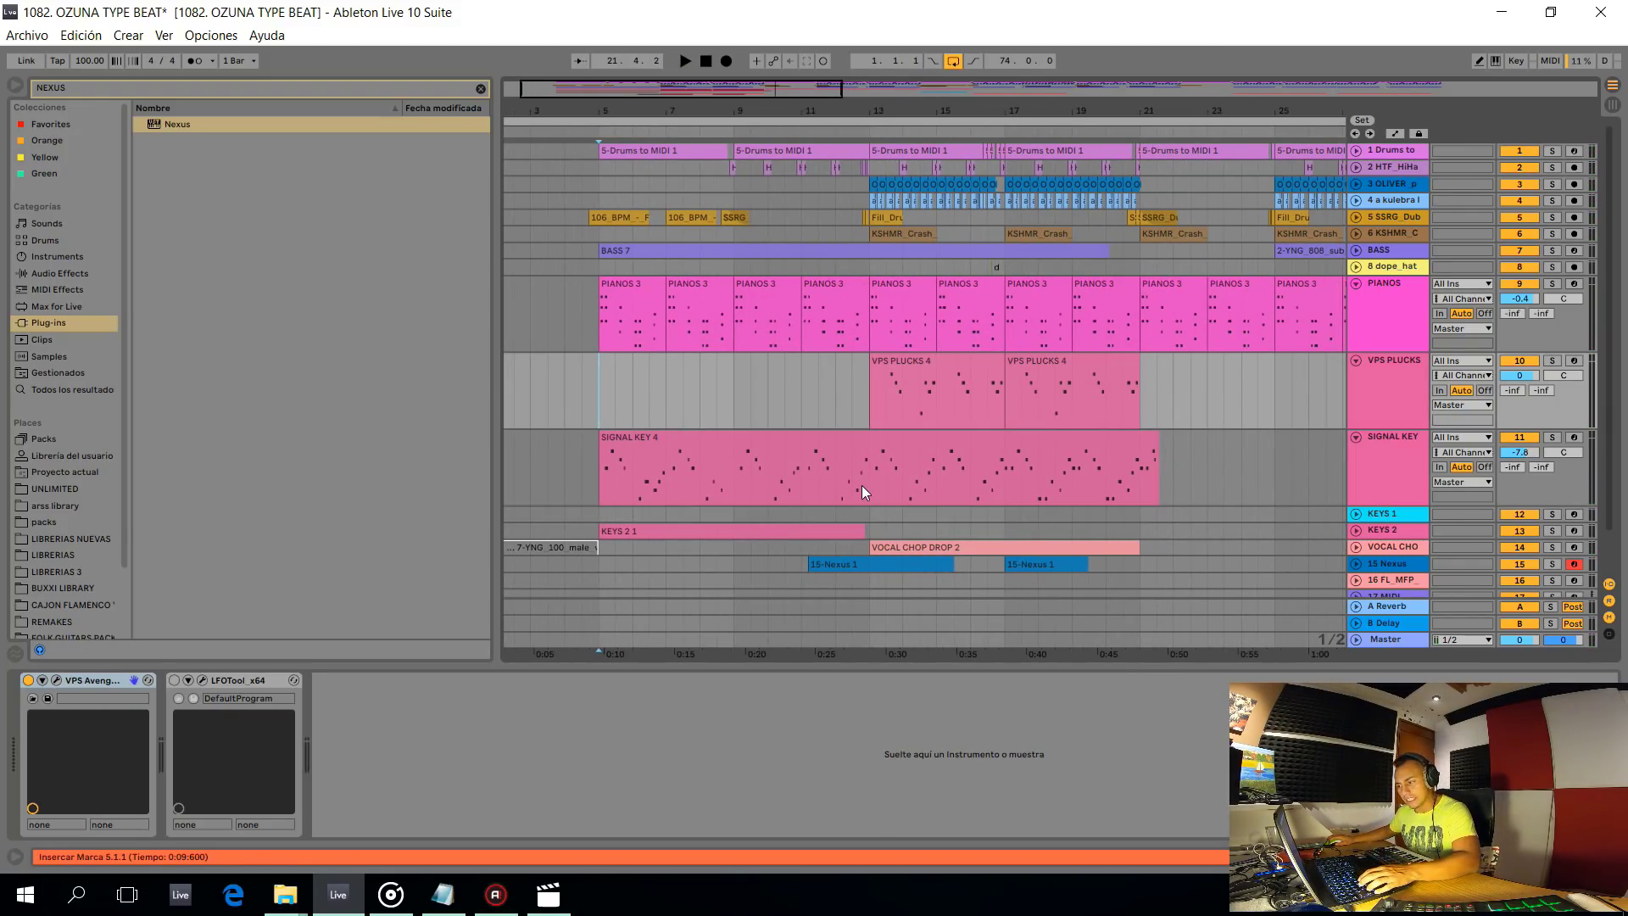
# Copy bars 13 to 21 of the SIGNAL KEY 4 clip to bar 1 and extend the original clip's start back to bar 5
pyautogui.moveTo(864, 487); pyautogui.dragTo(1139, 487)
pyautogui.hscroll(-1, 675, 486)
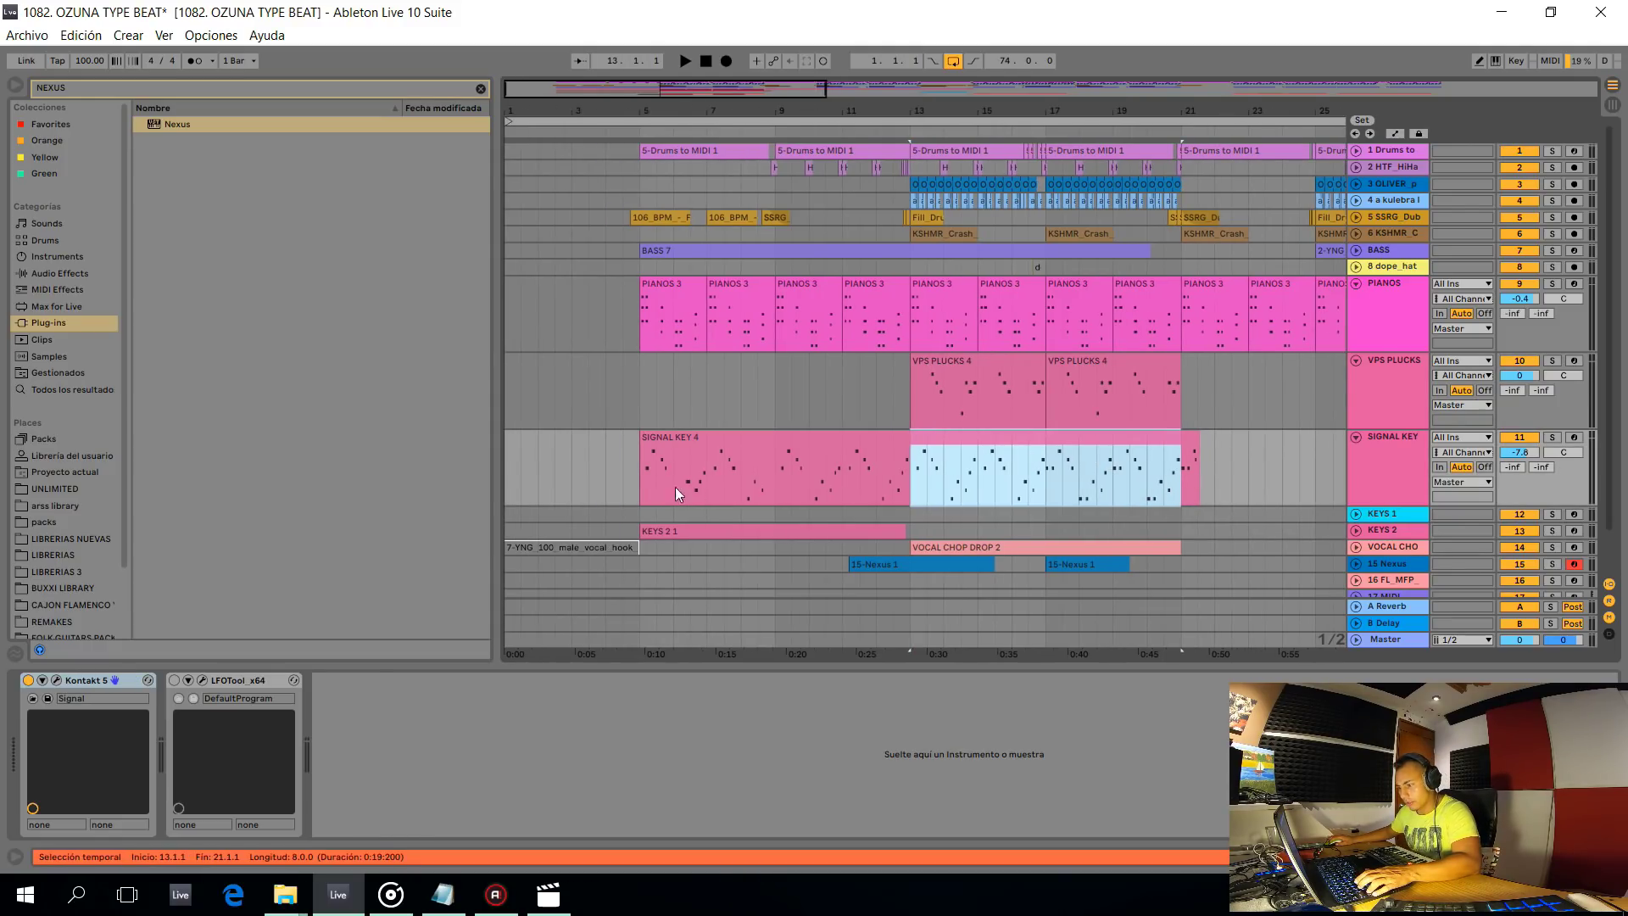
pyautogui.click(509, 474)
pyautogui.hotkey('ctrl', 'v')
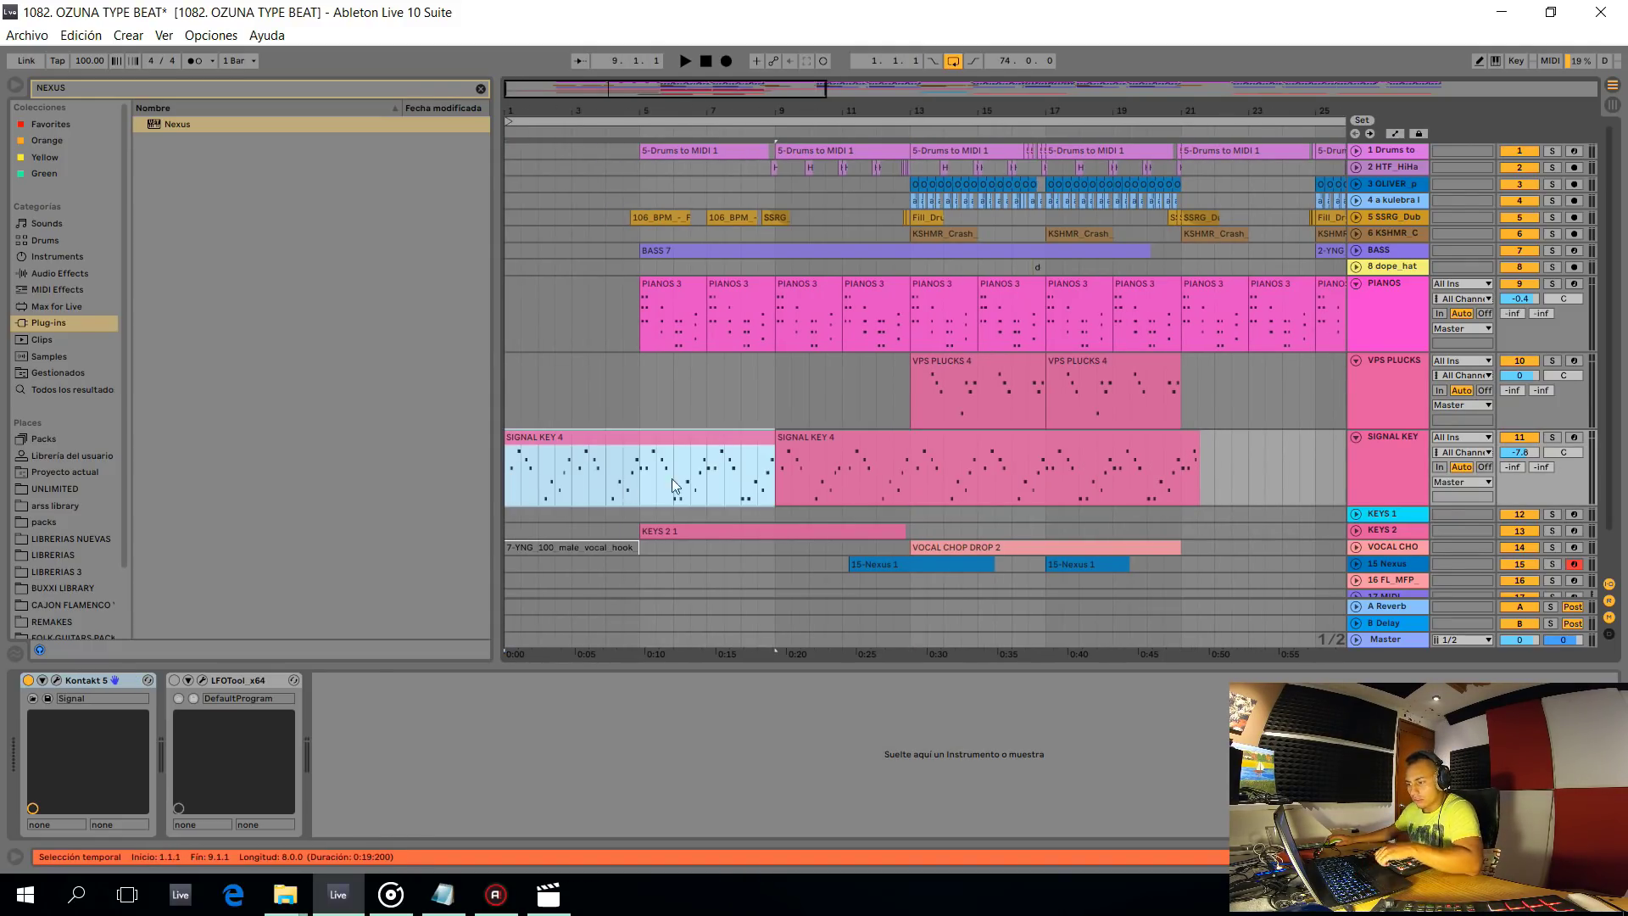
pyautogui.moveTo(780, 458); pyautogui.dragTo(642, 458)
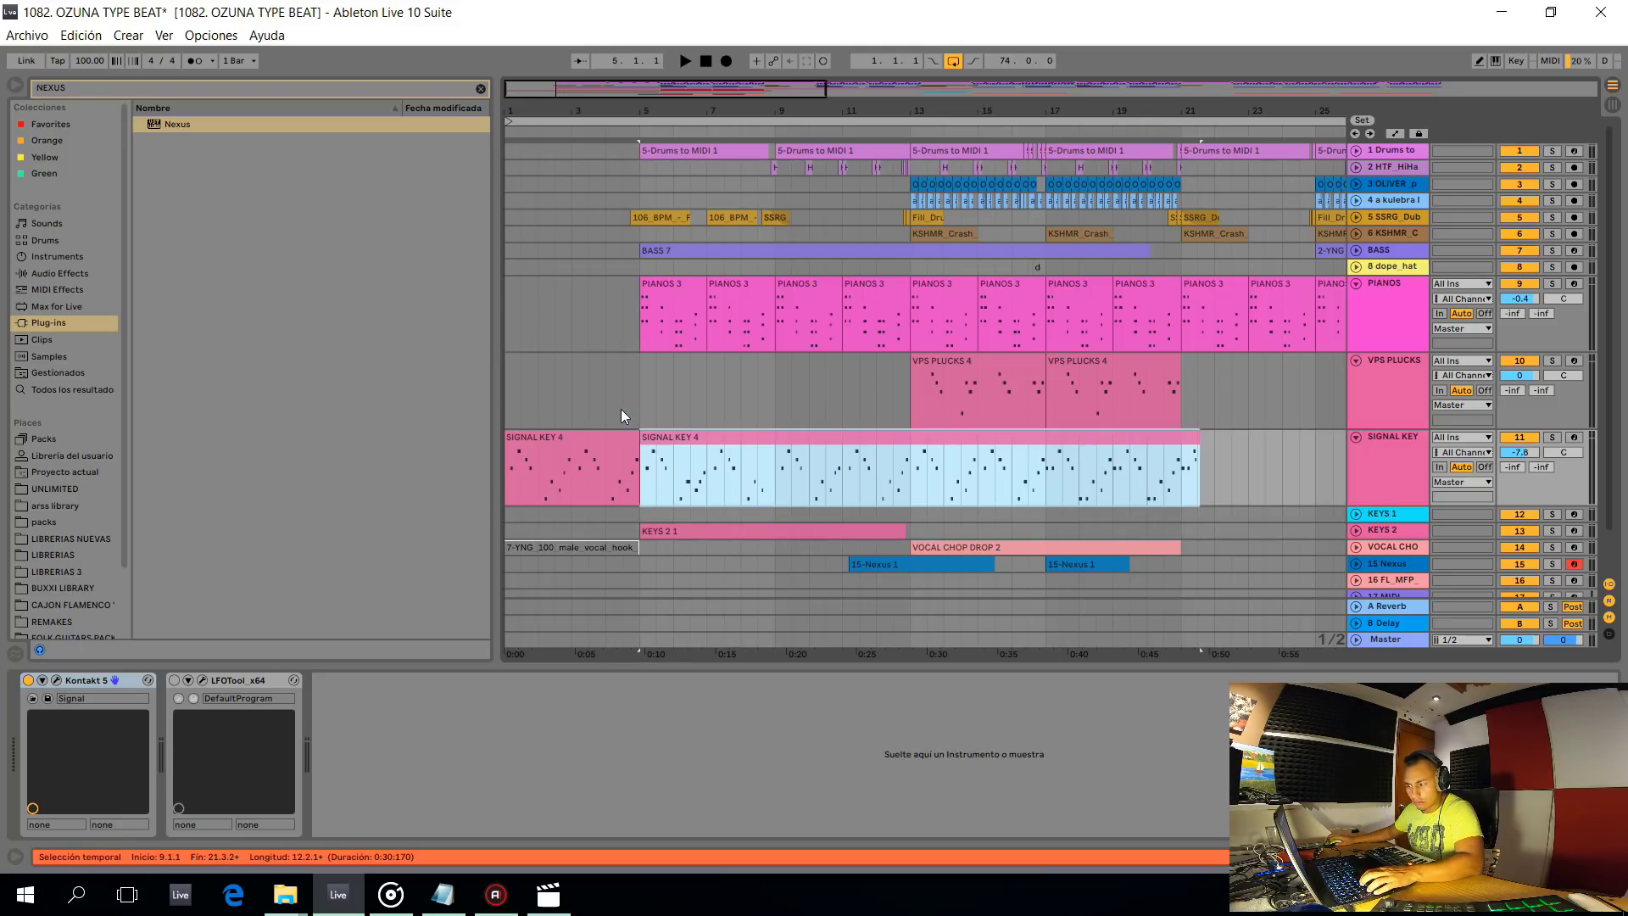
# Paste four bars of VOCAL CHOP DROP 2 at bar 1 of the VOCAL CHO track, replacing the deactivated clip
pyautogui.click(507, 404)
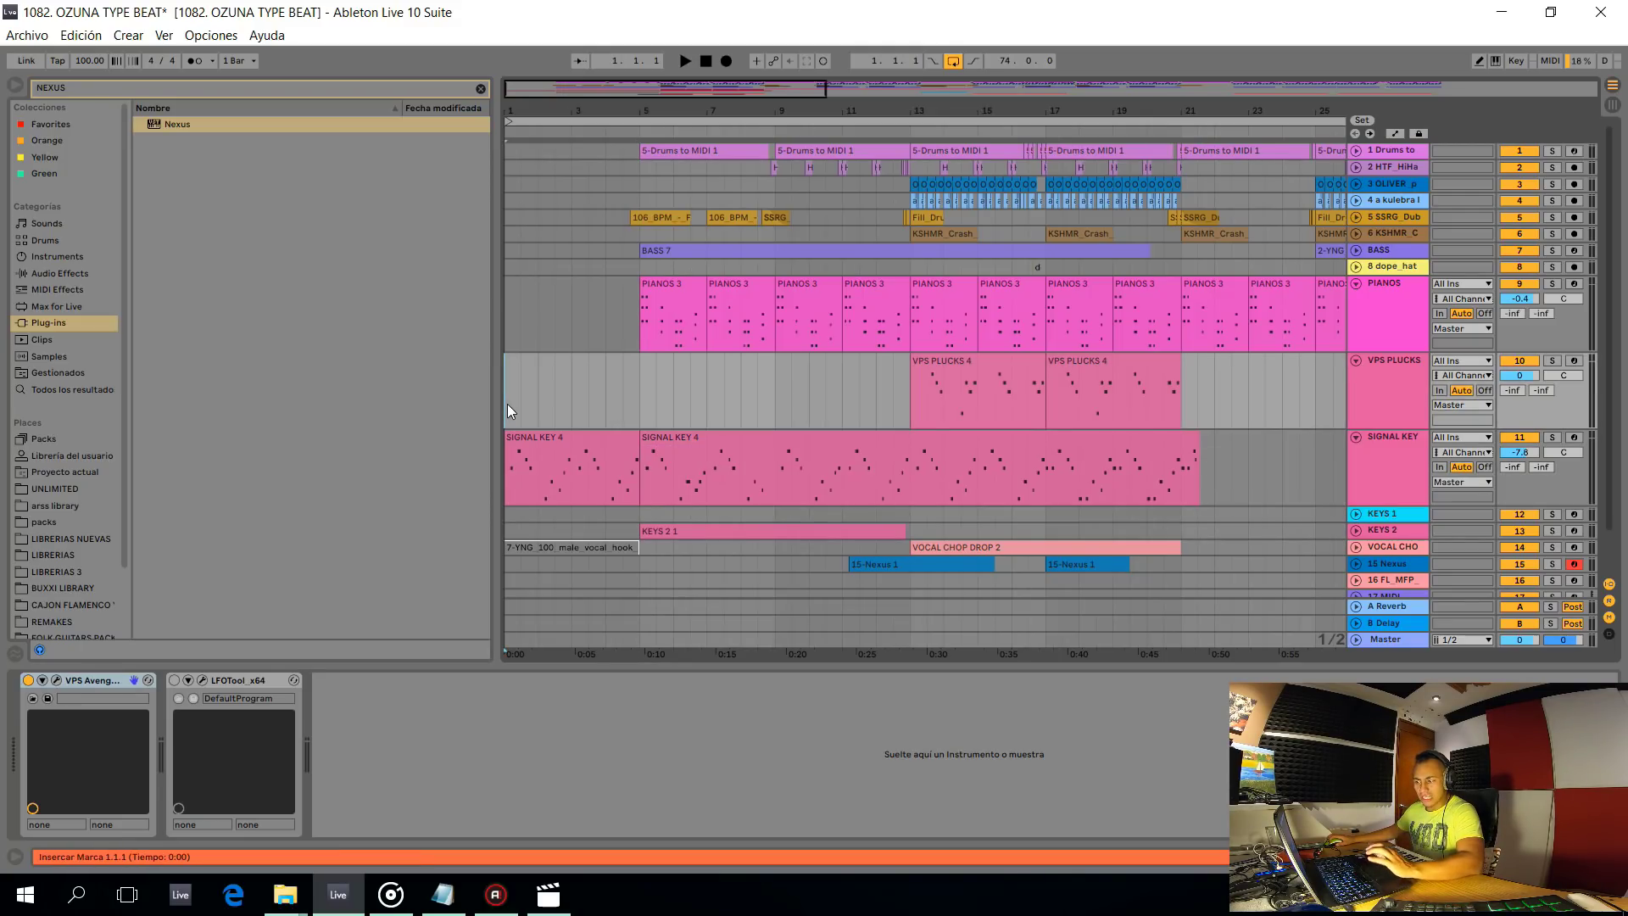
pyautogui.click(661, 316)
pyautogui.keyDown('shift'); pyautogui.click(745, 295); pyautogui.keyUp('shift')
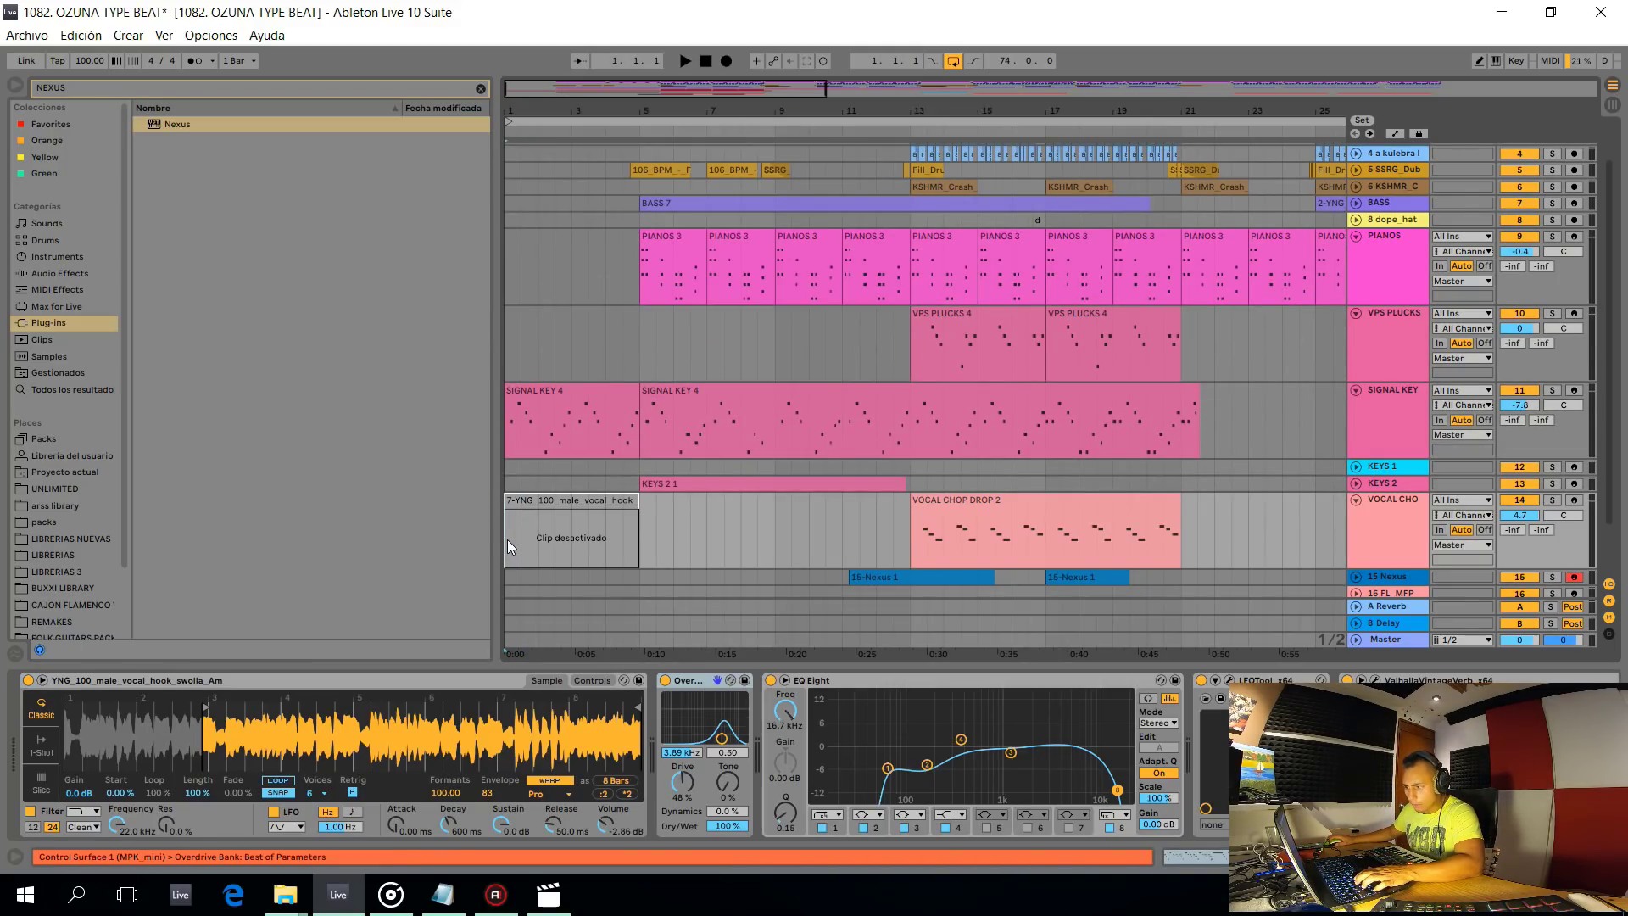
pyautogui.hotkey('ctrl', 'v')
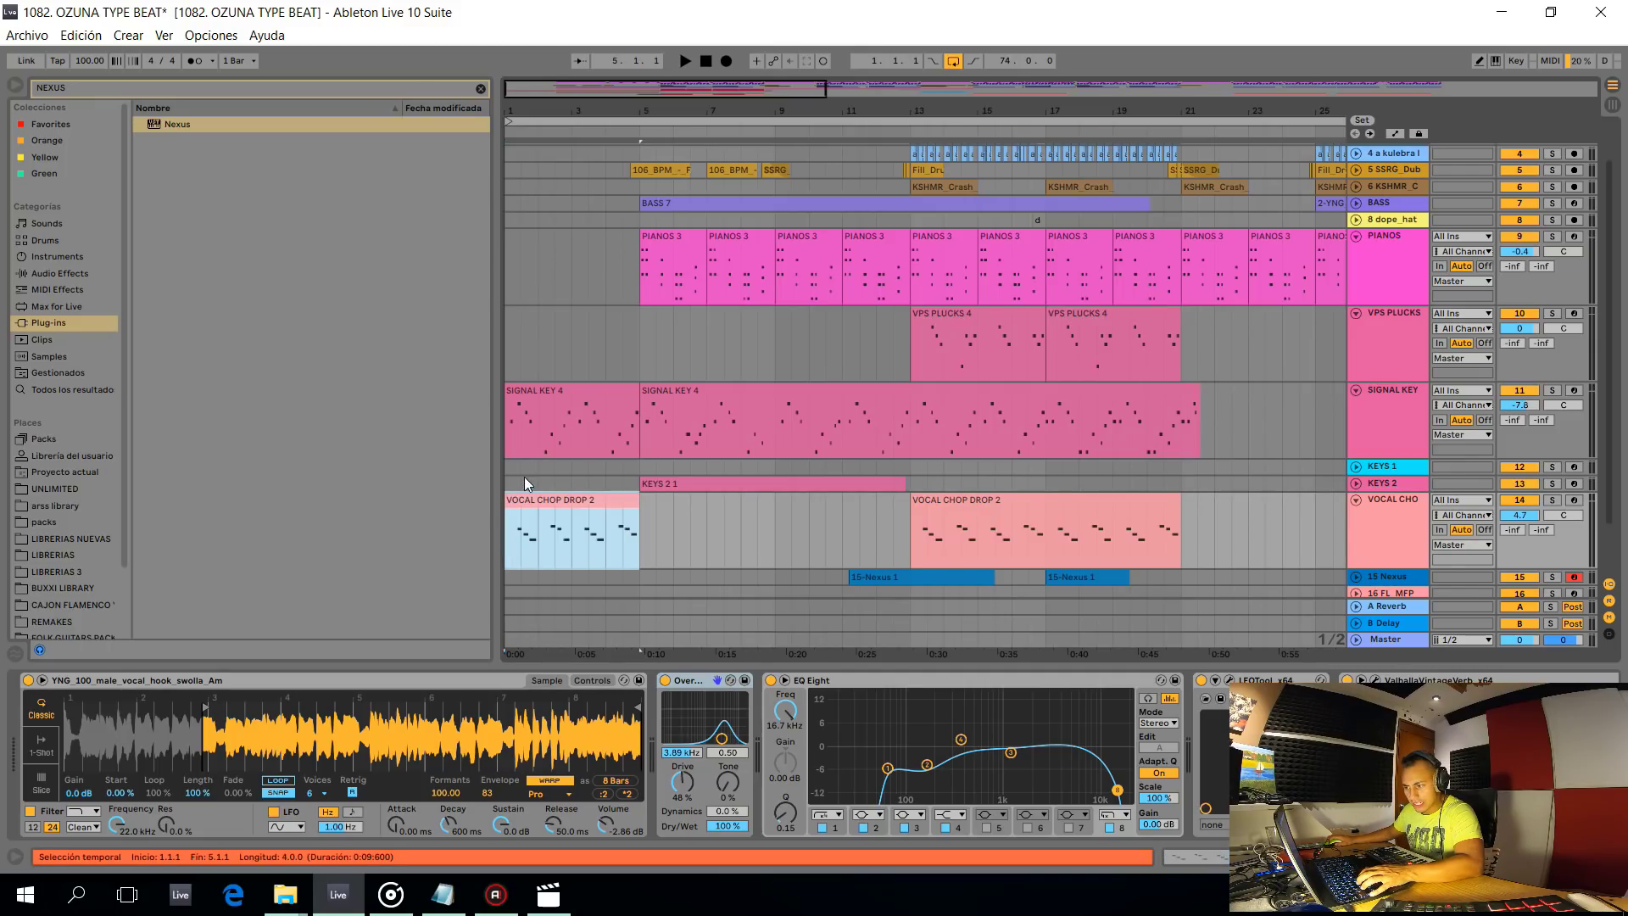
# Record a pluck part on the VPS PLUCKS track from bar 1 to about bar 5 and quantize its notes
pyautogui.click(531, 391)
pyautogui.moveTo(507, 345); pyautogui.dragTo(913, 339)
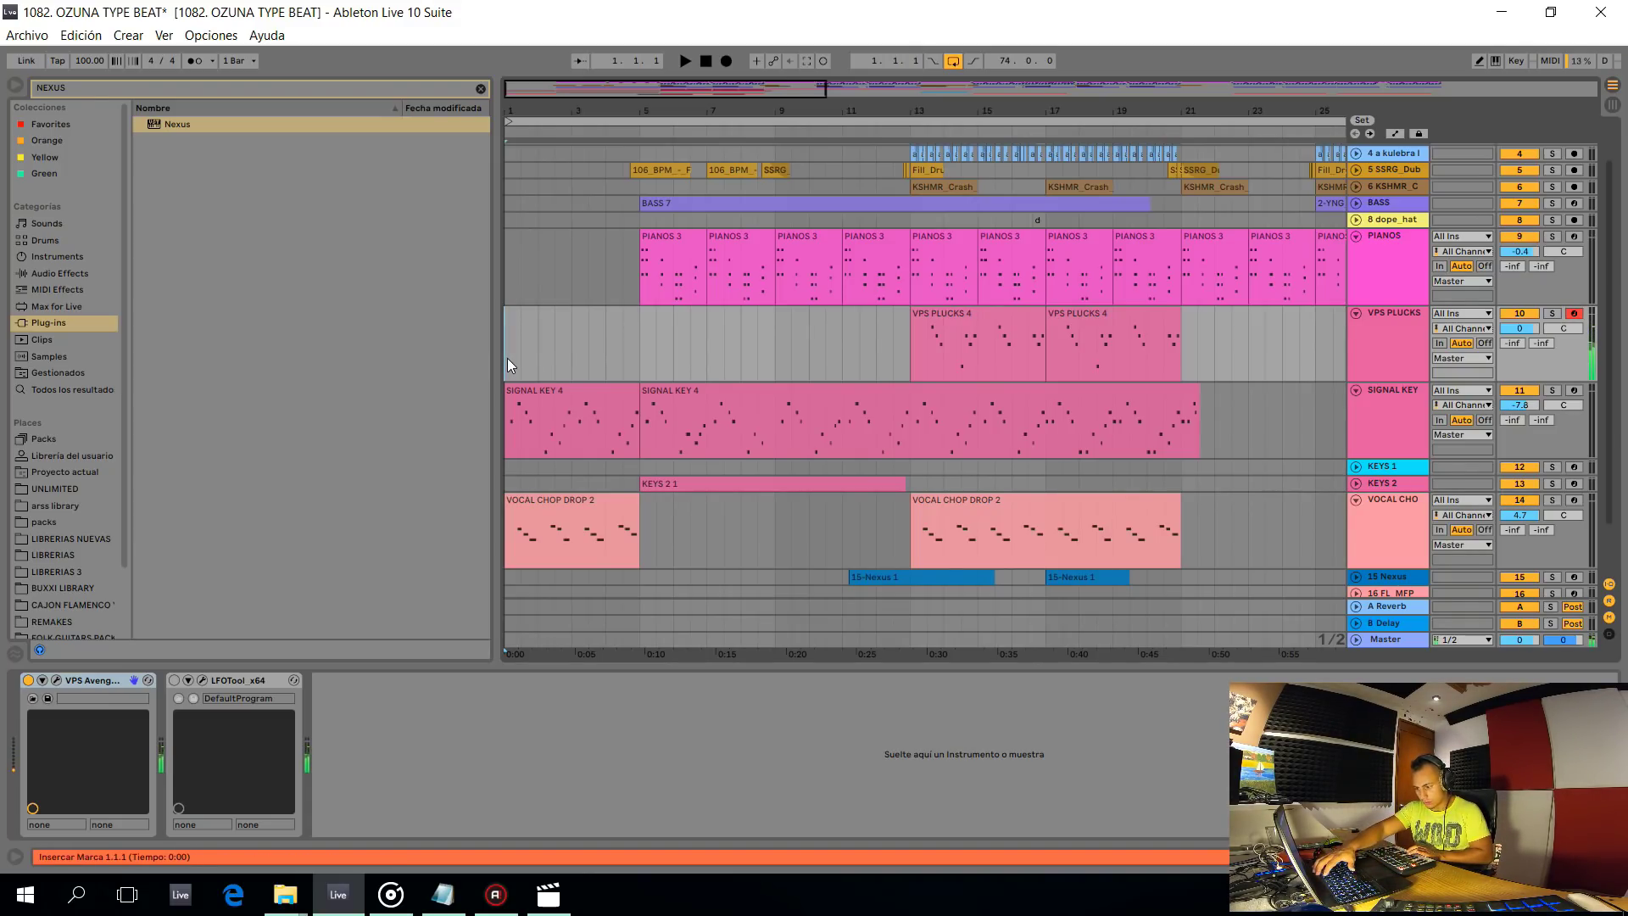
pyautogui.press('F9')
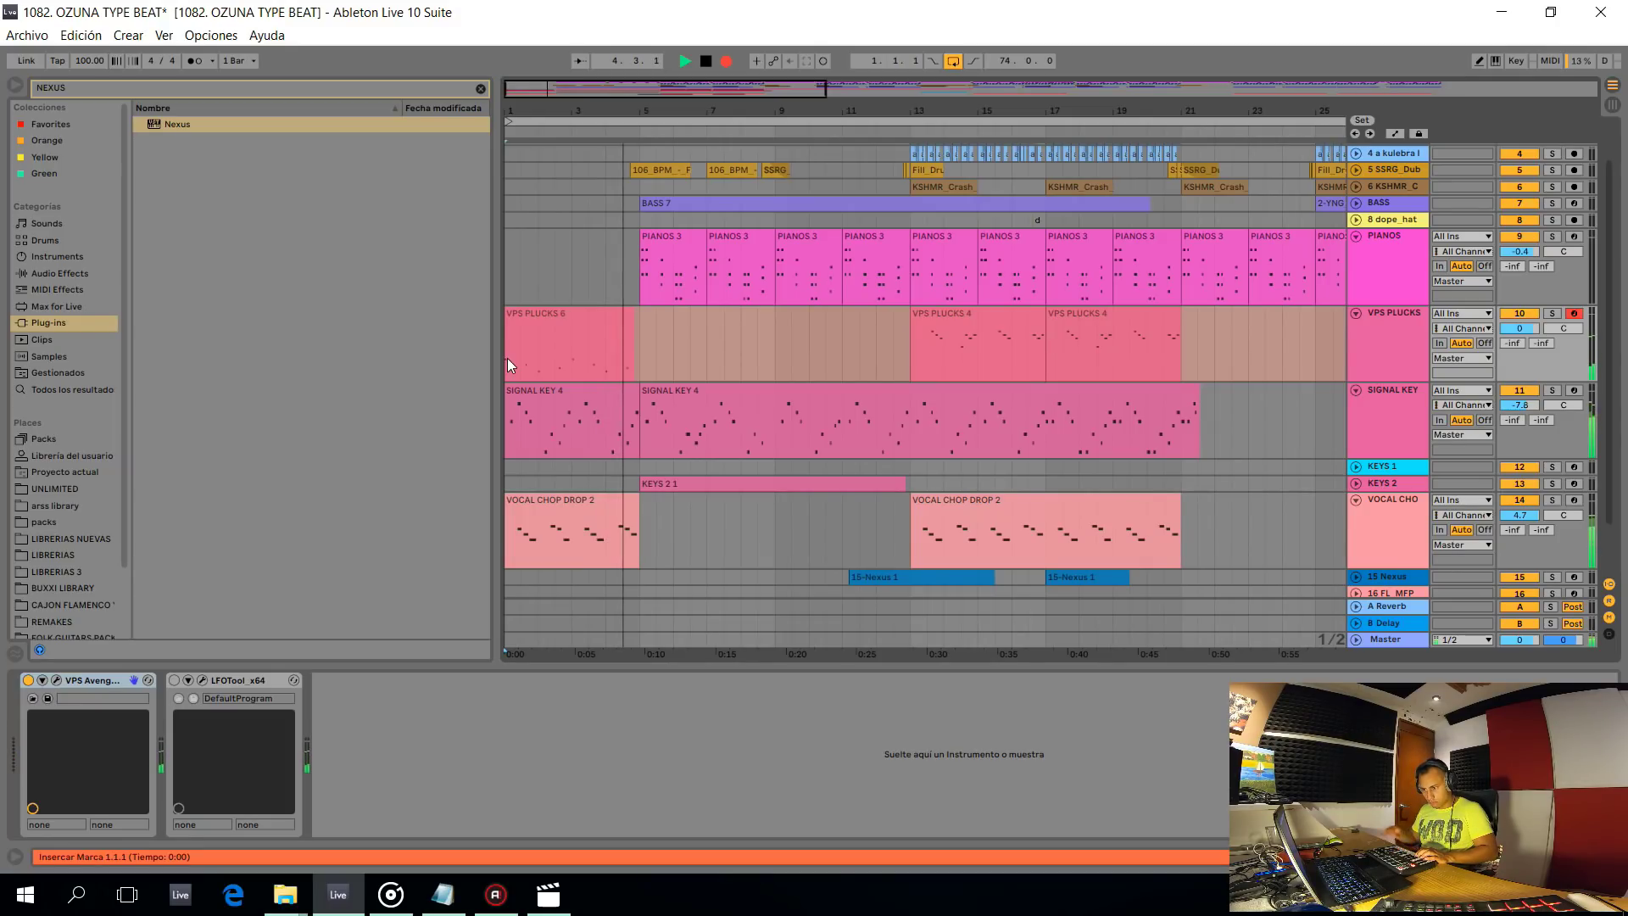
pyautogui.press('space')
pyautogui.doubleClick(599, 336)
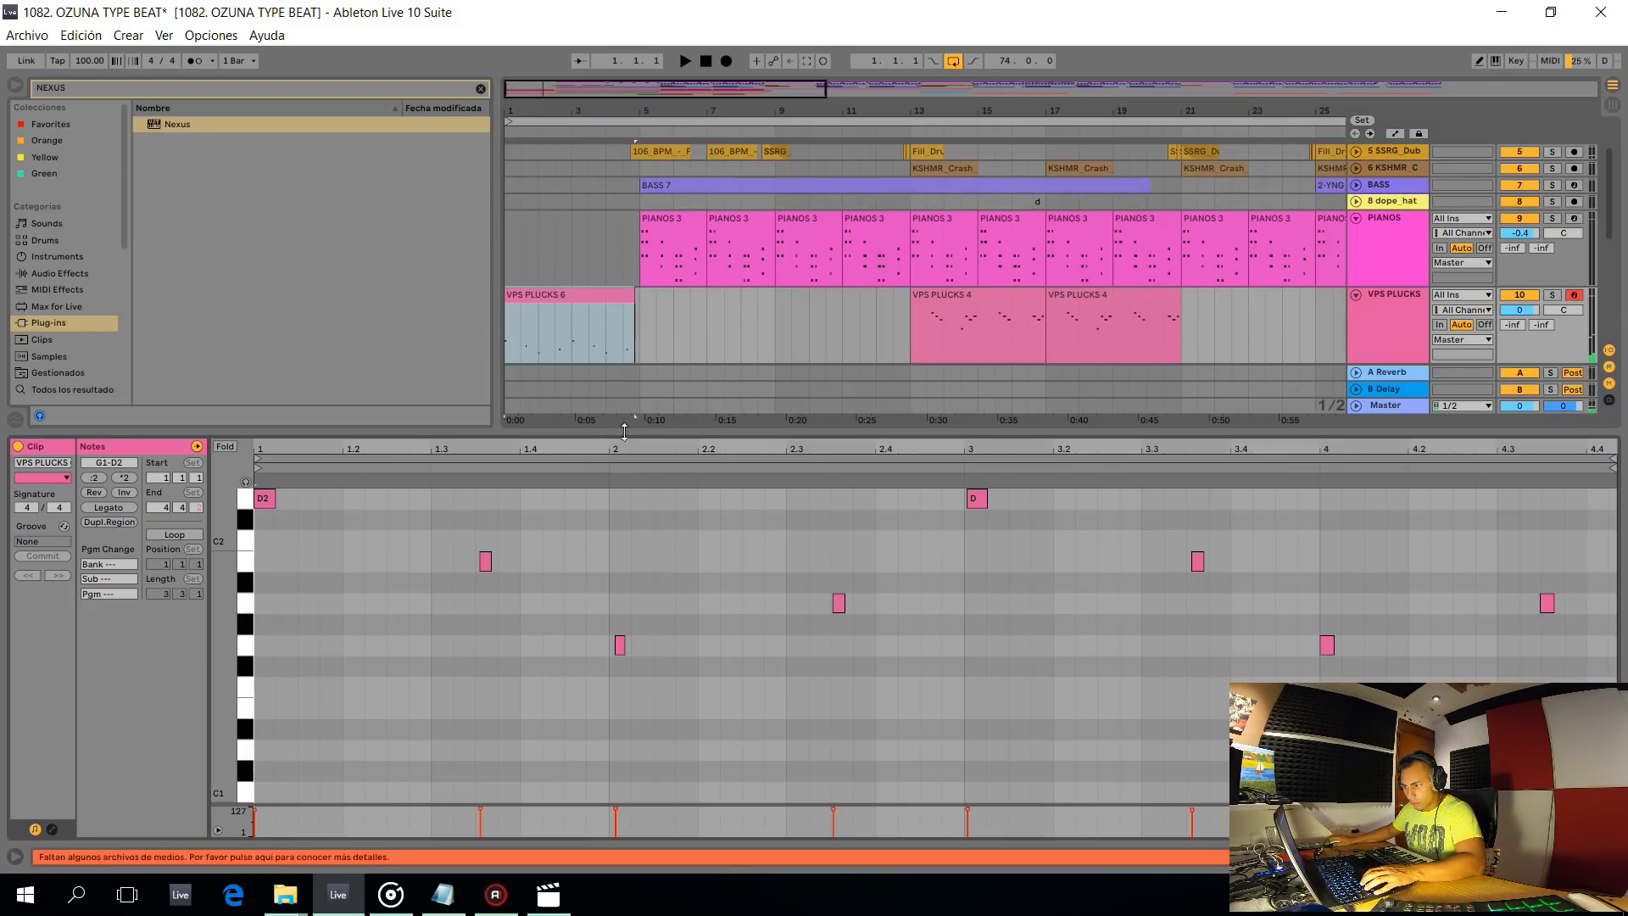
pyautogui.hotkey('ctrl', 'a')
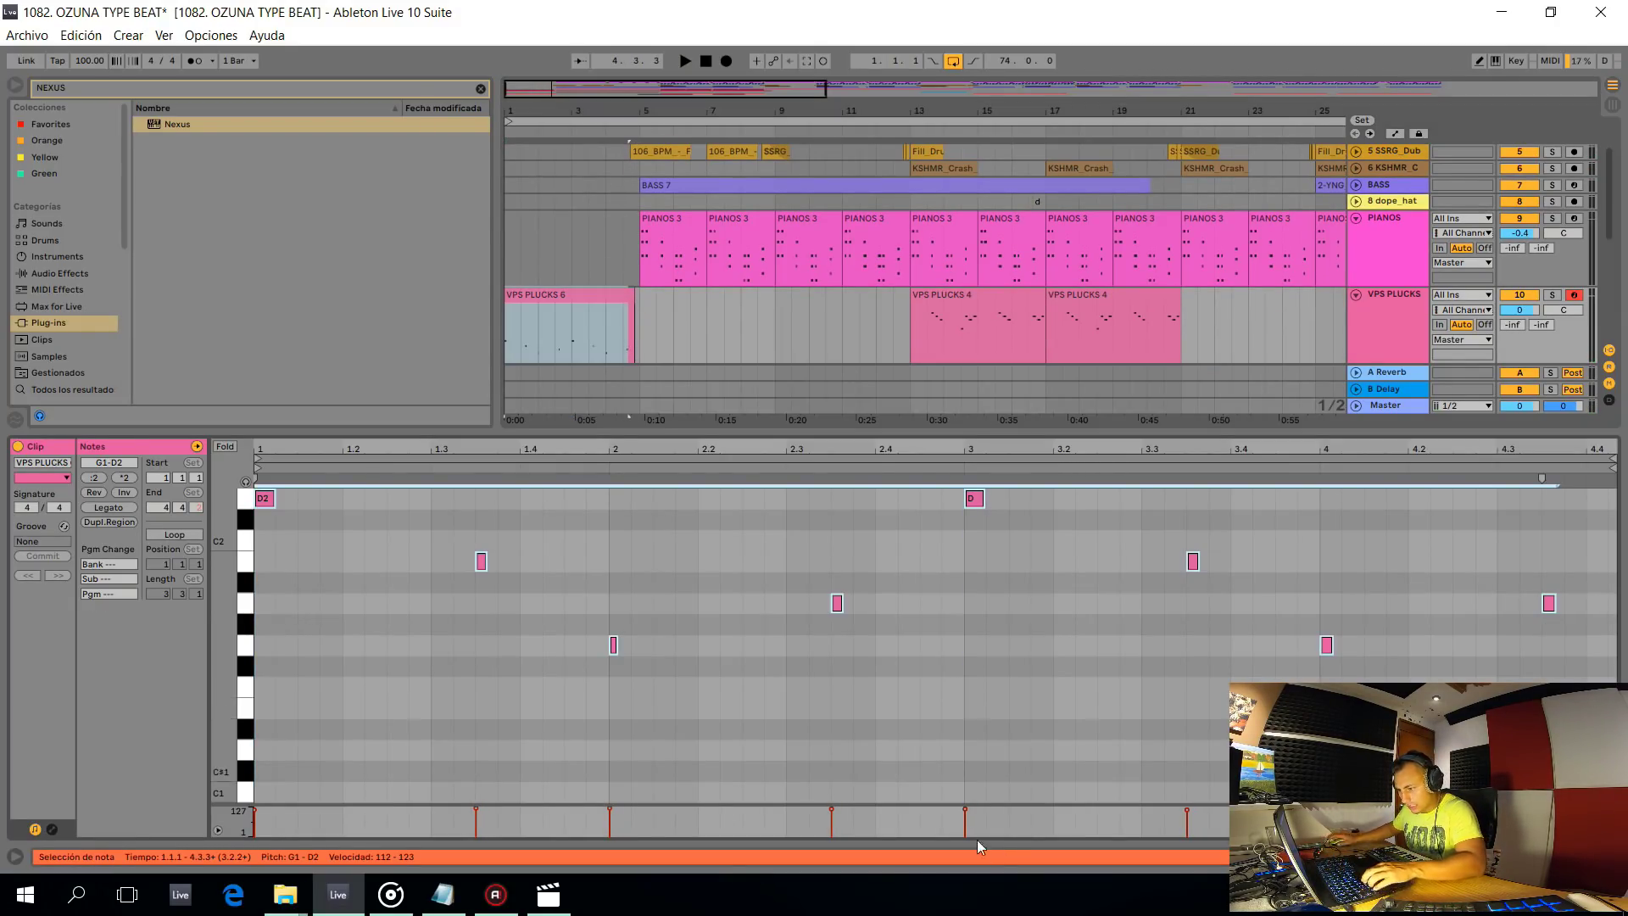
# Paste the new pluck notes into the first SIGNAL KEY 4 clip at 1.1.4 and play the arrangement from bar 1
pyautogui.scroll(-2, 661, 310)
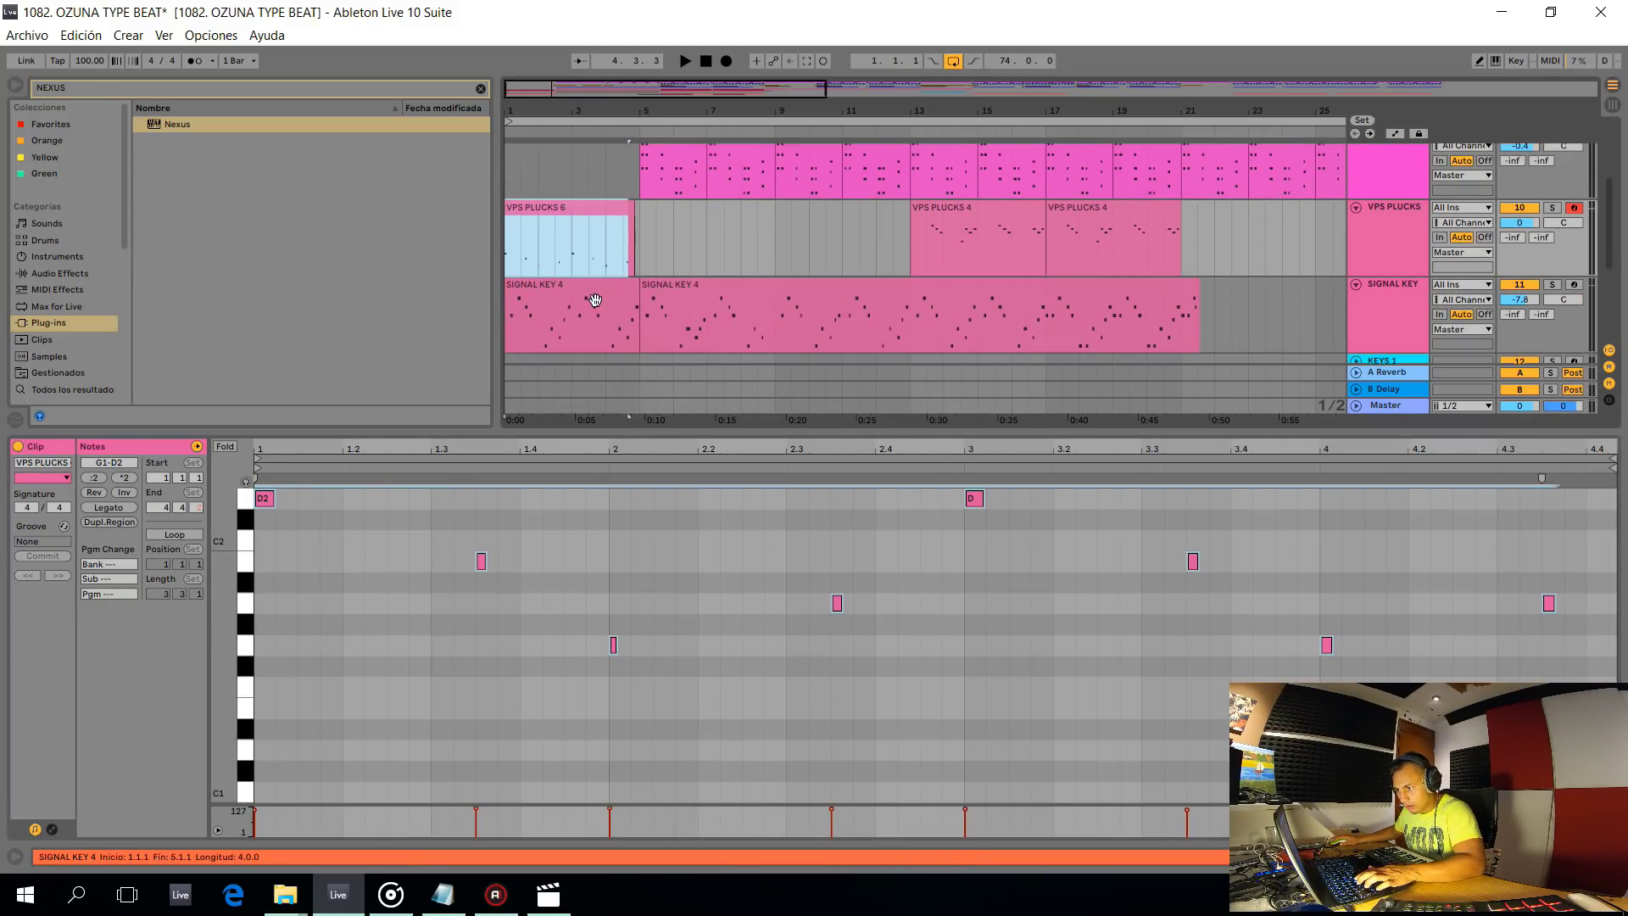
pyautogui.doubleClick(595, 300)
pyautogui.scroll(-3, 444, 603)
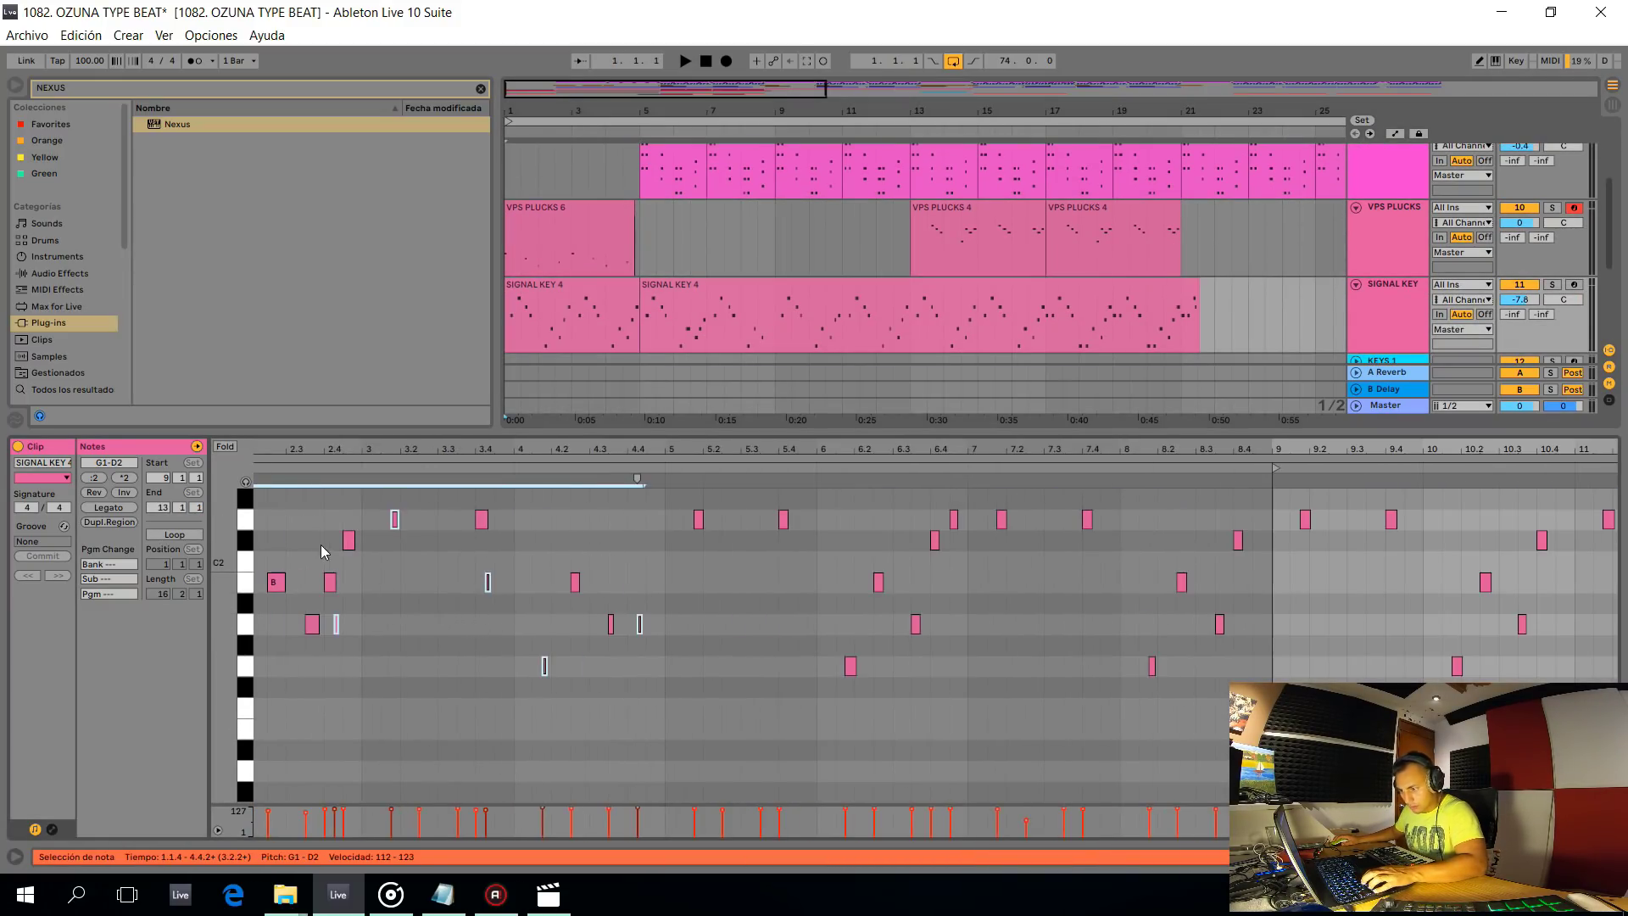
pyautogui.scroll(-2, 328, 598)
pyautogui.press('space')
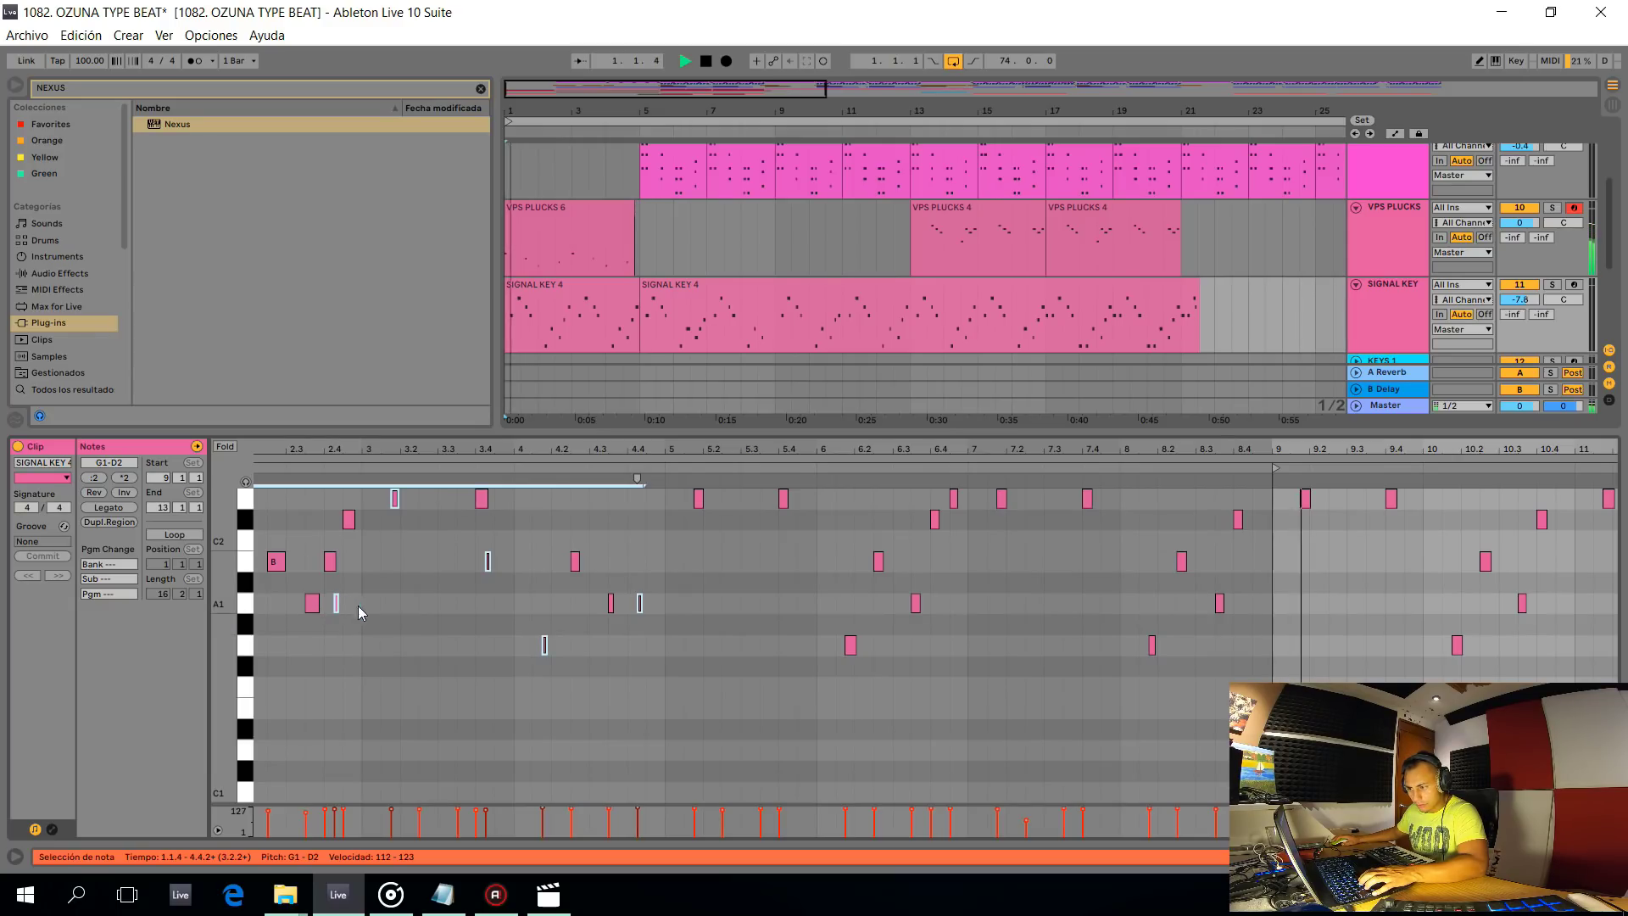
pyautogui.scroll(-1, 808, 274)
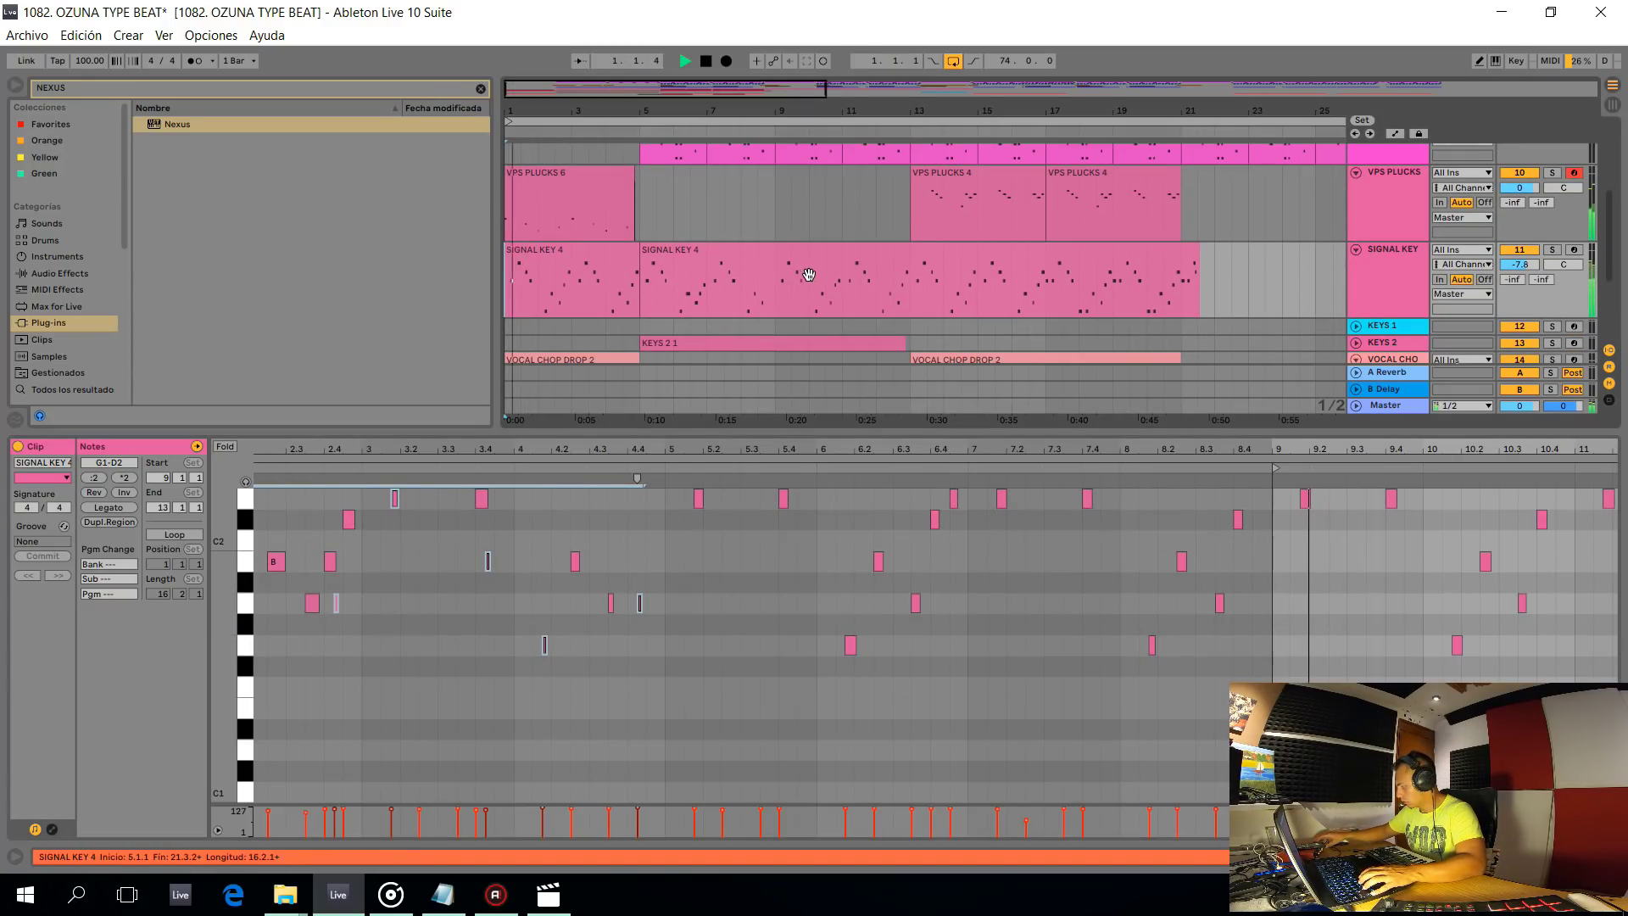
pyautogui.press('space')
pyautogui.press('space')
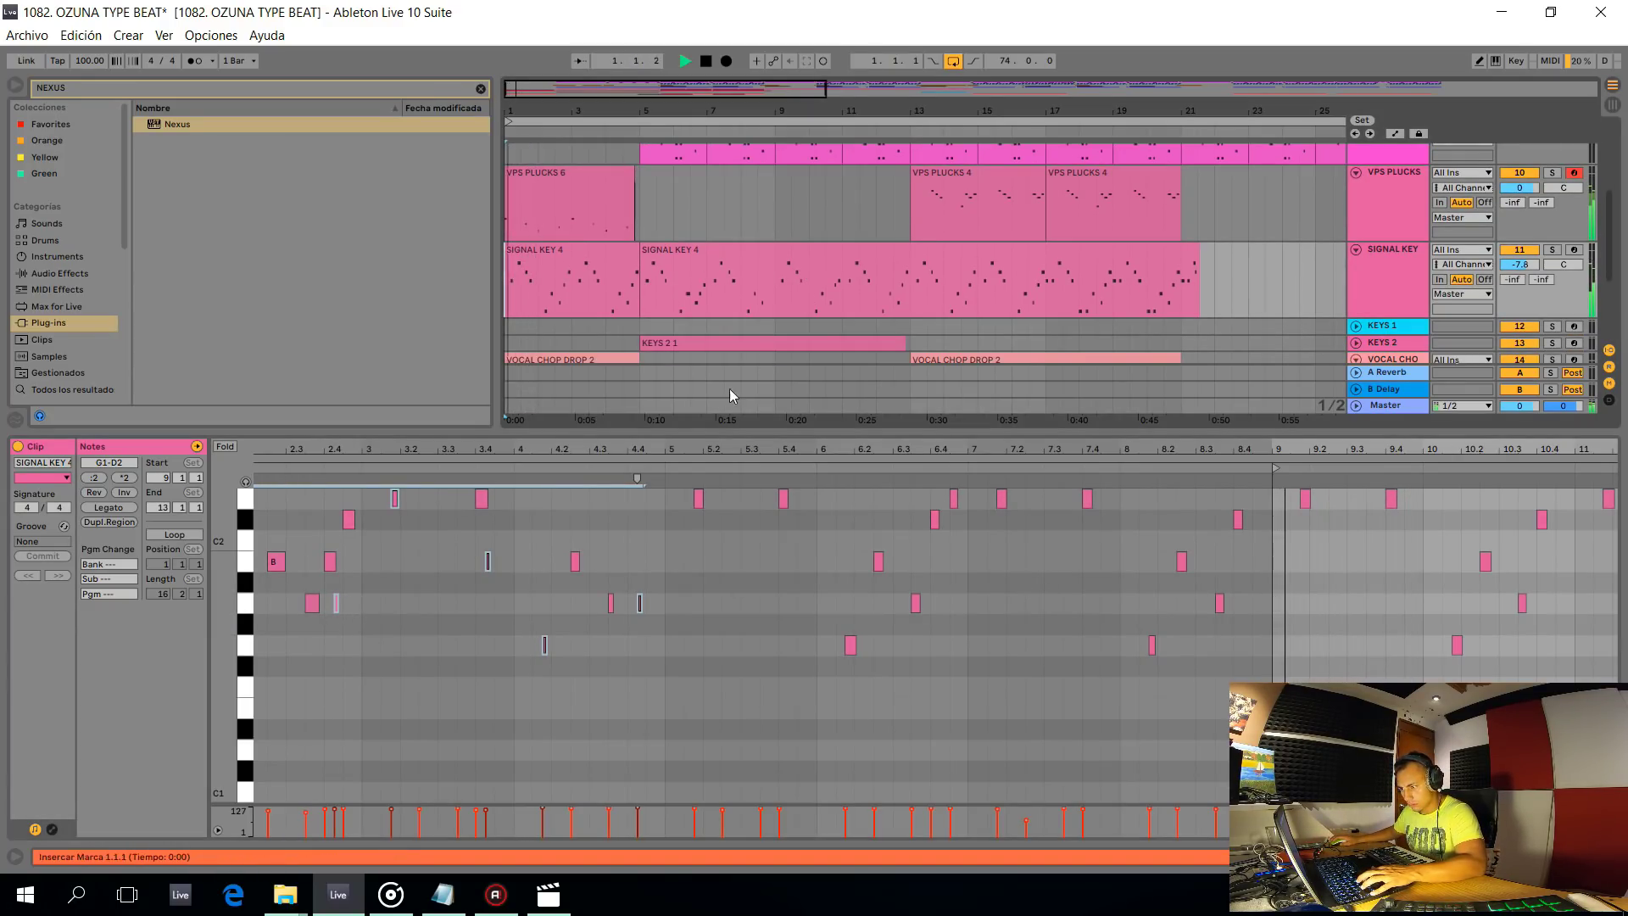
pyautogui.scroll(-3, 530, 358)
pyautogui.scroll(-3, 517, 254)
pyautogui.scroll(2, 506, 226)
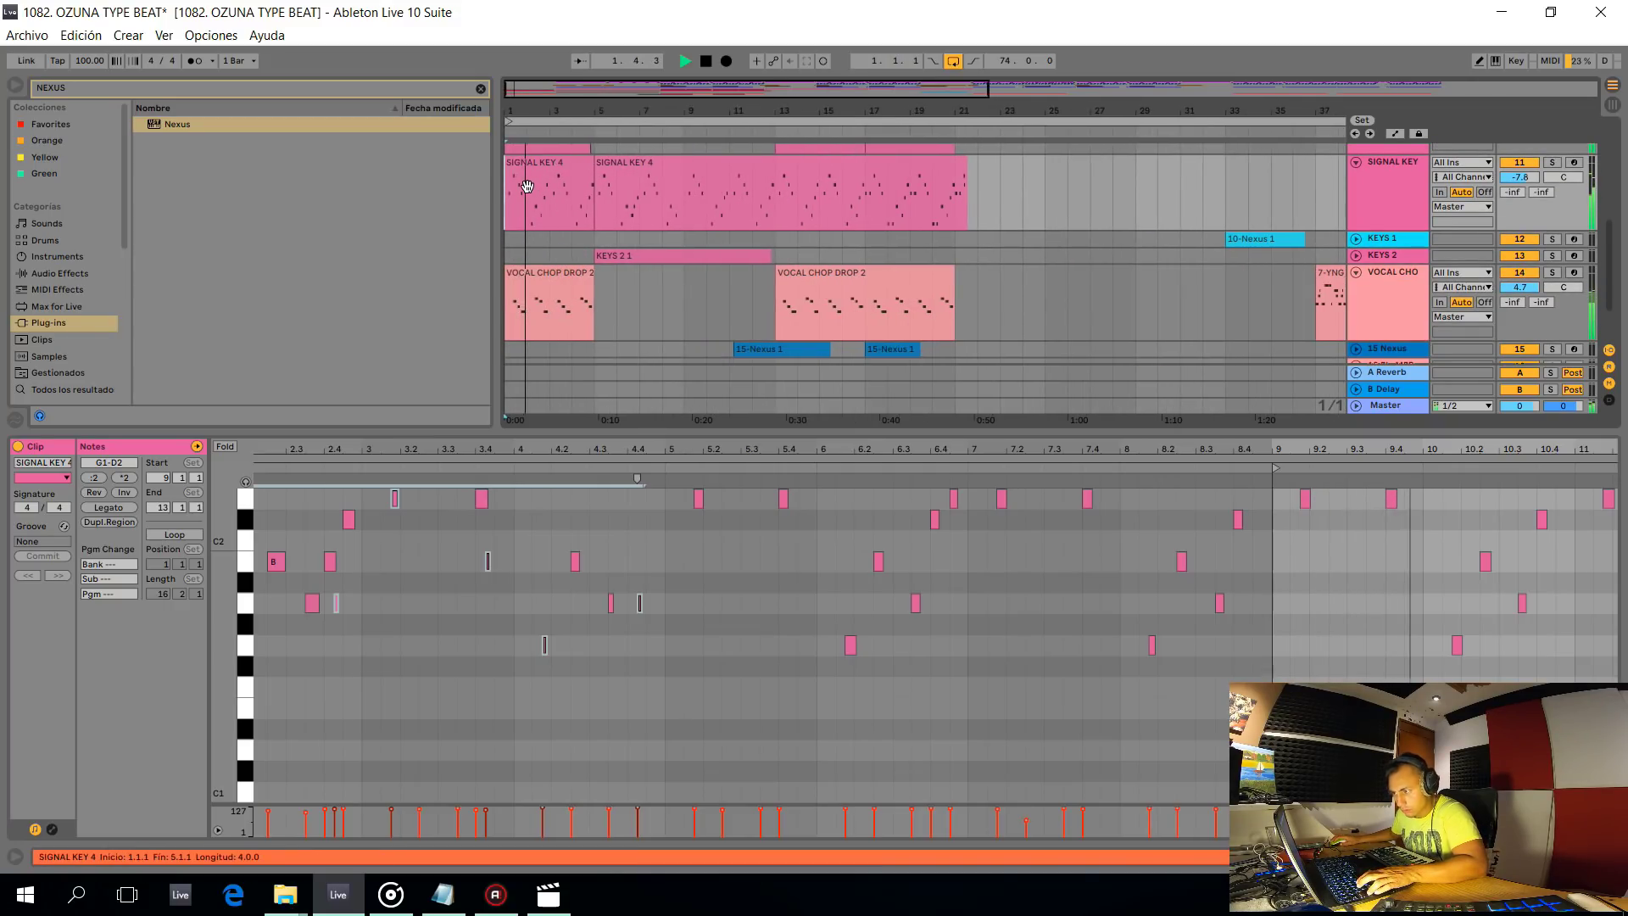
# Paste the pluck notes at 9.1.1 in the first SIGNAL KEY 4 clip and play it back
pyautogui.doubleClick(525, 163)
pyautogui.press('space')
pyautogui.click(1274, 480)
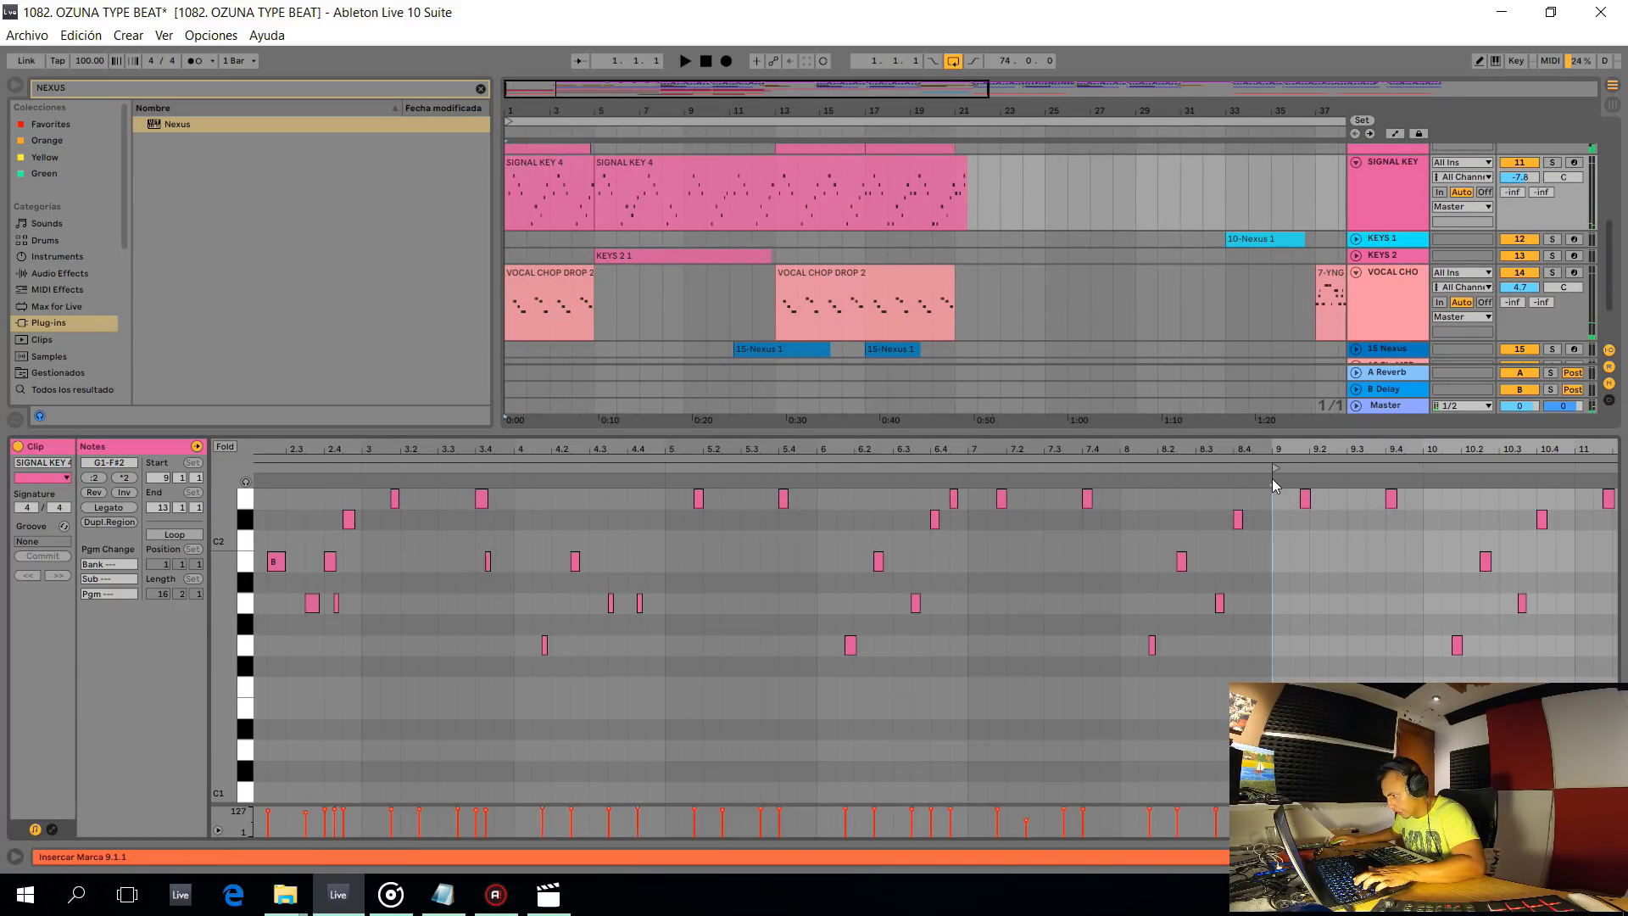
pyautogui.scroll(-2, 1342, 549)
pyautogui.hotkey('ctrl', 'v')
pyautogui.scroll(3, 1150, 553)
pyautogui.press('space')
pyautogui.scroll(3, 968, 515)
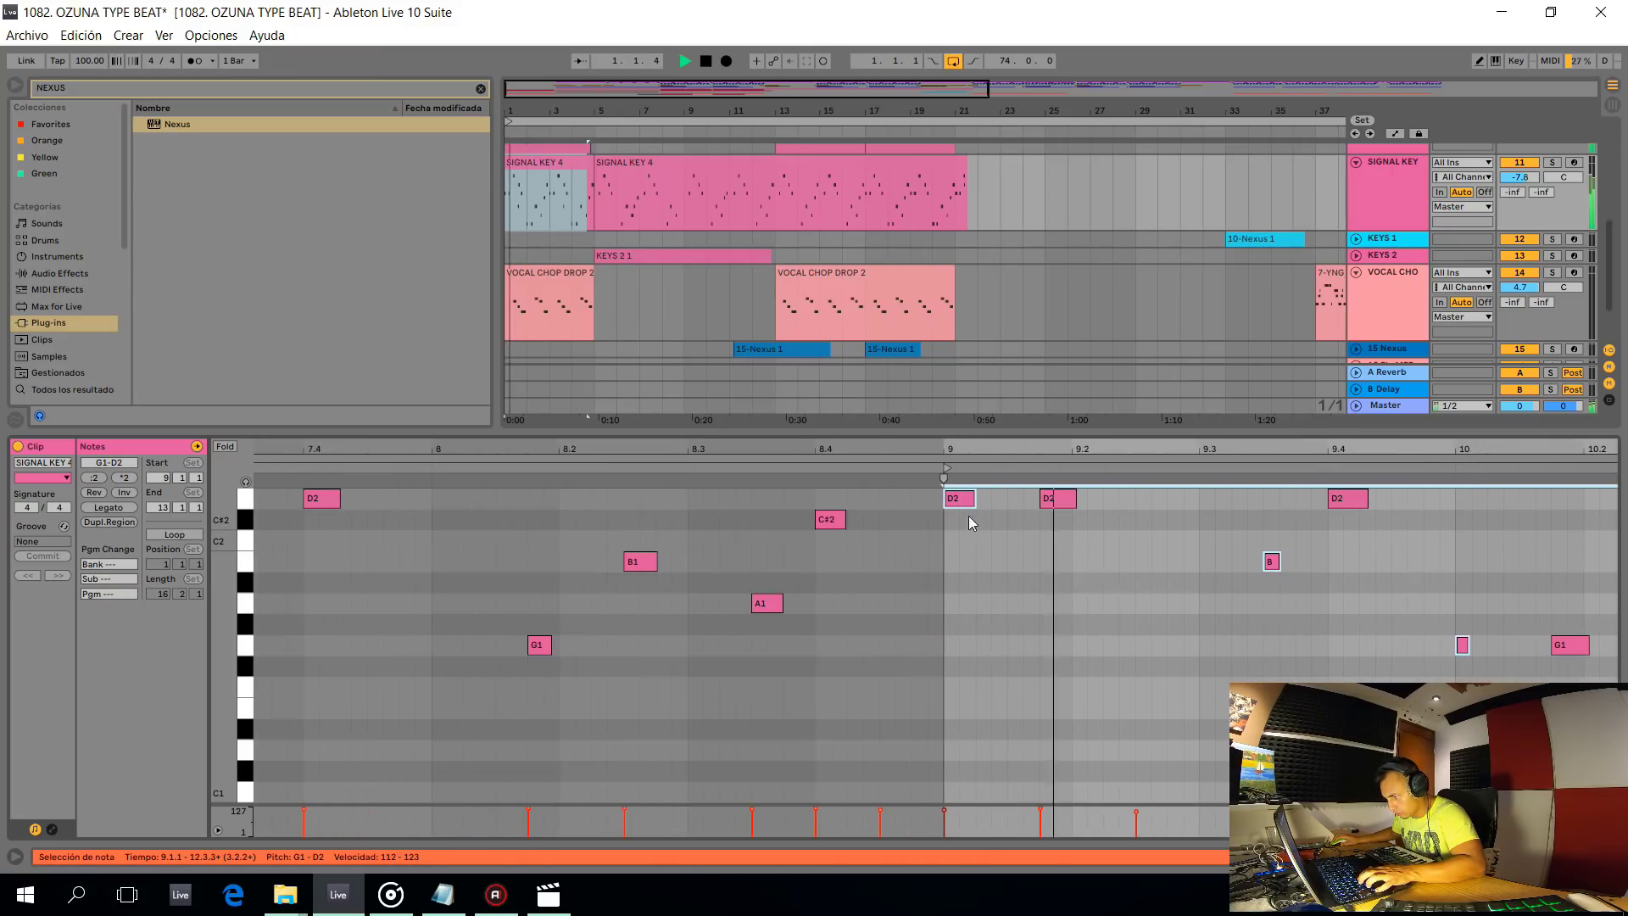
# Transpose the pasted notes in the SIGNAL KEY 4 clip down one octave, shorten them and replay the section
pyautogui.hotkey('shift', 'Down')
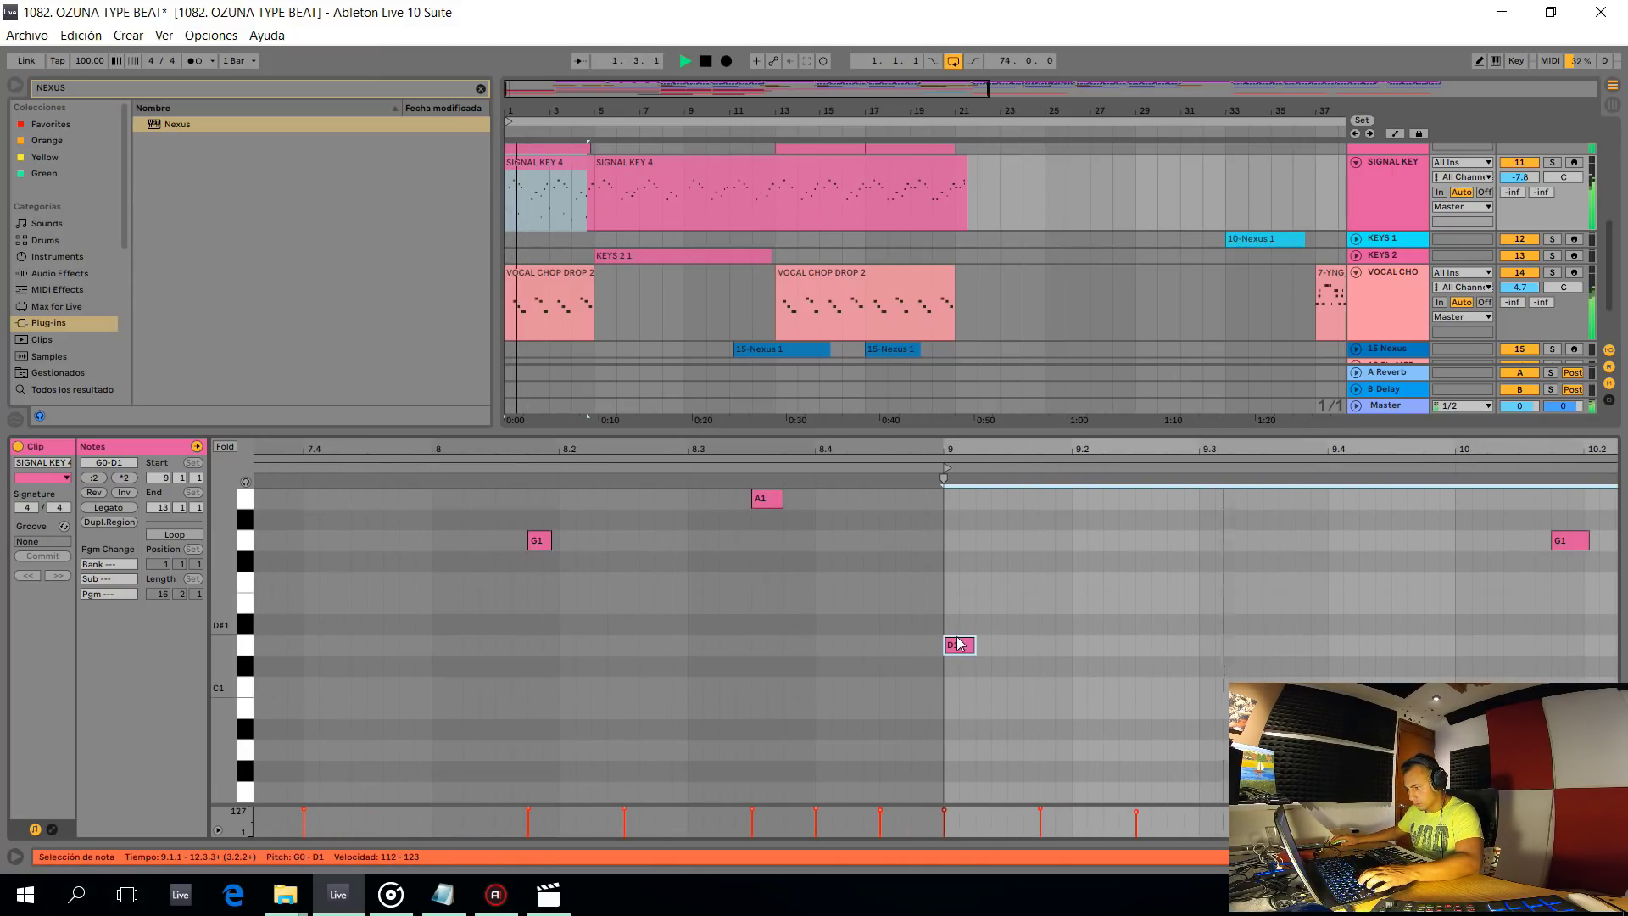
pyautogui.press('space')
pyautogui.hotkey('shift', 'Left')
pyautogui.hotkey('shift', 'Left')
pyautogui.press('space')
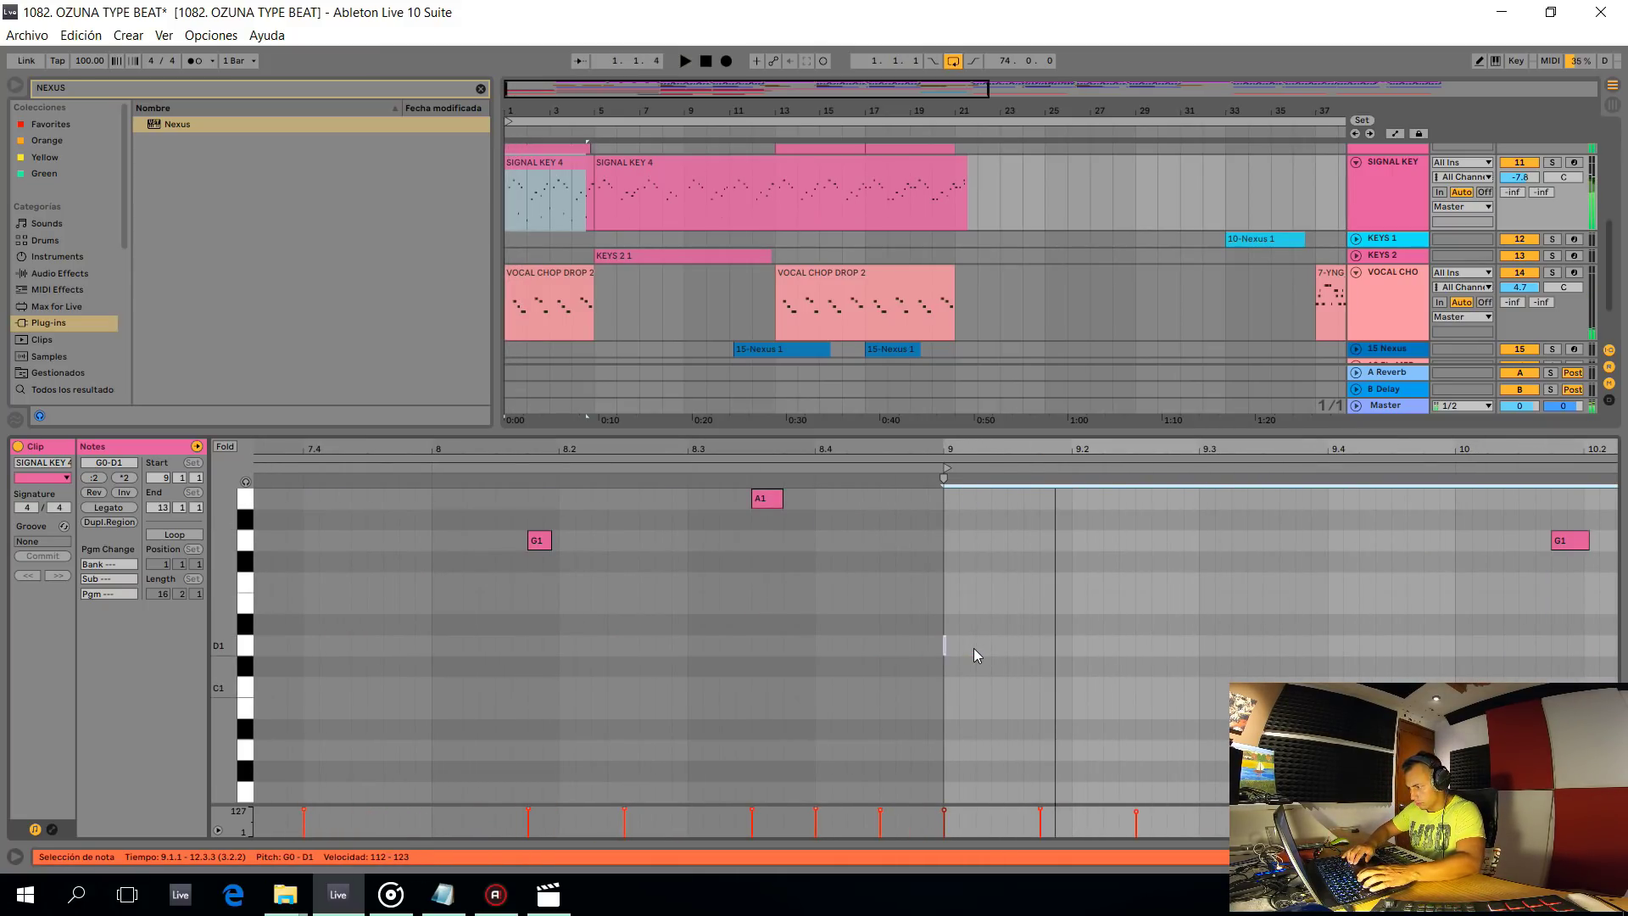
# Raise the pasted notes in the SIGNAL KEY 4 clip one octave to G1-D2 during playback
pyautogui.scroll(-2, 1028, 649)
pyautogui.scroll(3, 1149, 668)
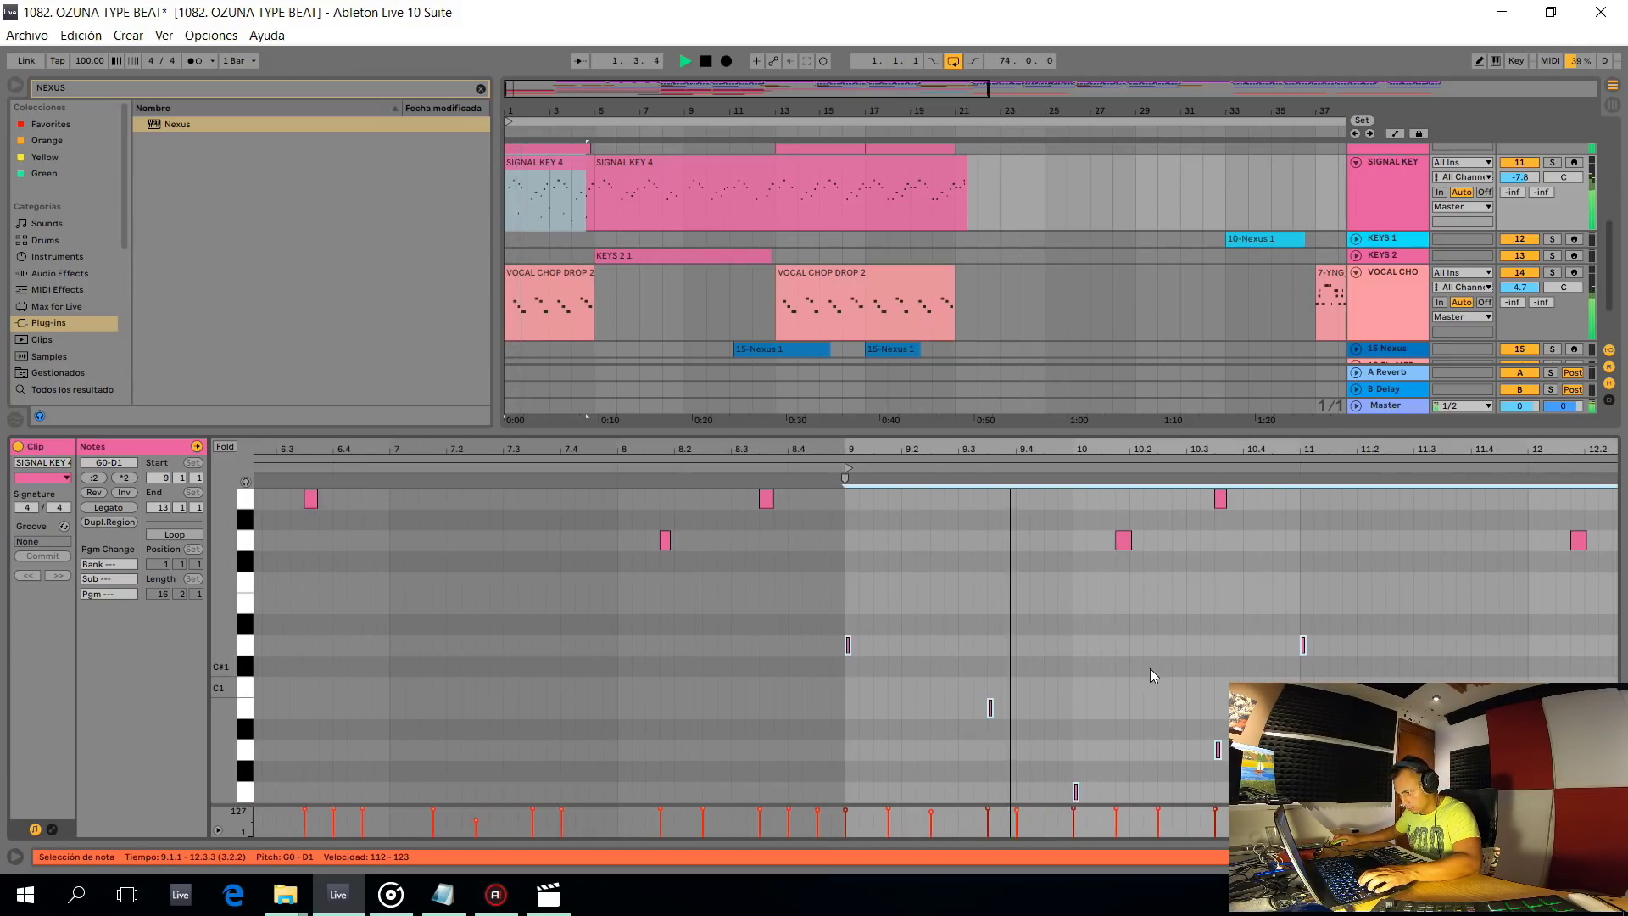
pyautogui.scroll(3, 1160, 668)
pyautogui.scroll(2, 1180, 668)
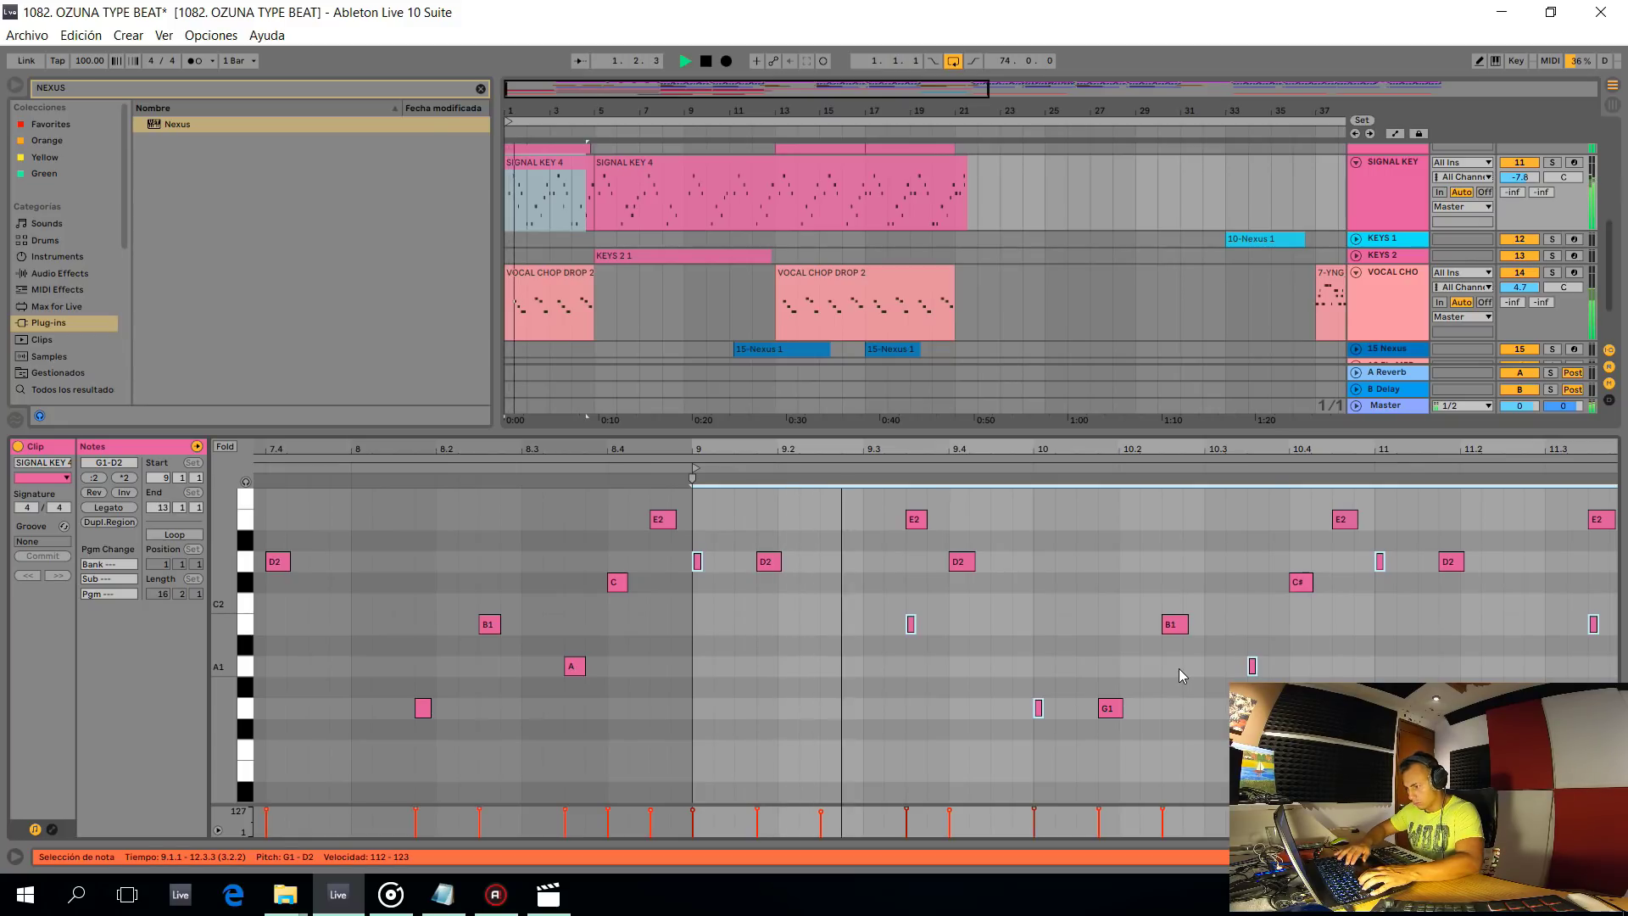
# Unfold the VOCAL CHO track and select its first VOCAL CHOP DROP 2 clip for note editing
pyautogui.press('h')
pyautogui.press('w')
pyautogui.scroll(-3, 539, 208)
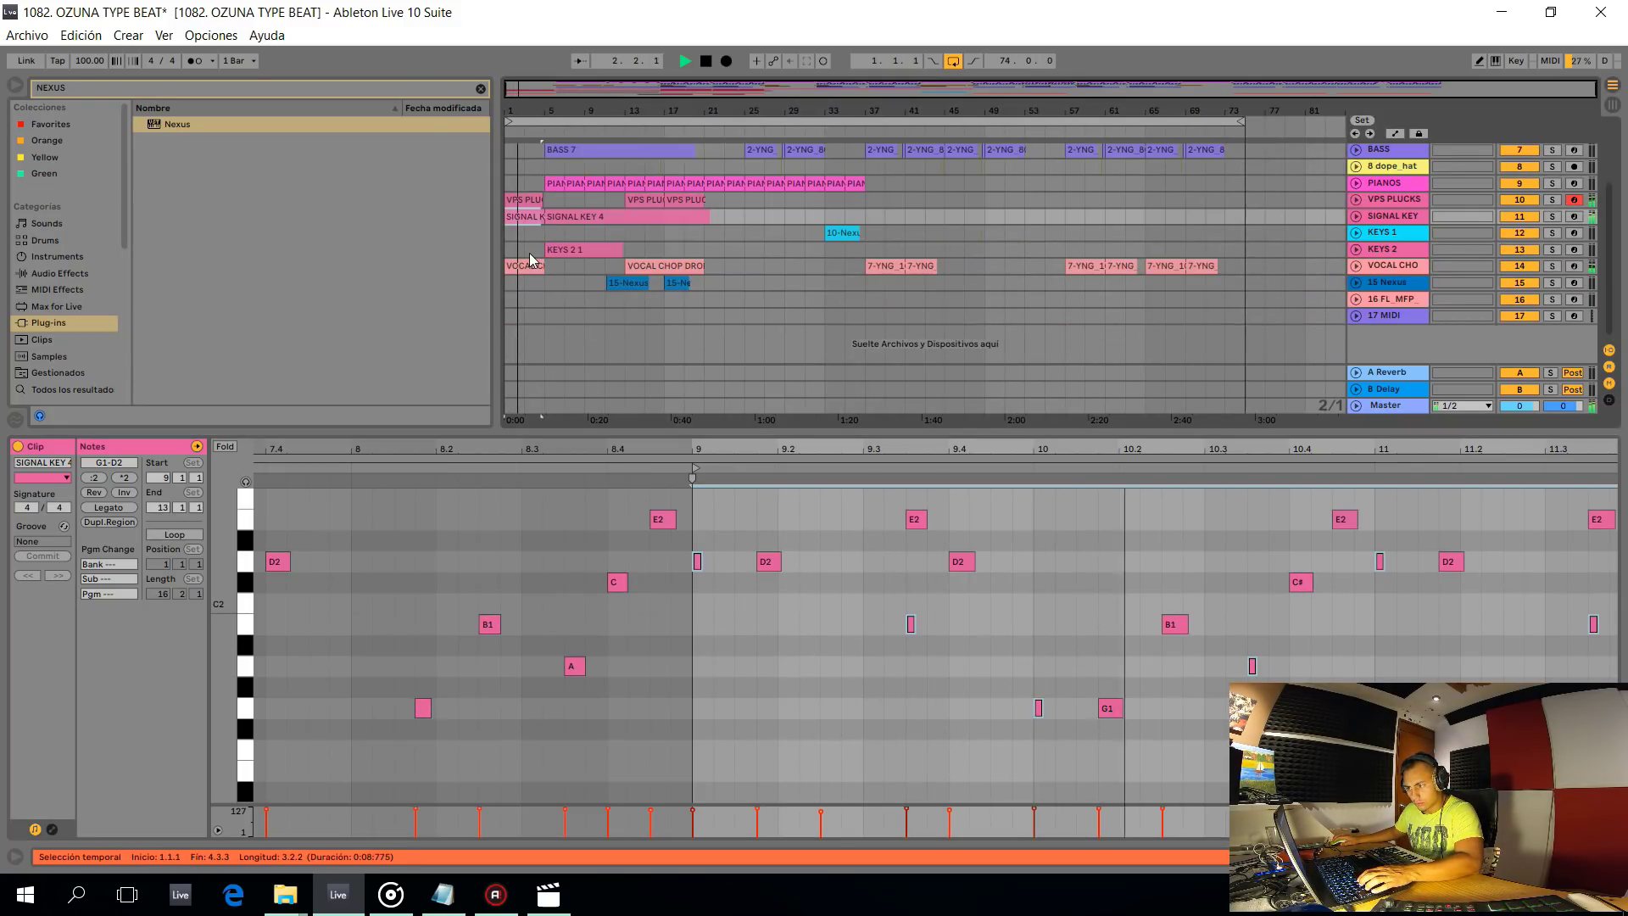
pyautogui.click(1355, 266)
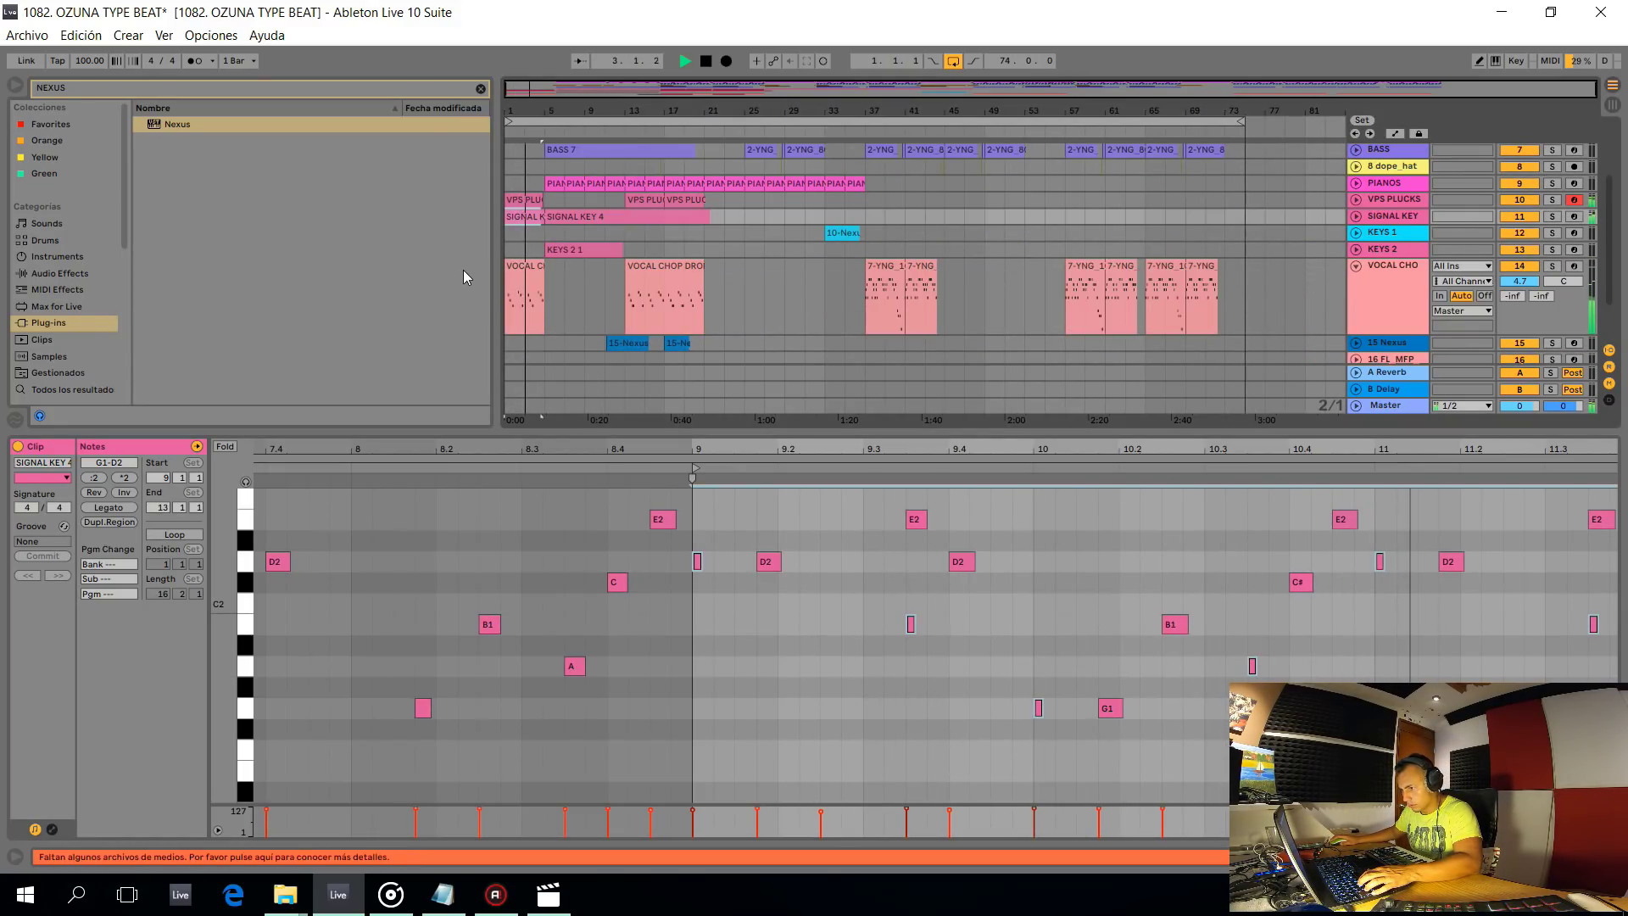
pyautogui.scroll(7, 516, 273)
pyautogui.press('space')
pyautogui.click(535, 268)
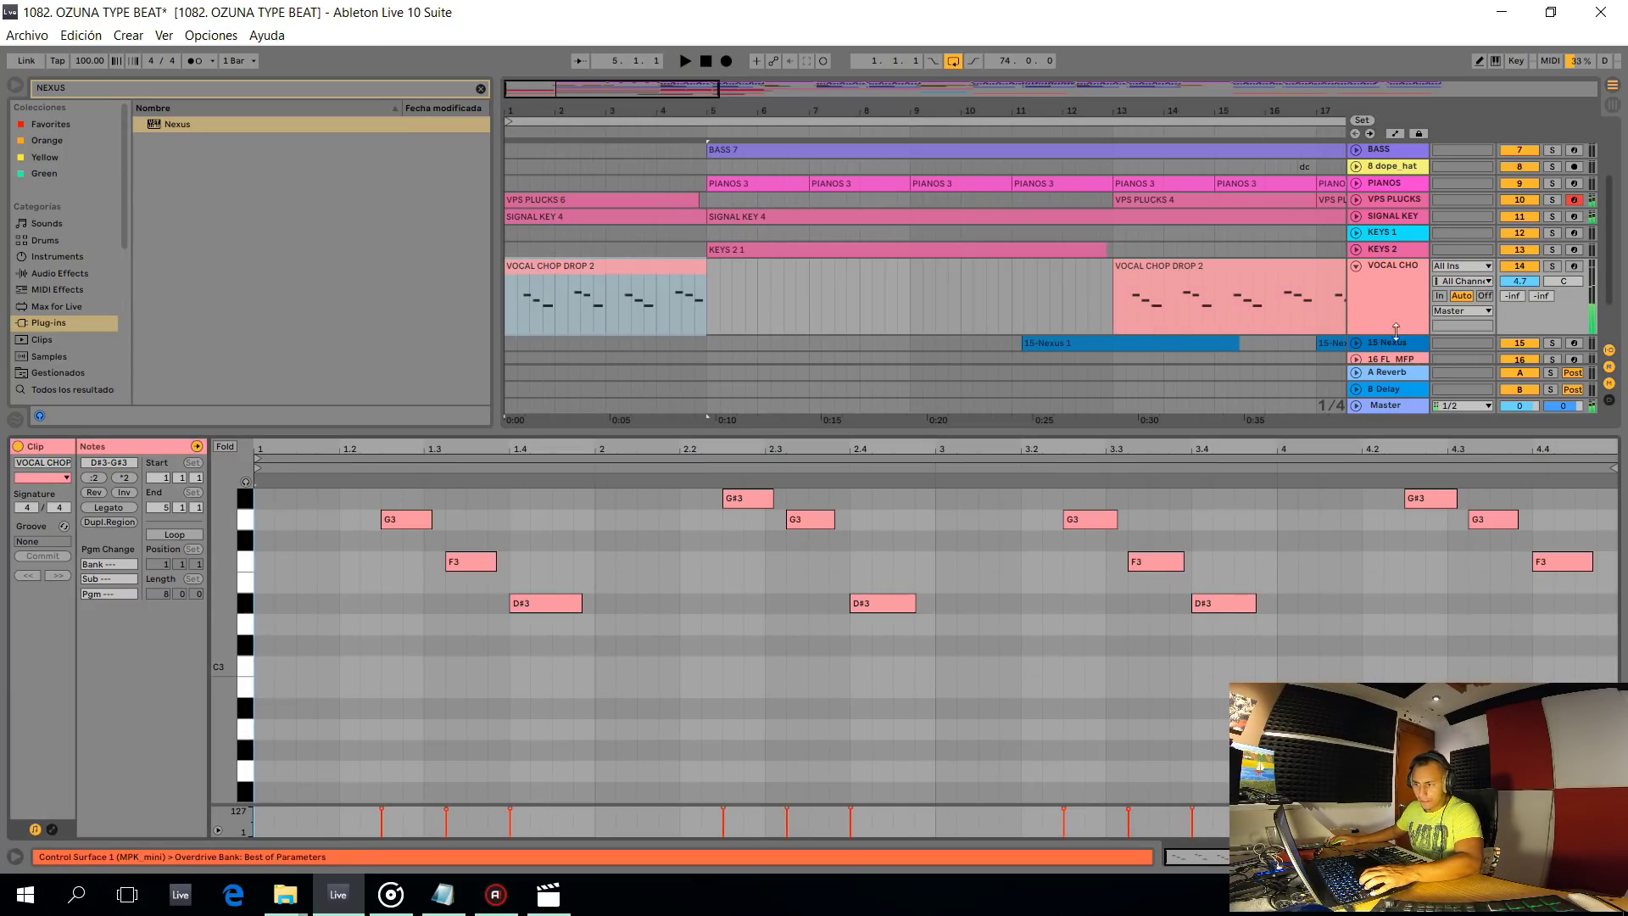
# Record a D#3 vocal chop note at 1.1.1 on the VOCAL CHO track and play back the intro
pyautogui.click(507, 312)
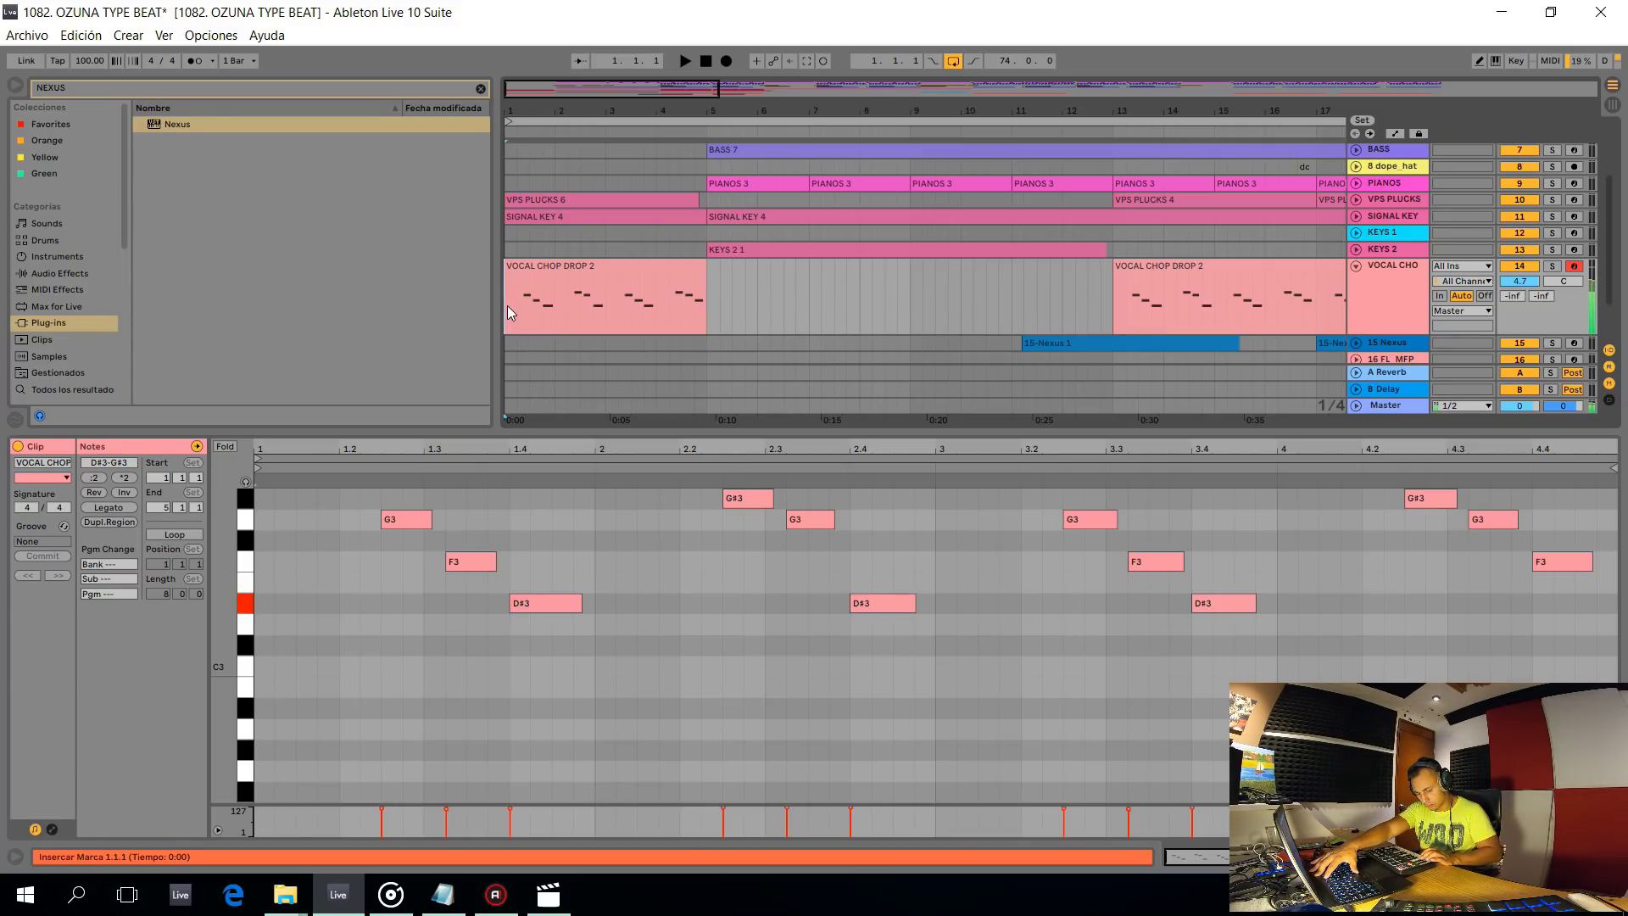
pyautogui.press('F9')
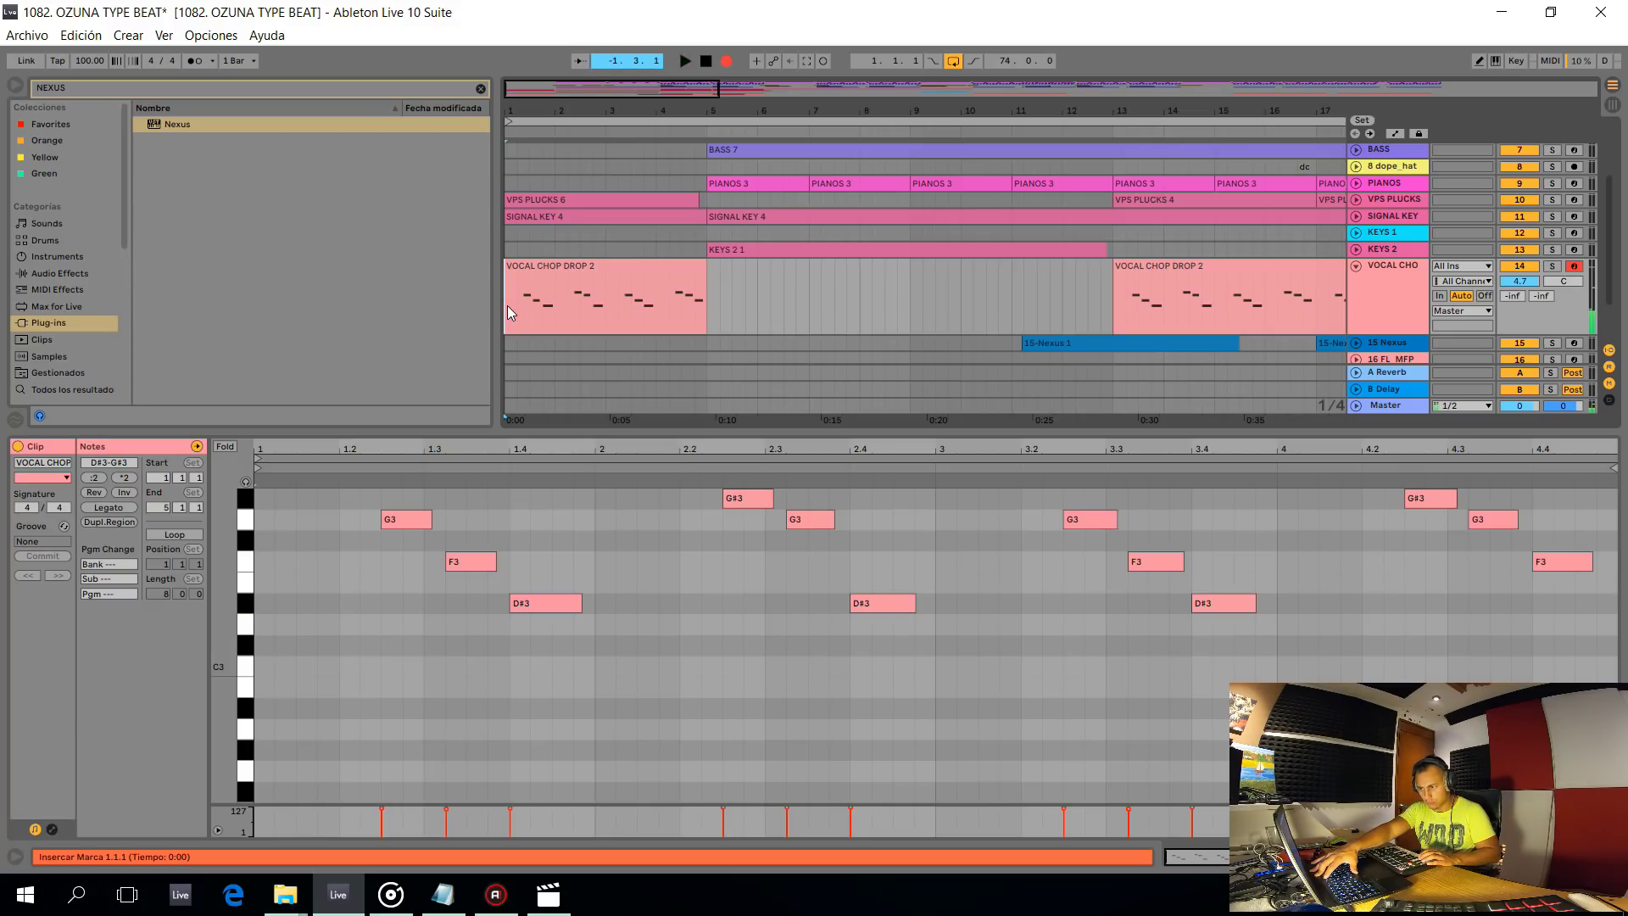
pyautogui.press('space')
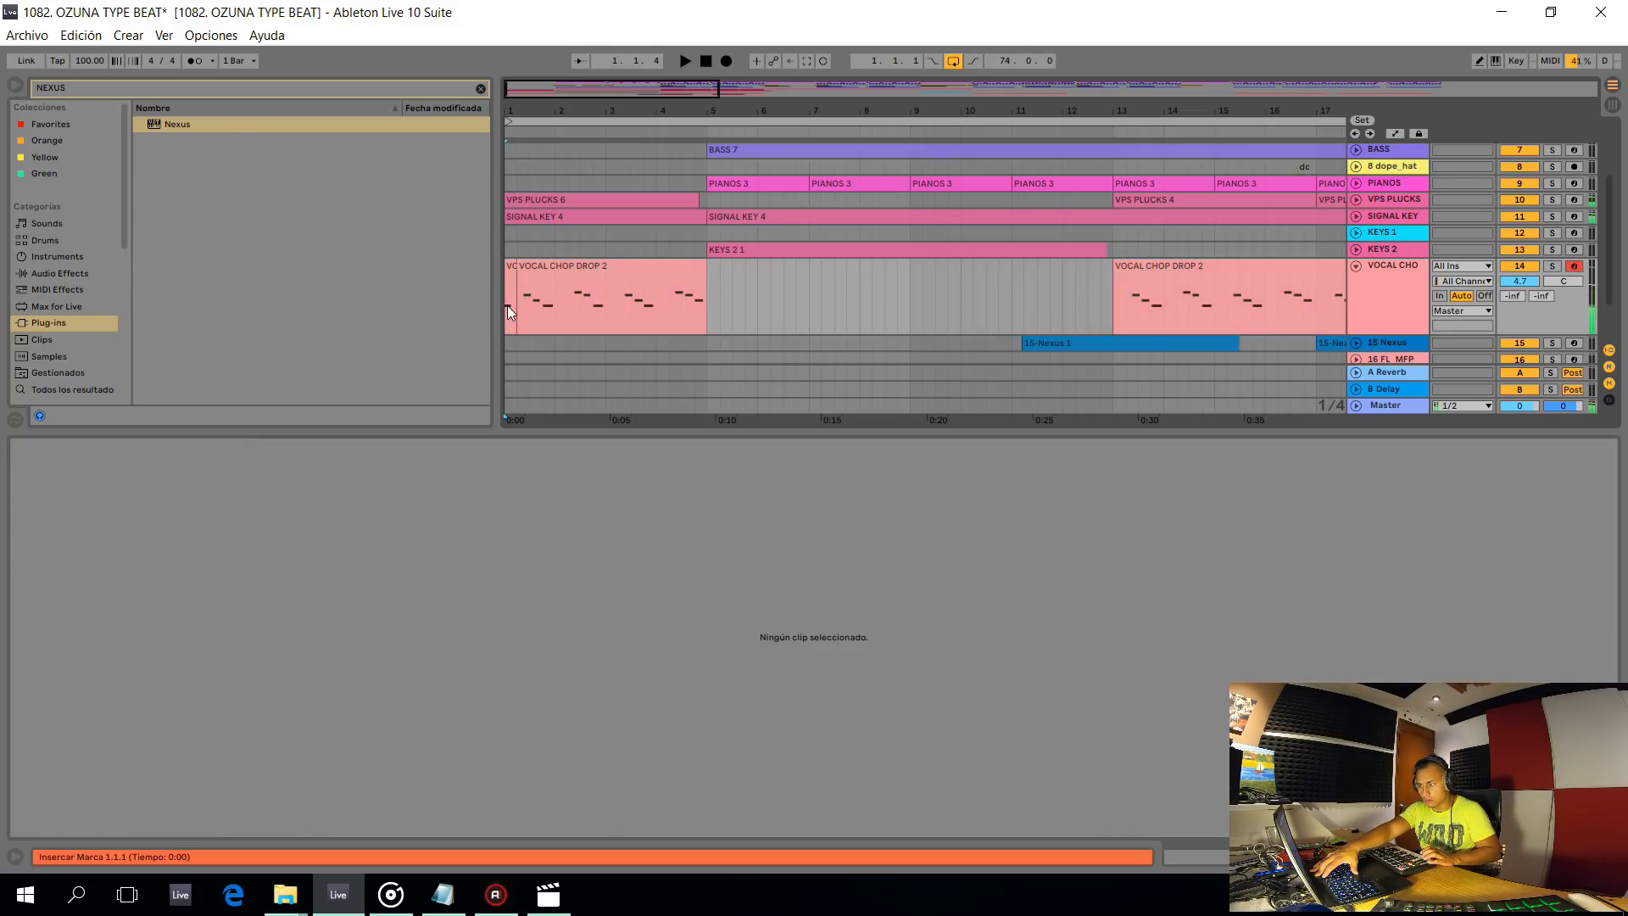
pyautogui.press('space')
pyautogui.scroll(2, 507, 305)
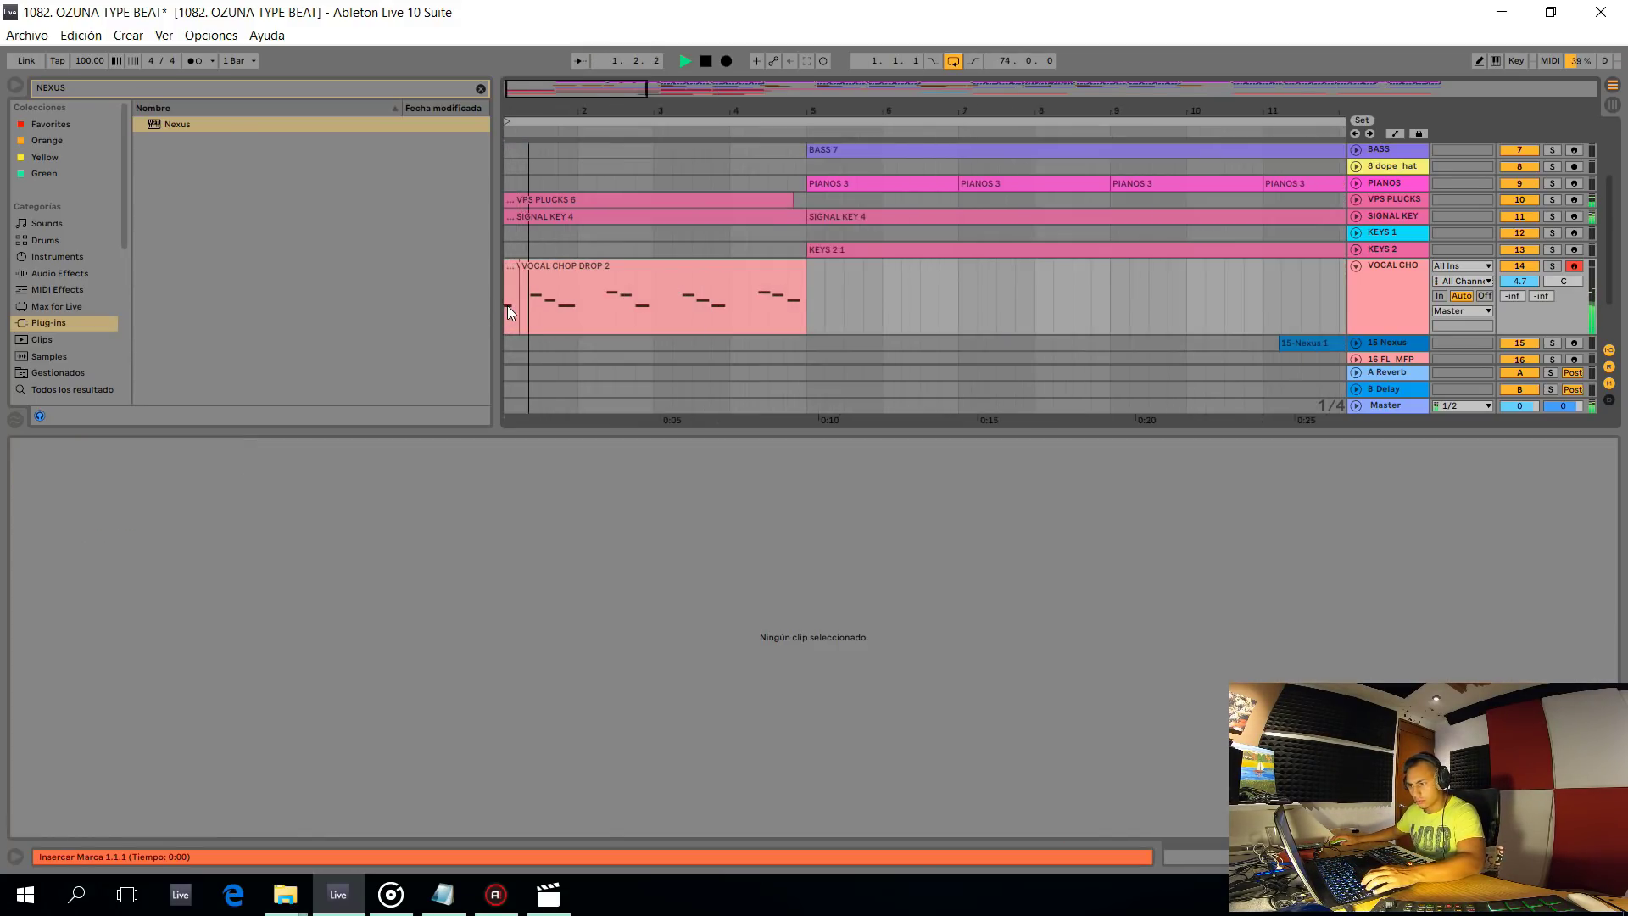
pyautogui.click(547, 266)
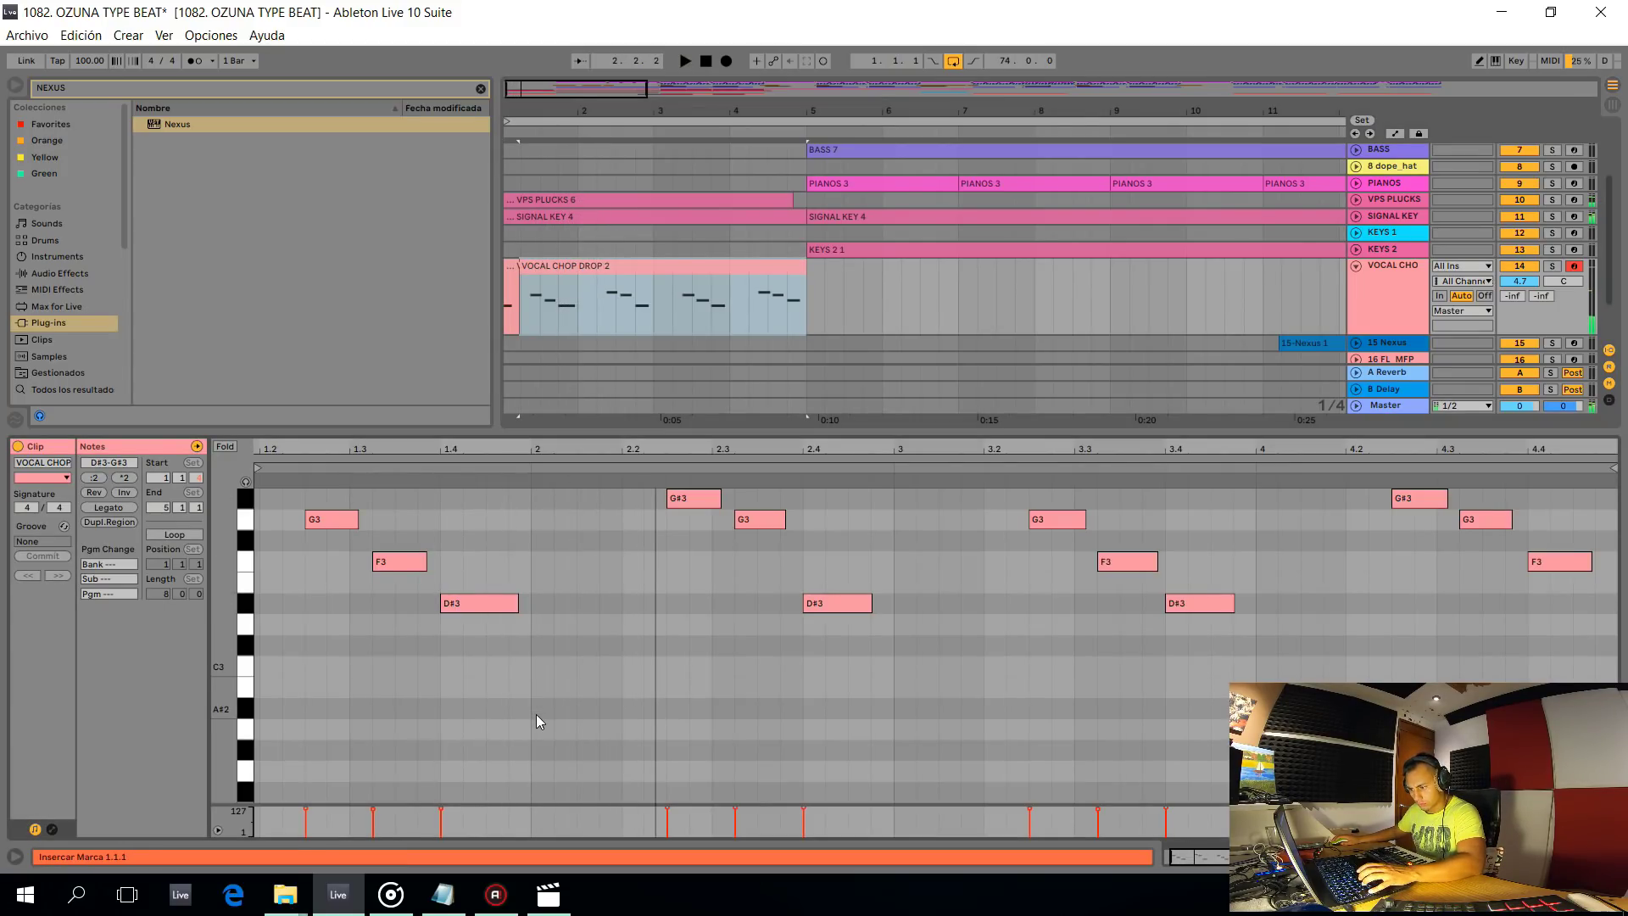
pyautogui.press('space')
pyautogui.scroll(-3, 535, 716)
pyautogui.press('space')
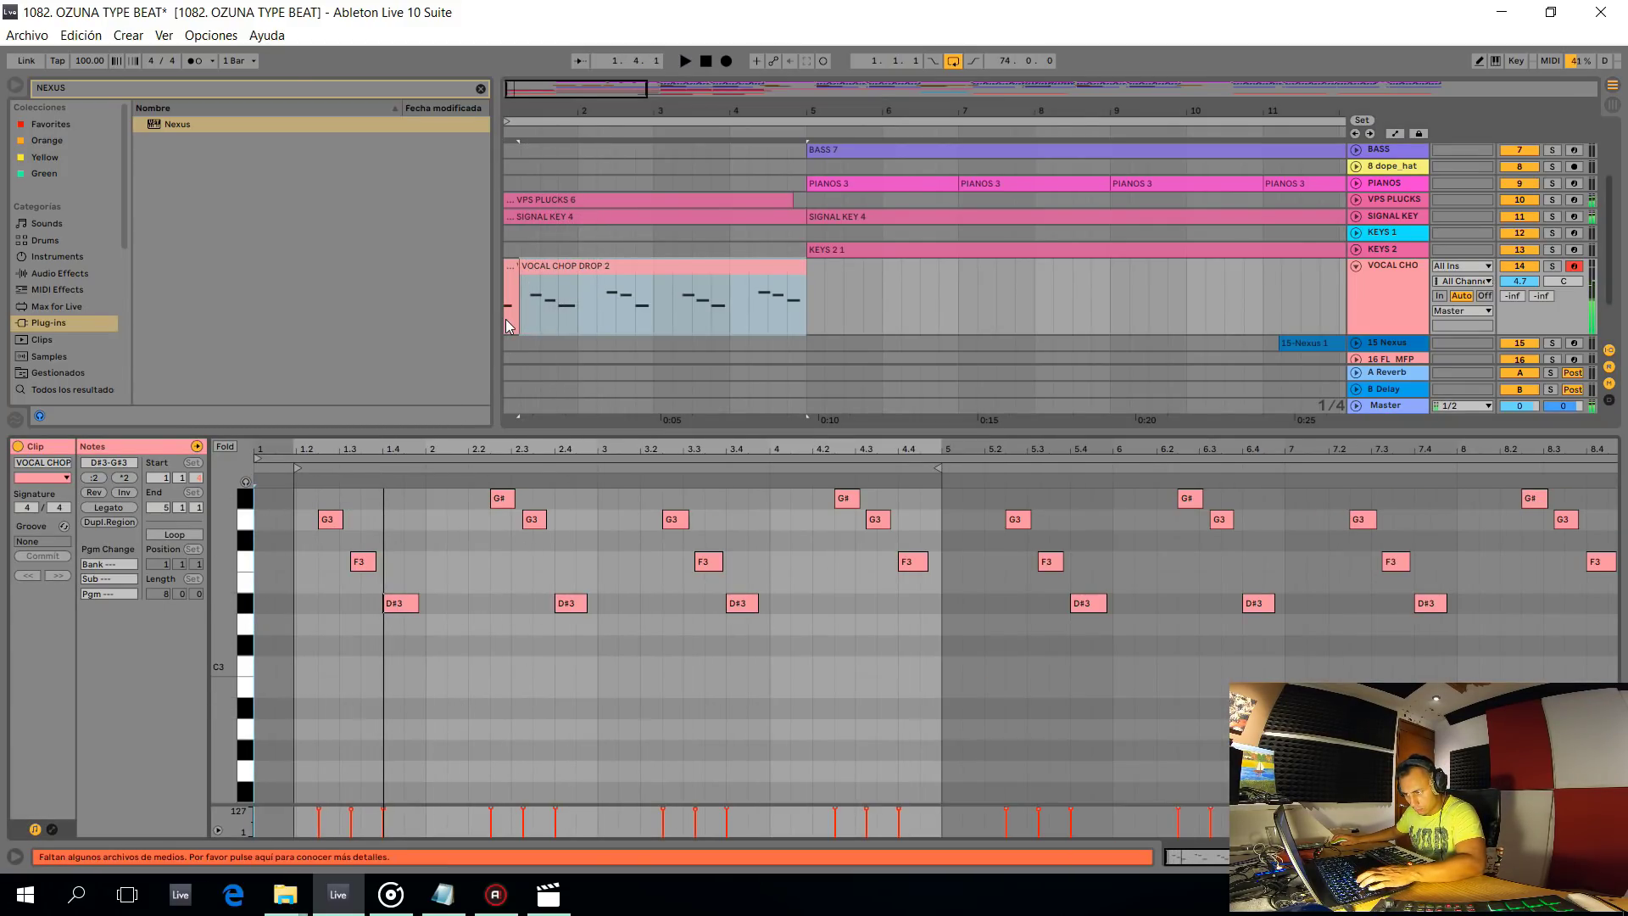
# Consolidate the short recorded clip and the adjoining VOCAL CHOP DROP 2 clip into one clip and replay it
pyautogui.click(508, 326)
pyautogui.click(537, 282)
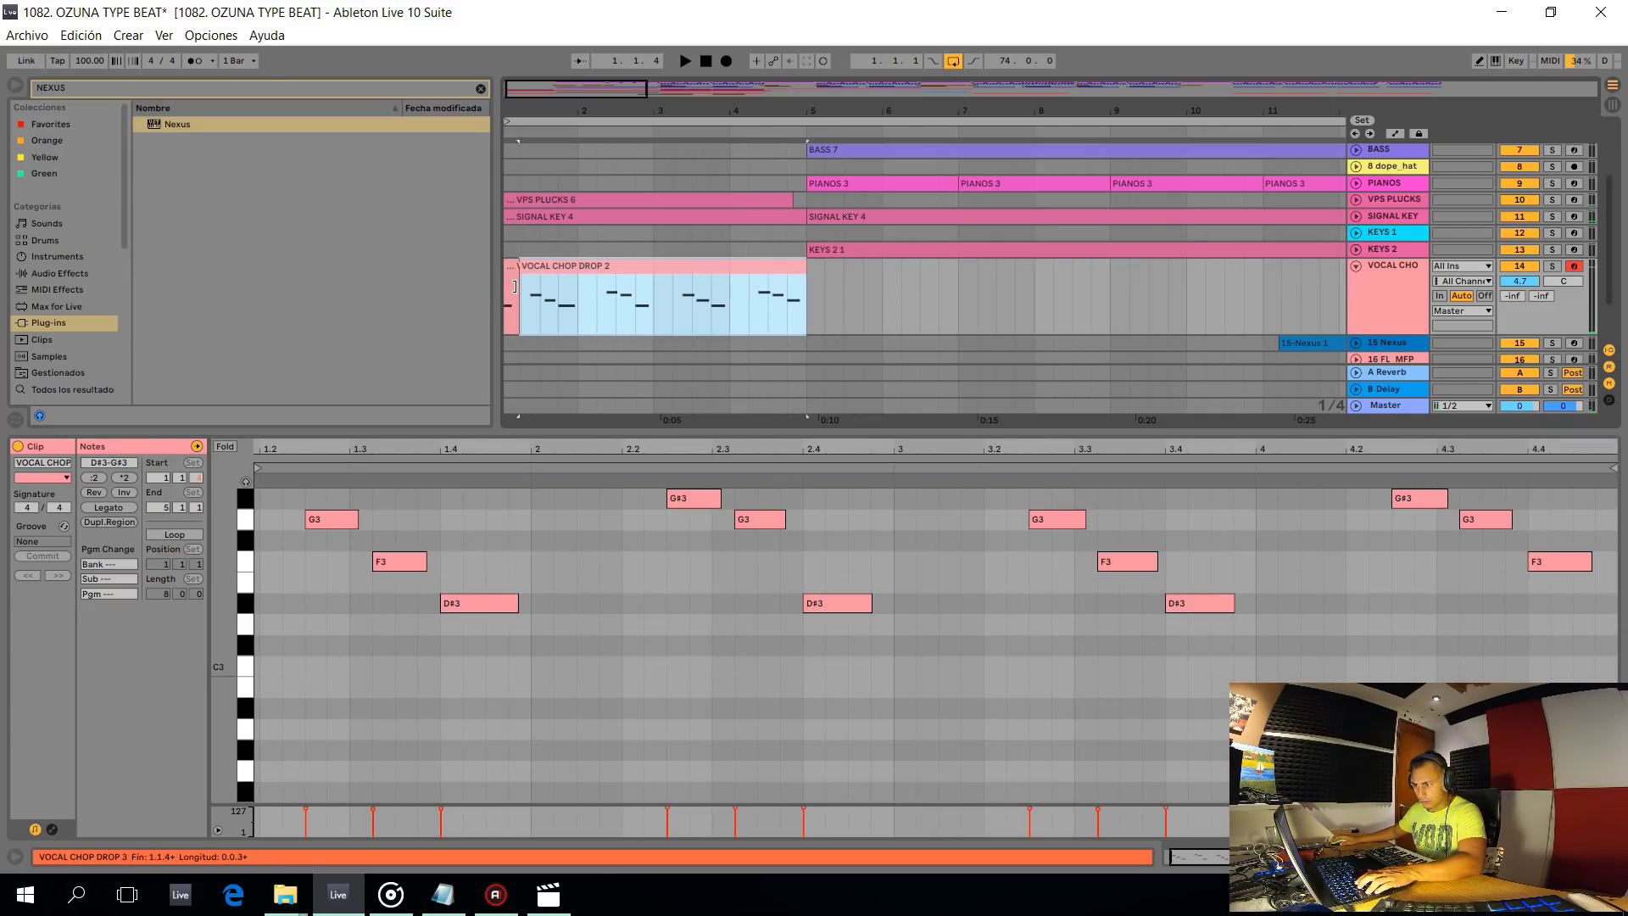
pyautogui.keyDown('shift'); pyautogui.click(511, 287); pyautogui.keyUp('shift')
pyautogui.hotkey('ctrl', 'j')
pyautogui.press('space')
pyautogui.click(524, 318)
pyautogui.scroll(3, 556, 313)
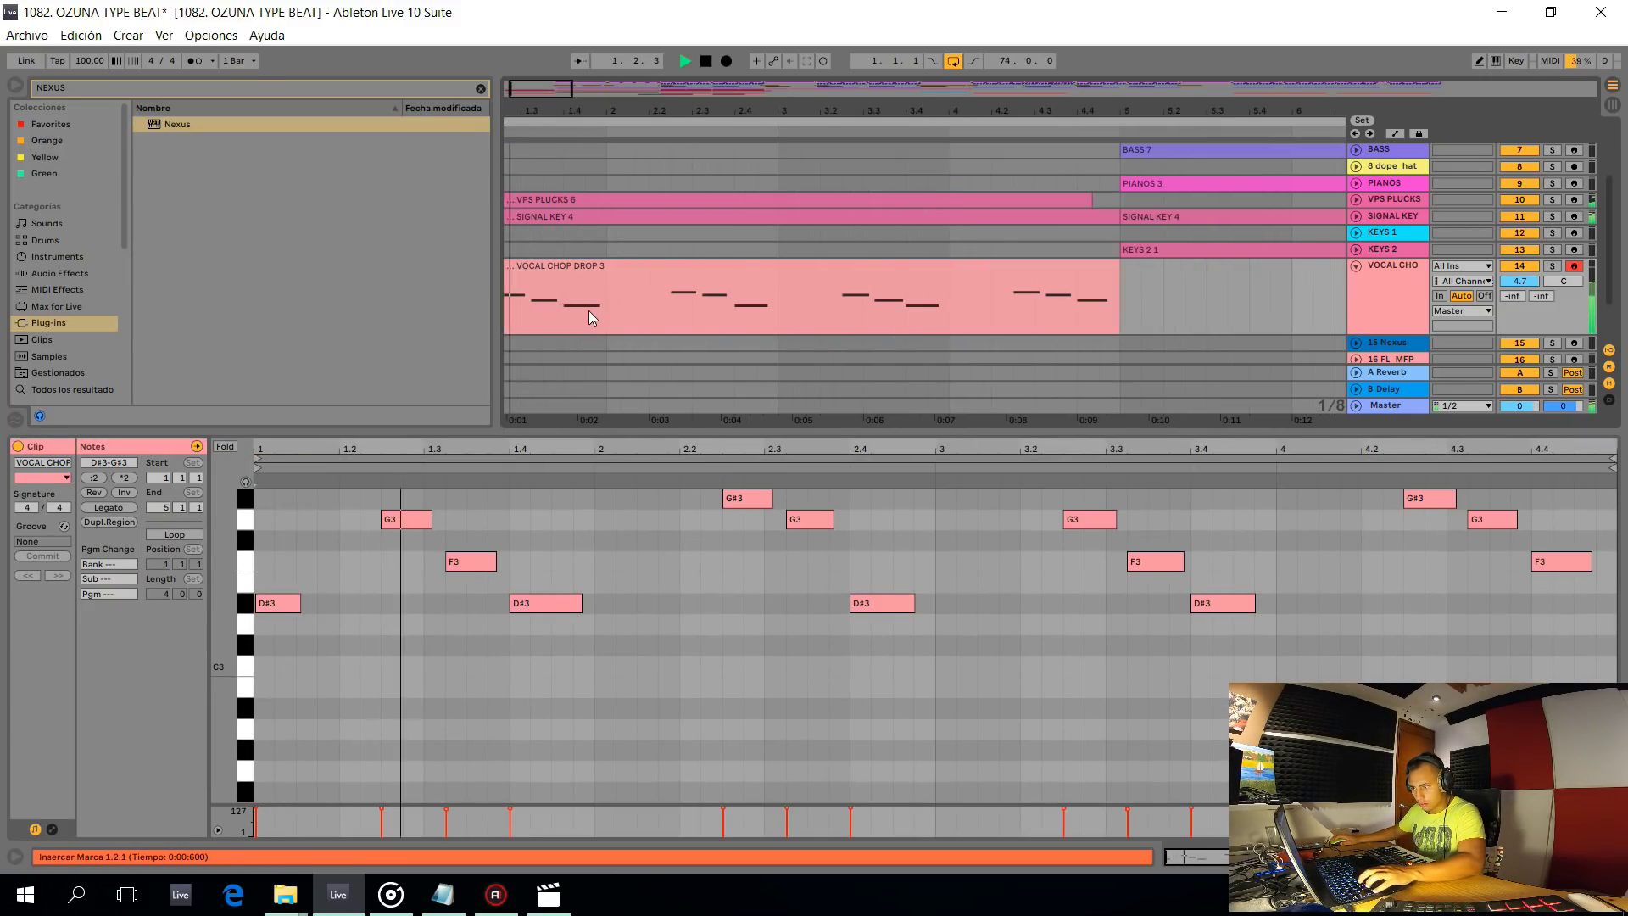
pyautogui.press('space')
# Add an A#2 note from 2.1.1 to 2.2.1 in the vocal chop clip and lower it to G#2 while auditioning it
pyautogui.click(595, 693)
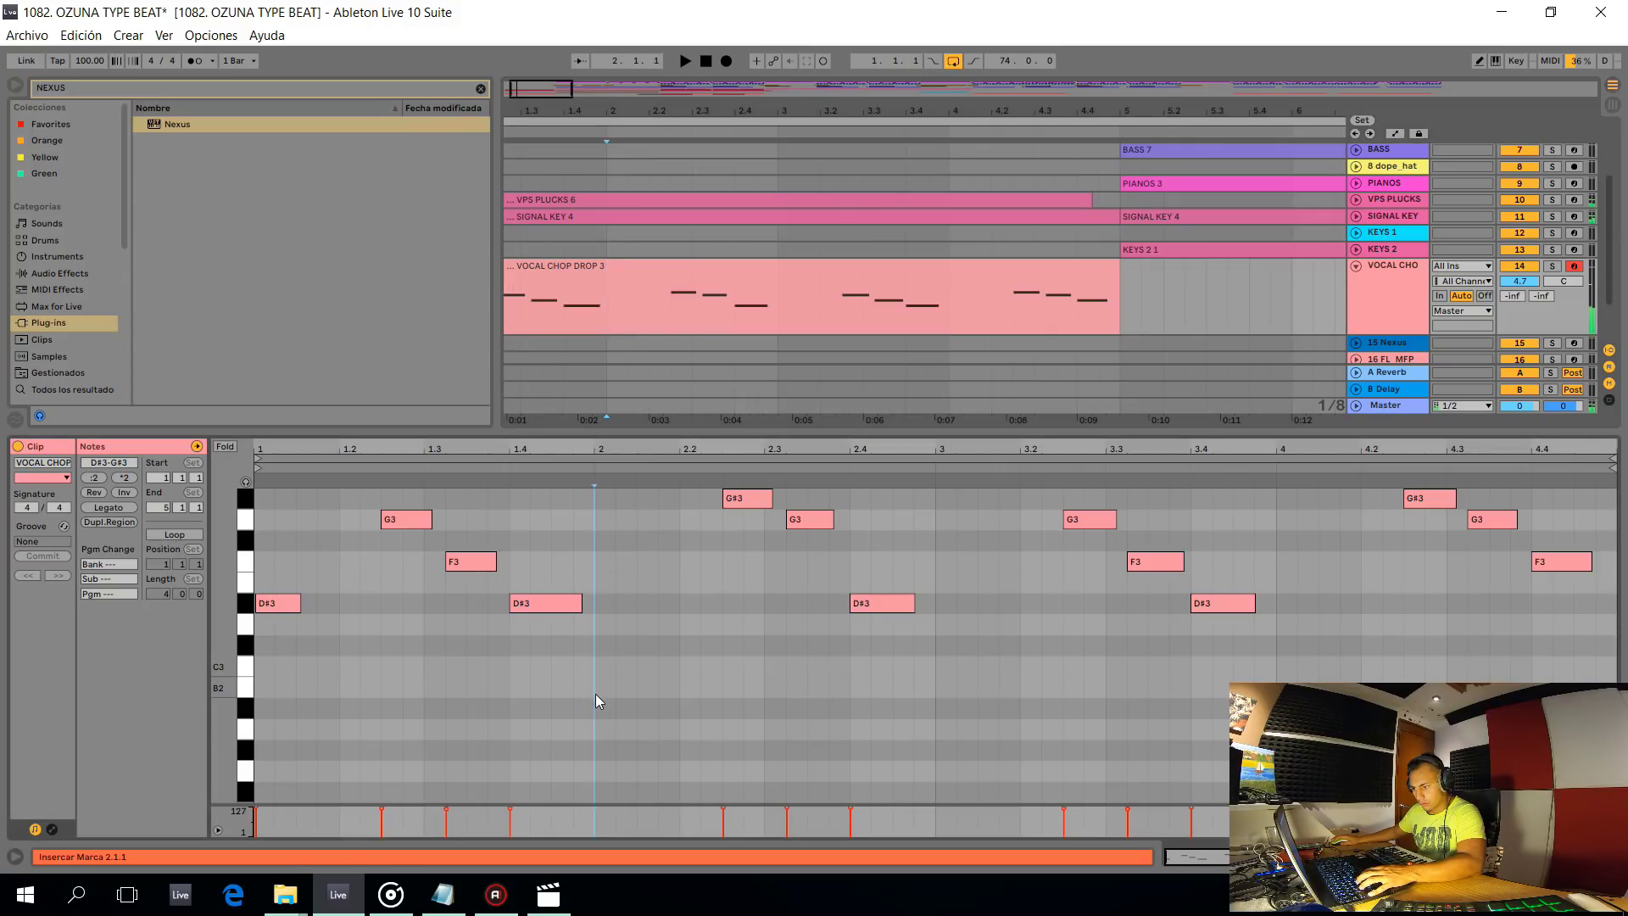
pyautogui.doubleClick(595, 694)
pyautogui.moveTo(600, 687); pyautogui.dragTo(639, 683)
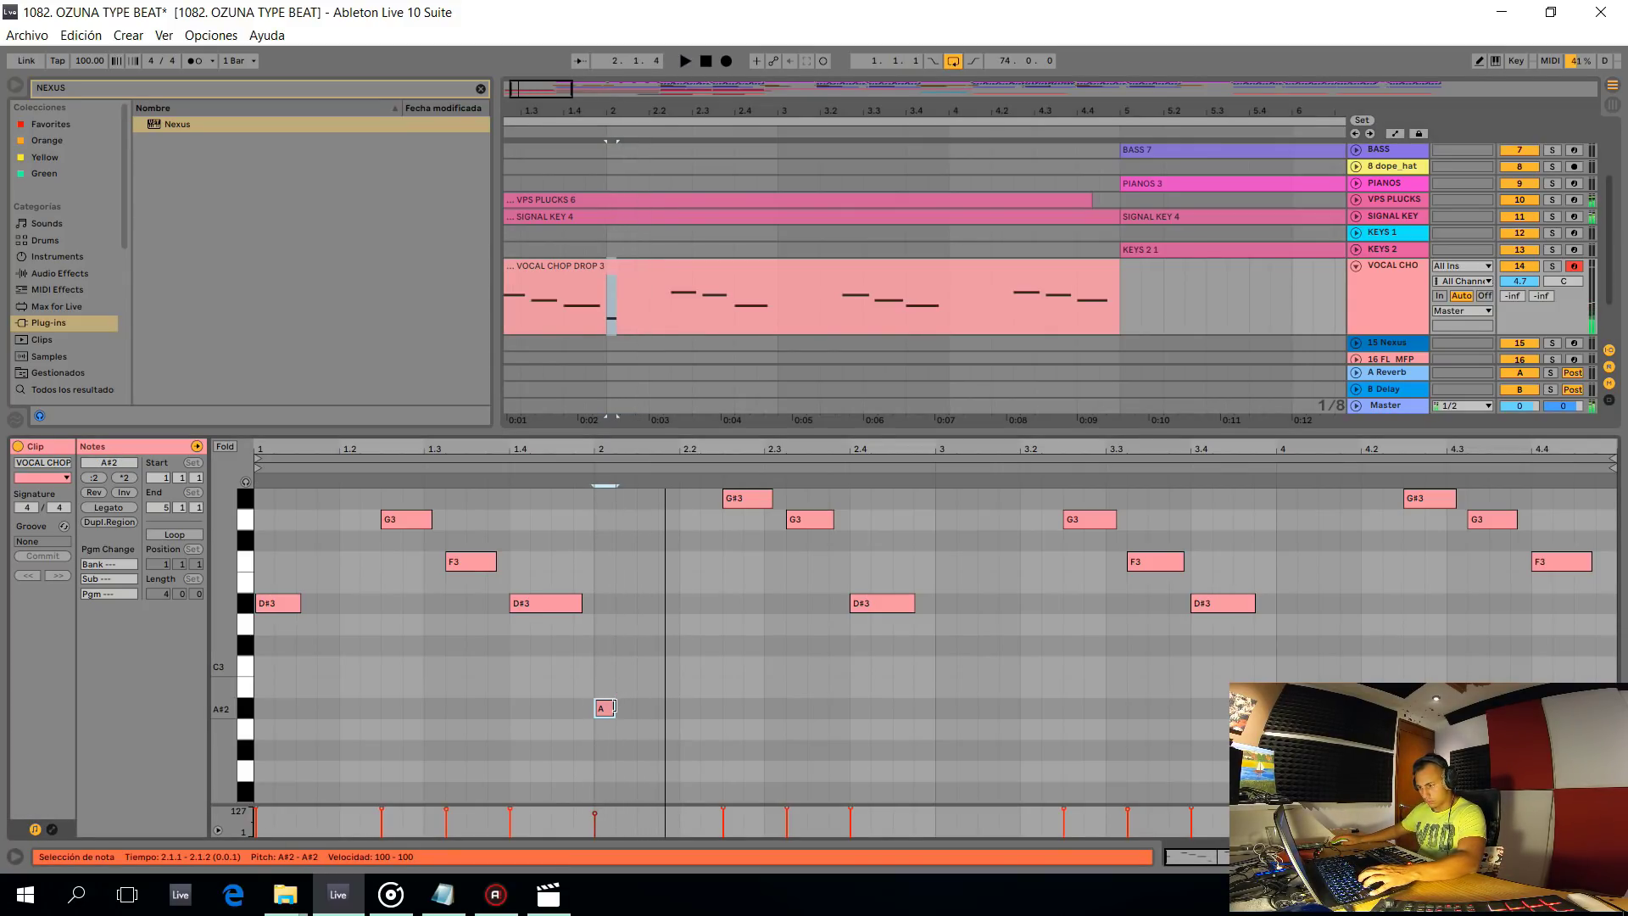
pyautogui.moveTo(604, 683); pyautogui.dragTo(679, 705)
pyautogui.press('space')
pyautogui.press('space')
pyautogui.press('Down')
pyautogui.press('space')
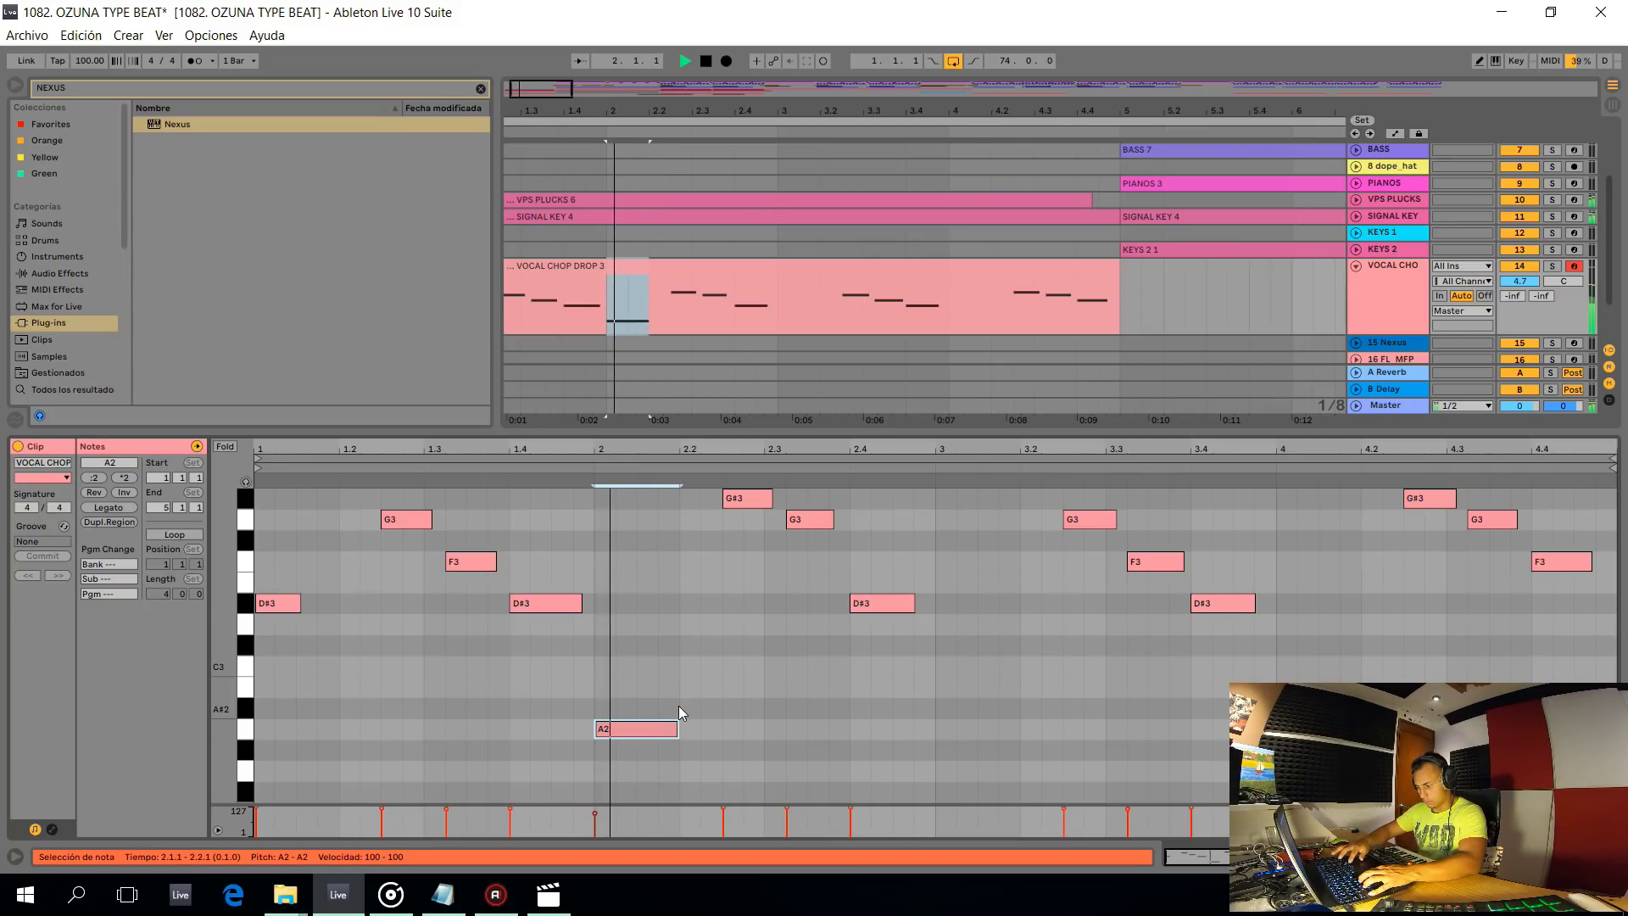
pyautogui.press('space')
pyautogui.press('Down')
pyautogui.press('space')
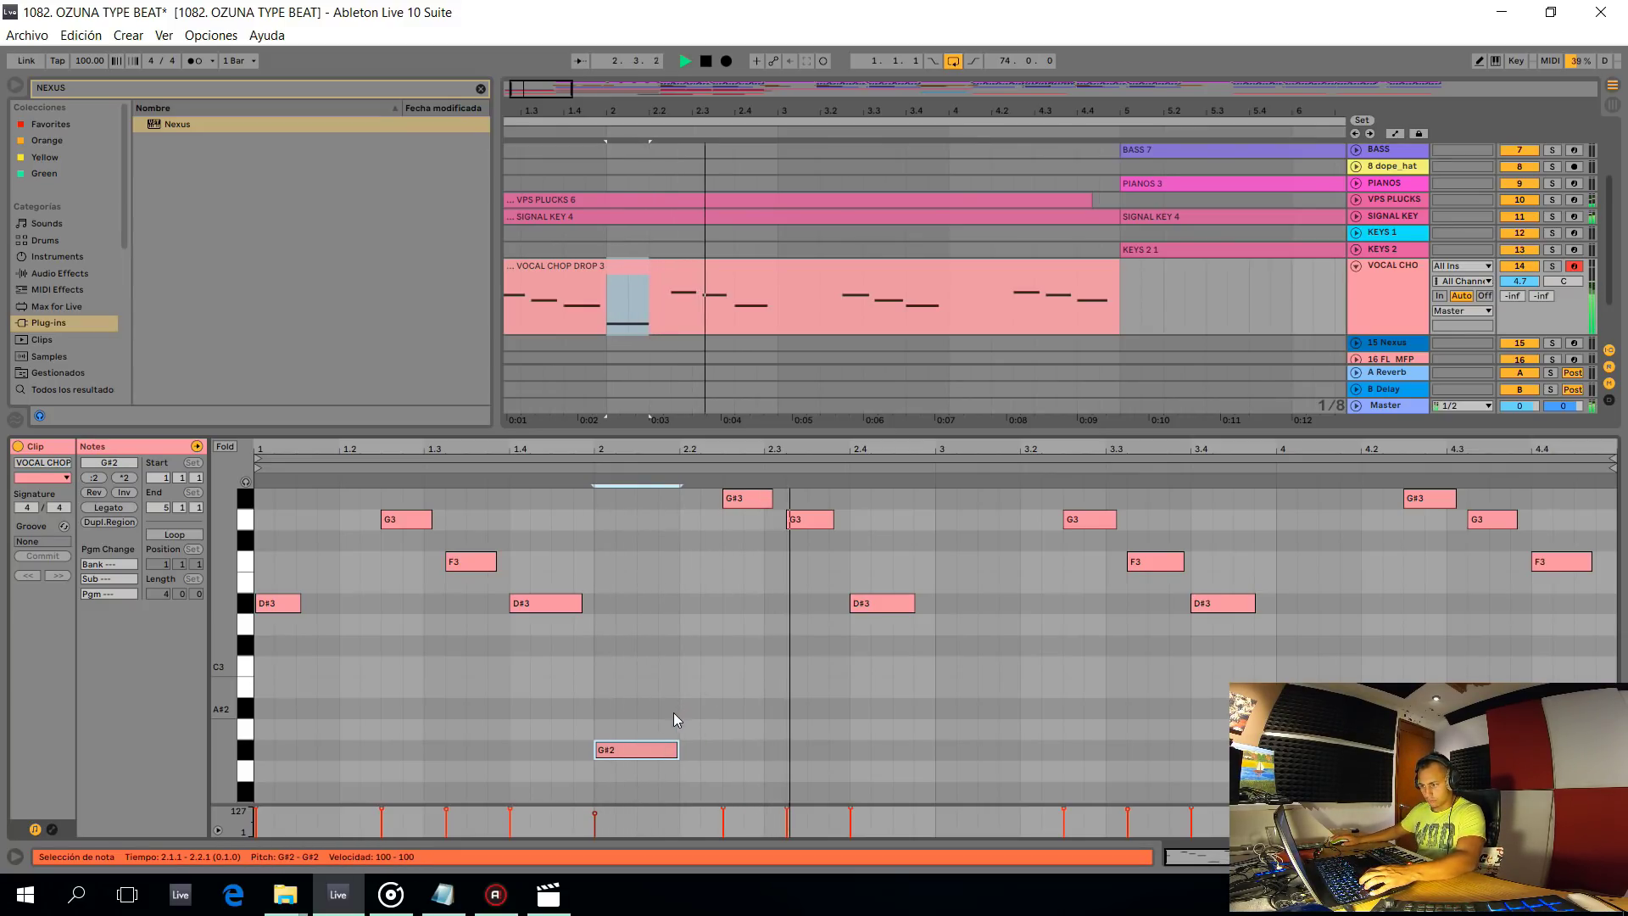
# Lengthen the G#2 note at 2.1.1 to just before 2.2.3, replaying the section
pyautogui.press('space')
pyautogui.moveTo(676, 749); pyautogui.dragTo(729, 751)
pyautogui.press('space')
pyautogui.press('space')
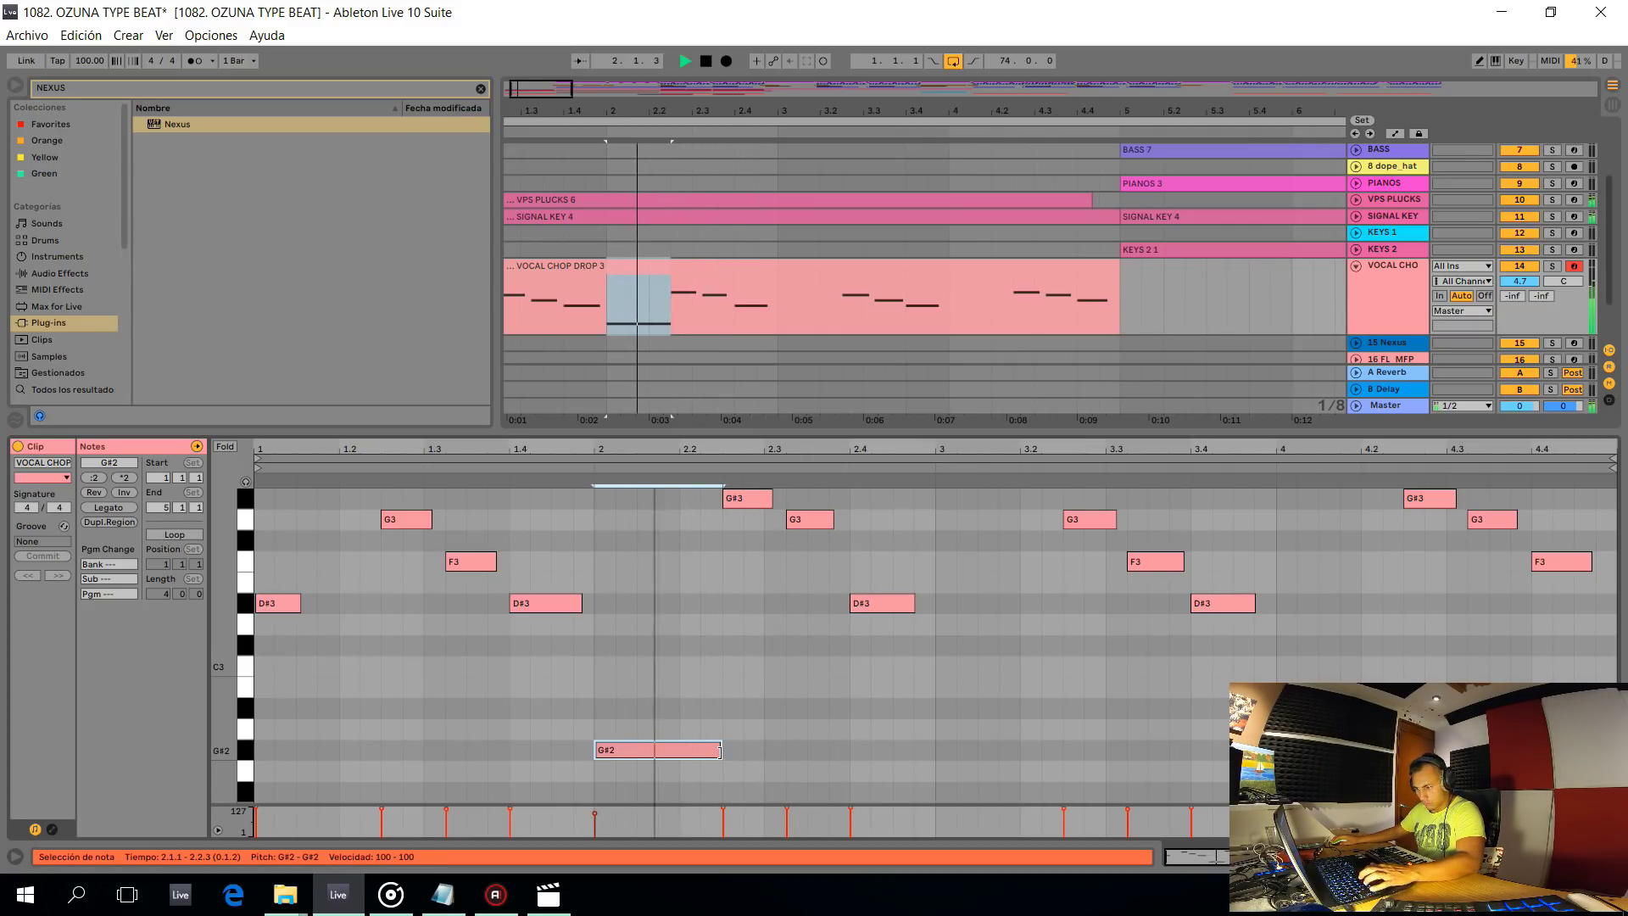
pyautogui.moveTo(716, 749); pyautogui.dragTo(712, 749)
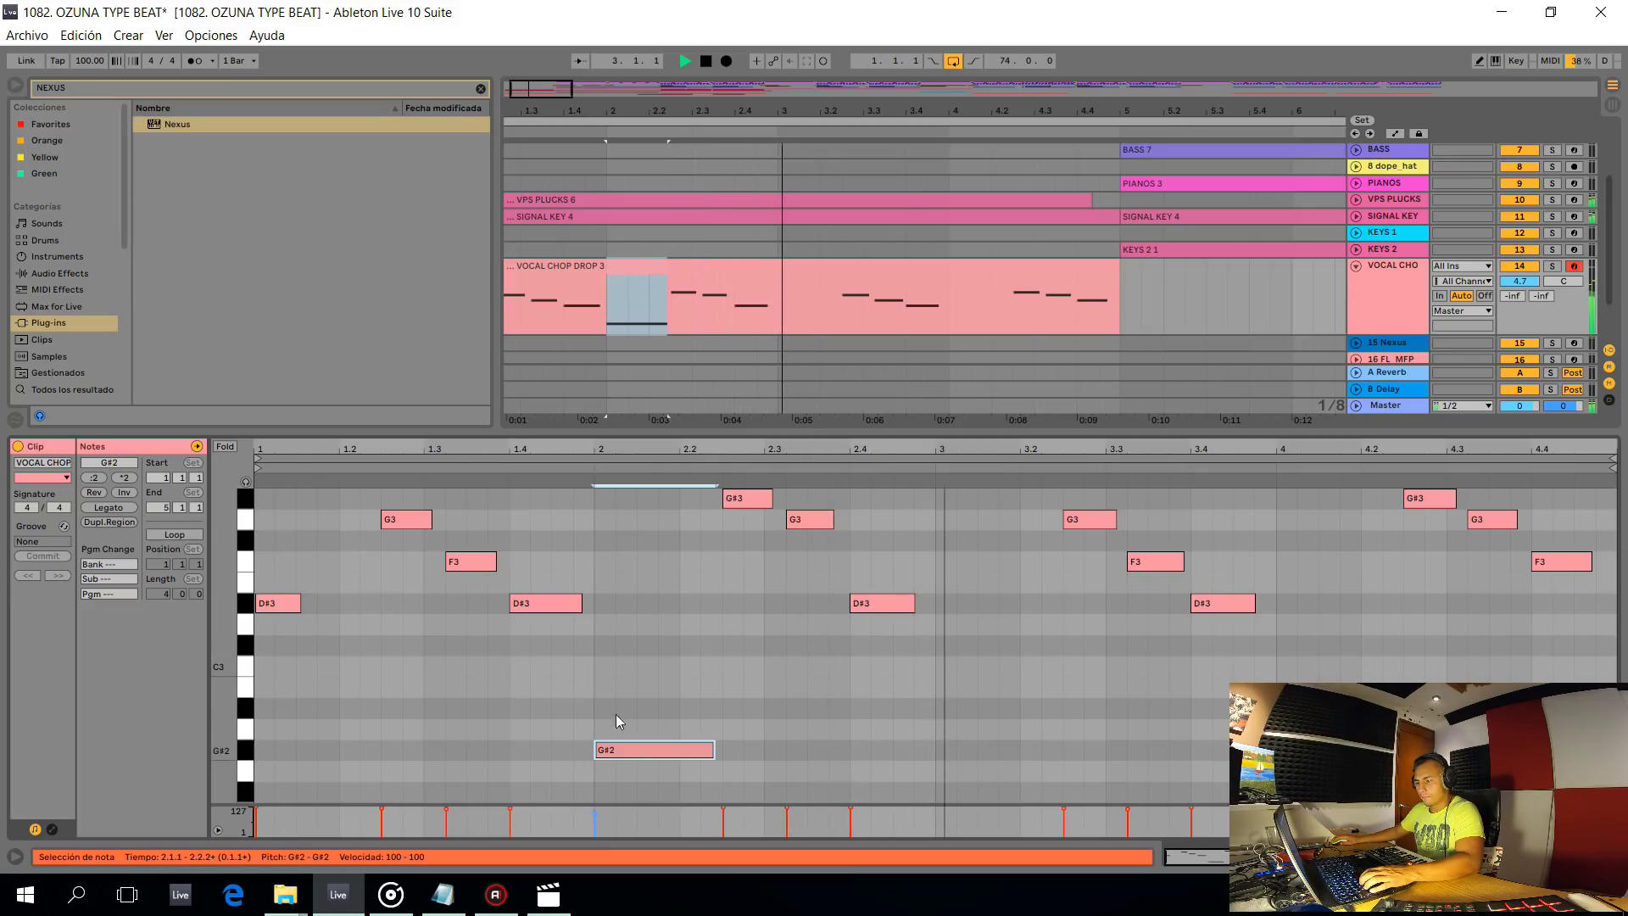
# Copy the D#3 note at 1.1.1 and the G#2 note at 2.1.1 two bars later, starting at 3.1.1
pyautogui.keyDown('shift'); pyautogui.click(288, 604); pyautogui.keyUp('shift')
pyautogui.press('space')
pyautogui.moveTo(285, 604); pyautogui.dragTo(963, 606)
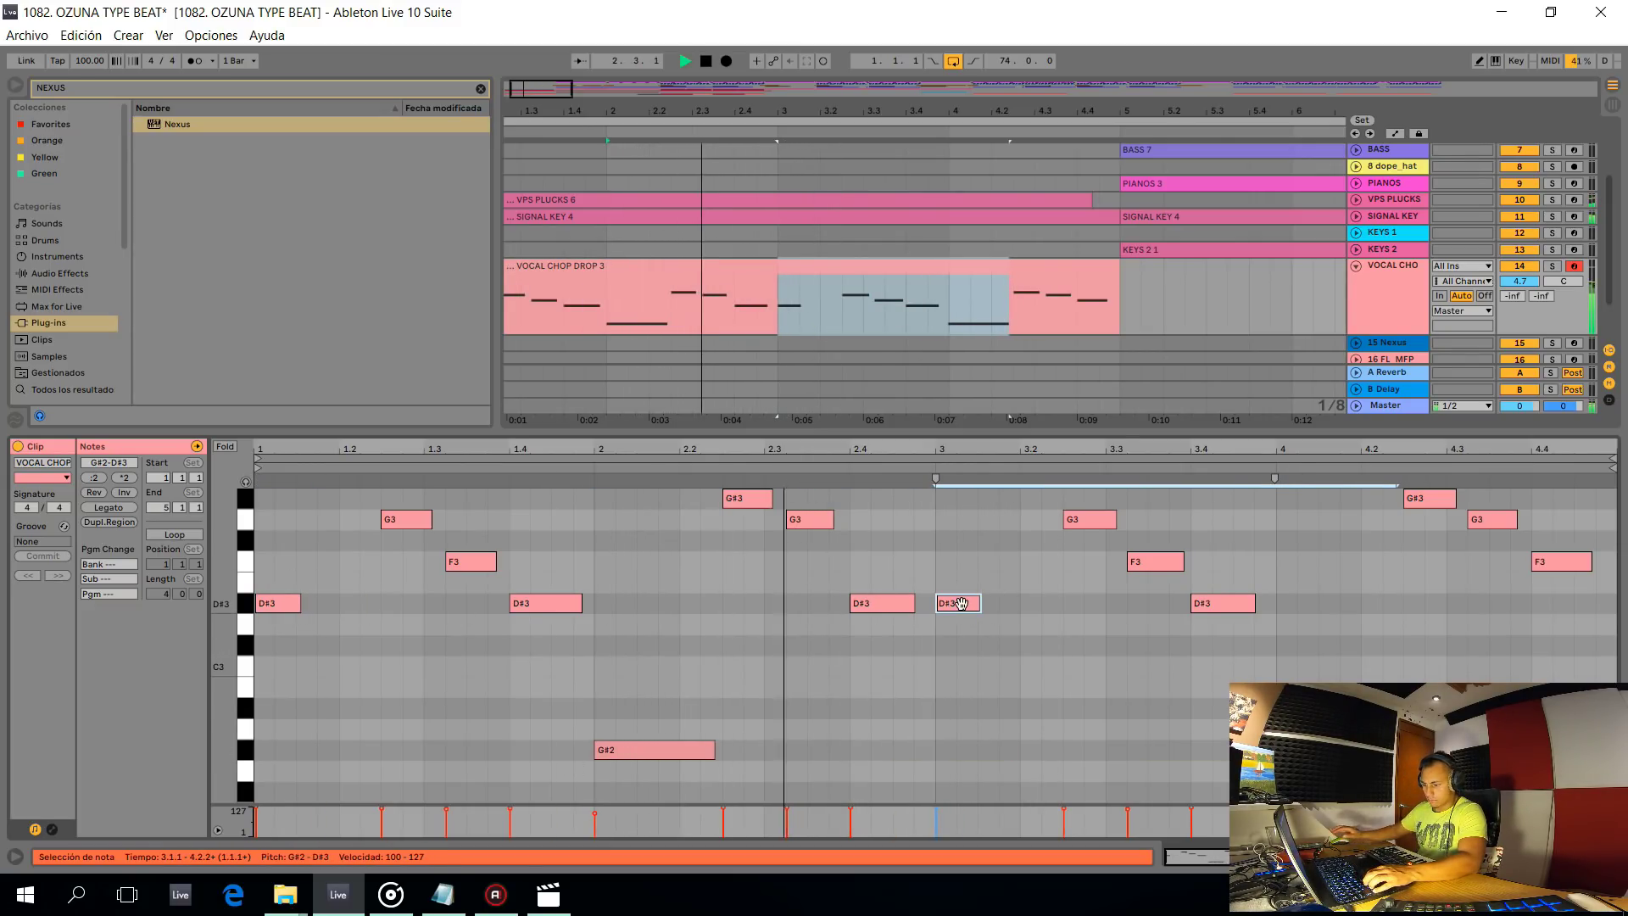
pyautogui.hotkey('ctrl', 'alt', 'l')
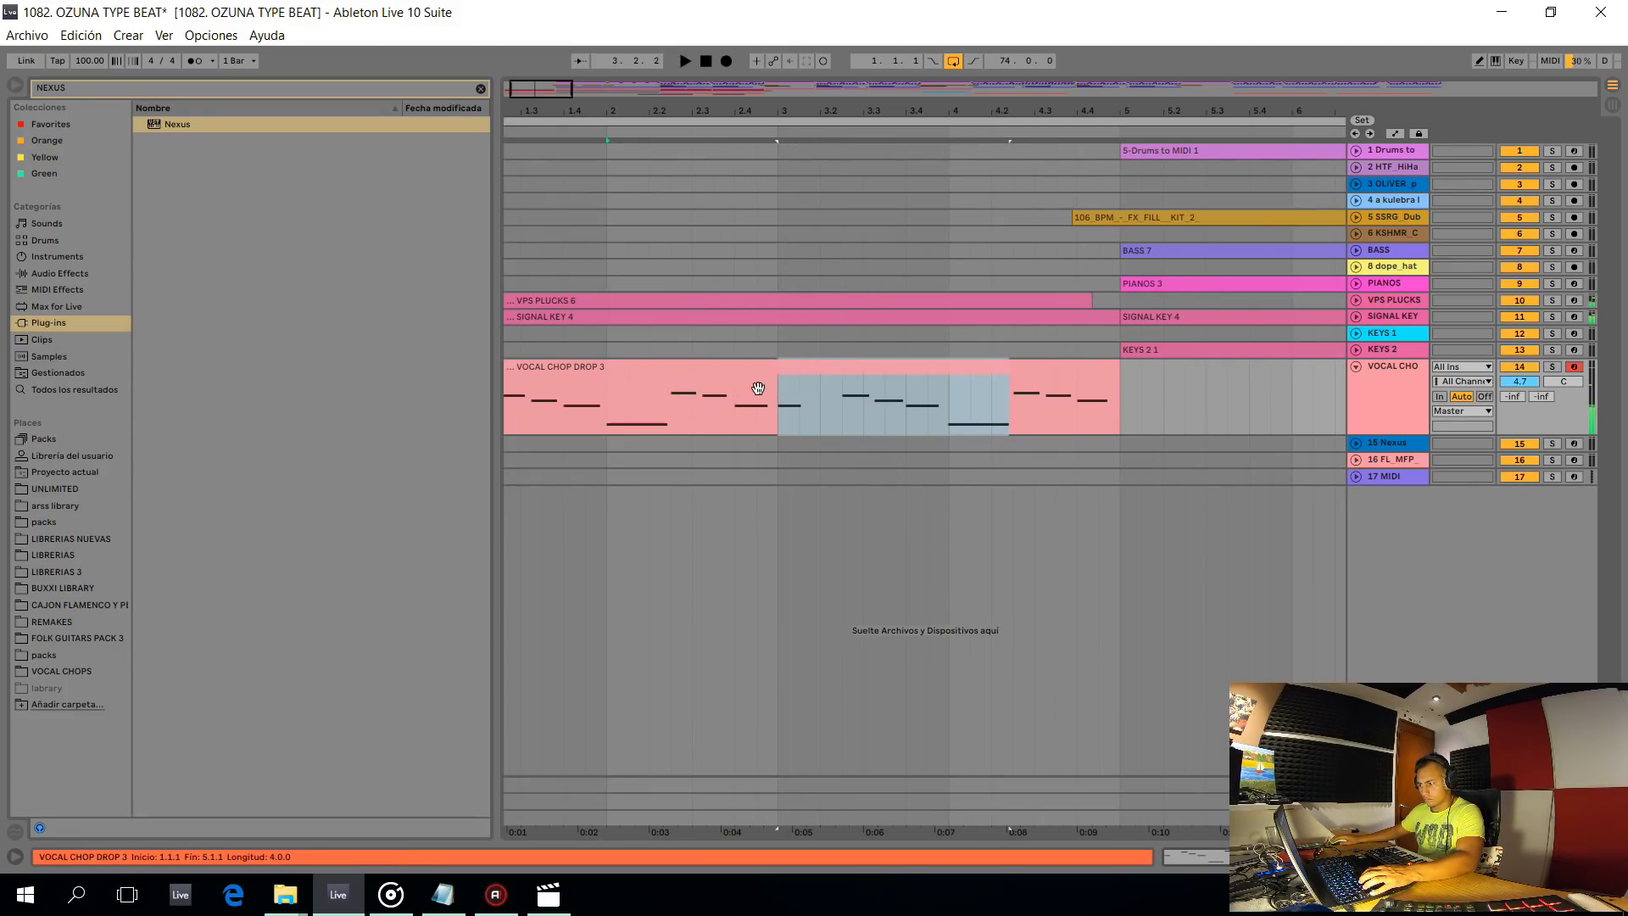
pyautogui.doubleClick(745, 373)
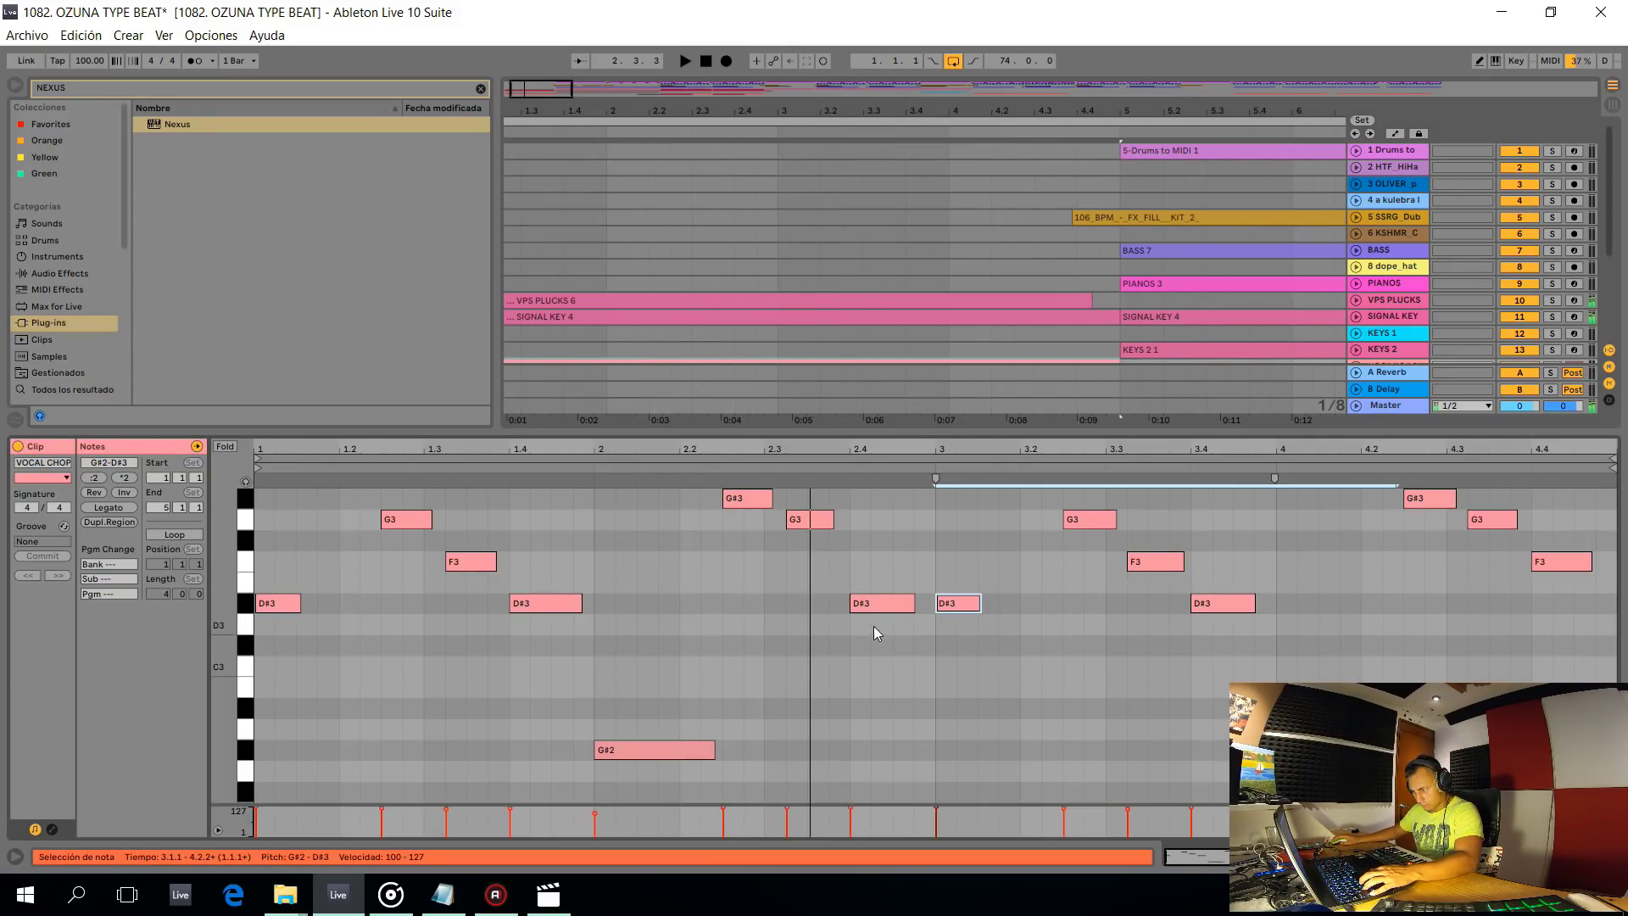
# Raise the D#3 note at 2.4 to F3, extend it to just before 3.1.1 and play the arrangement
pyautogui.moveTo(876, 607)
pyautogui.mouseDown()
pyautogui.moveTo(874, 568)
pyautogui.moveTo(932, 567)
pyautogui.mouseUp()
pyautogui.press('space')
pyautogui.click(949, 575)
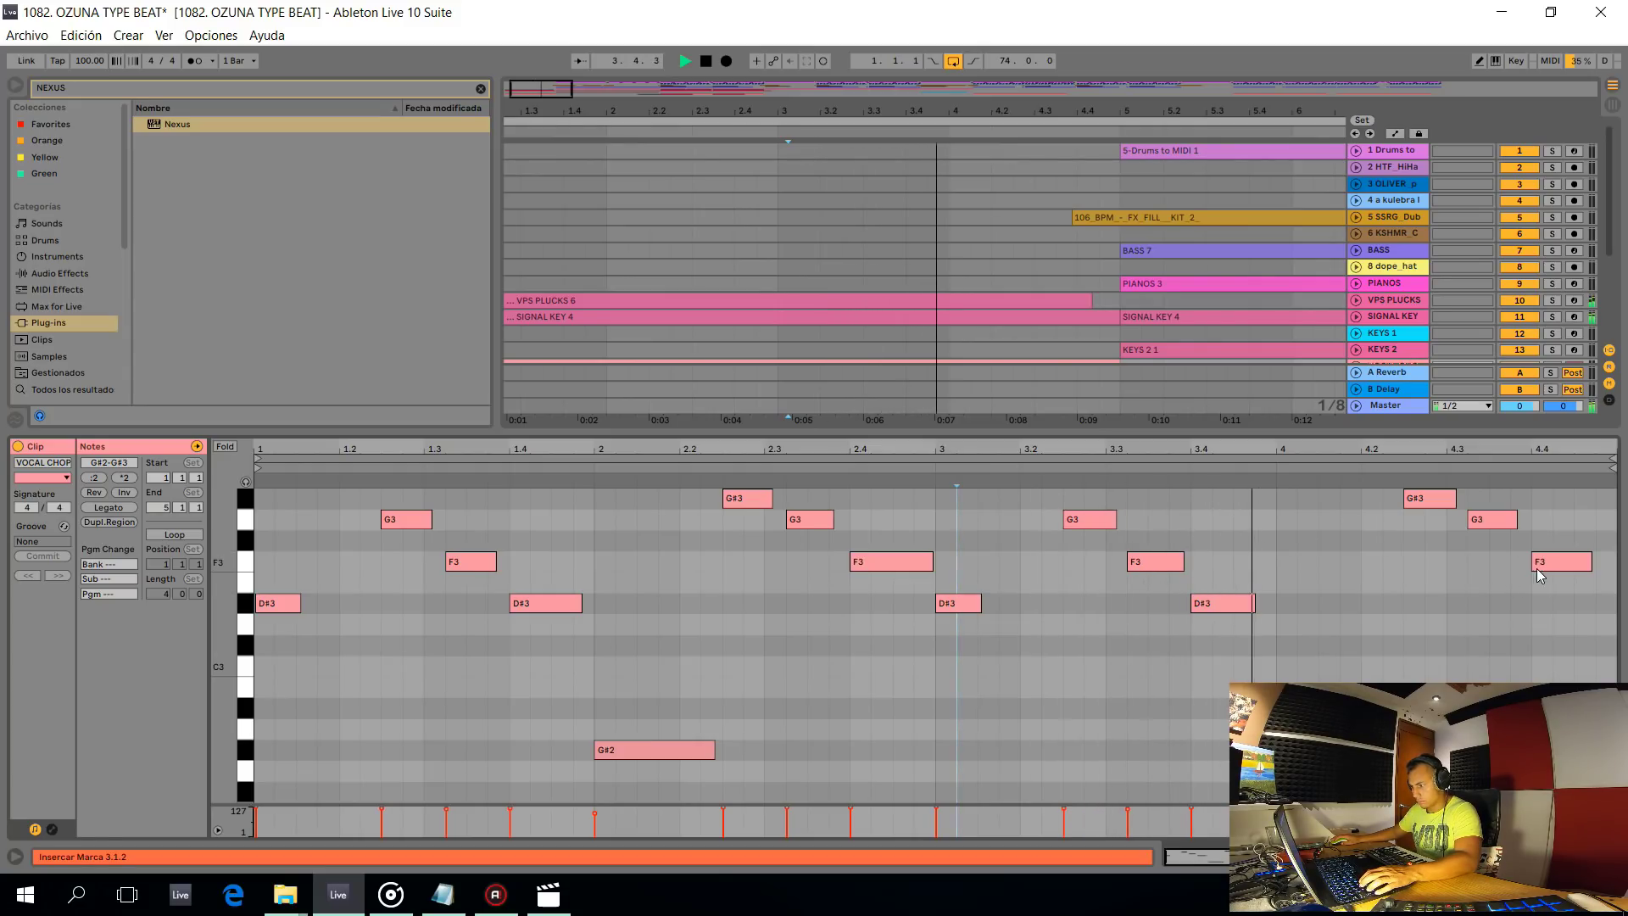
pyautogui.hotkey('ctrl', 'alt', 'l')
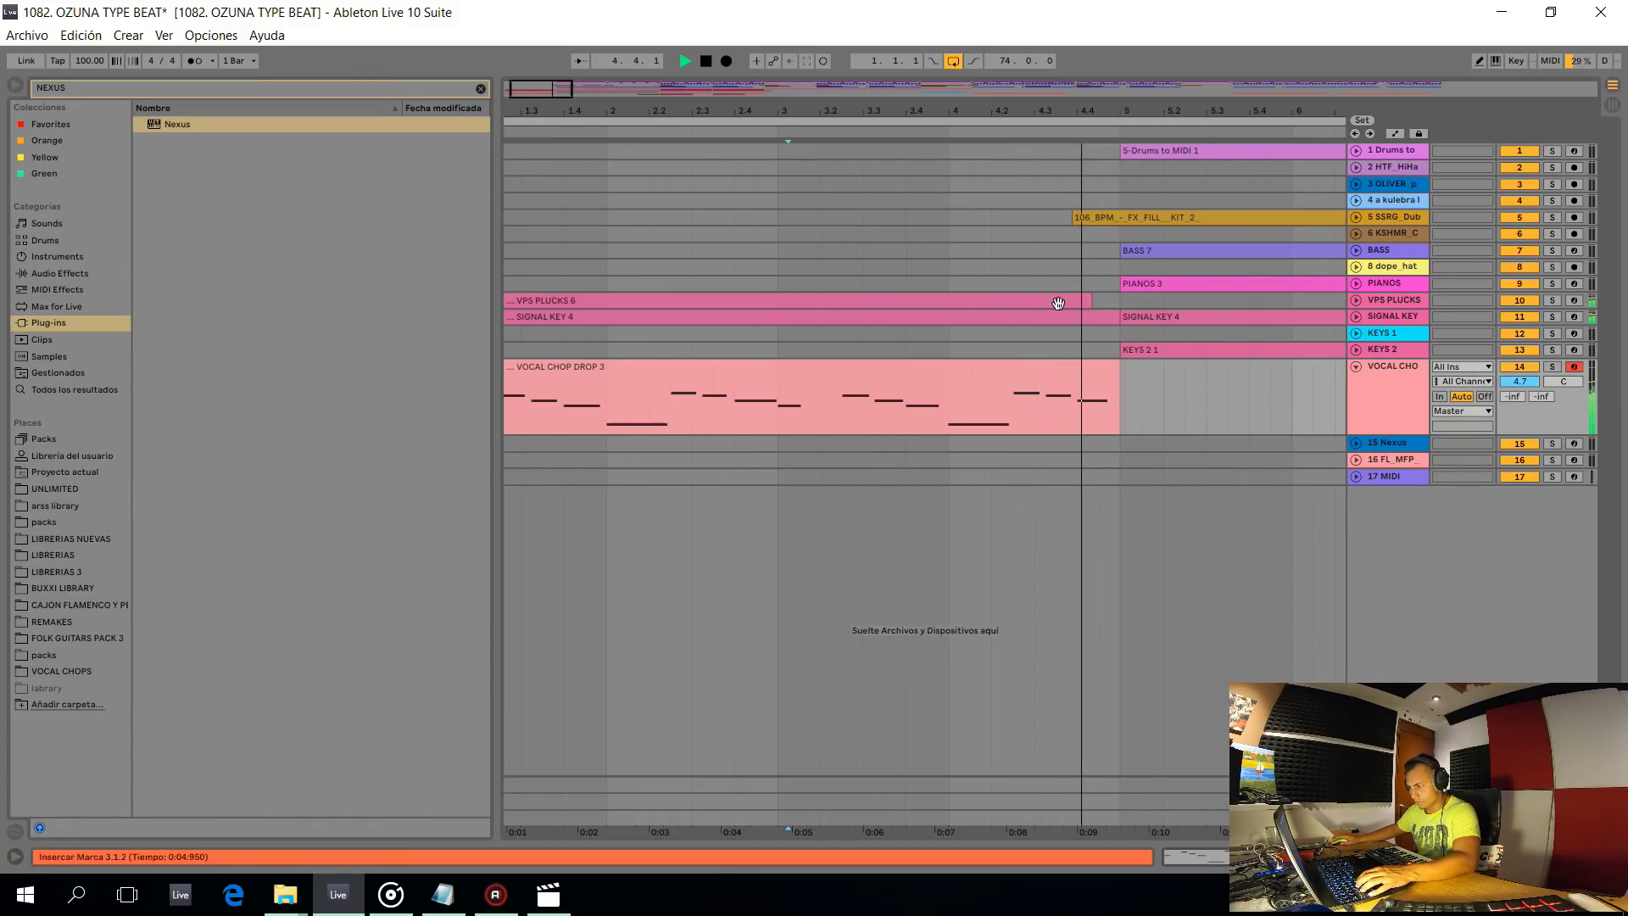
pyautogui.scroll(-5, 948, 236)
pyautogui.click(595, 267)
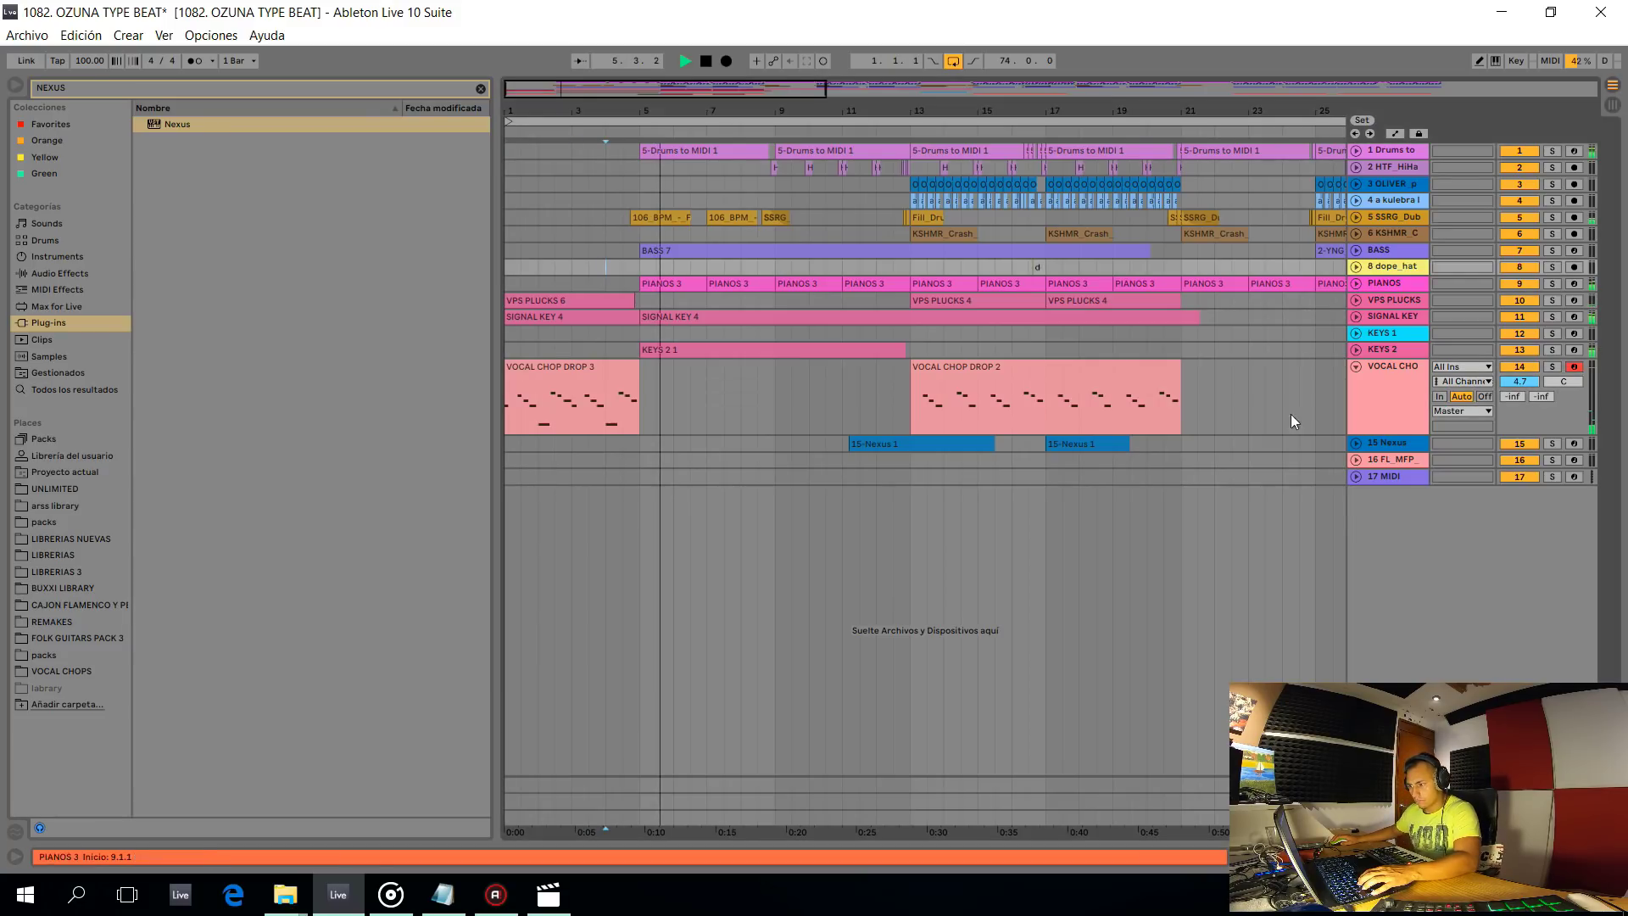
# Set the PIANOS track's volume to -3.5 dB during playback and fold all tracks
pyautogui.click(1356, 283)
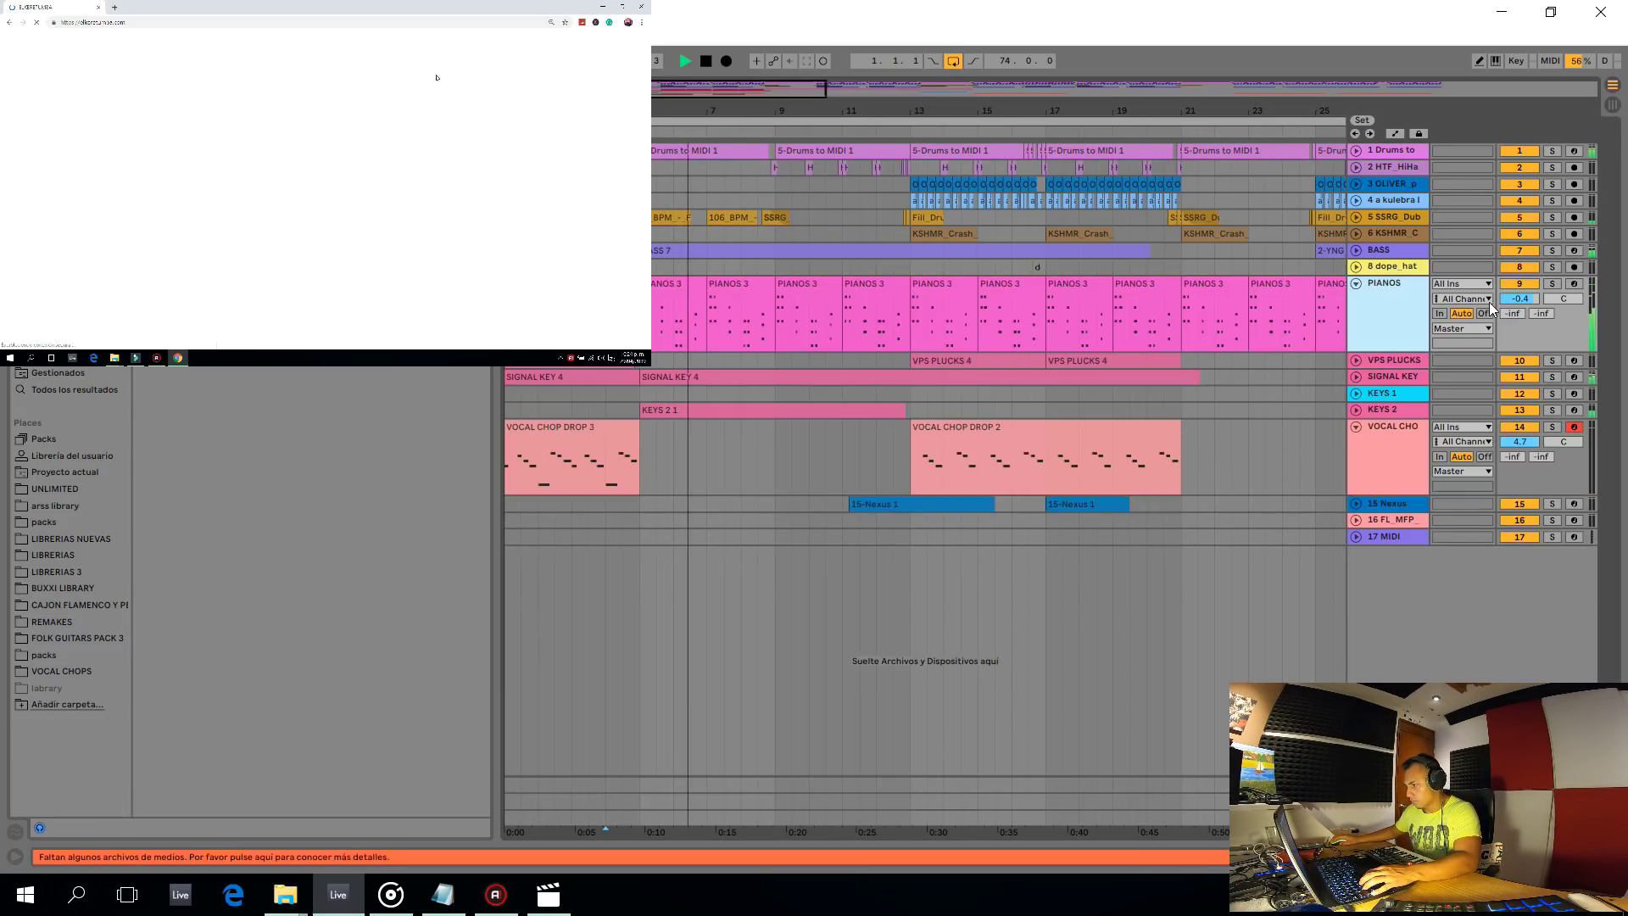
pyautogui.moveTo(1511, 299); pyautogui.dragTo(1512, 303)
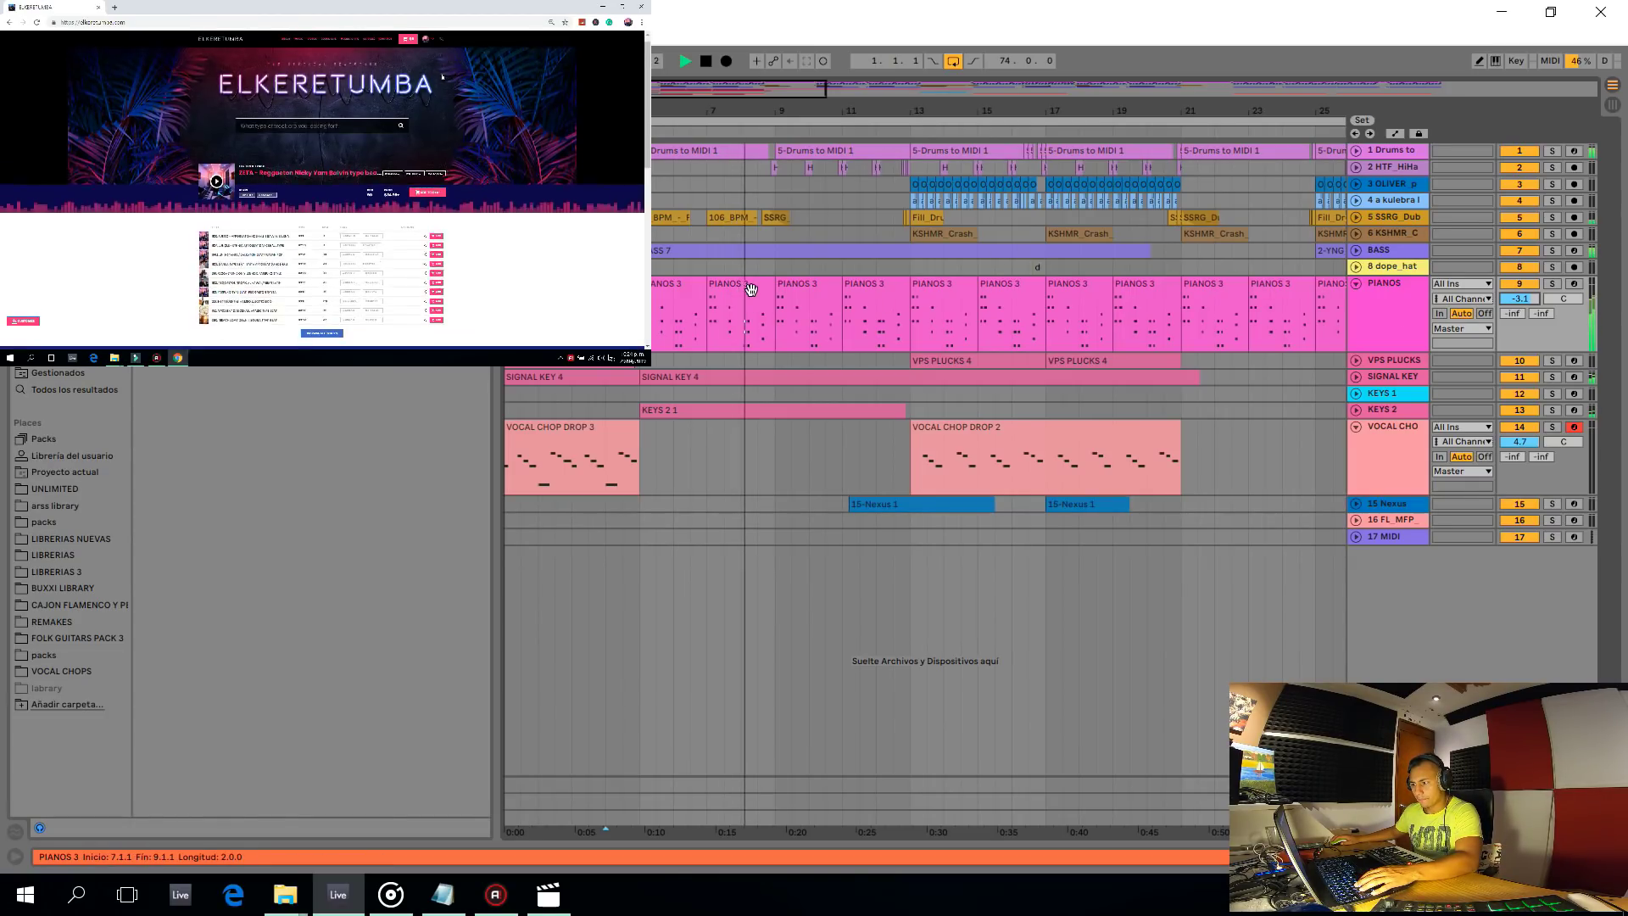
pyautogui.scroll(2, 749, 280)
pyautogui.click(1356, 250)
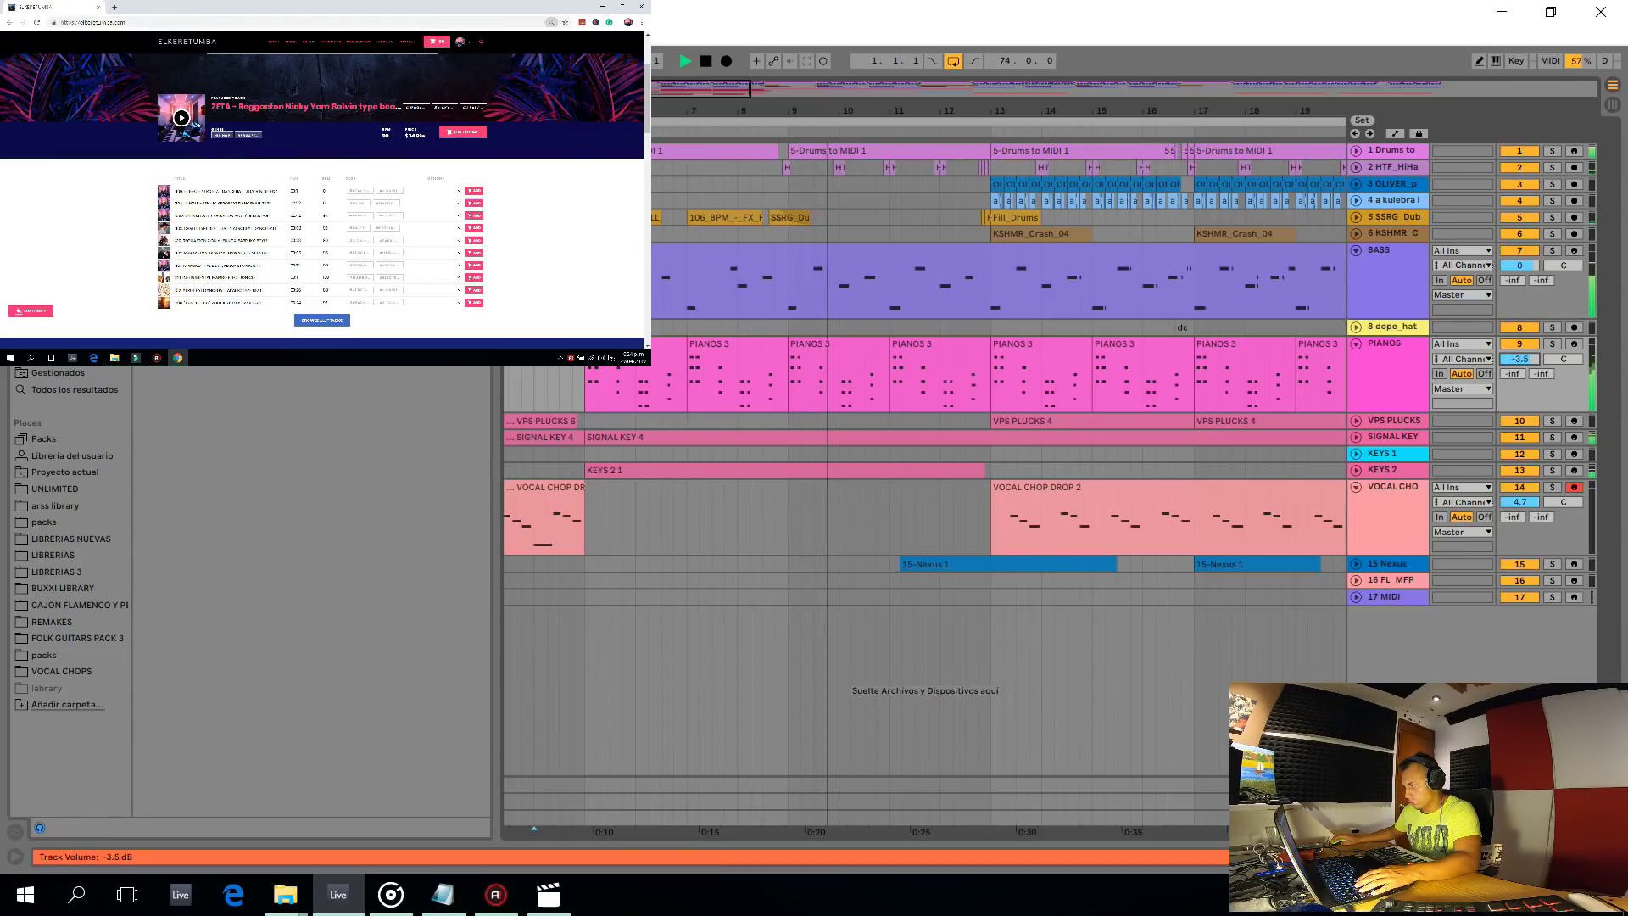
pyautogui.keyDown('alt'); pyautogui.click(1355, 343); pyautogui.keyUp('alt')
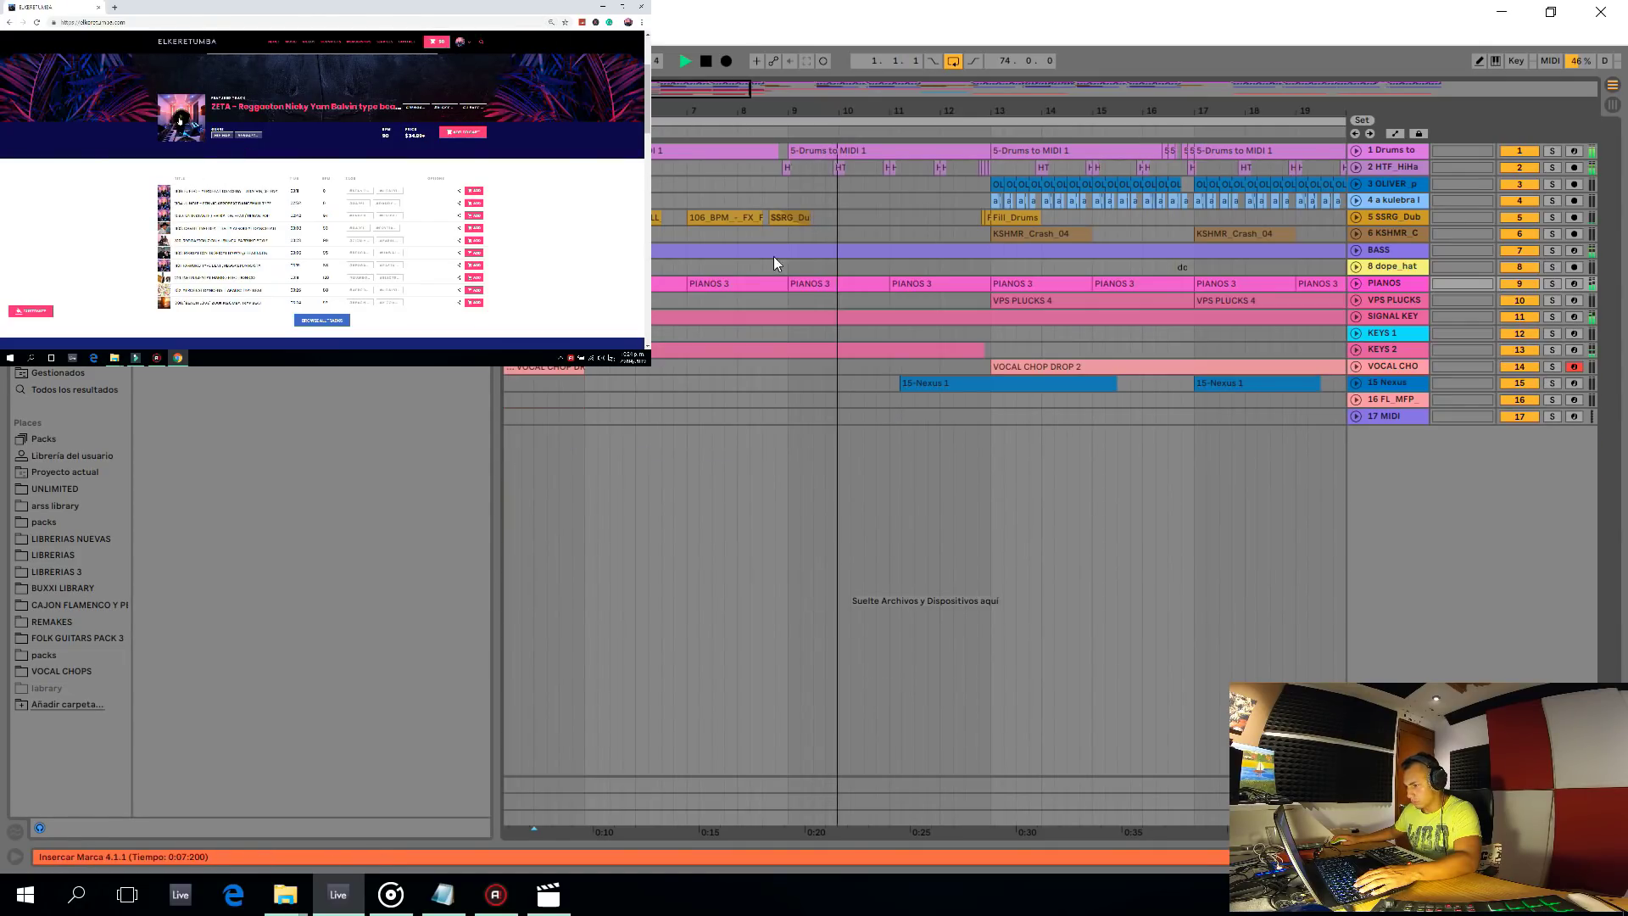
# Consolidate the PIANOS 3 clips from 5.1.1 to 21.1.1 into one clip and open its notes
pyautogui.click(1355, 283)
pyautogui.scroll(-3, 646, 314)
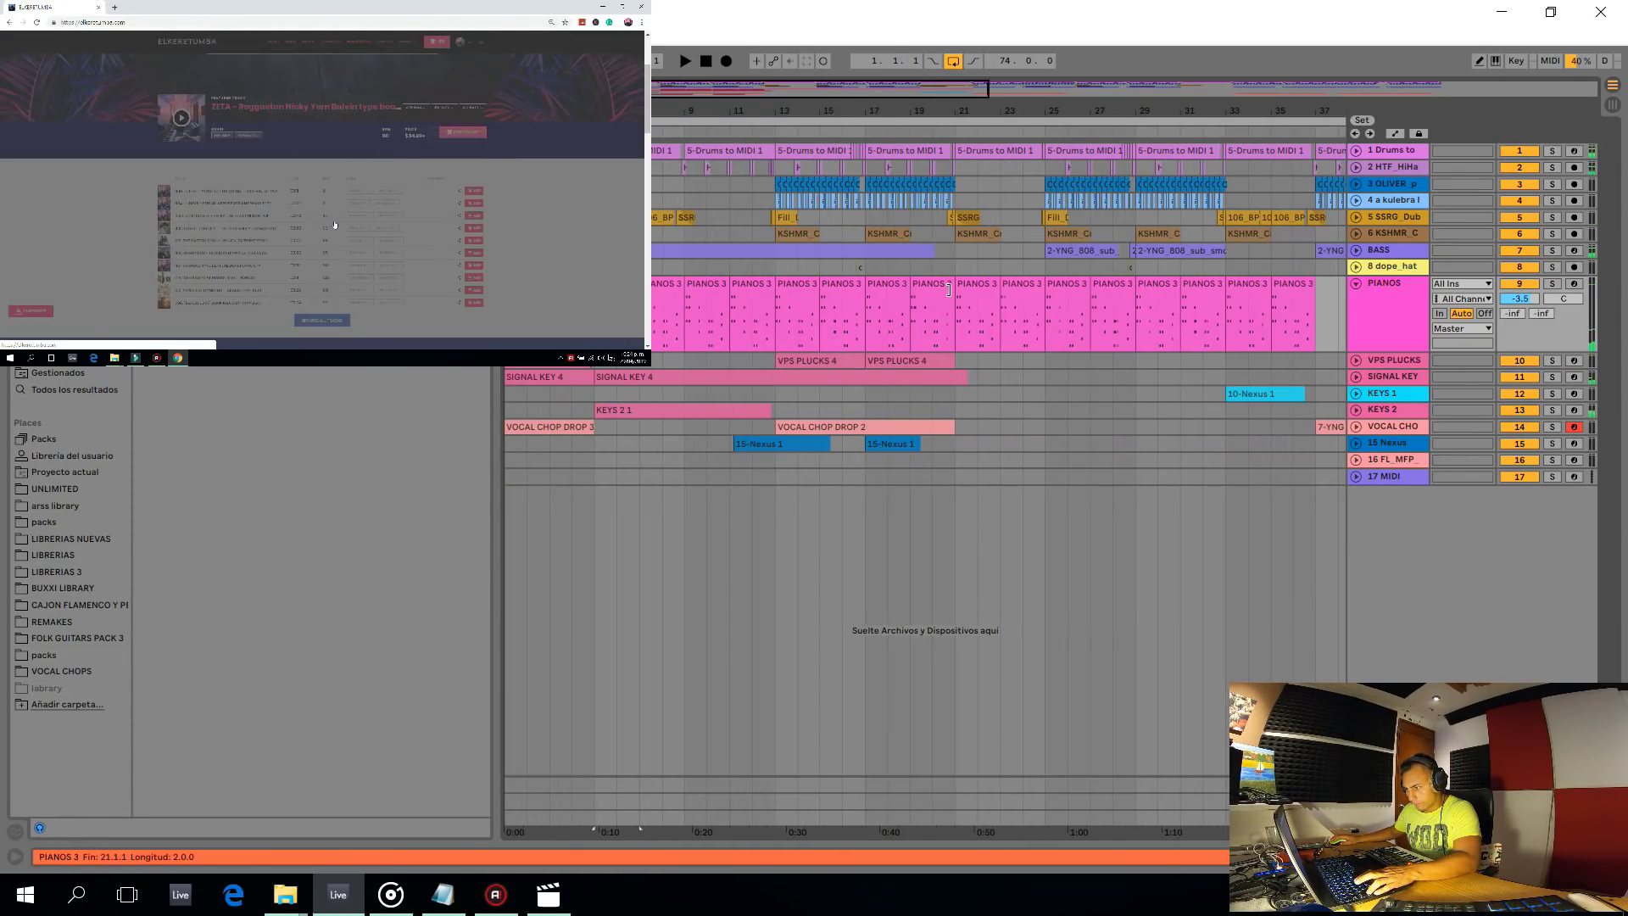
pyautogui.keyDown('shift'); pyautogui.click(933, 288); pyautogui.keyUp('shift')
pyautogui.hotkey('ctrl', 'j')
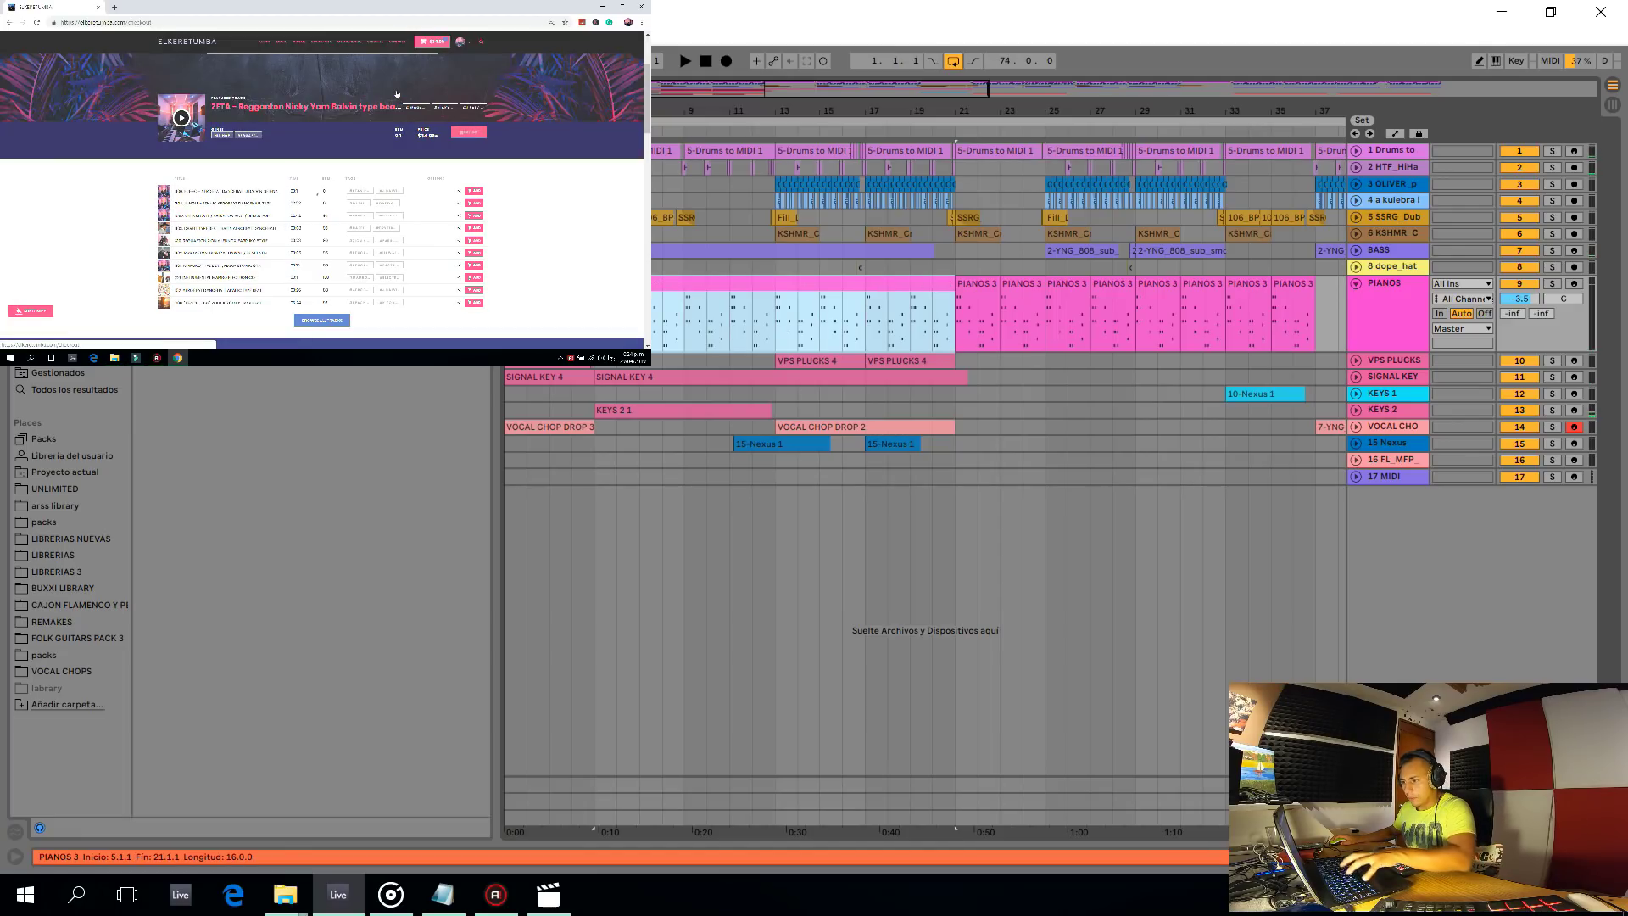
pyautogui.doubleClick(663, 290)
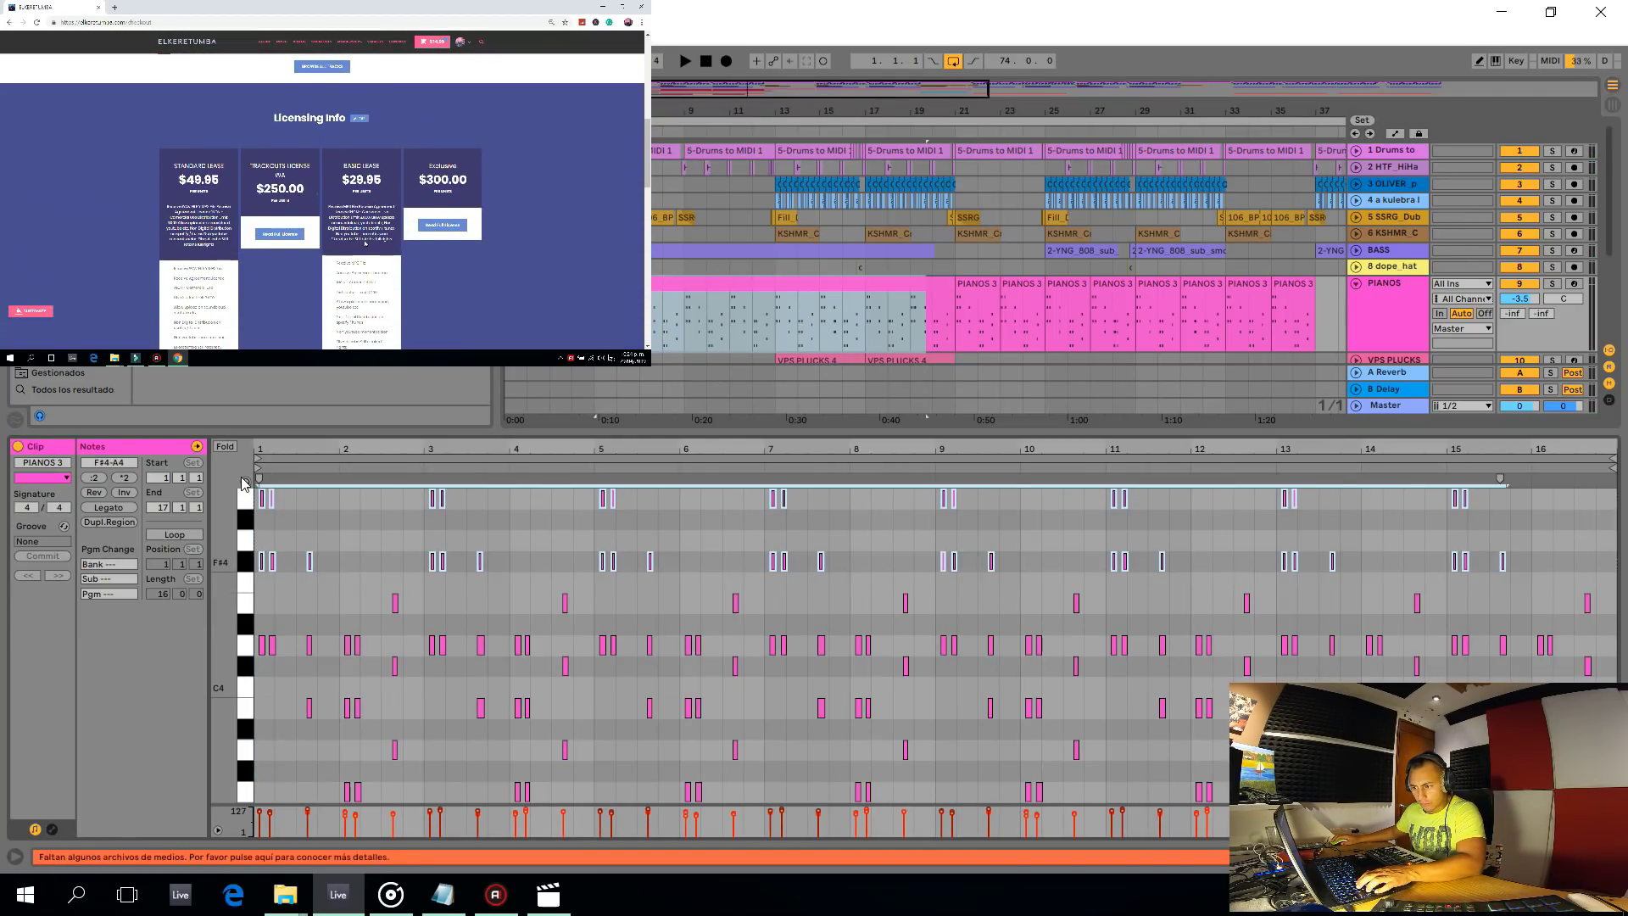
# Try transposing the F#4 and A4 notes of the consolidated PIANOS clip down one octave, play it and undo the change
pyautogui.hotkey('shift', 'Down')
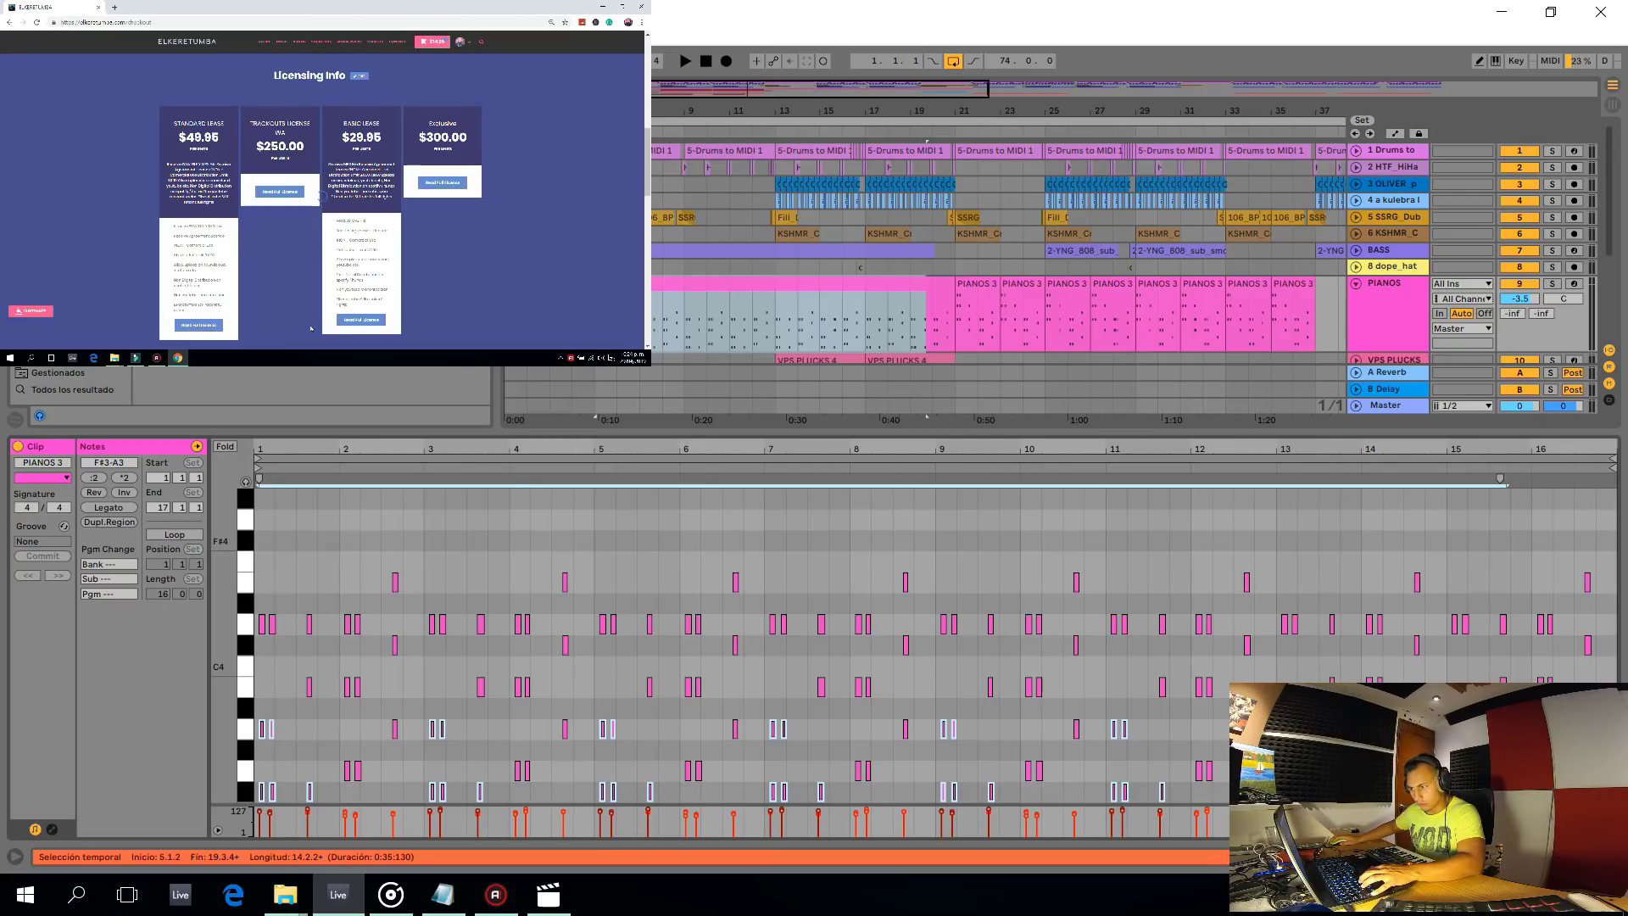
pyautogui.press('space')
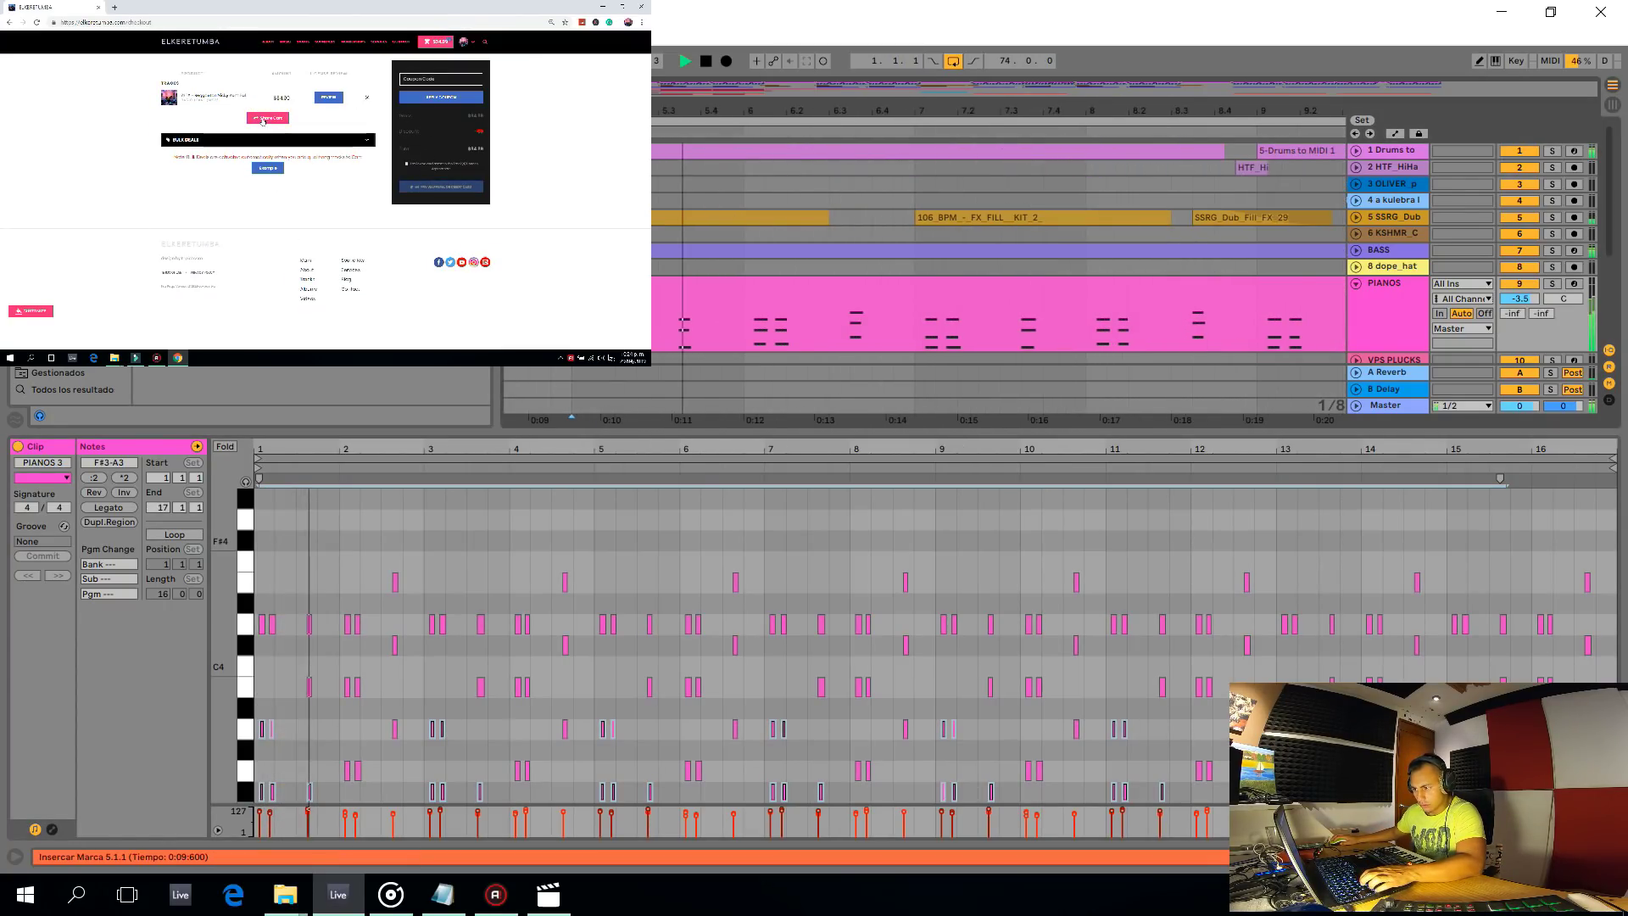
pyautogui.scroll(-5, 645, 305)
pyautogui.hotkey('ctrl', 'z')
pyautogui.press('space')
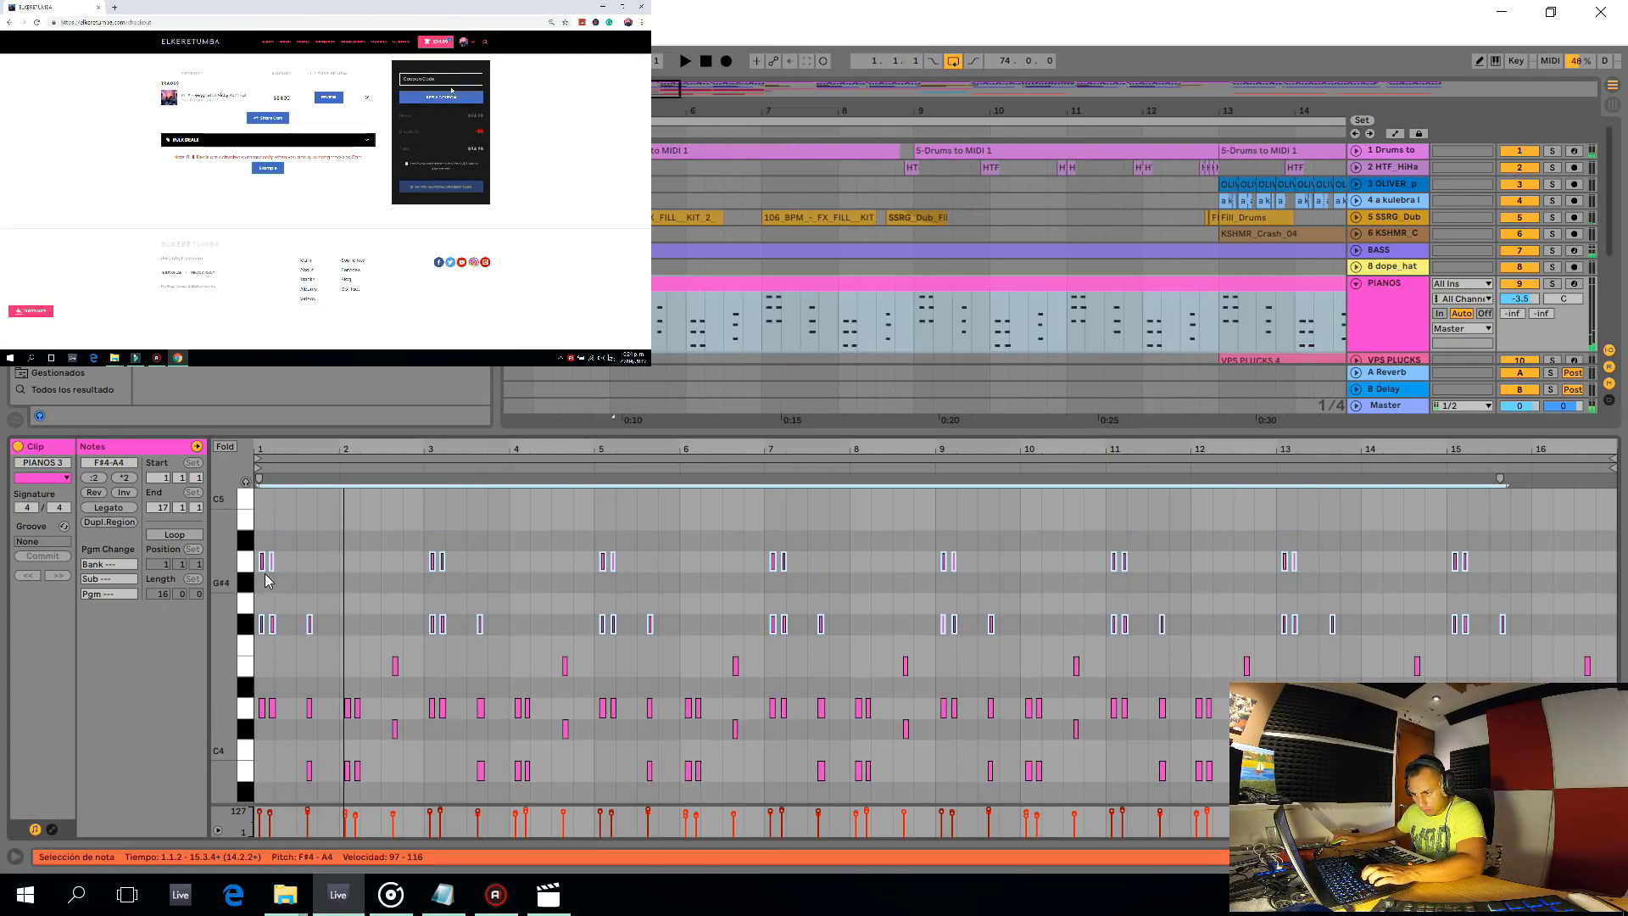
# Transpose the PIANOS clip's A4 notes down one octave and its G3 notes up one octave, then close the clip view
pyautogui.hotkey('shift', 'Down')
pyautogui.press('space')
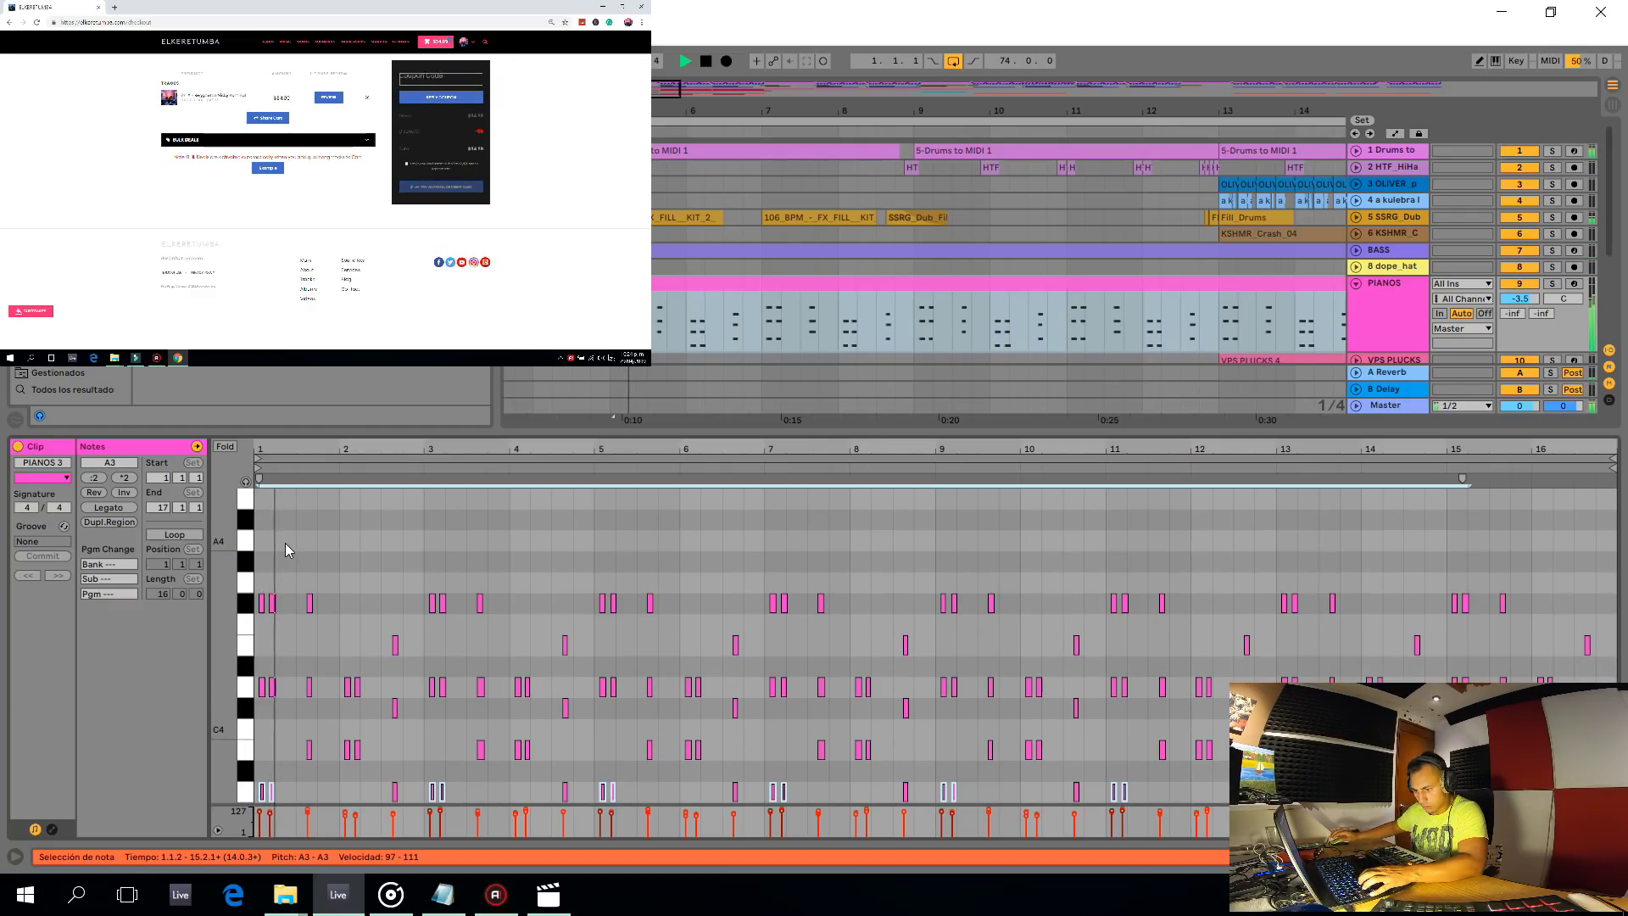
pyautogui.scroll(-3, 297, 611)
pyautogui.click(243, 783)
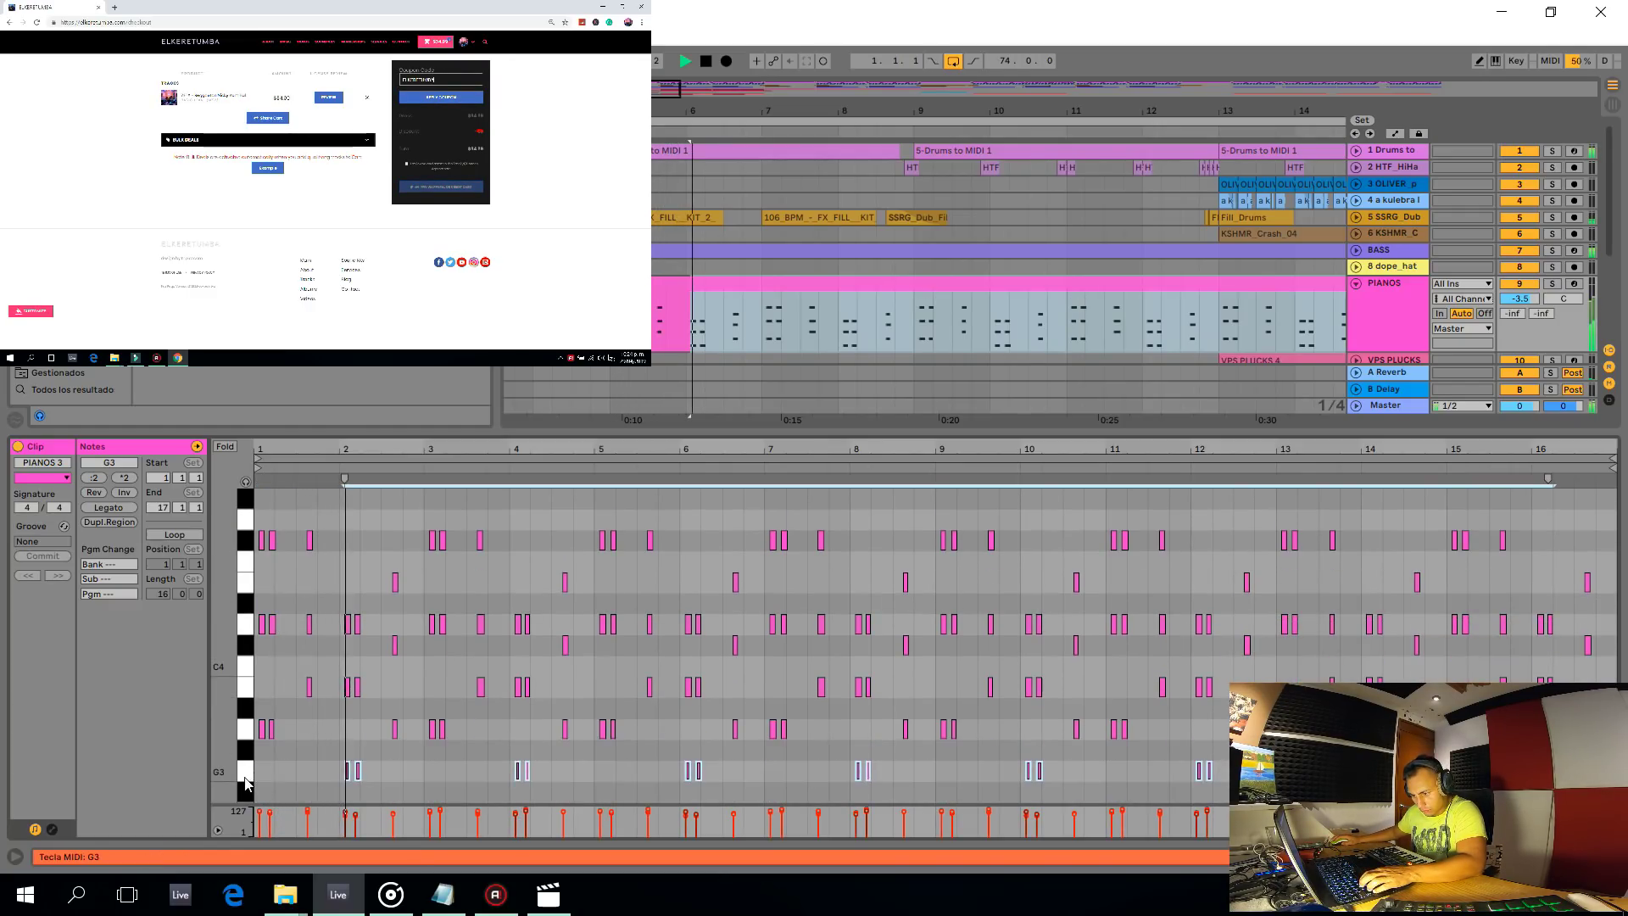
pyautogui.press('space')
pyautogui.hotkey('shift', 'Up')
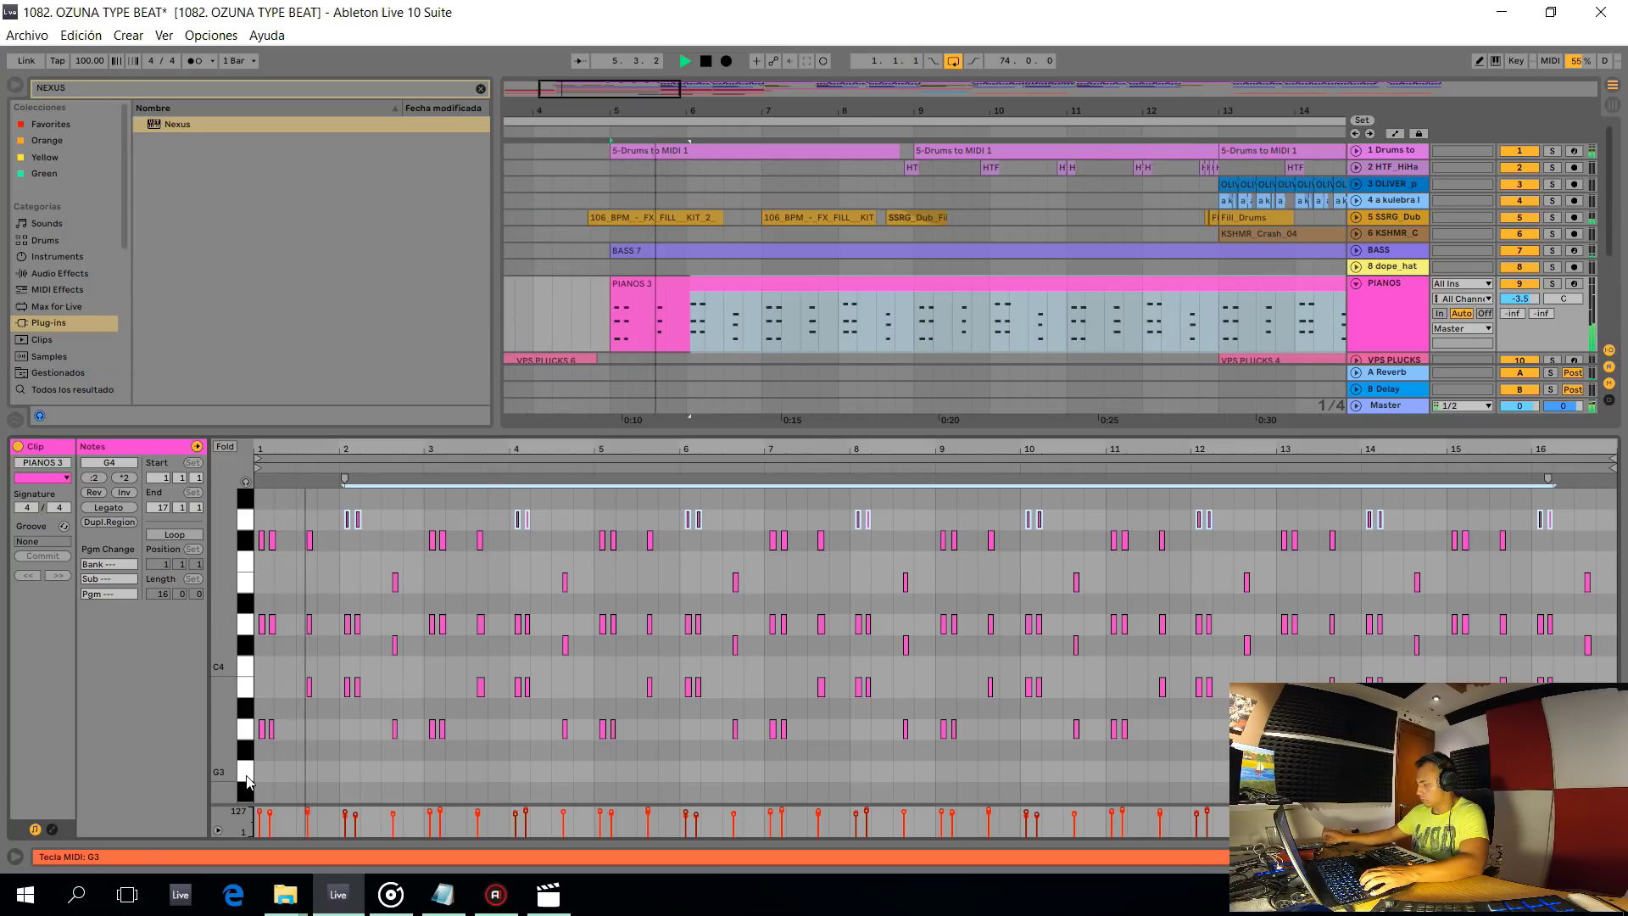
pyautogui.hotkey('ctrl', 'alt', 'l')
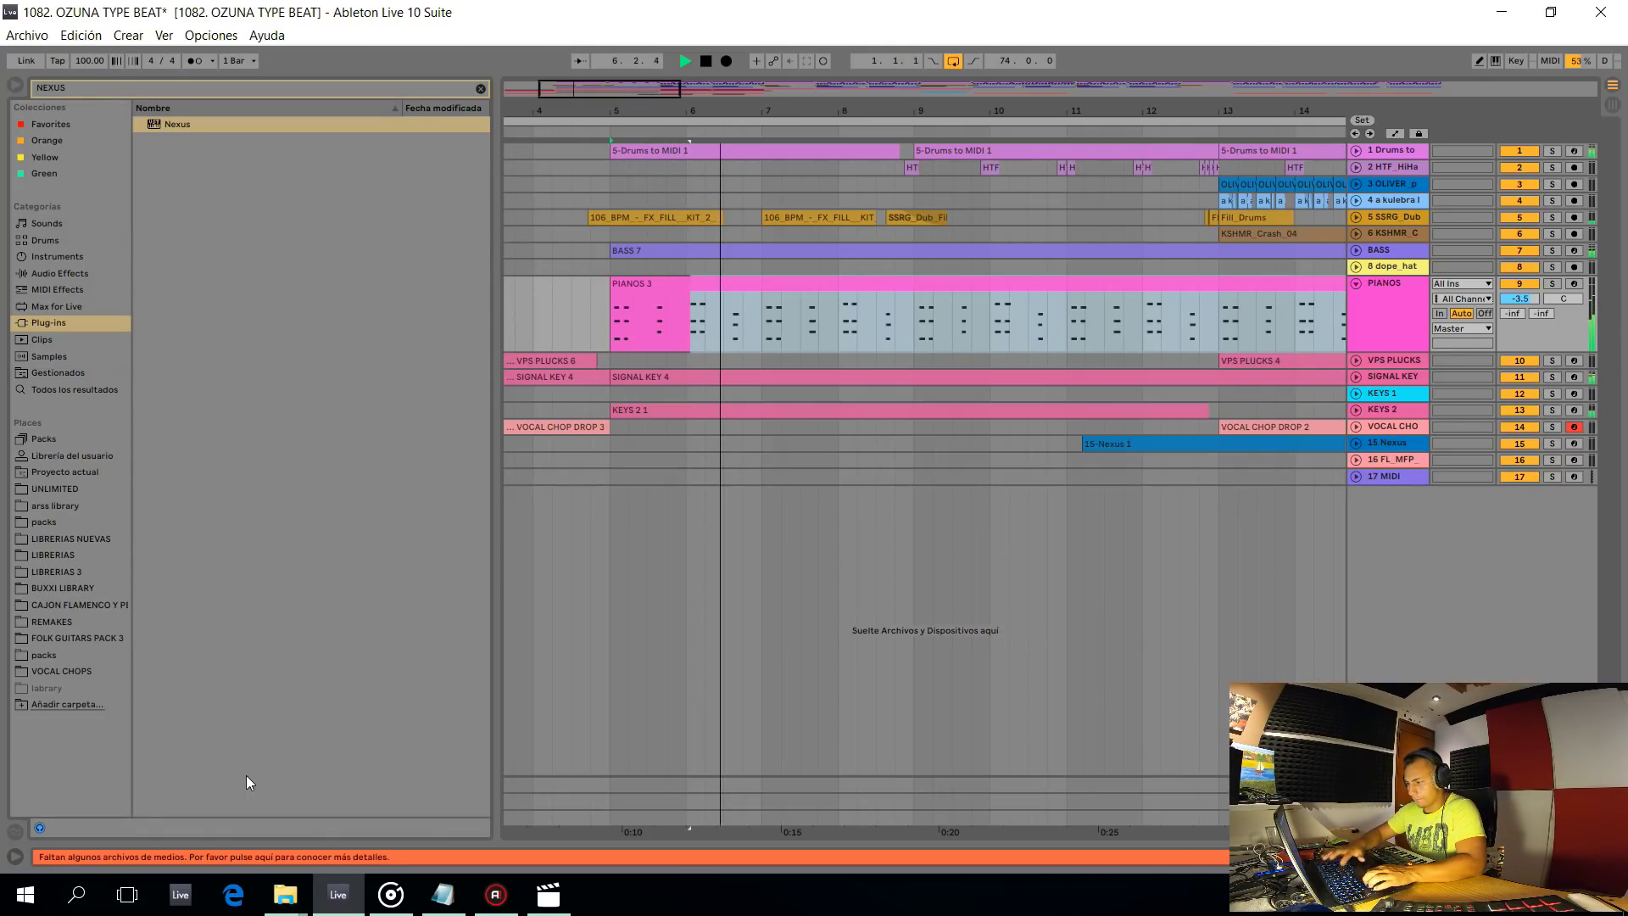
pyautogui.click(568, 293)
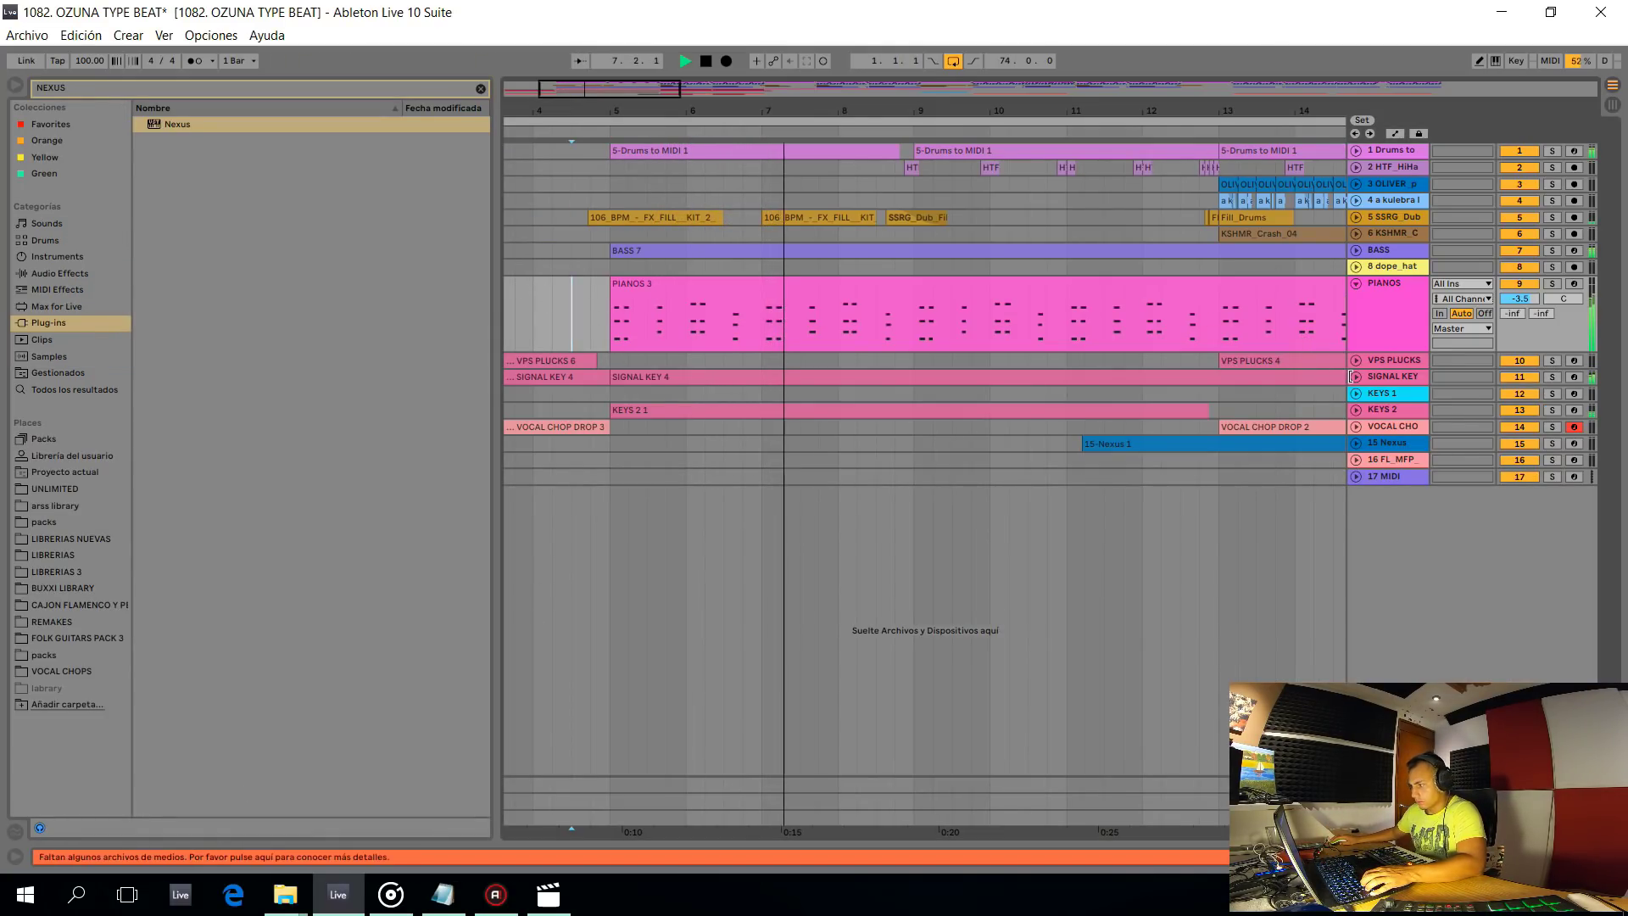
# Unfold VPS PLUCKS and SIGNAL KEY, try removing the second 106_BPM FX fill clip on the SSRG_Dub track, and undo it
pyautogui.click(1356, 376)
pyautogui.click(1355, 360)
pyautogui.press('-')
pyautogui.press('-')
pyautogui.press('-')
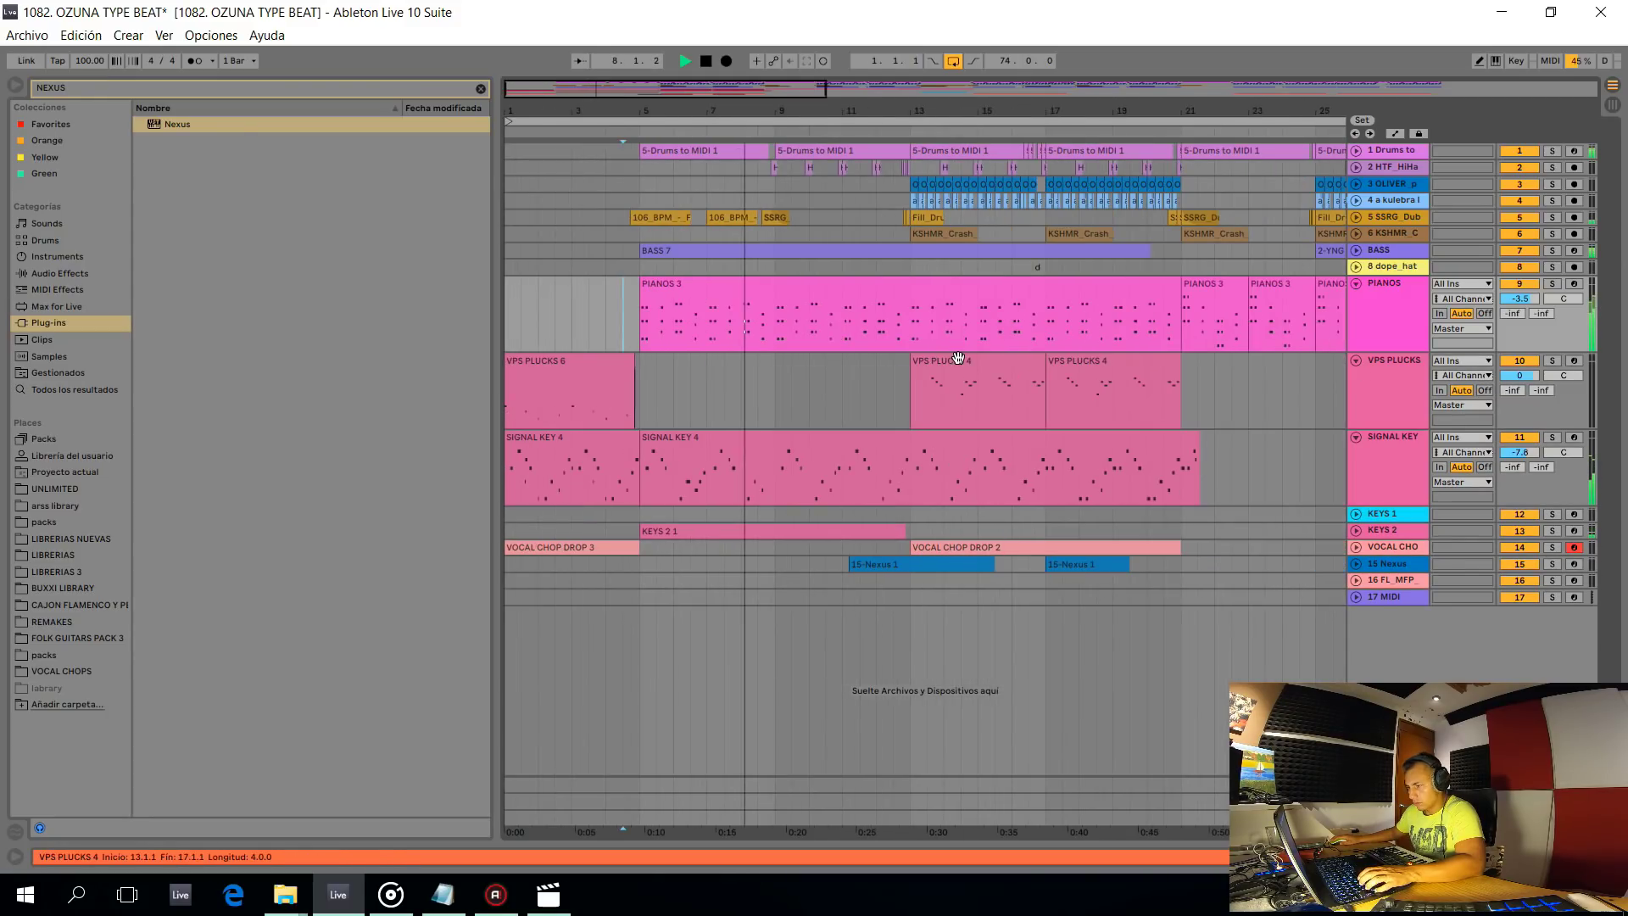
pyautogui.moveTo(649, 219); pyautogui.dragTo(610, 219)
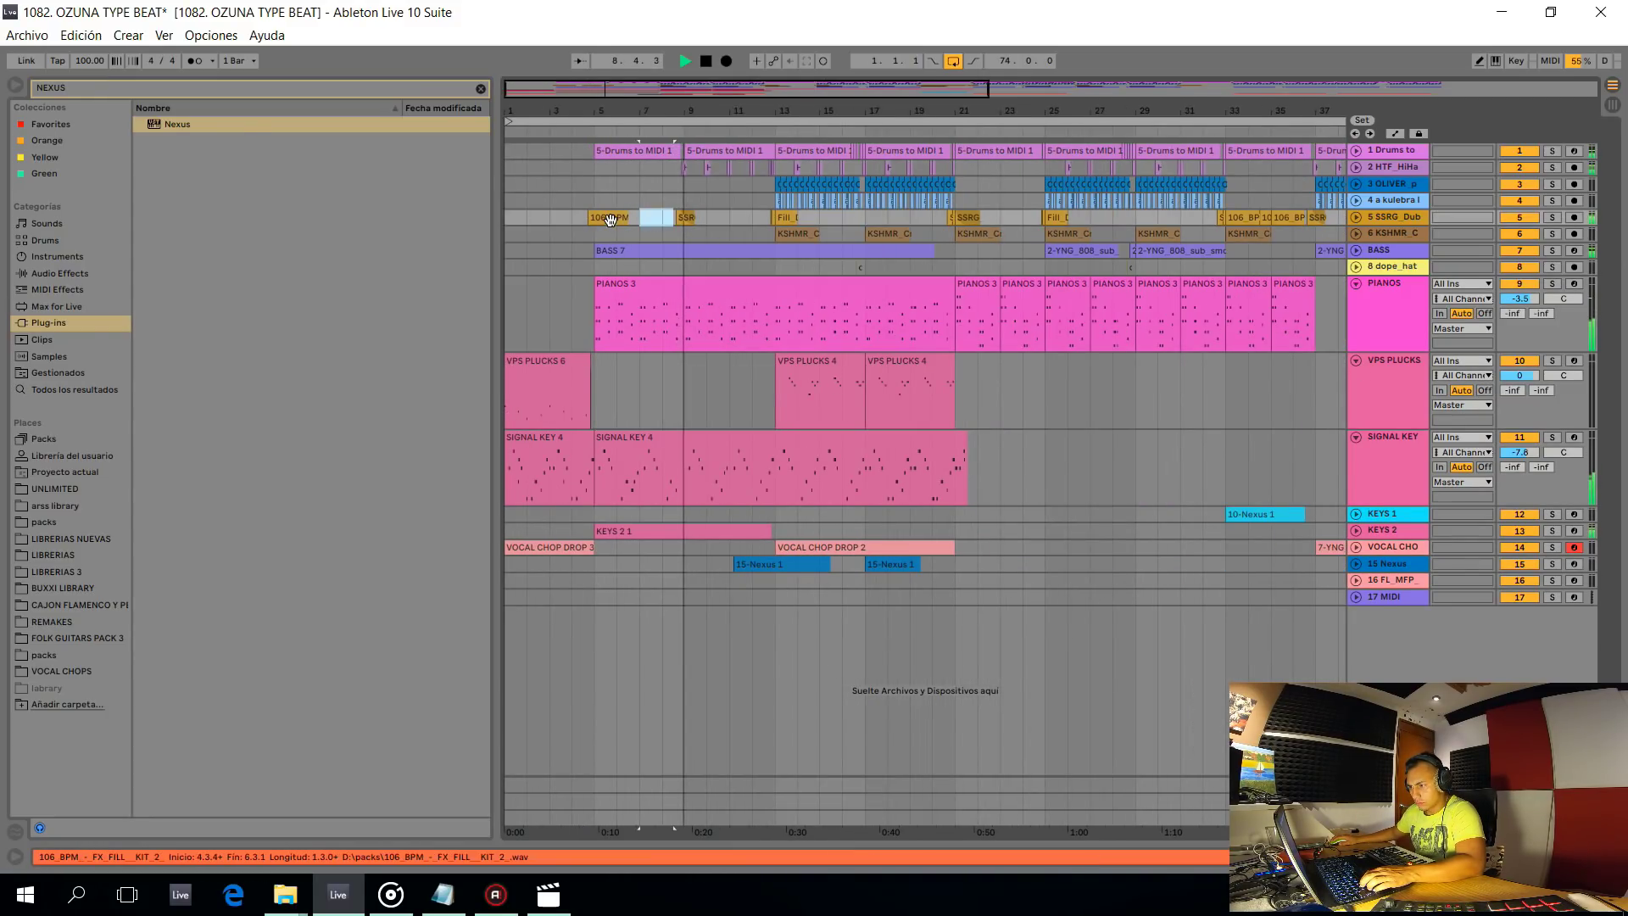
pyautogui.hotkey('ctrl', 'z')
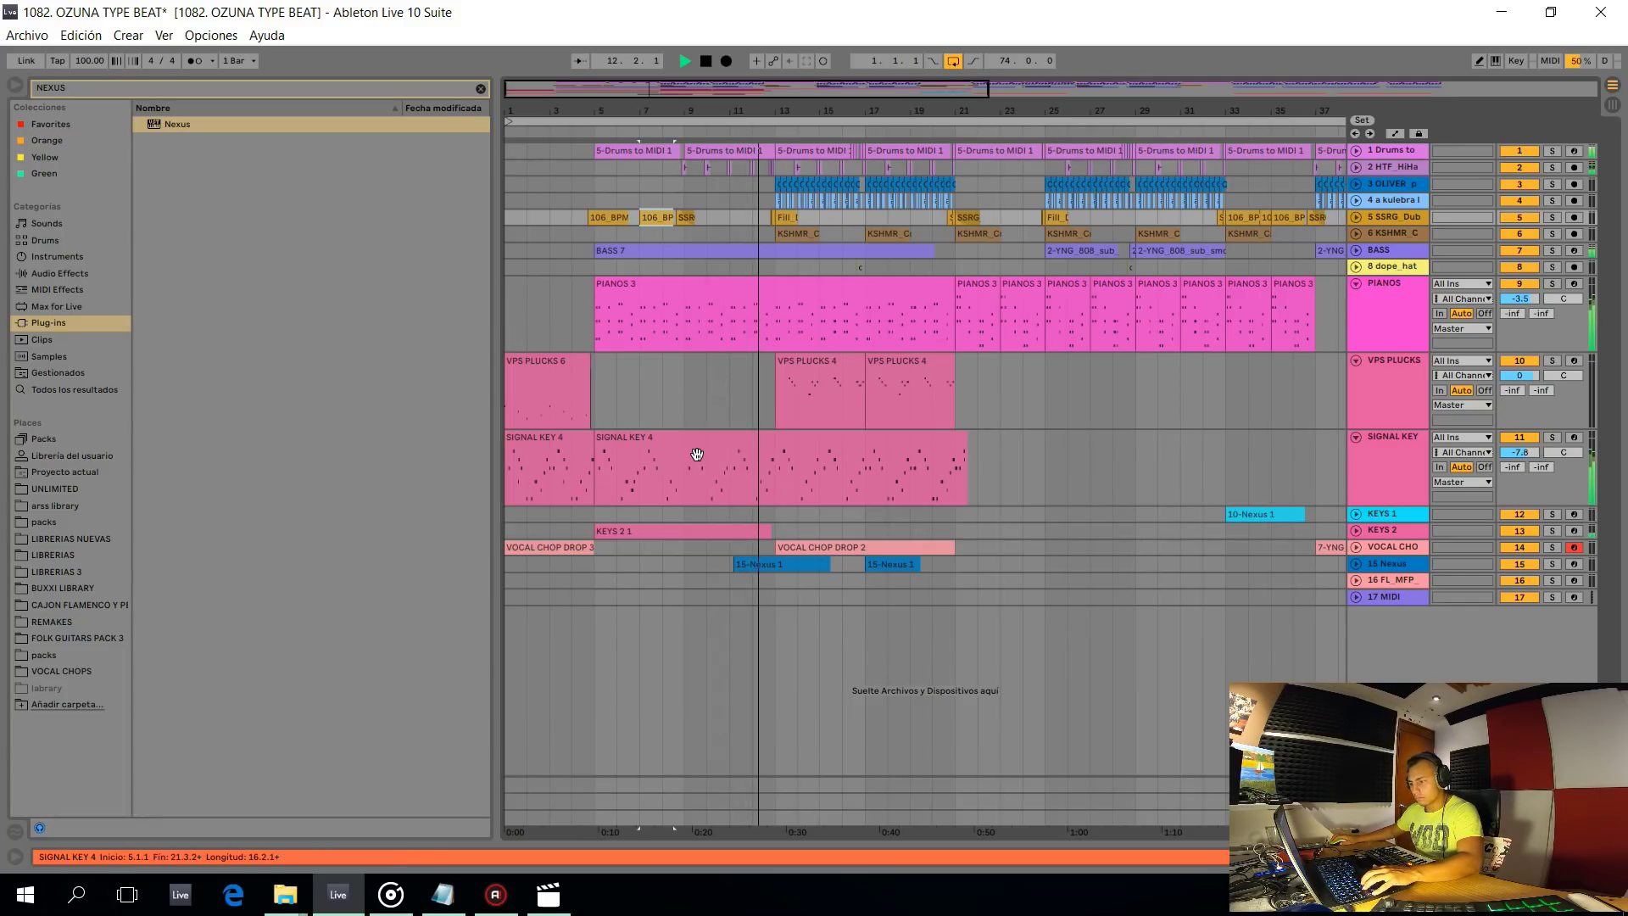
# Stop playback at marker 5.1.1 and check the FL Studio ASIO buffer length in the audio preferences
pyautogui.click(588, 517)
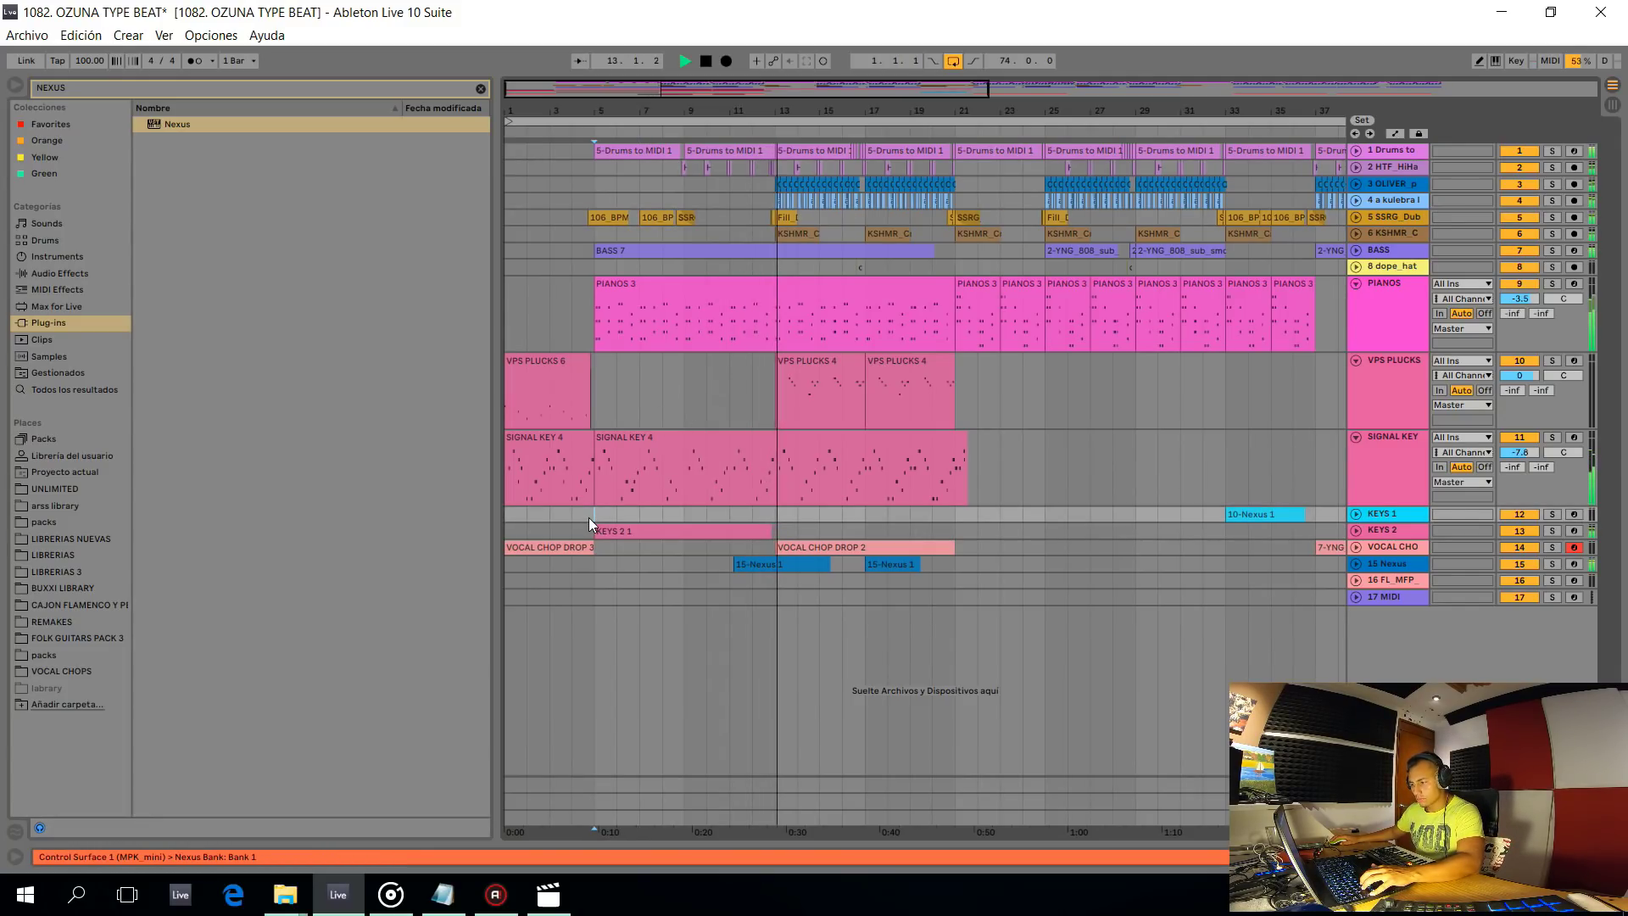
pyautogui.press('space')
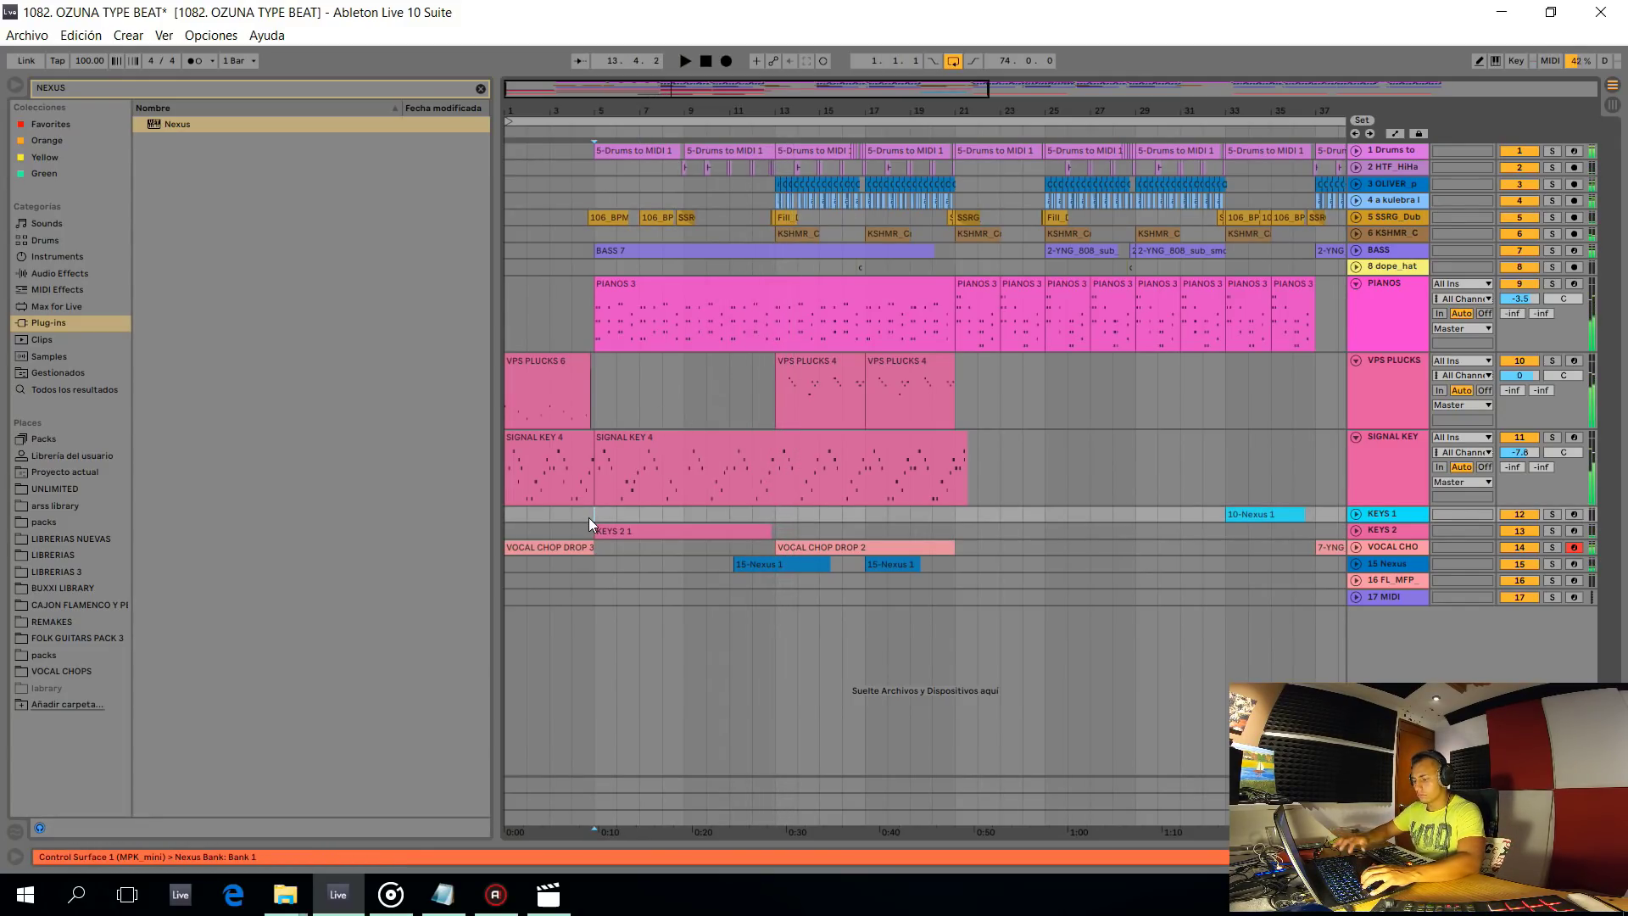
pyautogui.hotkey('ctrl', ',')
pyautogui.click(854, 295)
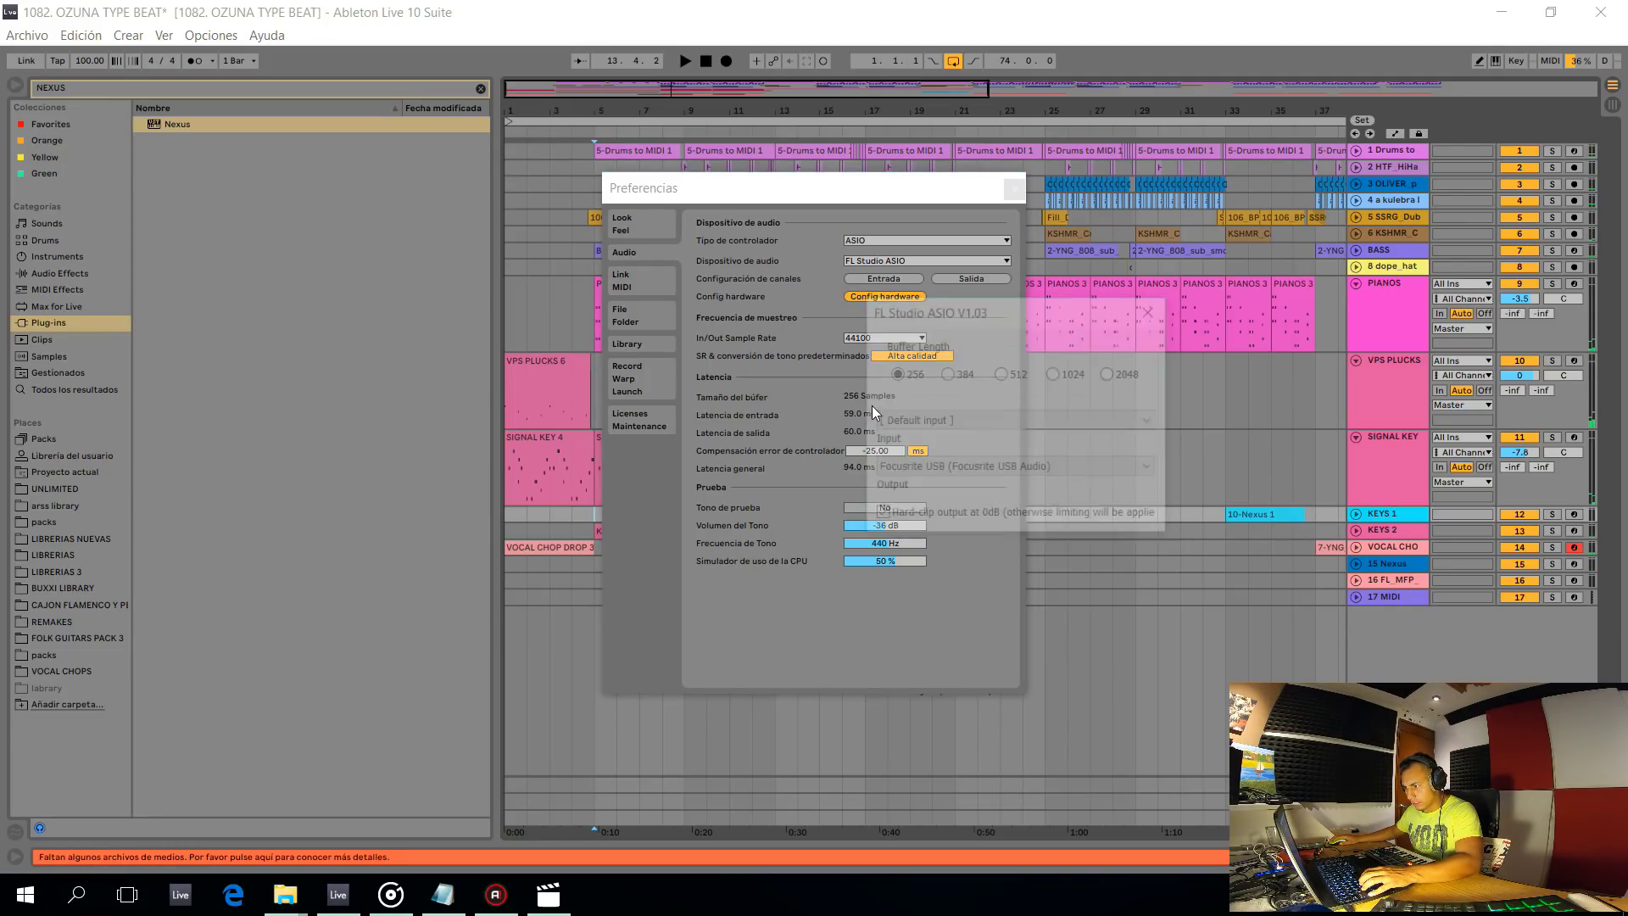
pyautogui.click(1153, 309)
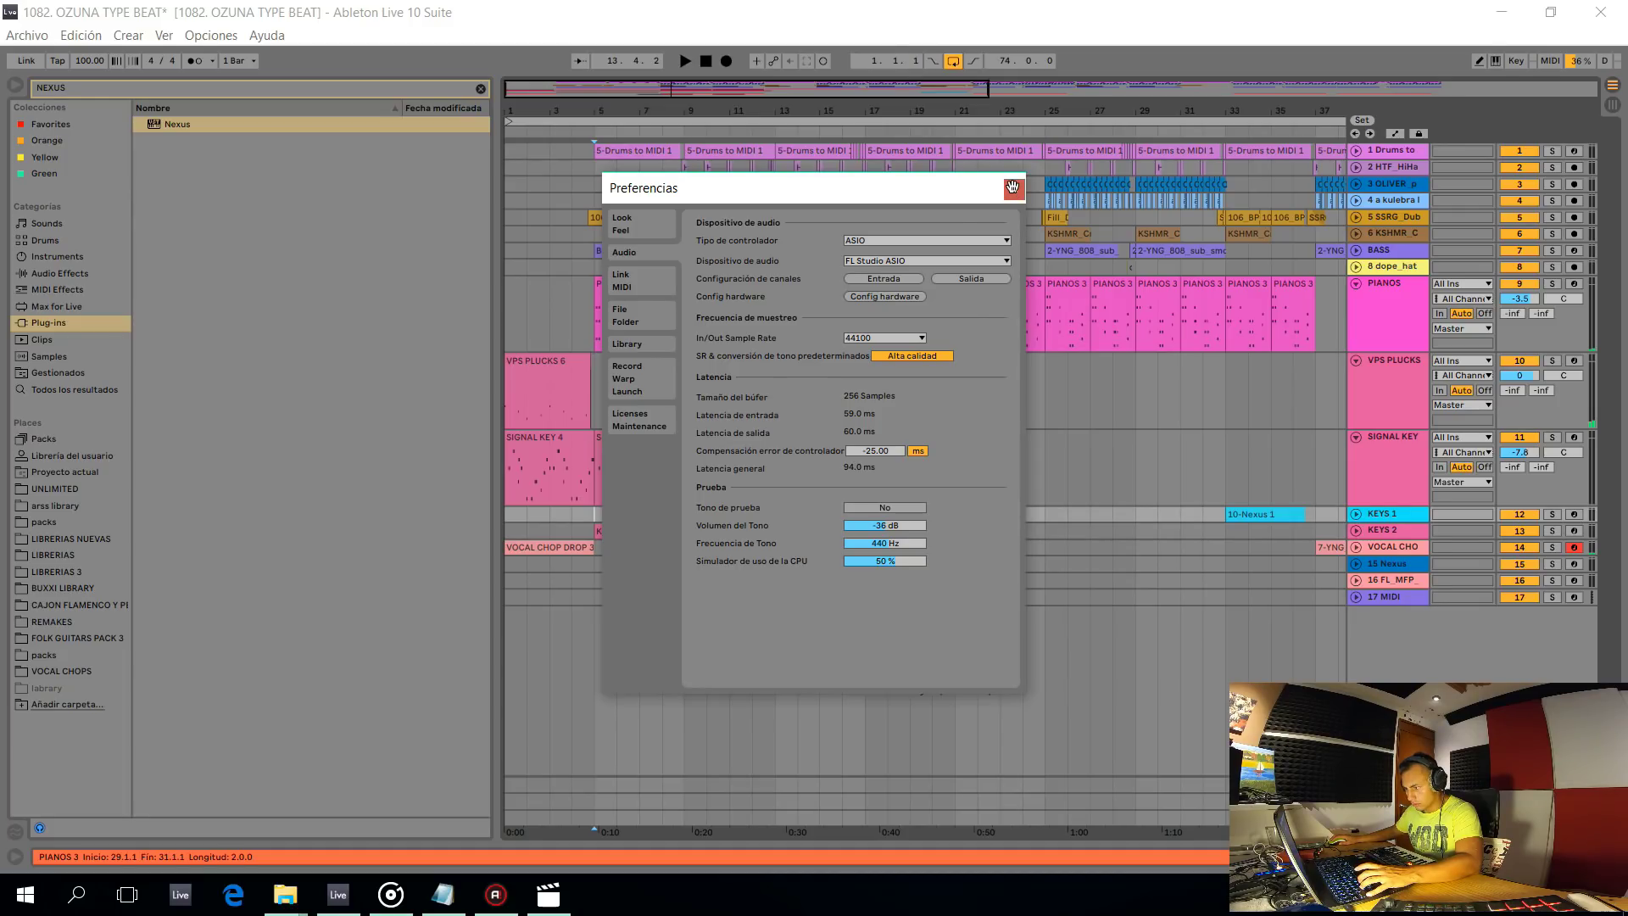
pyautogui.click(1012, 187)
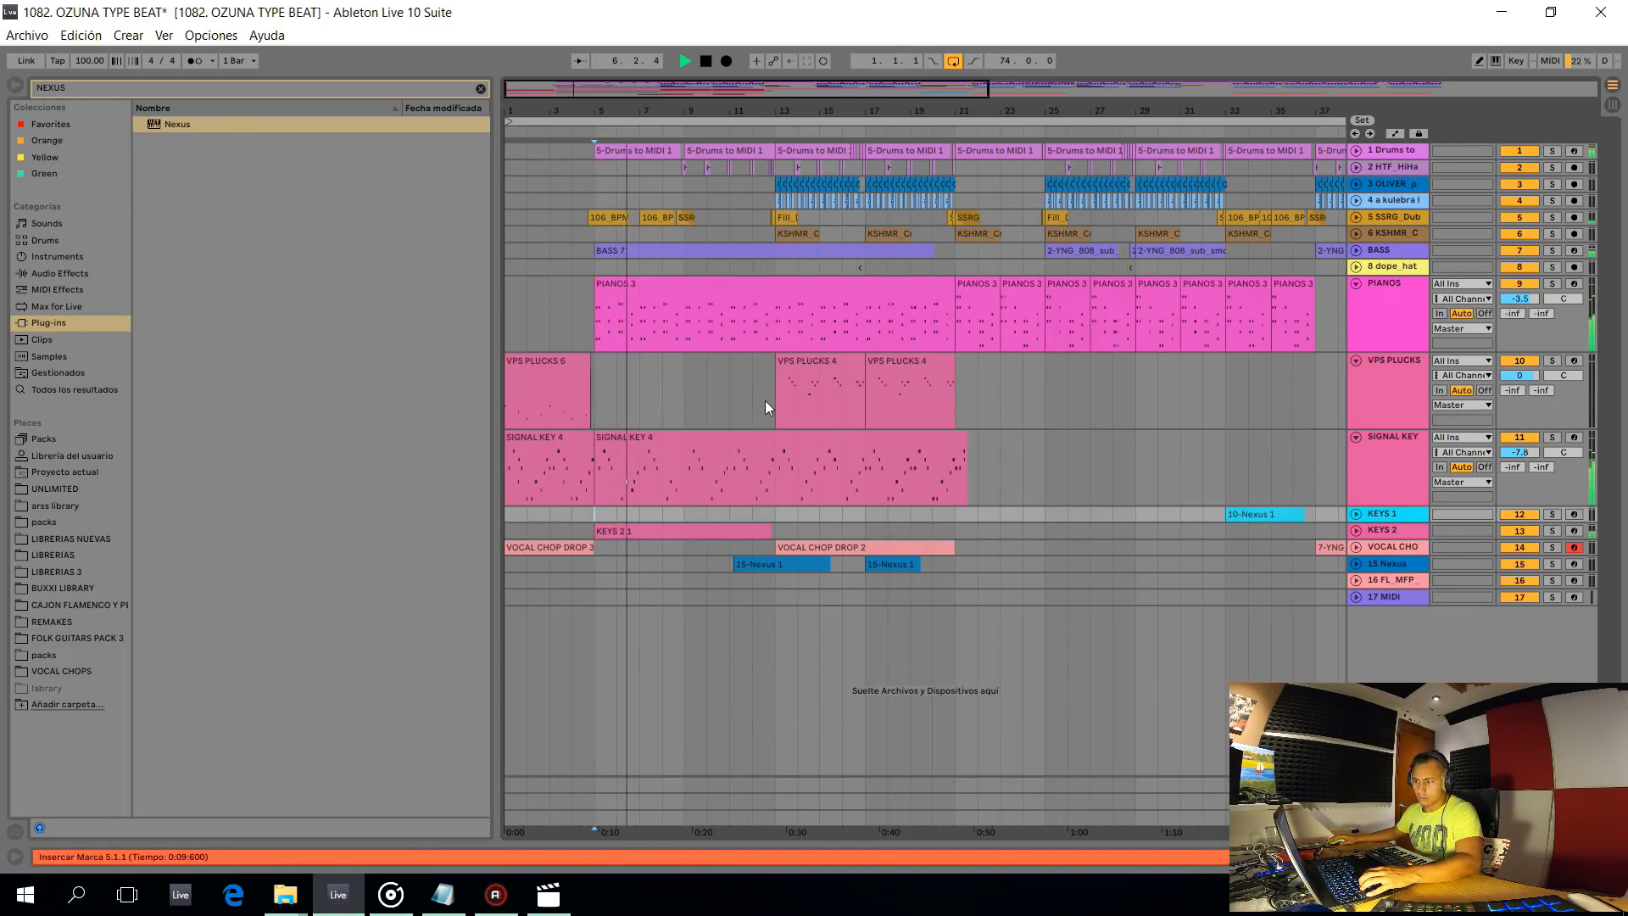
# Set the 15 Nexus track's volume to -2.4 dB during playback and fold all tracks
pyautogui.hotkey('alt', 'u')
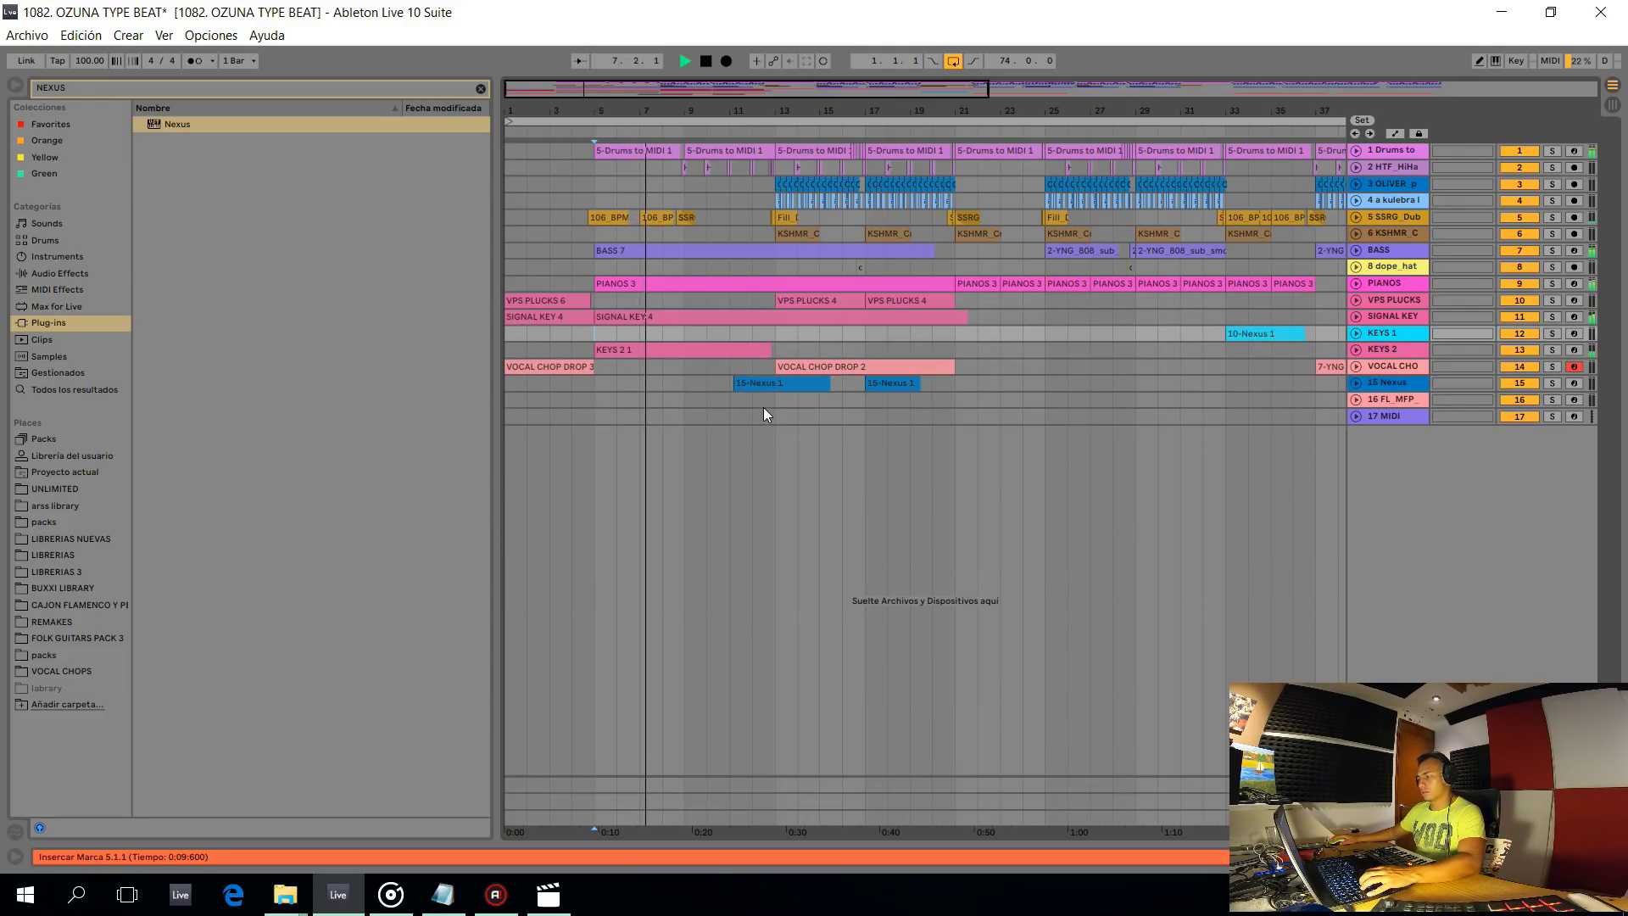
pyautogui.scroll(-2, 762, 406)
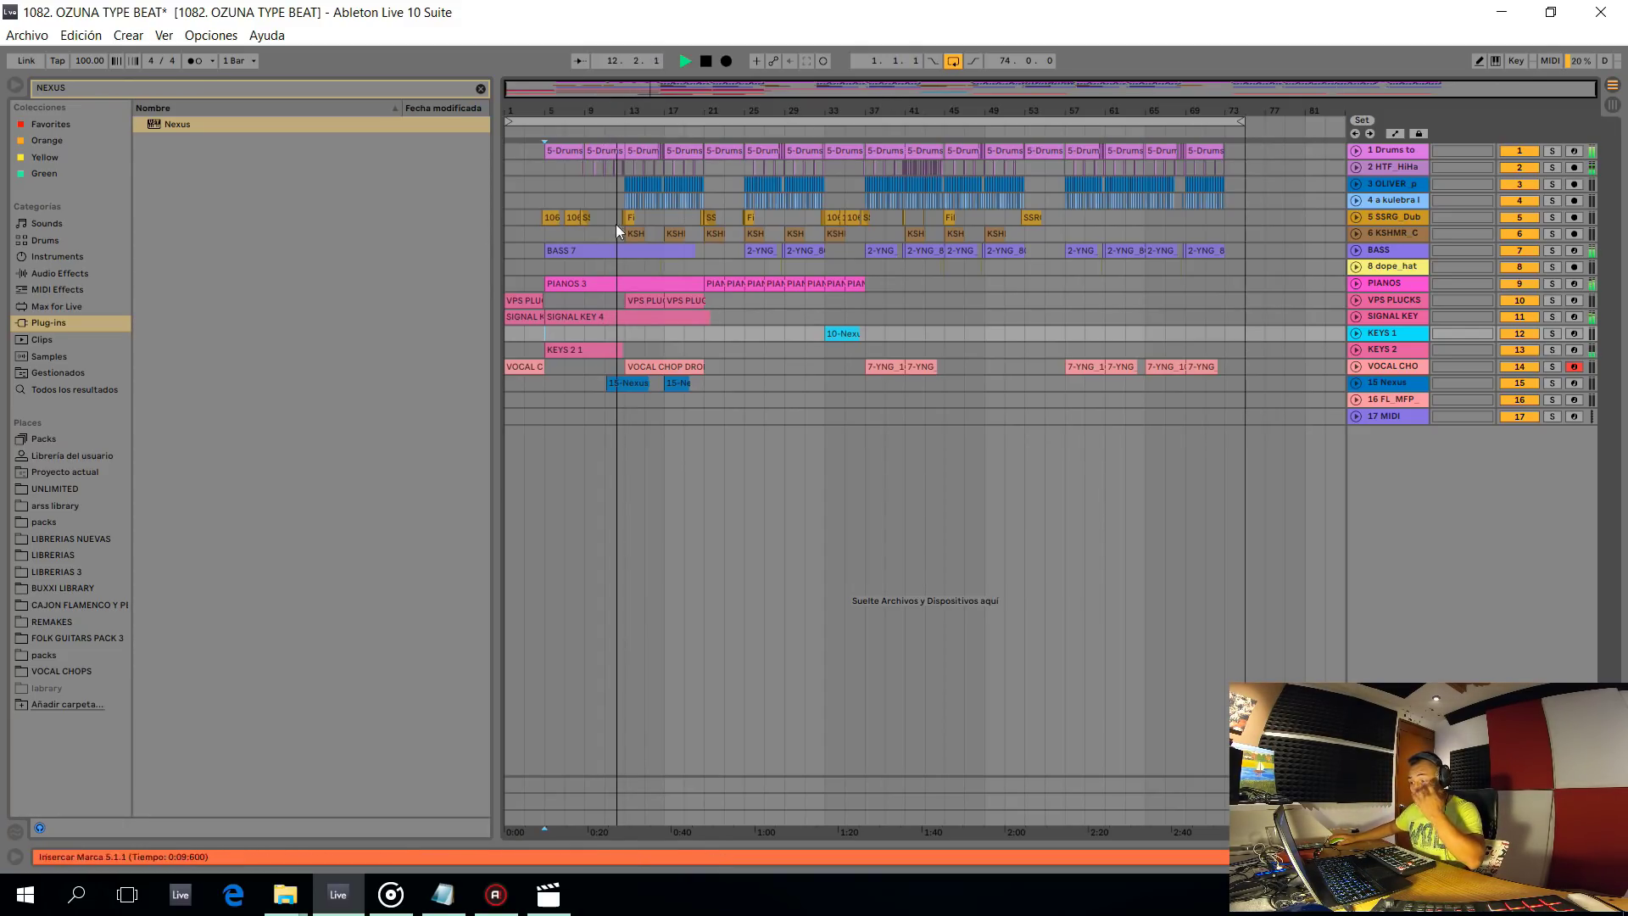
pyautogui.scroll(3, 622, 224)
pyautogui.scroll(-2, 592, 243)
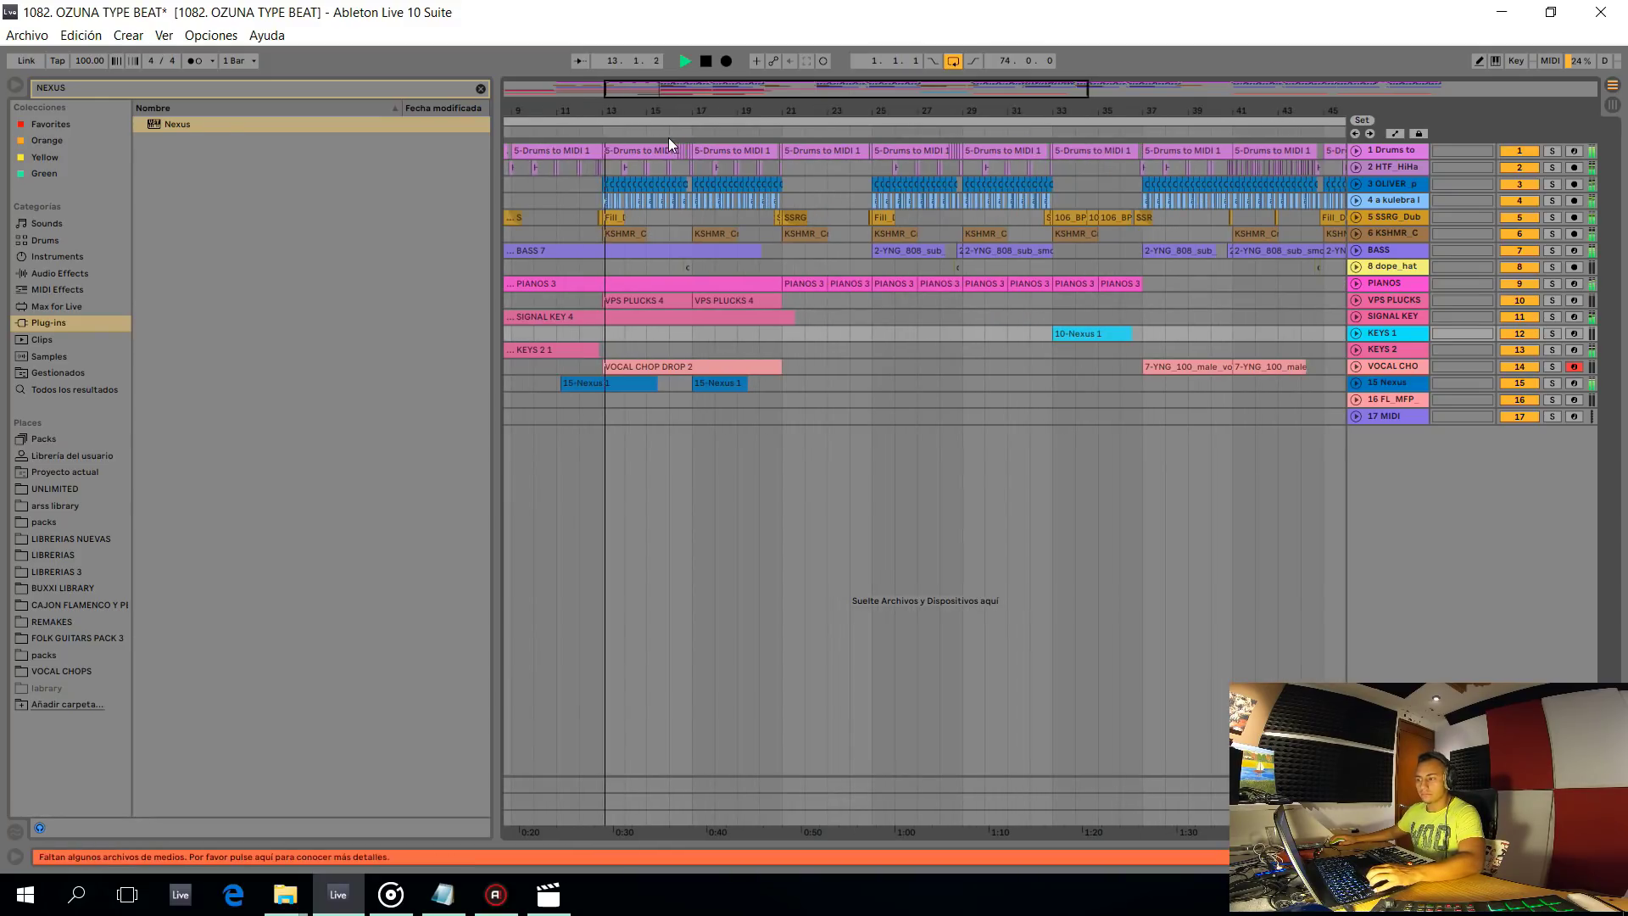
pyautogui.scroll(-2, 668, 144)
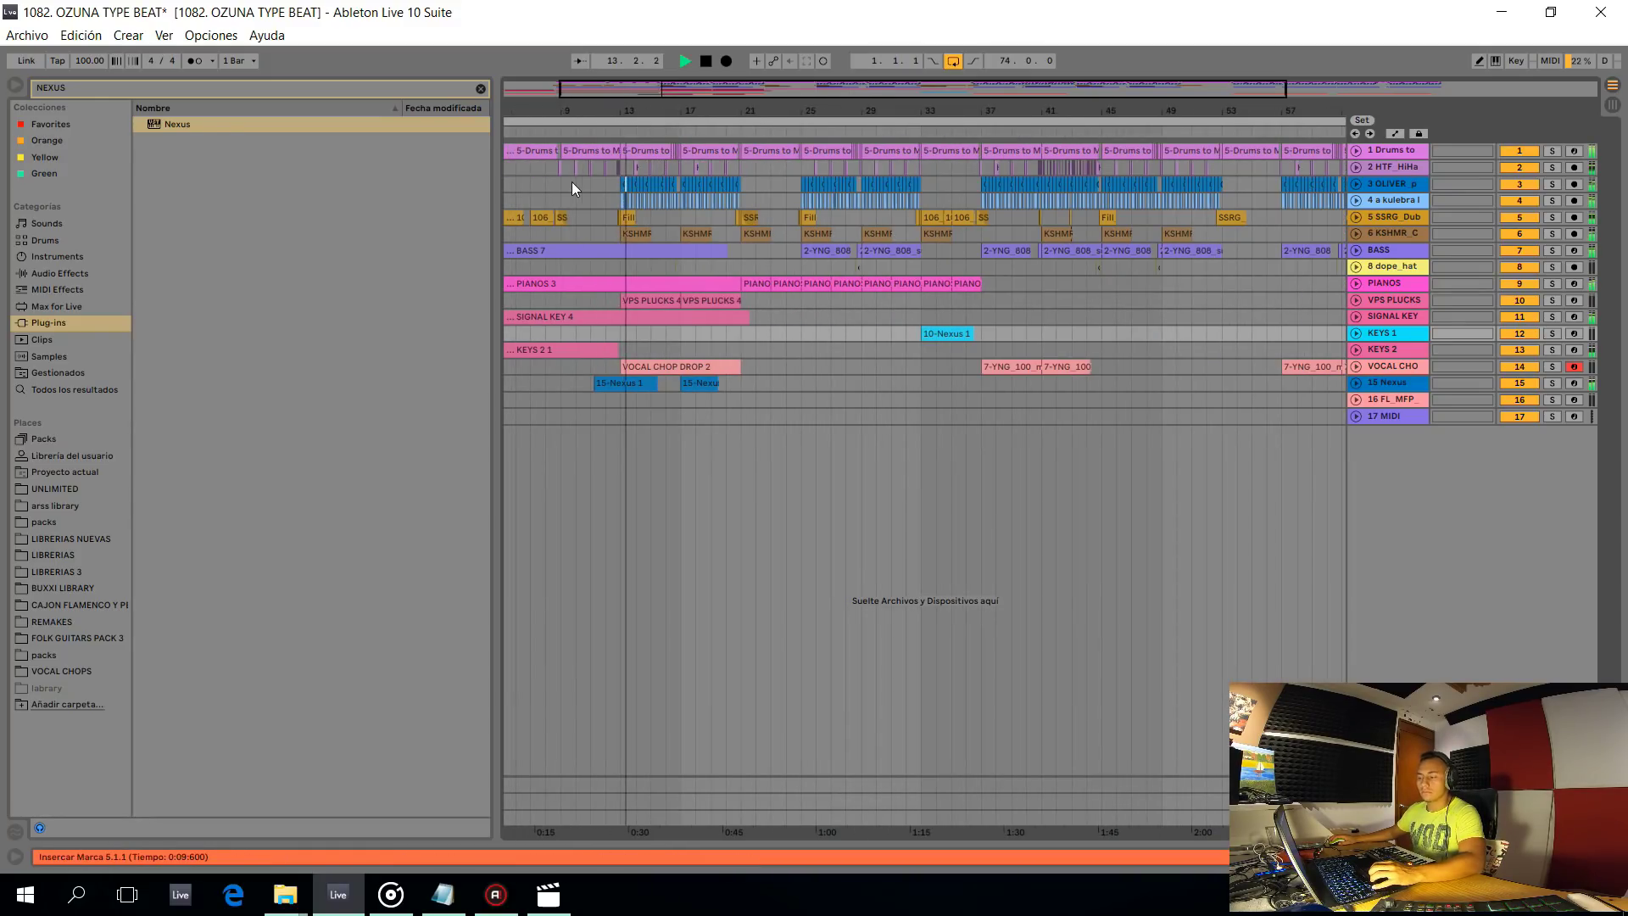
pyautogui.click(1356, 387)
pyautogui.click(1357, 366)
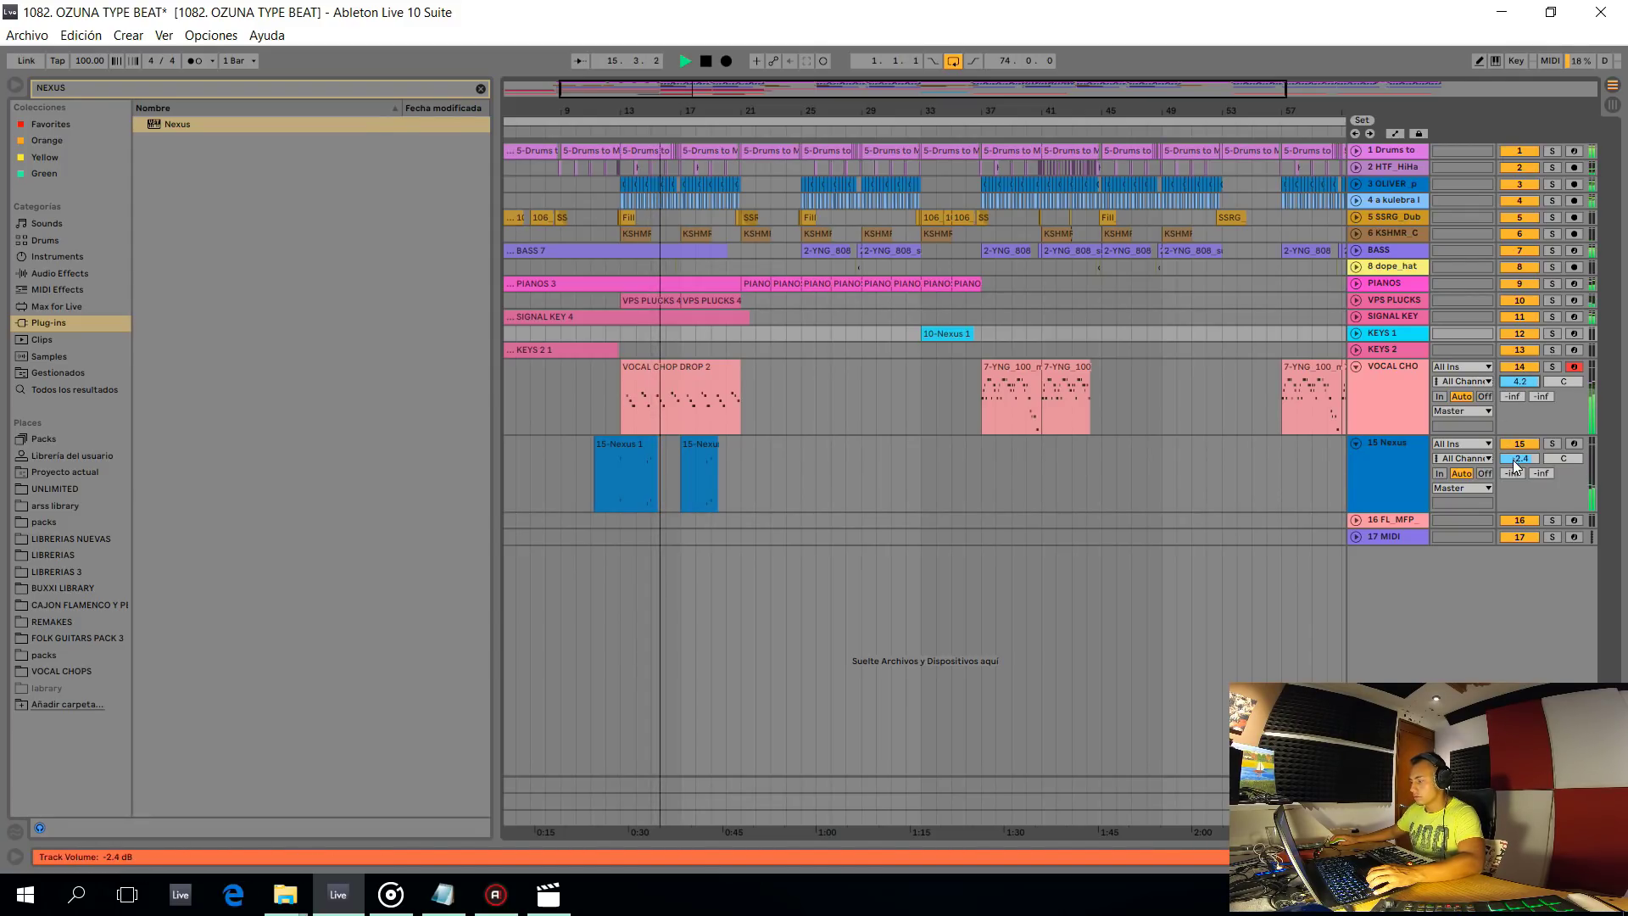
pyautogui.hotkey('alt', 'u')
pyautogui.scroll(3, 605, 371)
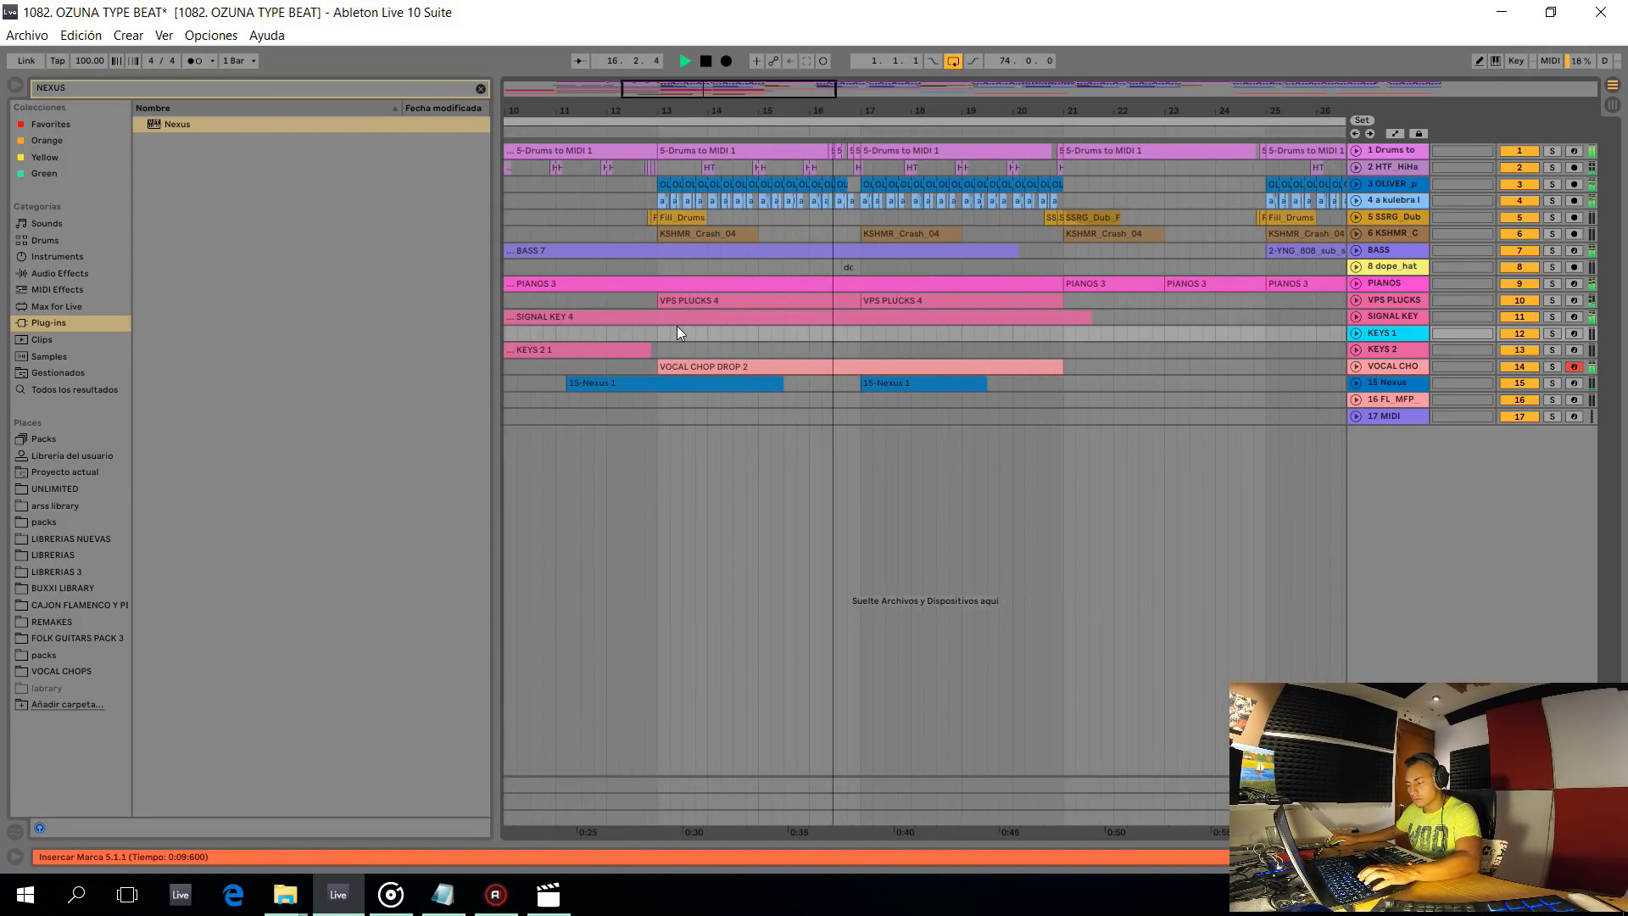
pyautogui.click(657, 334)
pyautogui.scroll(-1, 657, 334)
pyautogui.moveTo(658, 334); pyautogui.dragTo(927, 379)
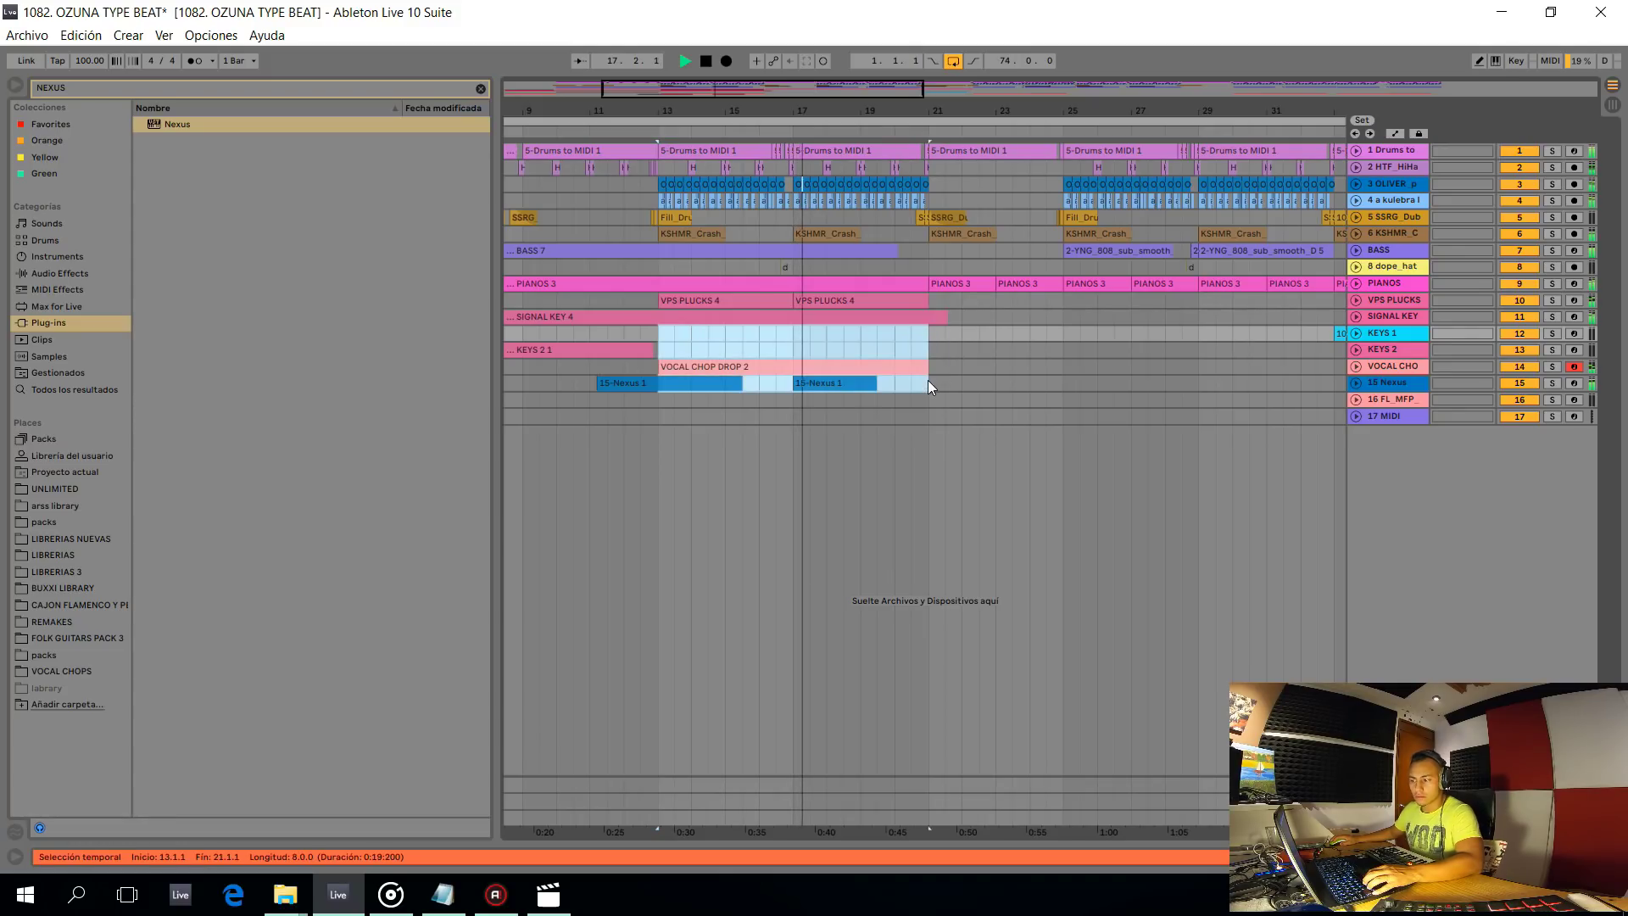
pyautogui.scroll(-4, 901, 372)
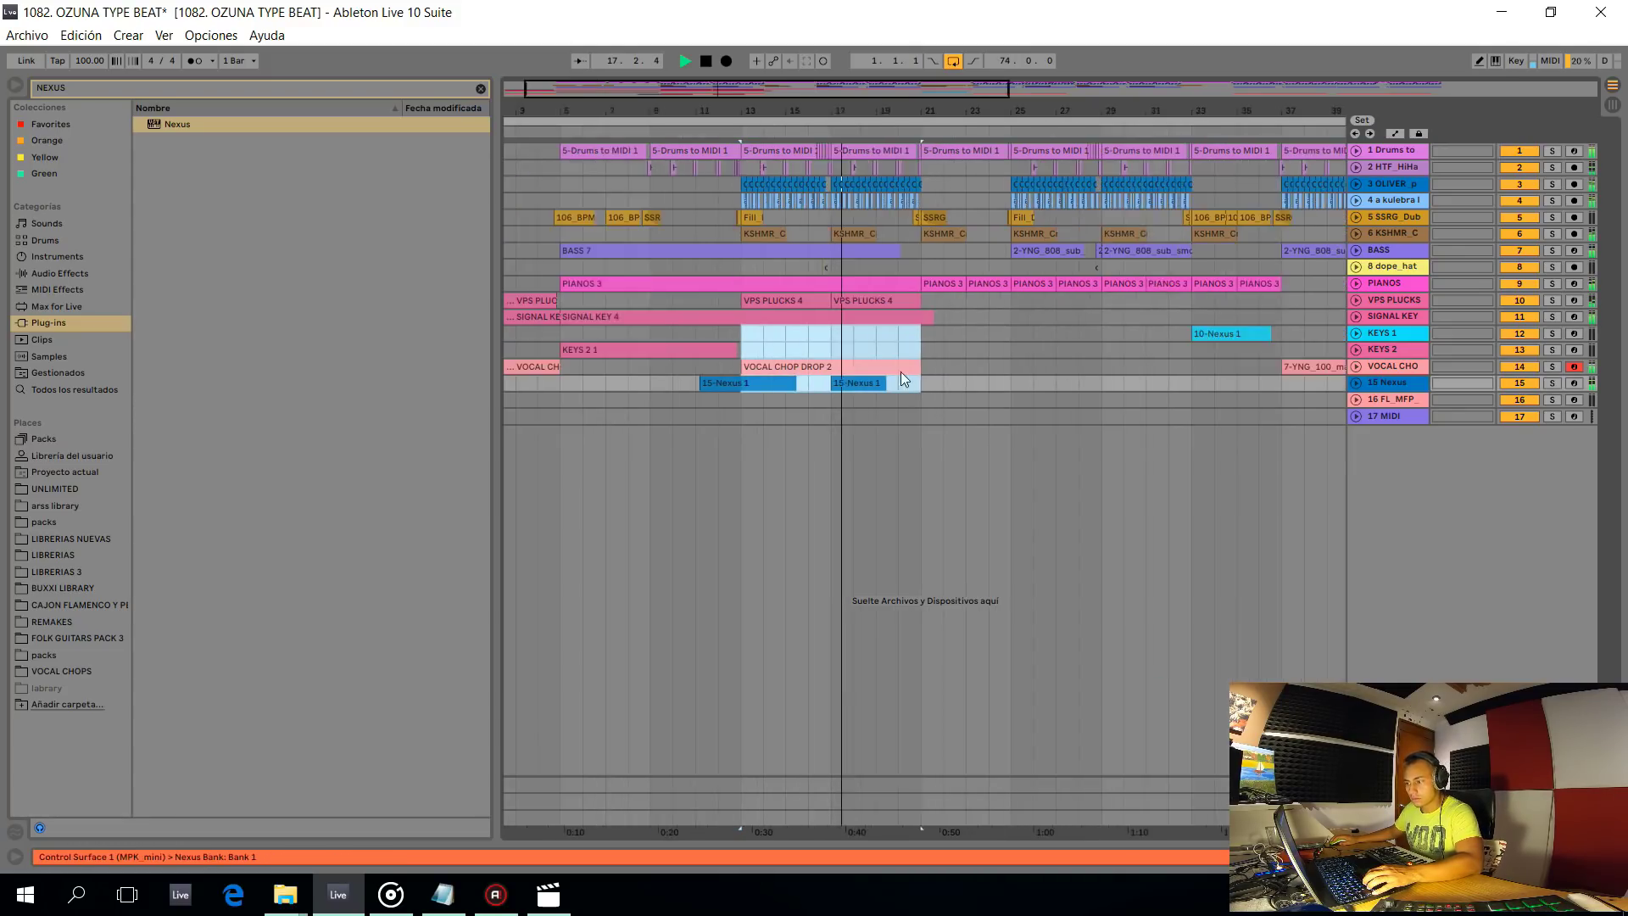
# Trim the SIGNAL KEY clip at 21.1.1 and duplicate the VPS PLUCKS and SIGNAL KEY section from 13.1.1 to 21.1.1 directly after it
pyautogui.click(1356, 315)
pyautogui.click(1355, 298)
pyautogui.scroll(3, 588, 332)
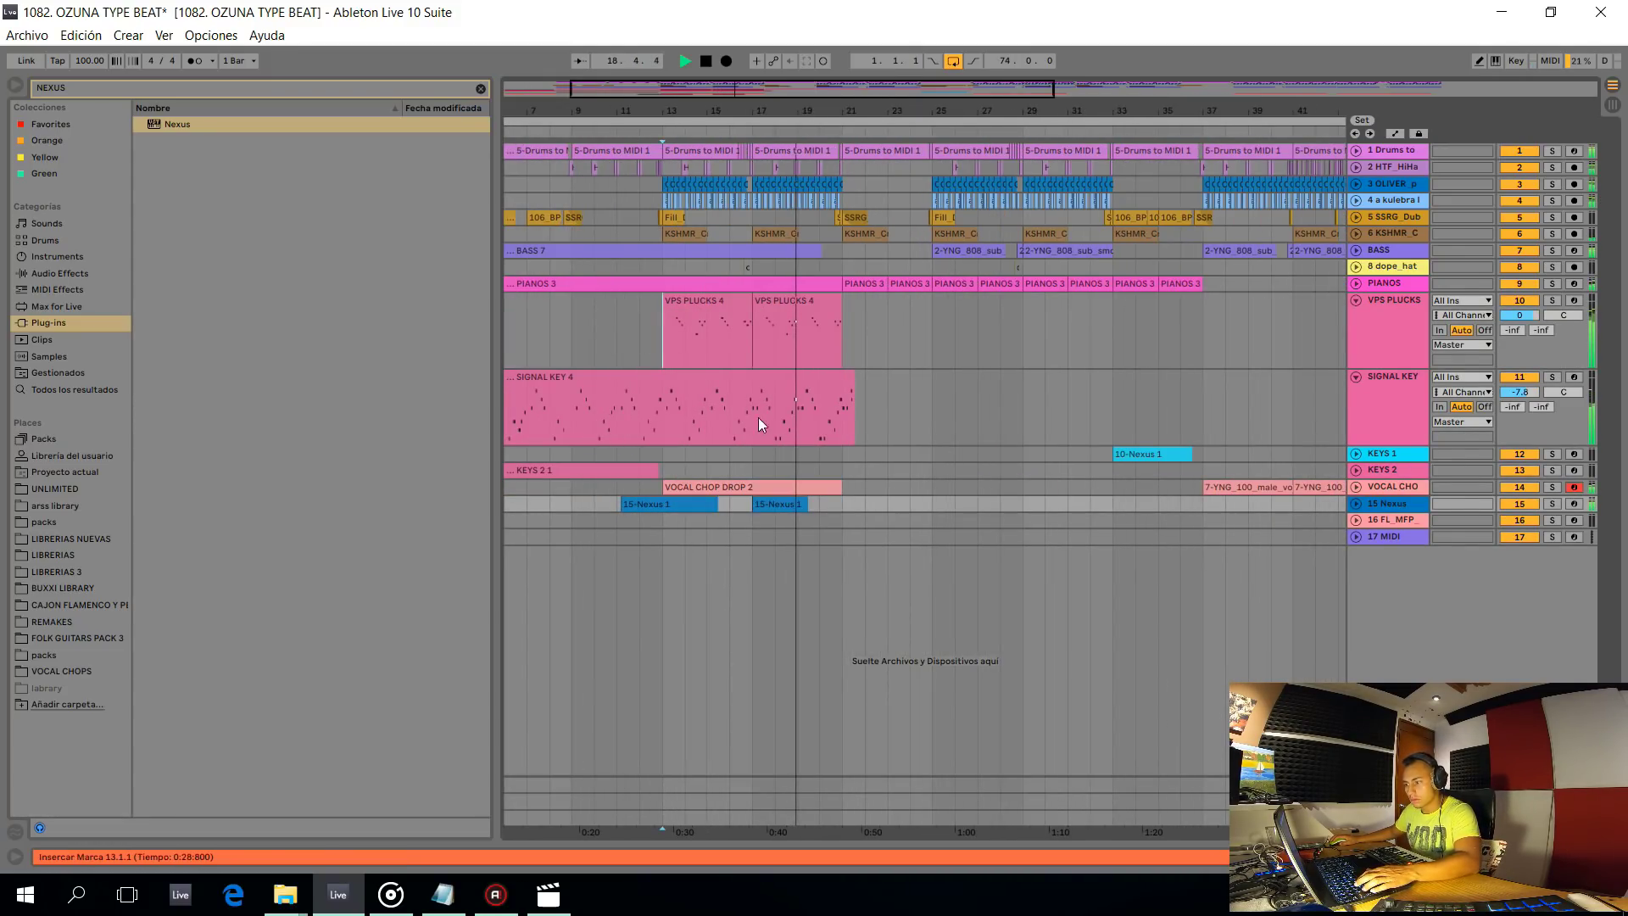
pyautogui.moveTo(758, 417); pyautogui.dragTo(657, 353)
pyautogui.click(848, 426)
pyautogui.press('Delete')
pyautogui.hotkey('ctrl', 'd')
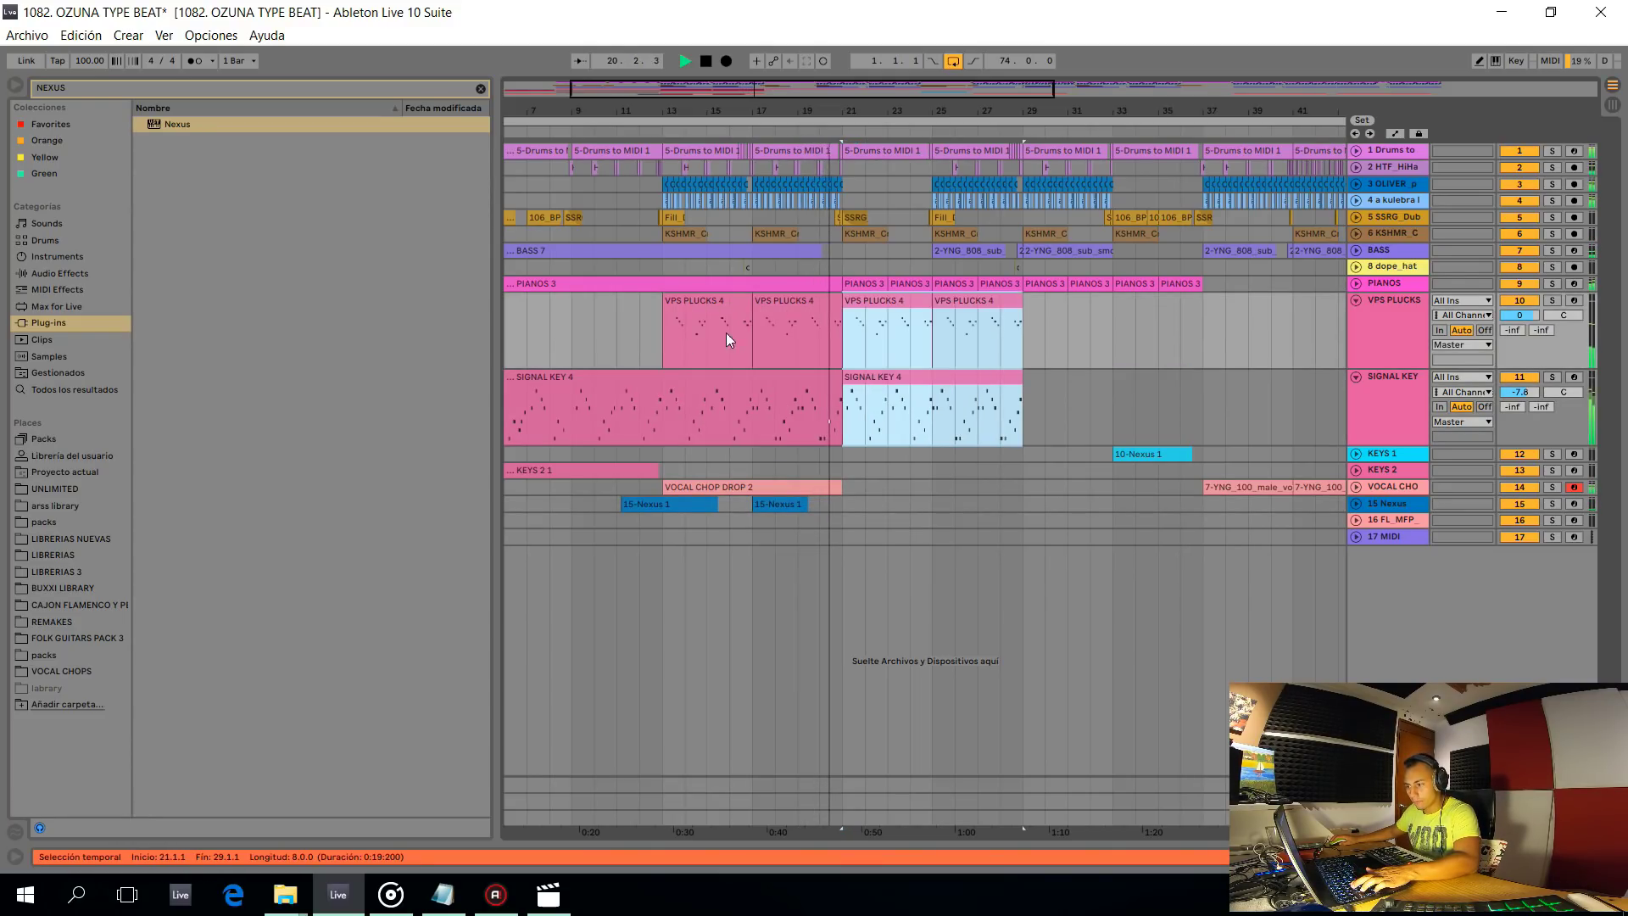
# Delete the two PIANOS 3 clips between 21.1.1 and 25.1.1 and unfold the PIANOS track
pyautogui.click(876, 284)
pyautogui.press('Delete')
pyautogui.click(899, 284)
pyautogui.press('Delete')
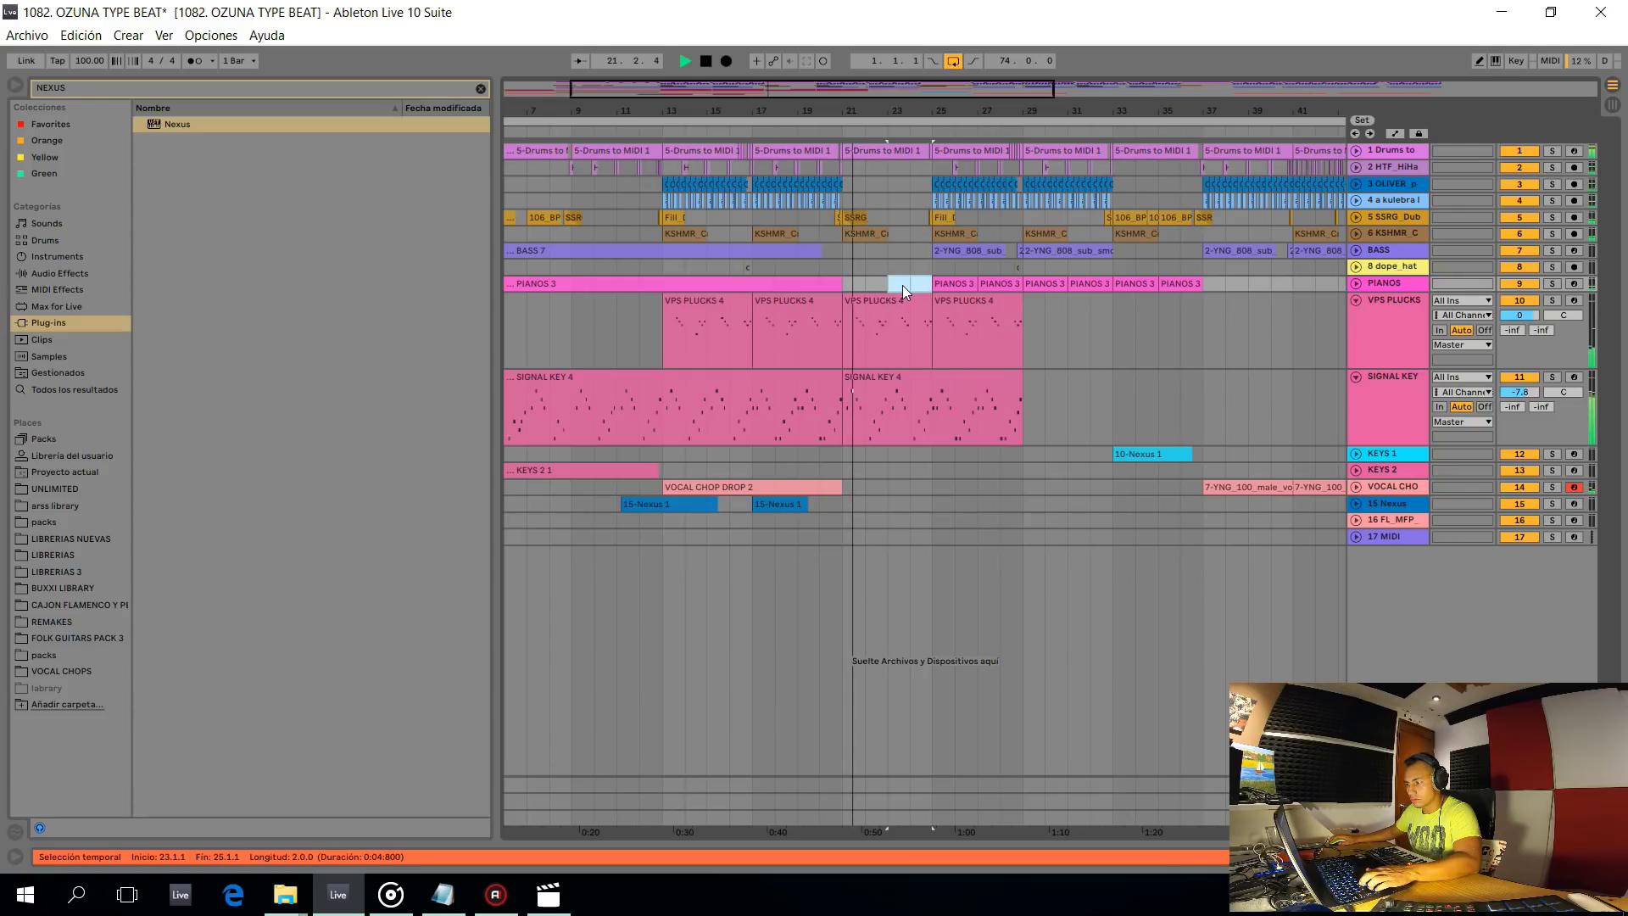
pyautogui.click(1355, 283)
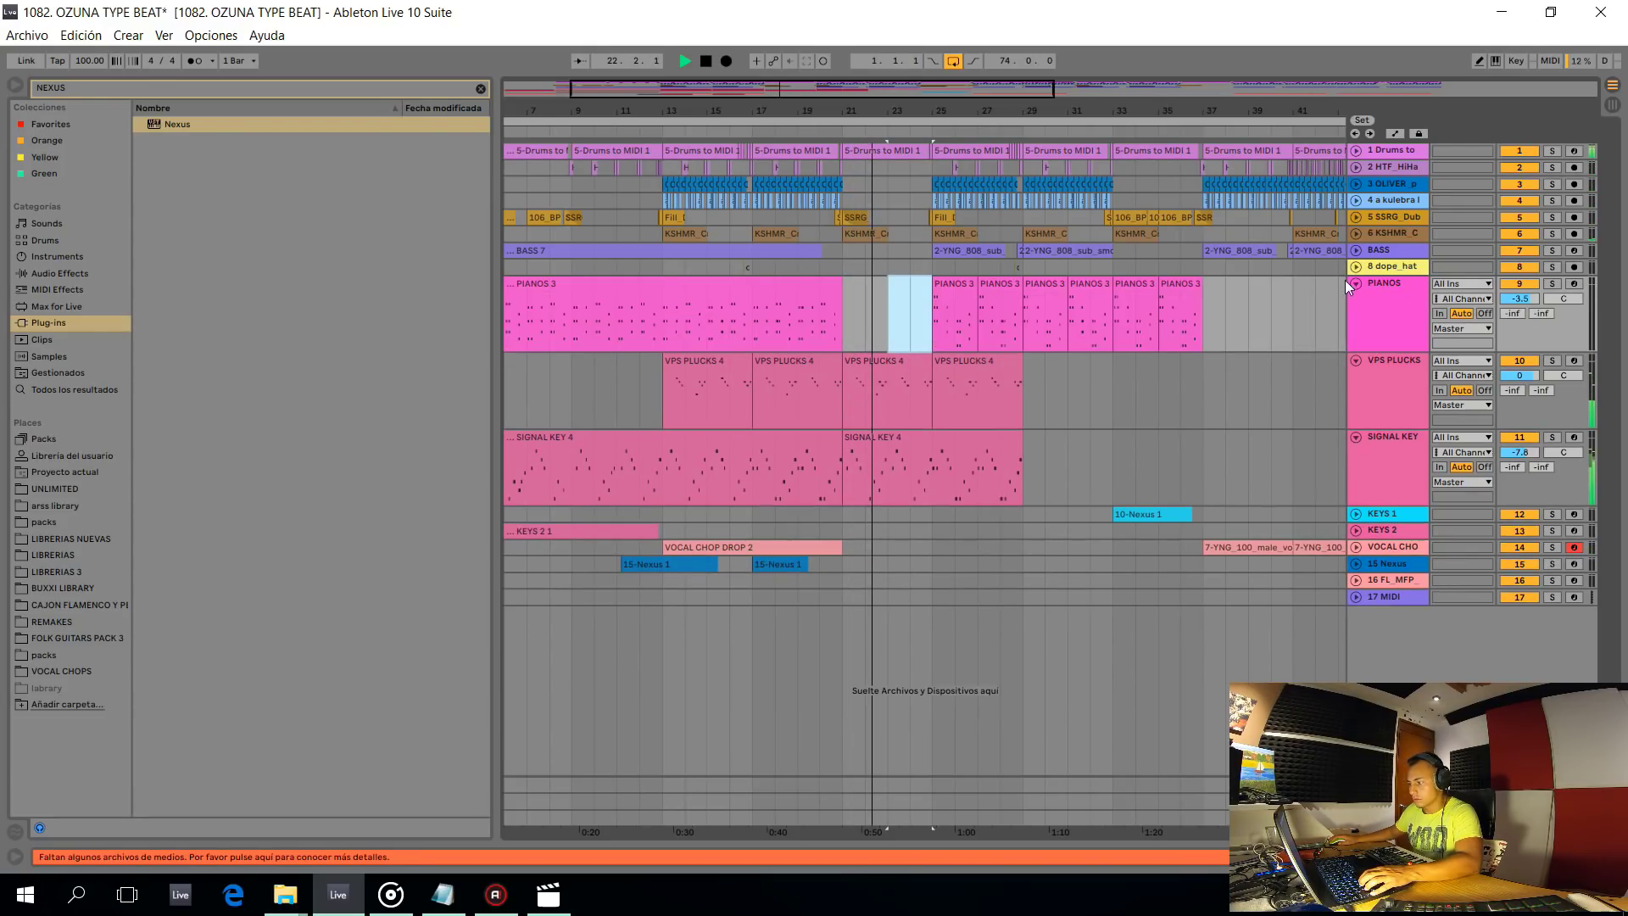
# Clear the 10-Nexus 1 clip from the KEYS 1 track and start recording on that track from 20.1.1
pyautogui.click(1151, 514)
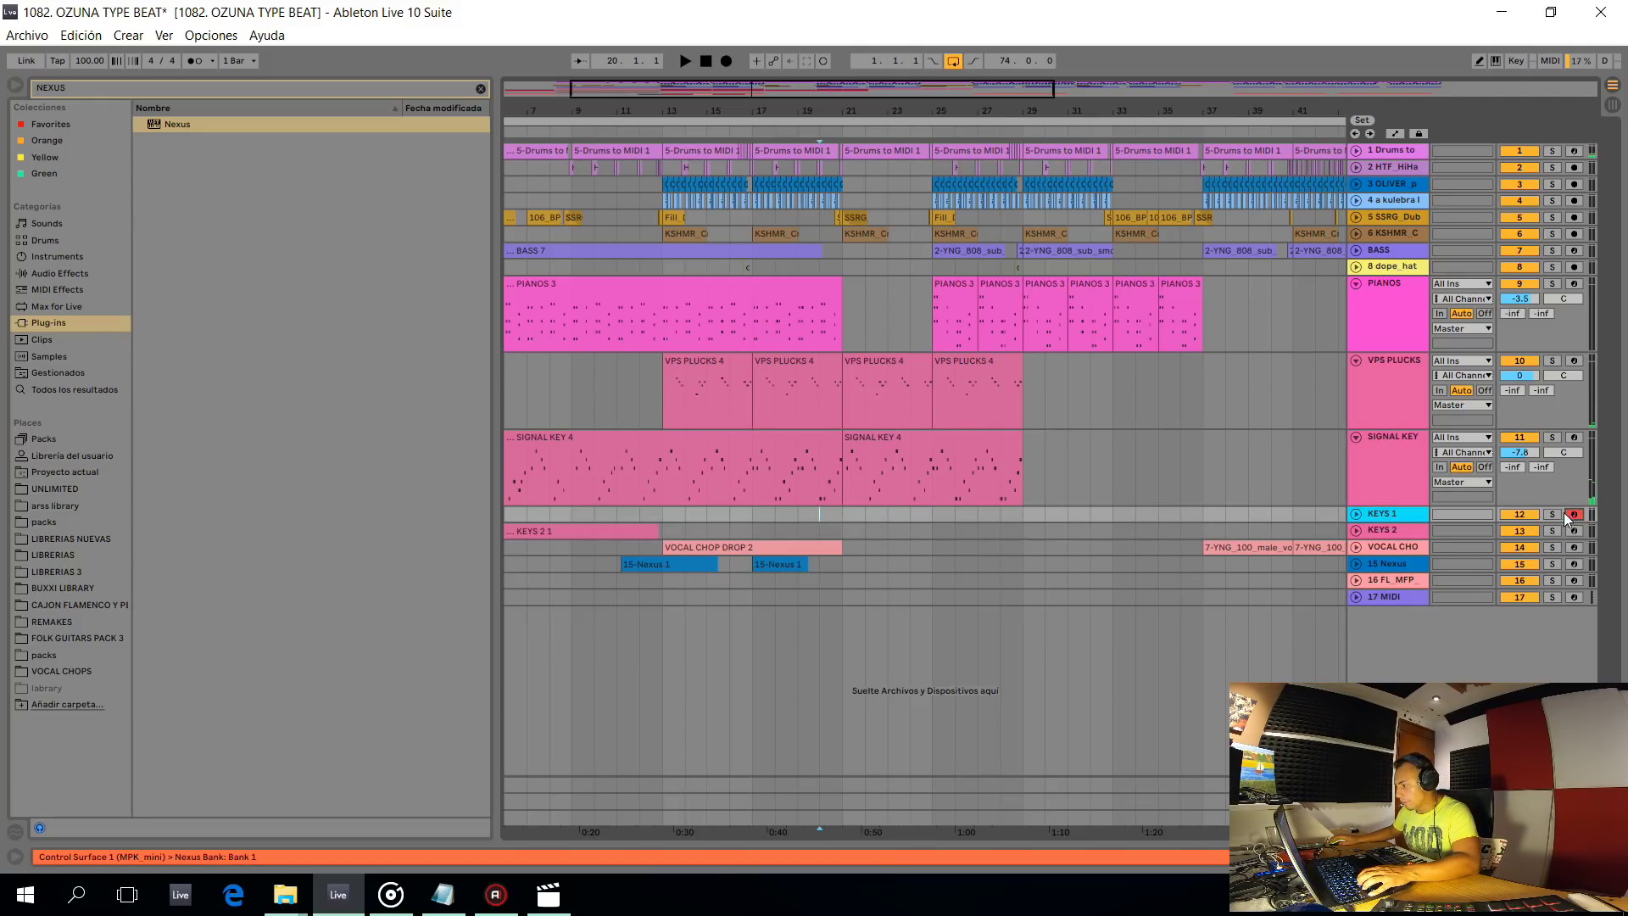
pyautogui.press('space')
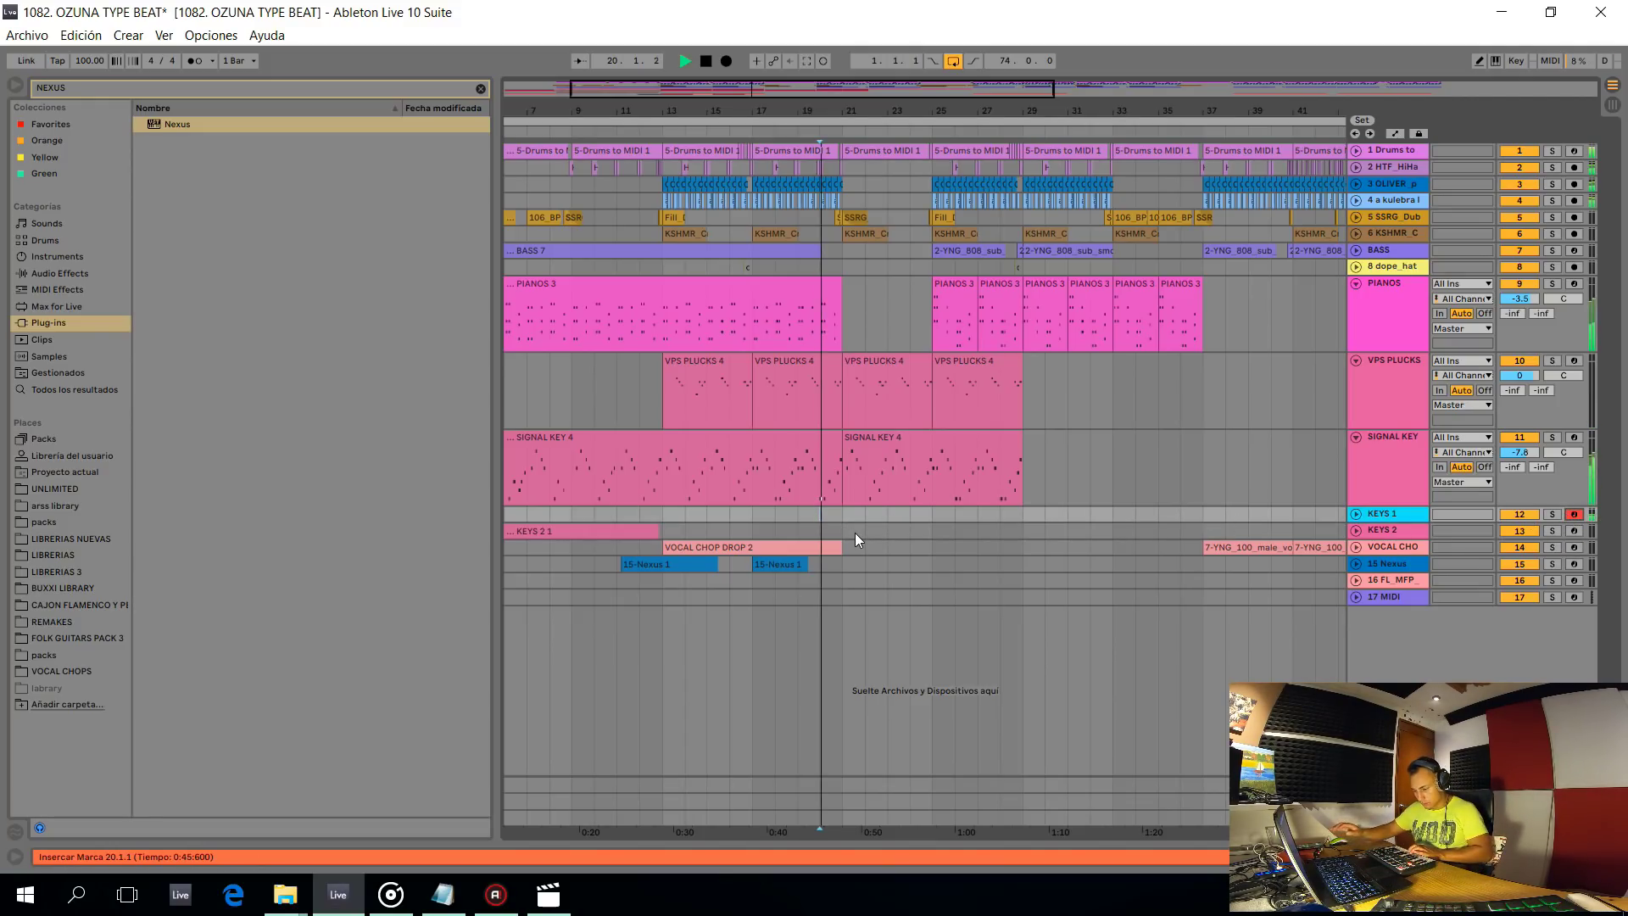
pyautogui.press('F9')
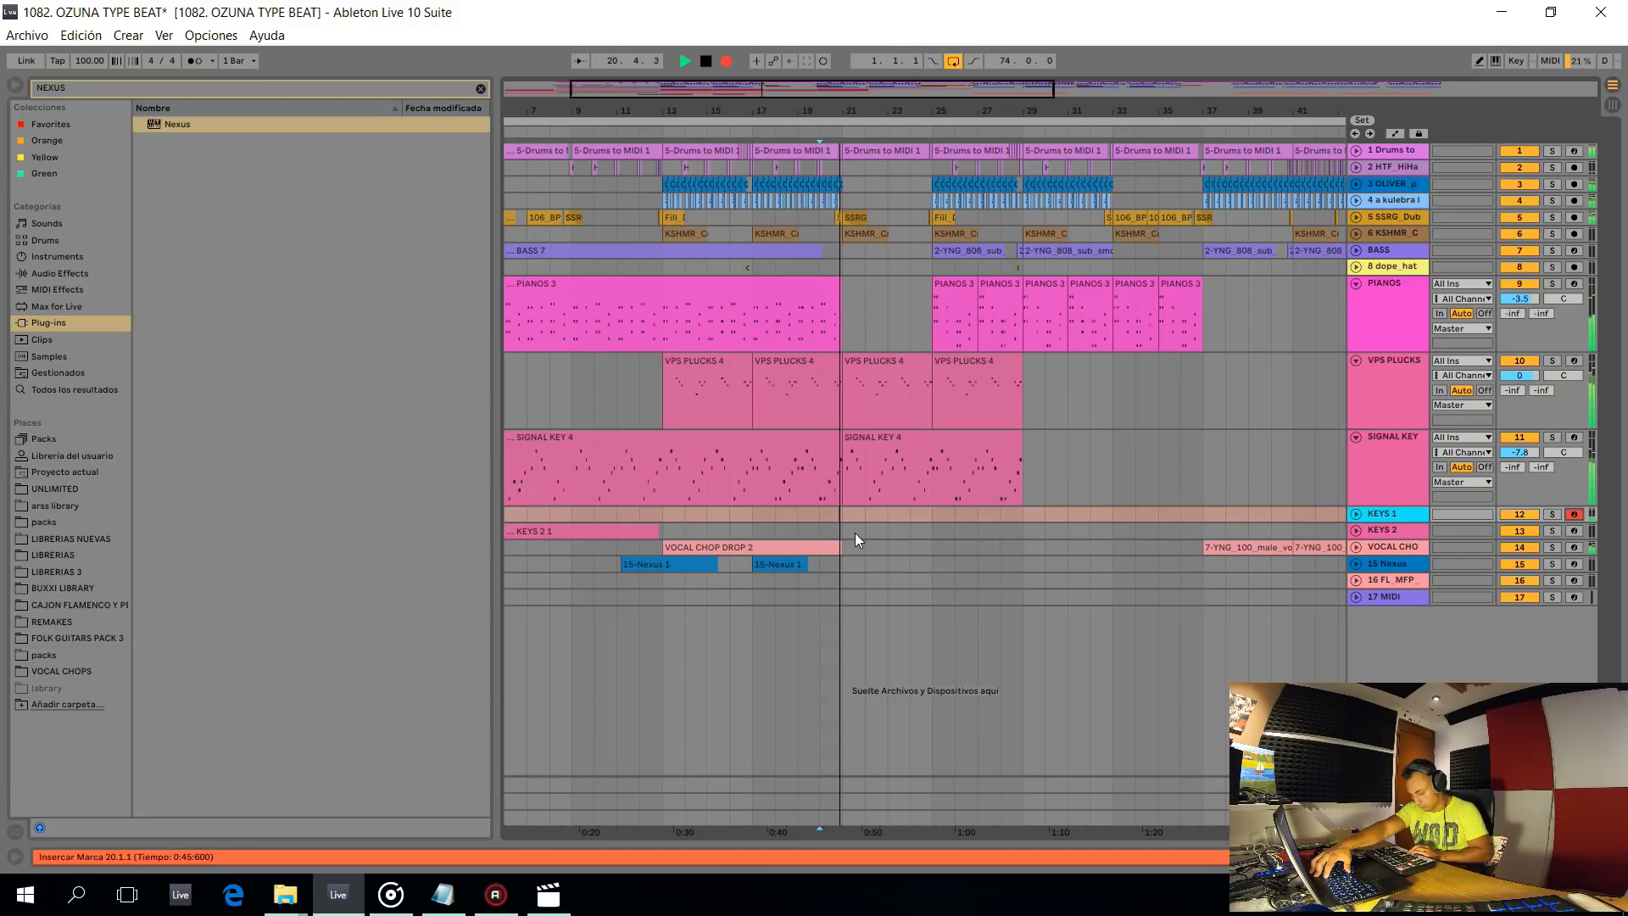